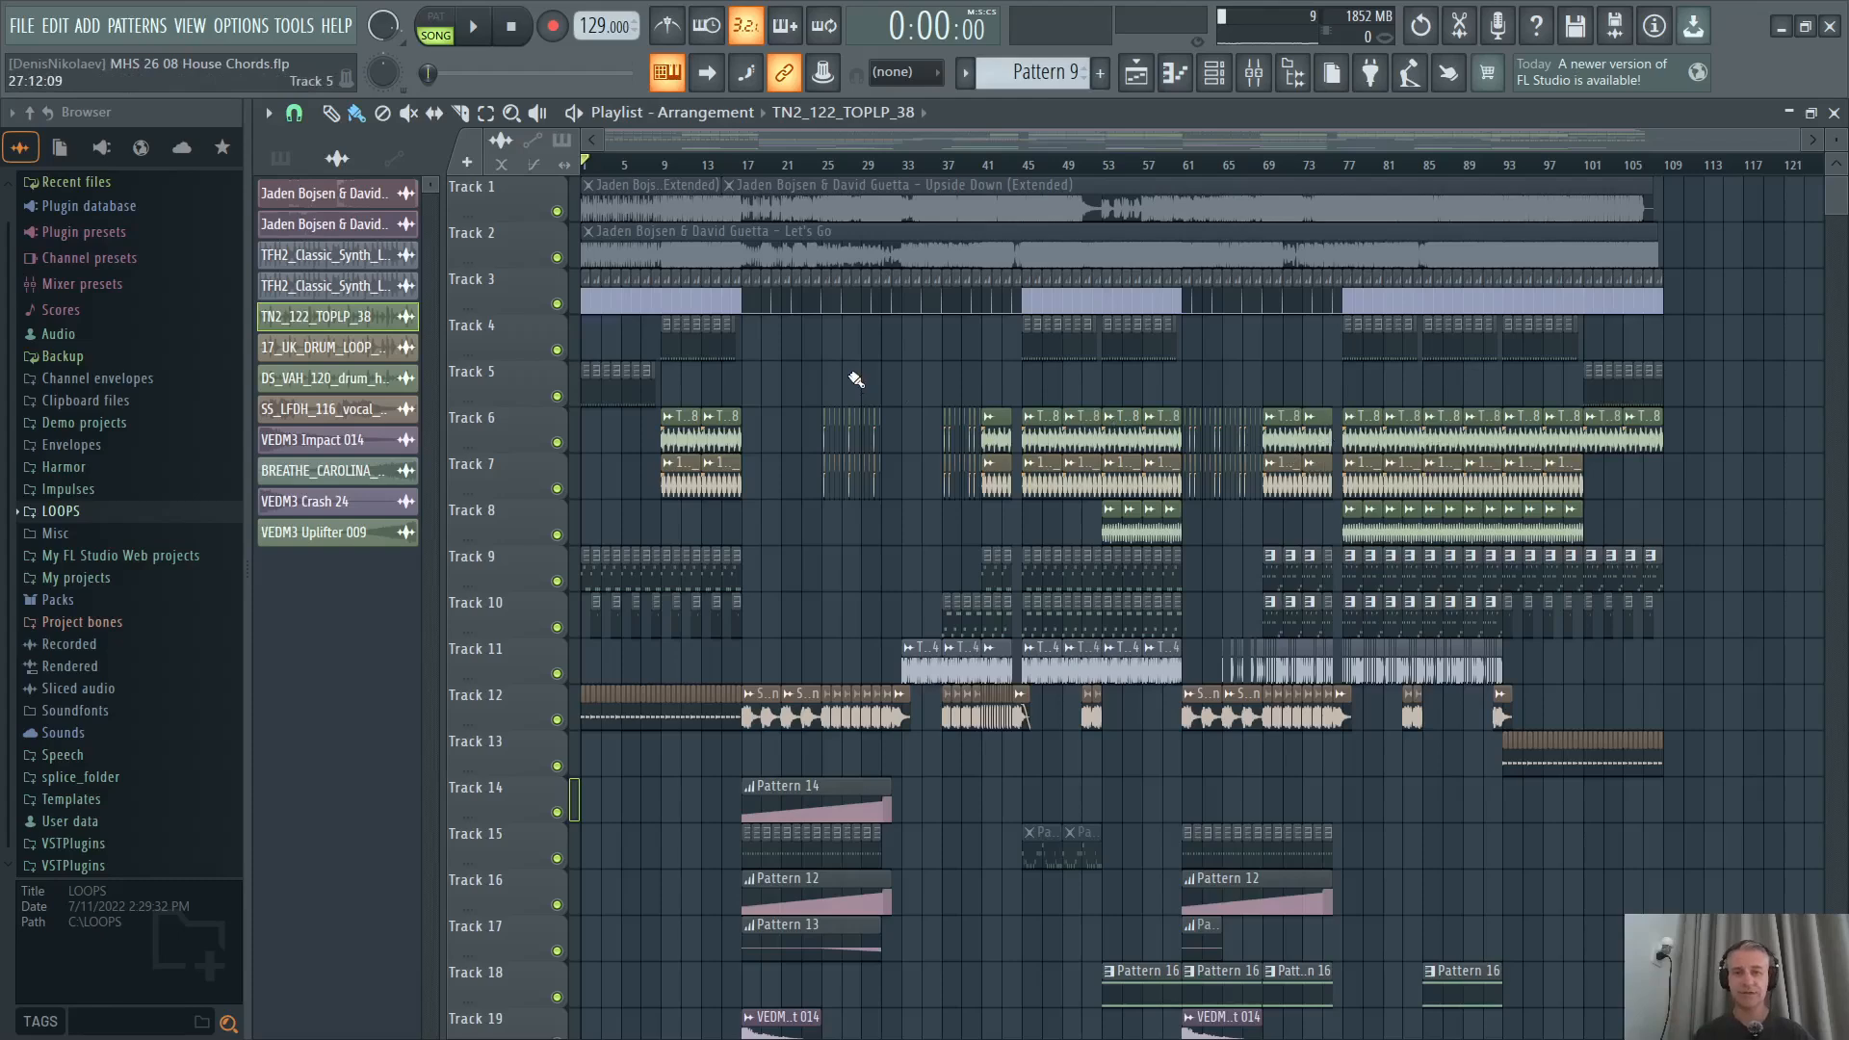
Unmute the "Let's Go" reference clip on Track 2 and solo that track.
{"action": "scroll", "coordinate": [488, 407], "scroll_direction": "up", "scroll_amount": 3}
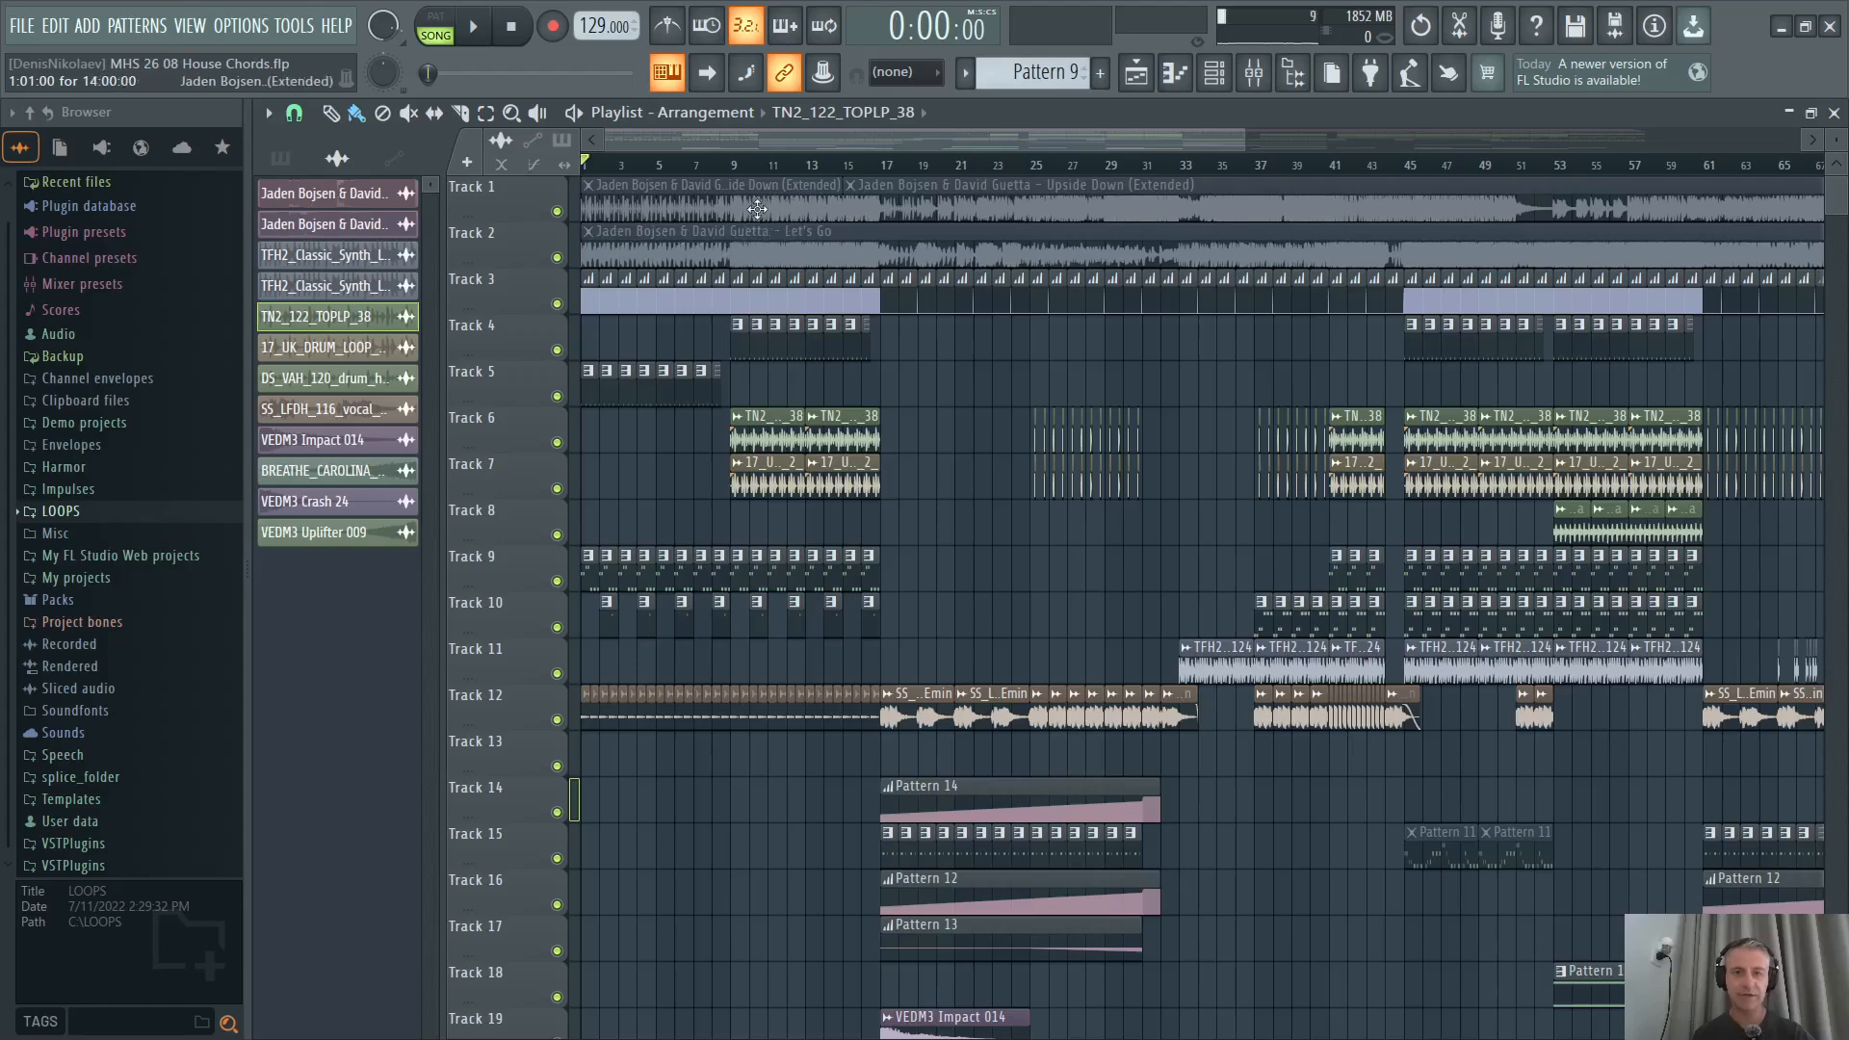
{"action": "scroll", "coordinate": [537, 214], "scroll_direction": "up", "scroll_amount": 2}
{"action": "left_click", "coordinate": [412, 116]}
{"action": "scroll", "coordinate": [528, 268], "scroll_direction": "down", "scroll_amount": 5}
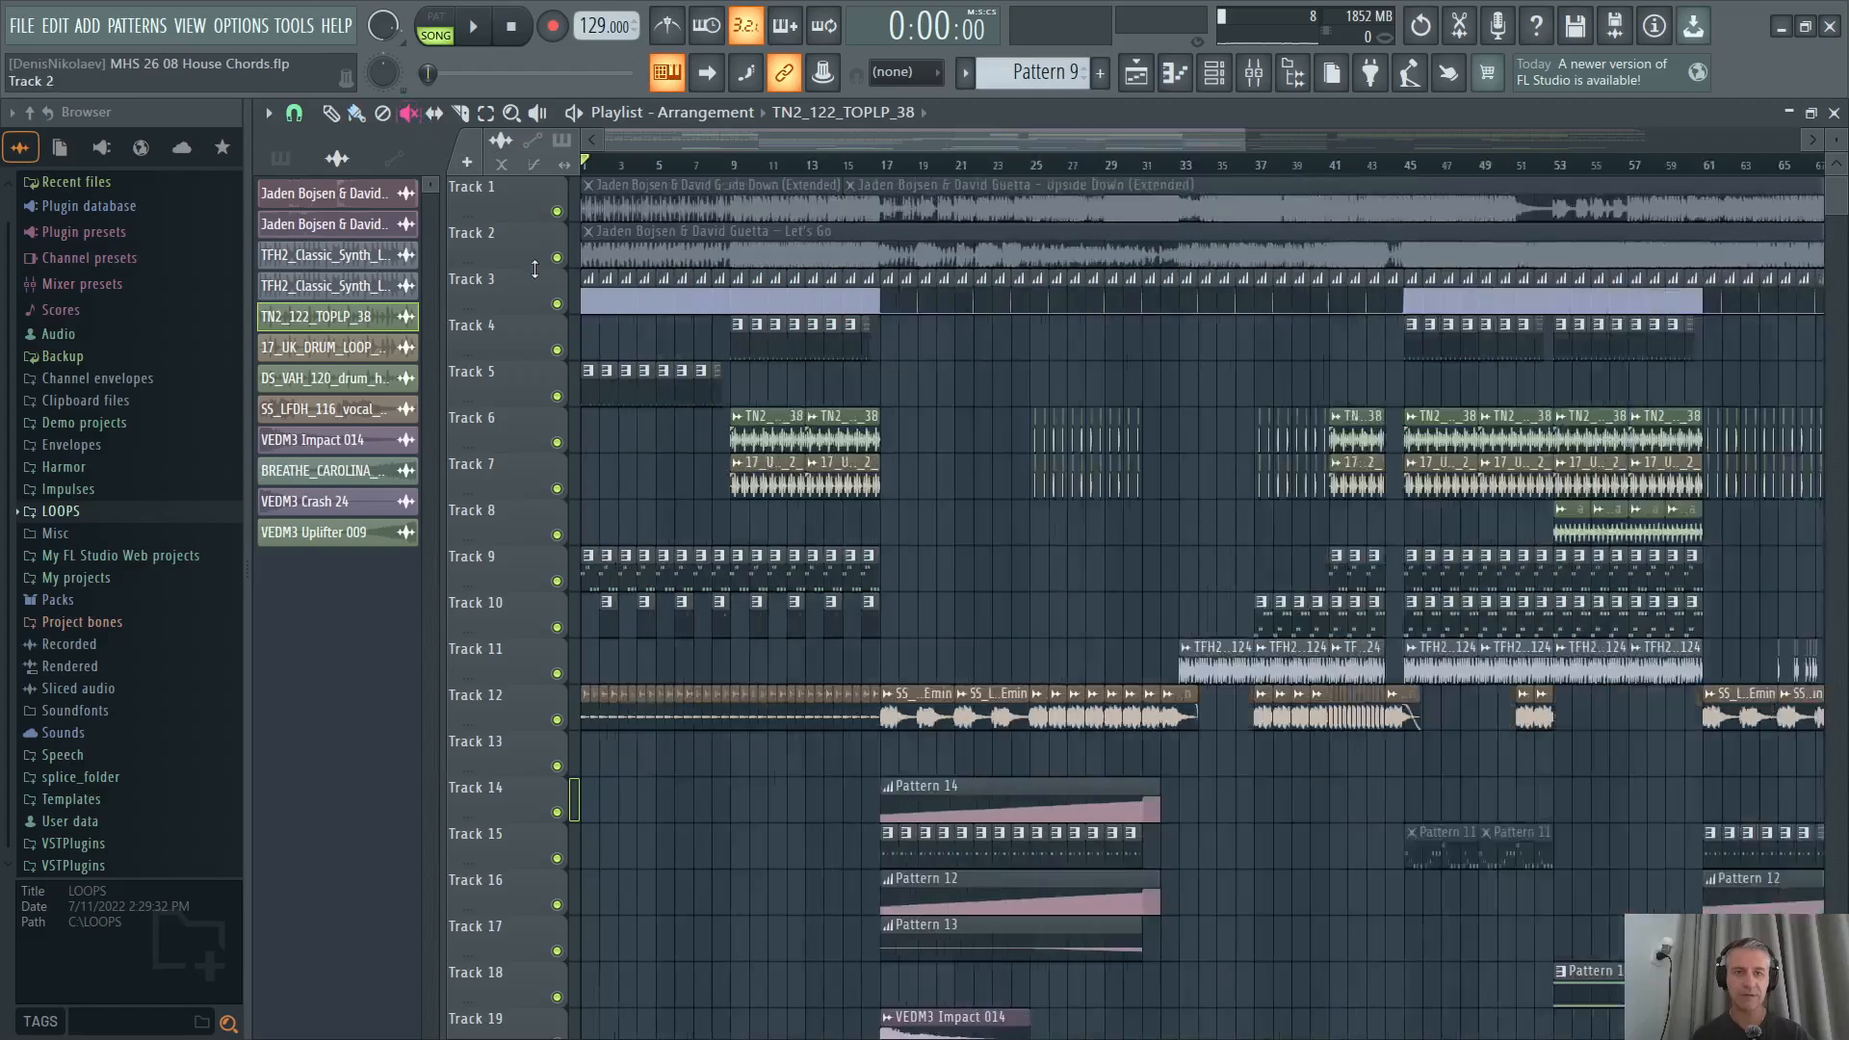
{"action": "left_click", "coordinate": [621, 254]}
{"action": "right_click", "coordinate": [709, 265]}
{"action": "scroll", "coordinate": [925, 169], "scroll_direction": "up", "scroll_amount": 6}
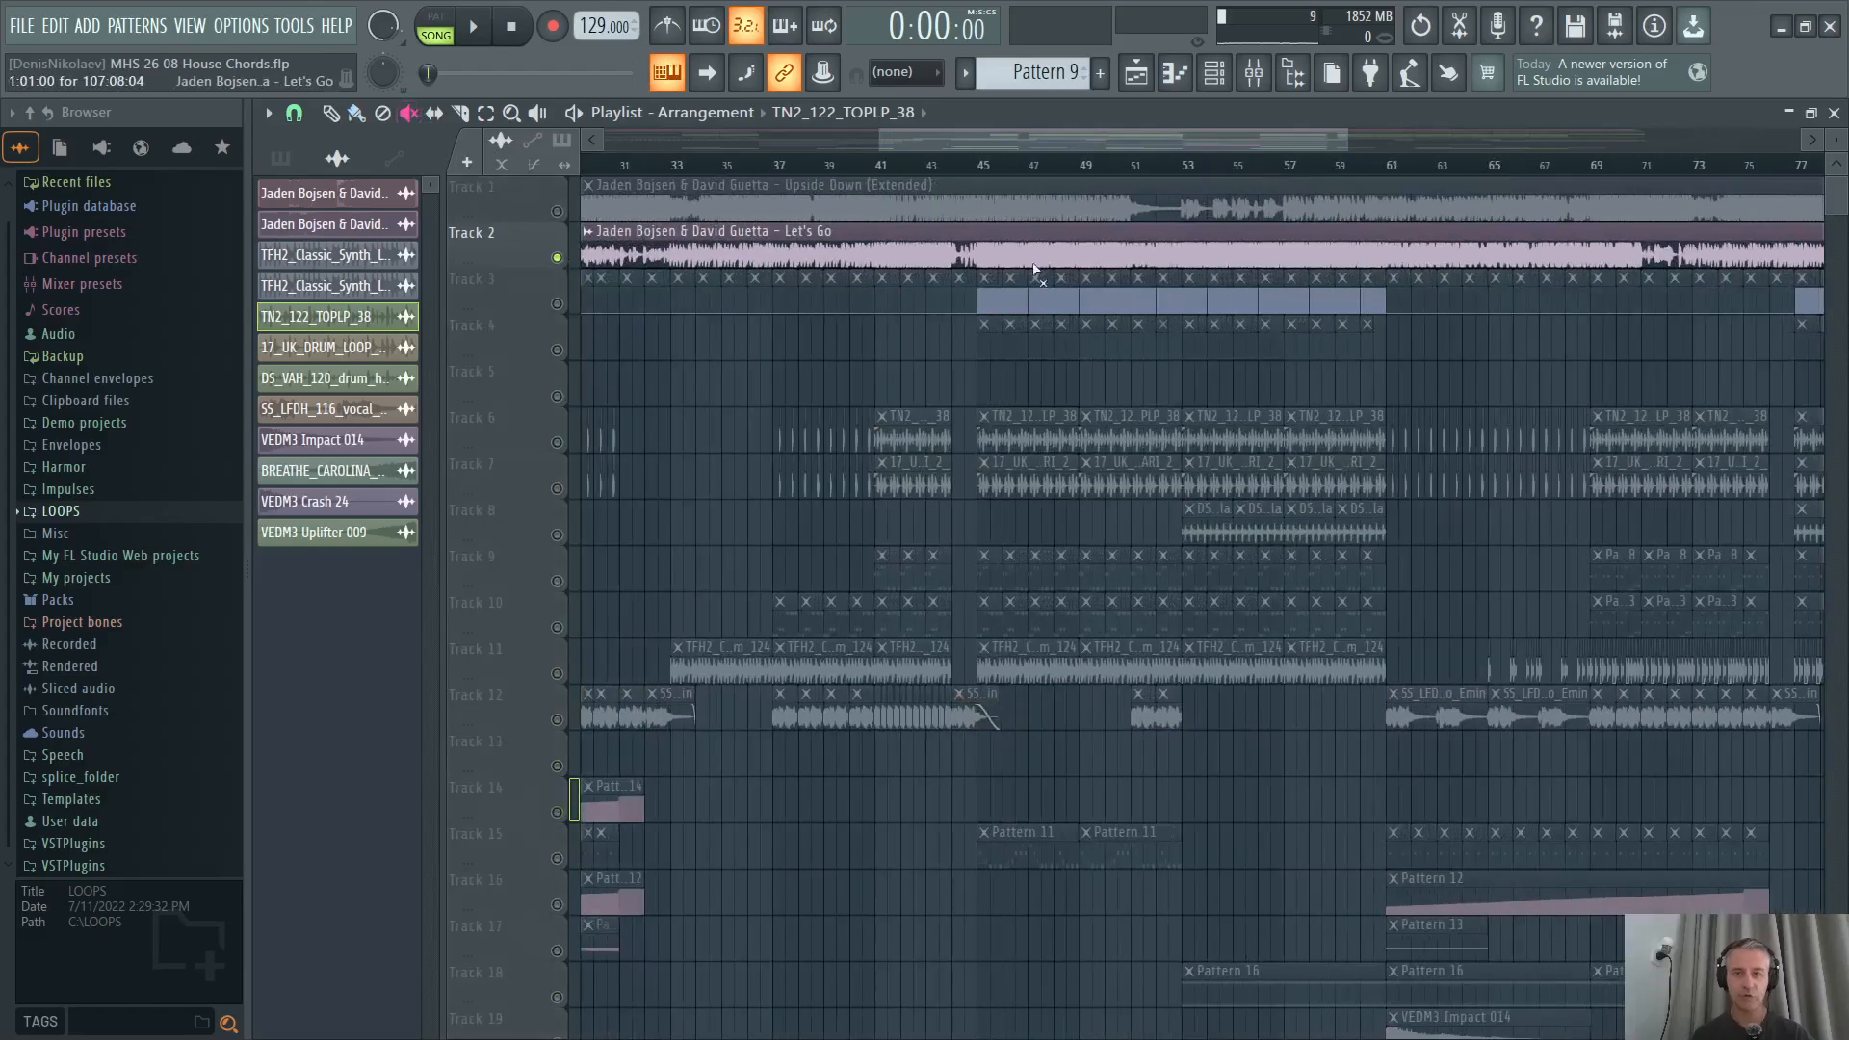
Play the soloed "Let's Go" reference from bar 45 for a few seconds and stop playback.
{"action": "left_click", "coordinate": [939, 166]}
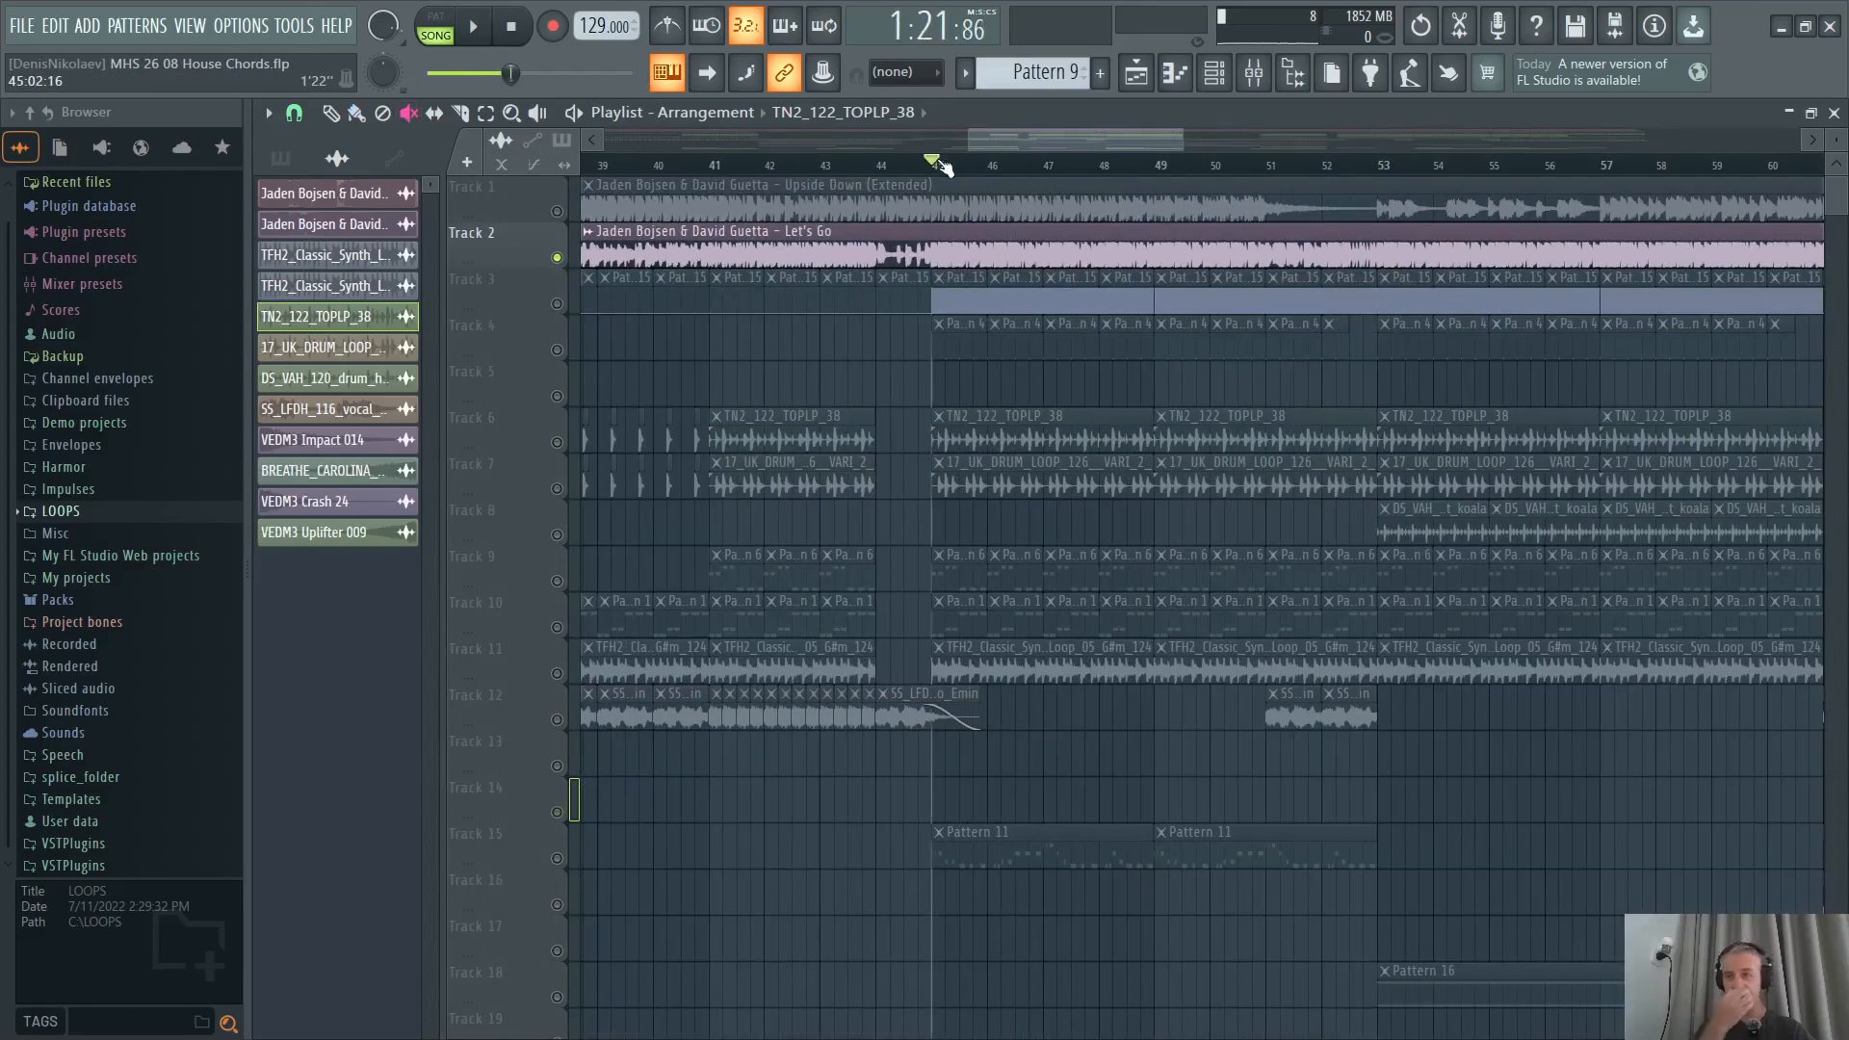
{"action": "scroll", "coordinate": [837, 380], "scroll_direction": "down", "scroll_amount": 3}
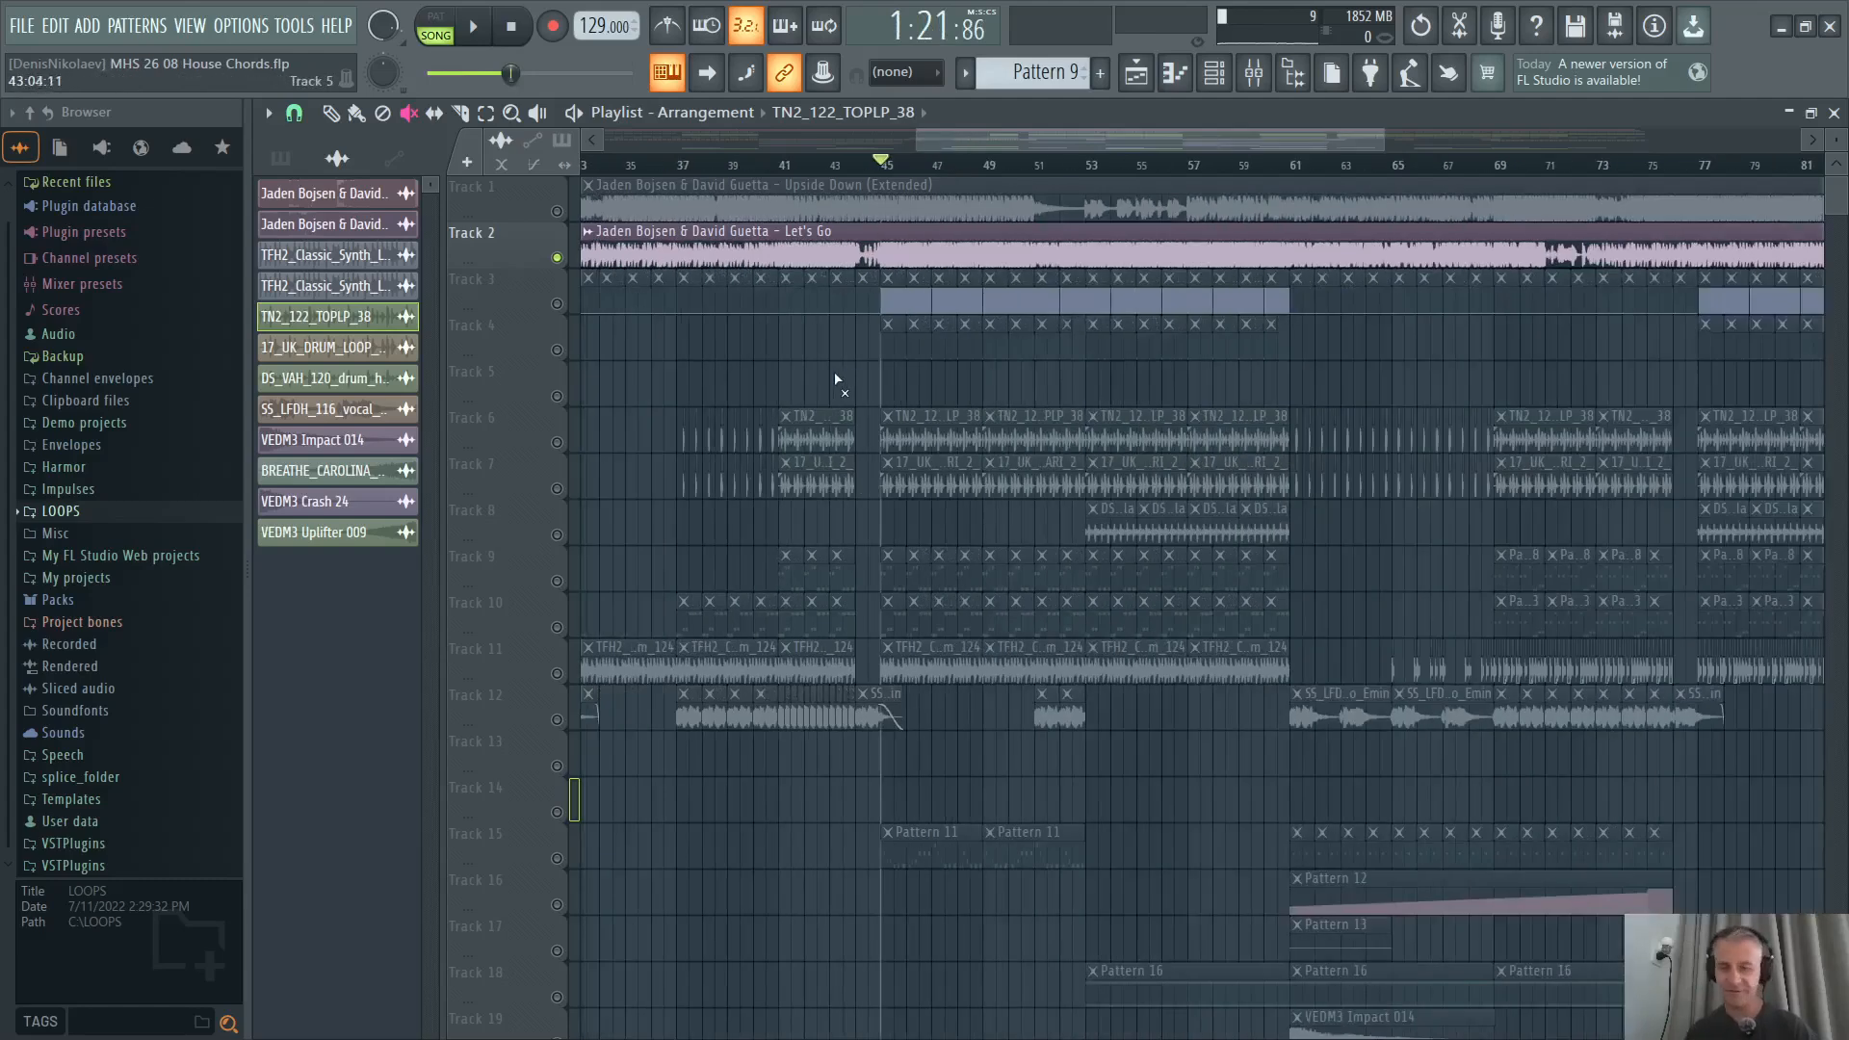
{"action": "scroll", "coordinate": [837, 376], "scroll_direction": "down", "scroll_amount": 2}
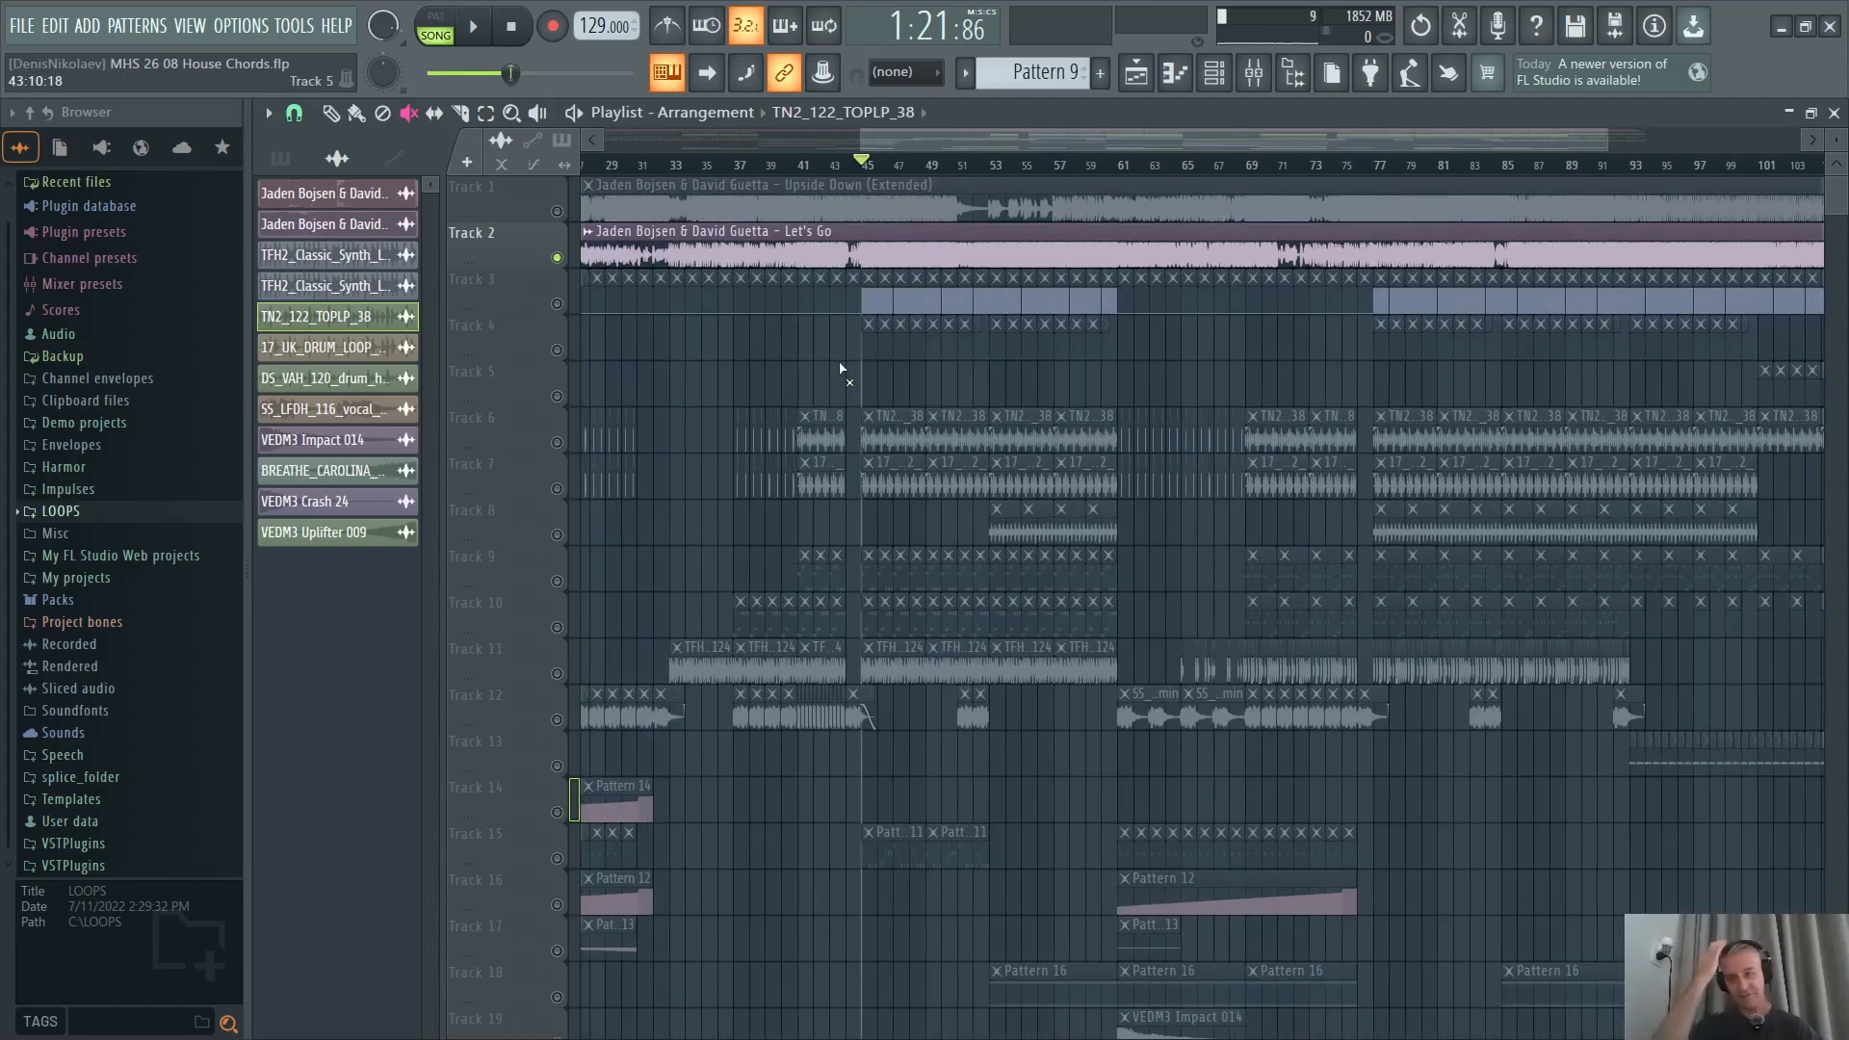
{"action": "scroll", "coordinate": [971, 379], "scroll_direction": "up", "scroll_amount": 1}
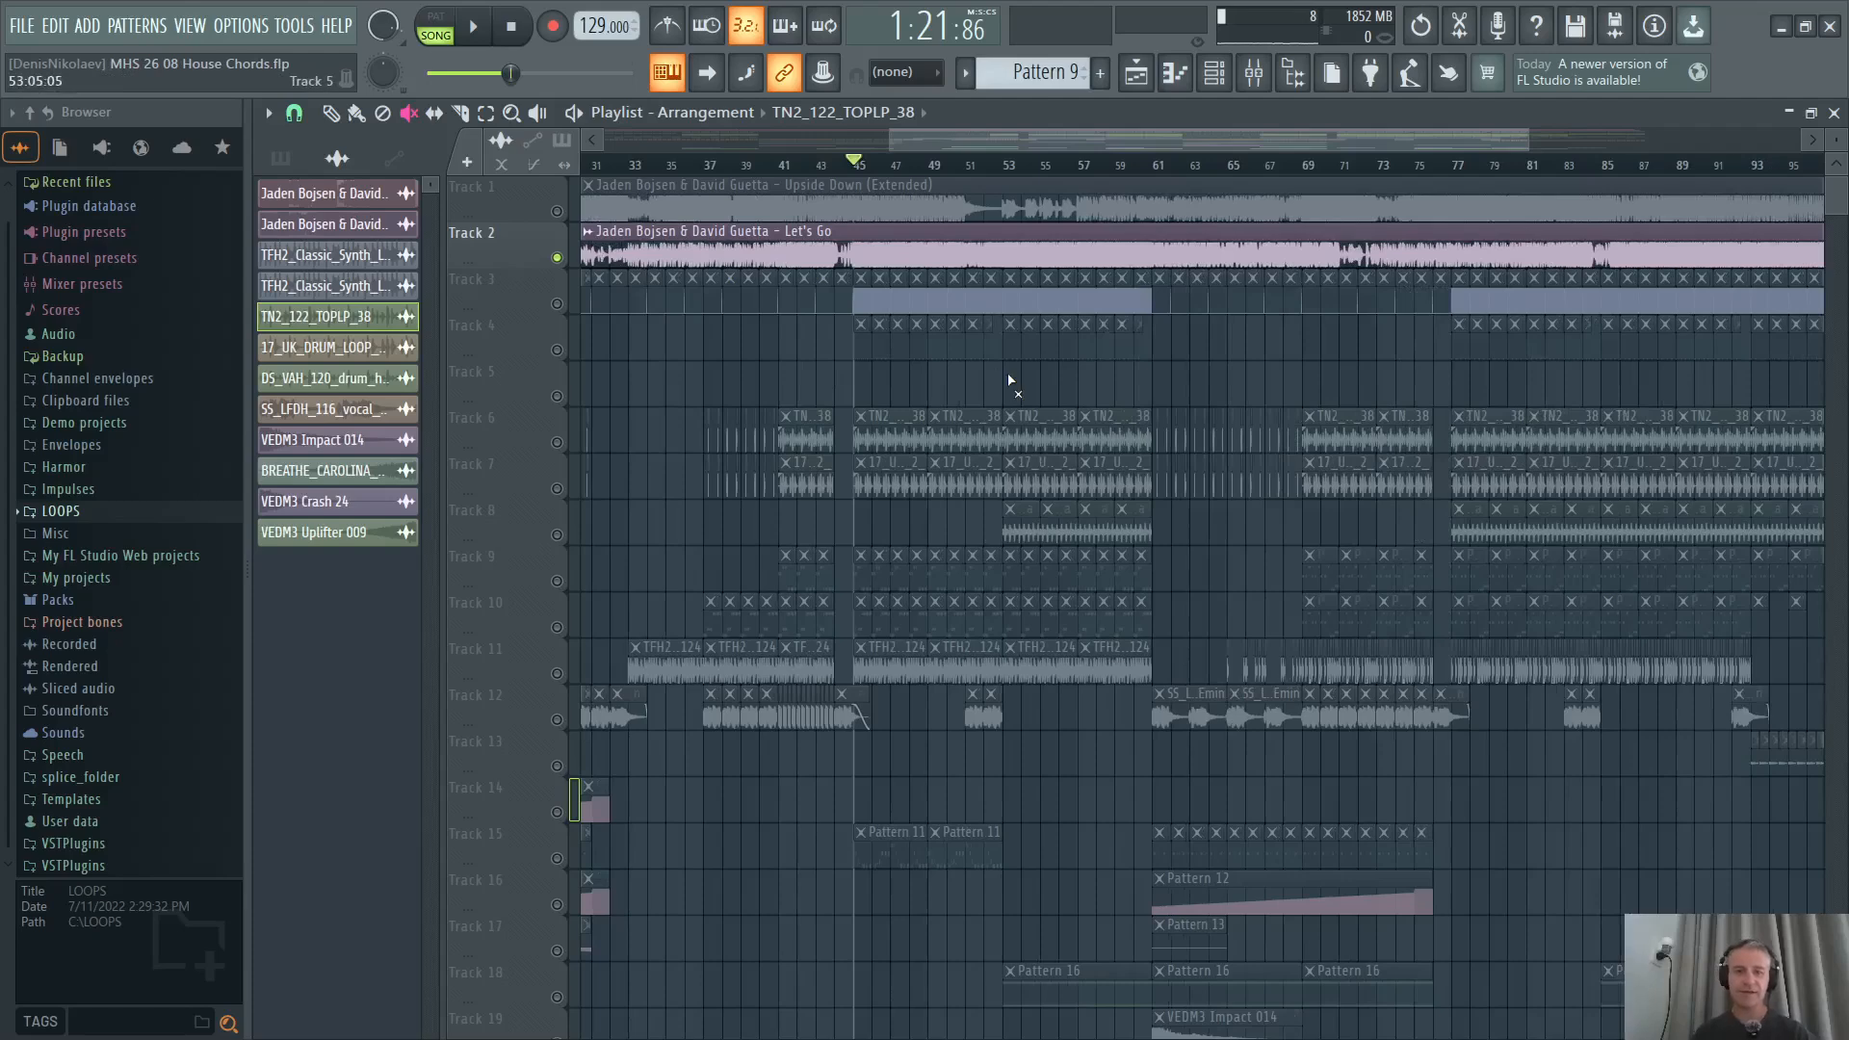
{"action": "key", "text": "space"}
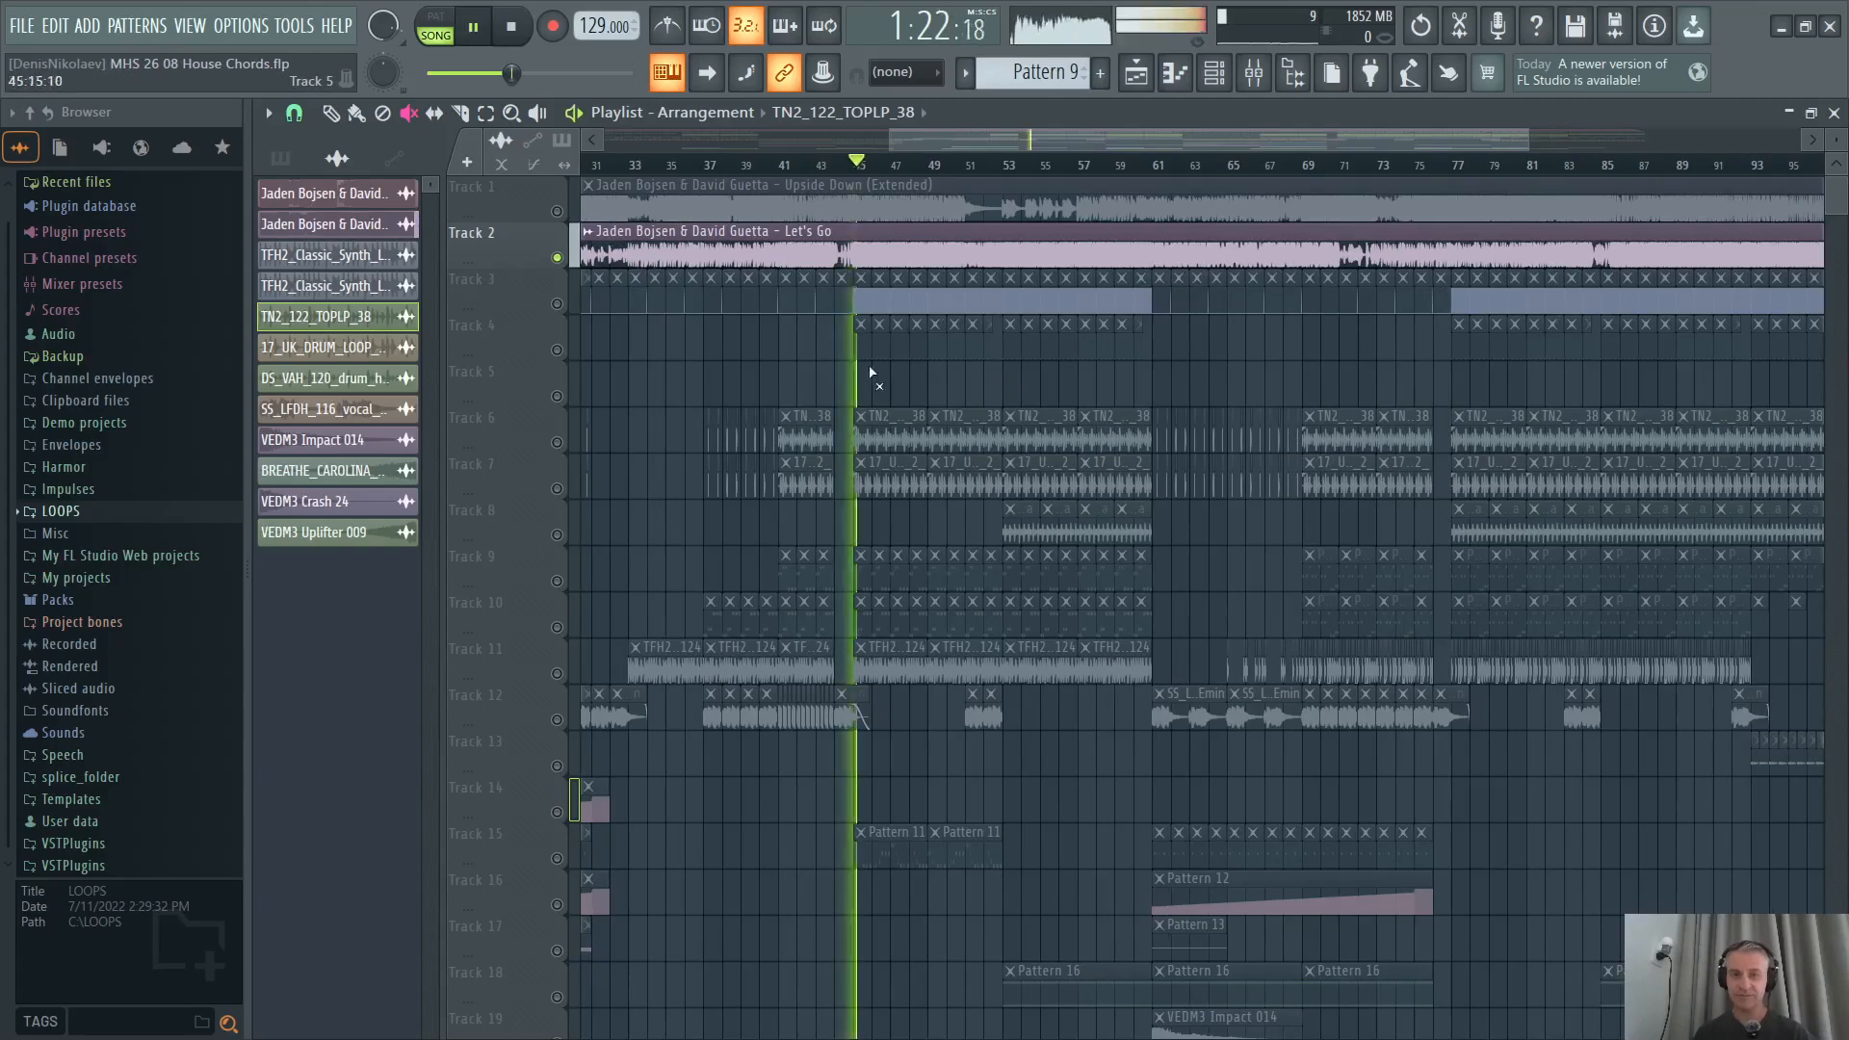
{"action": "scroll", "coordinate": [1016, 371], "scroll_direction": "left", "scroll_amount": 2}
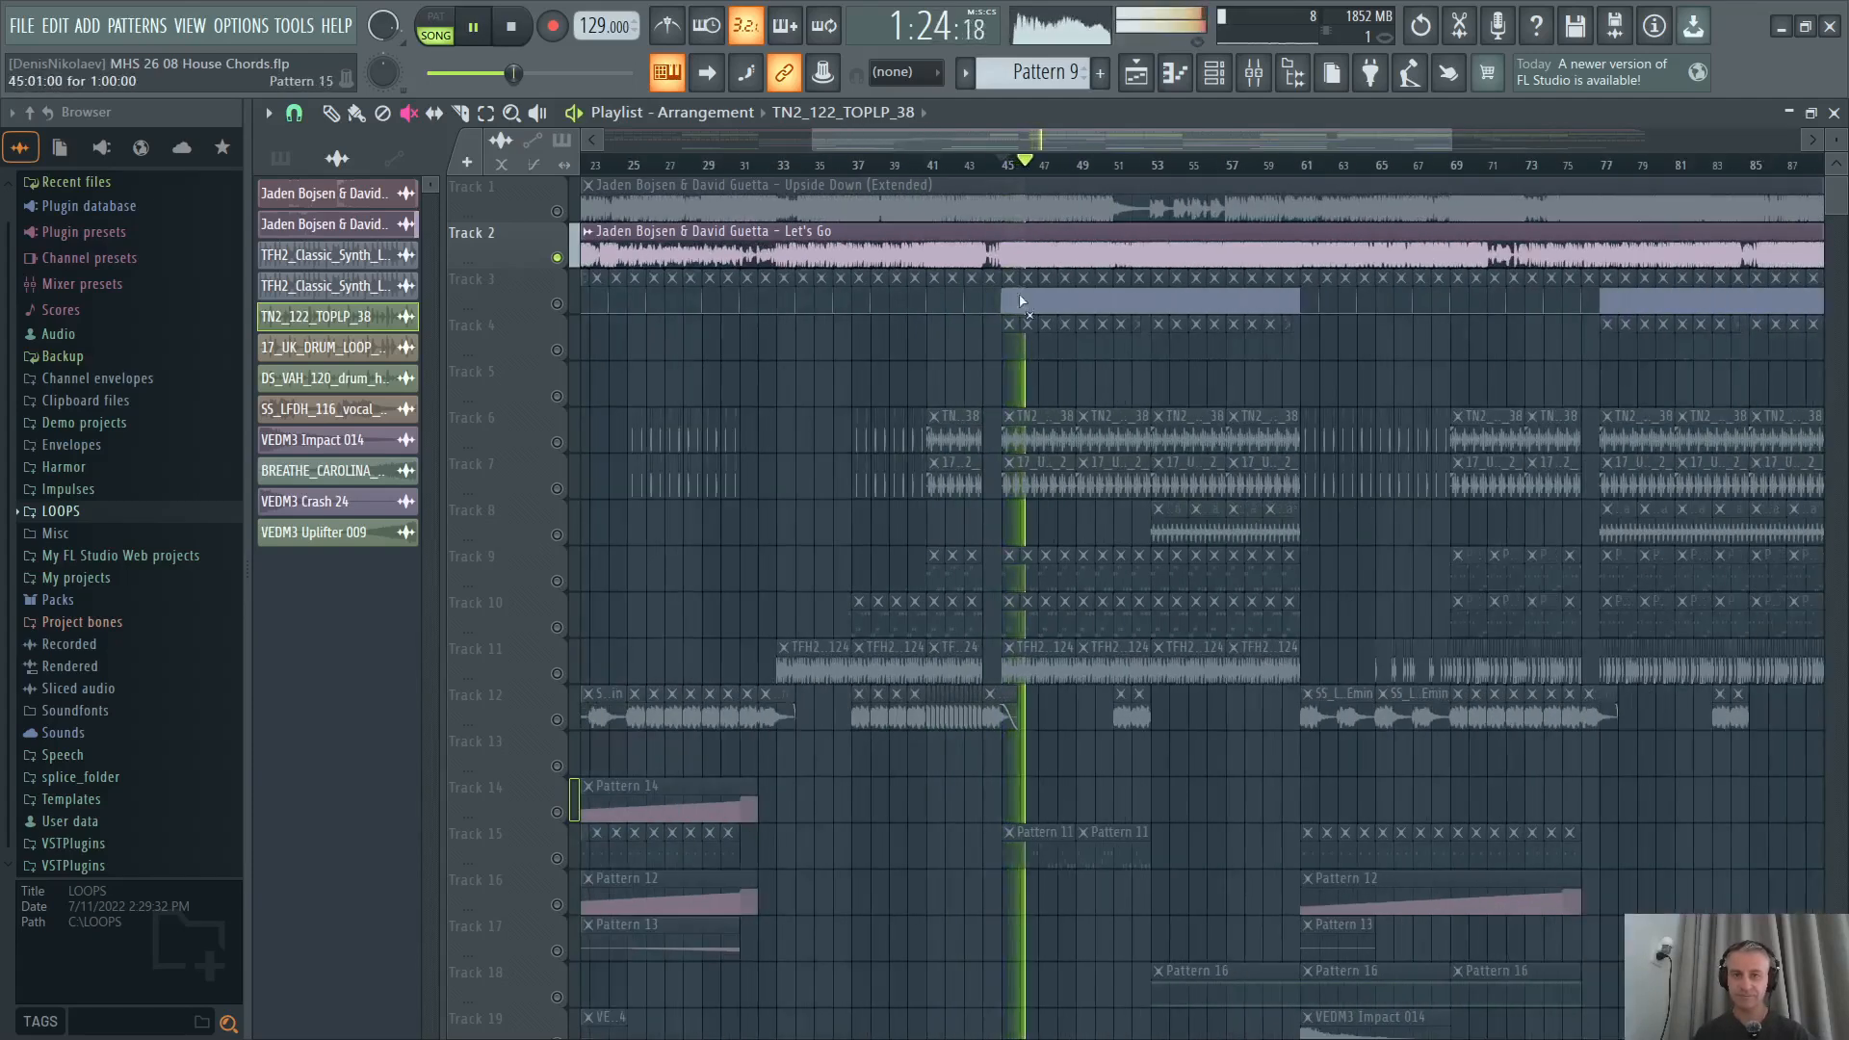
{"action": "key", "text": "space"}
Mute the "Let's Go" clip, then unmute the "Upside Down (Extended)" clip and solo Track 1.
{"action": "left_click", "coordinate": [617, 204]}
{"action": "scroll", "coordinate": [878, 316], "scroll_direction": "up", "scroll_amount": 3}
{"action": "scroll", "coordinate": [878, 318], "scroll_direction": "up", "scroll_amount": 5}
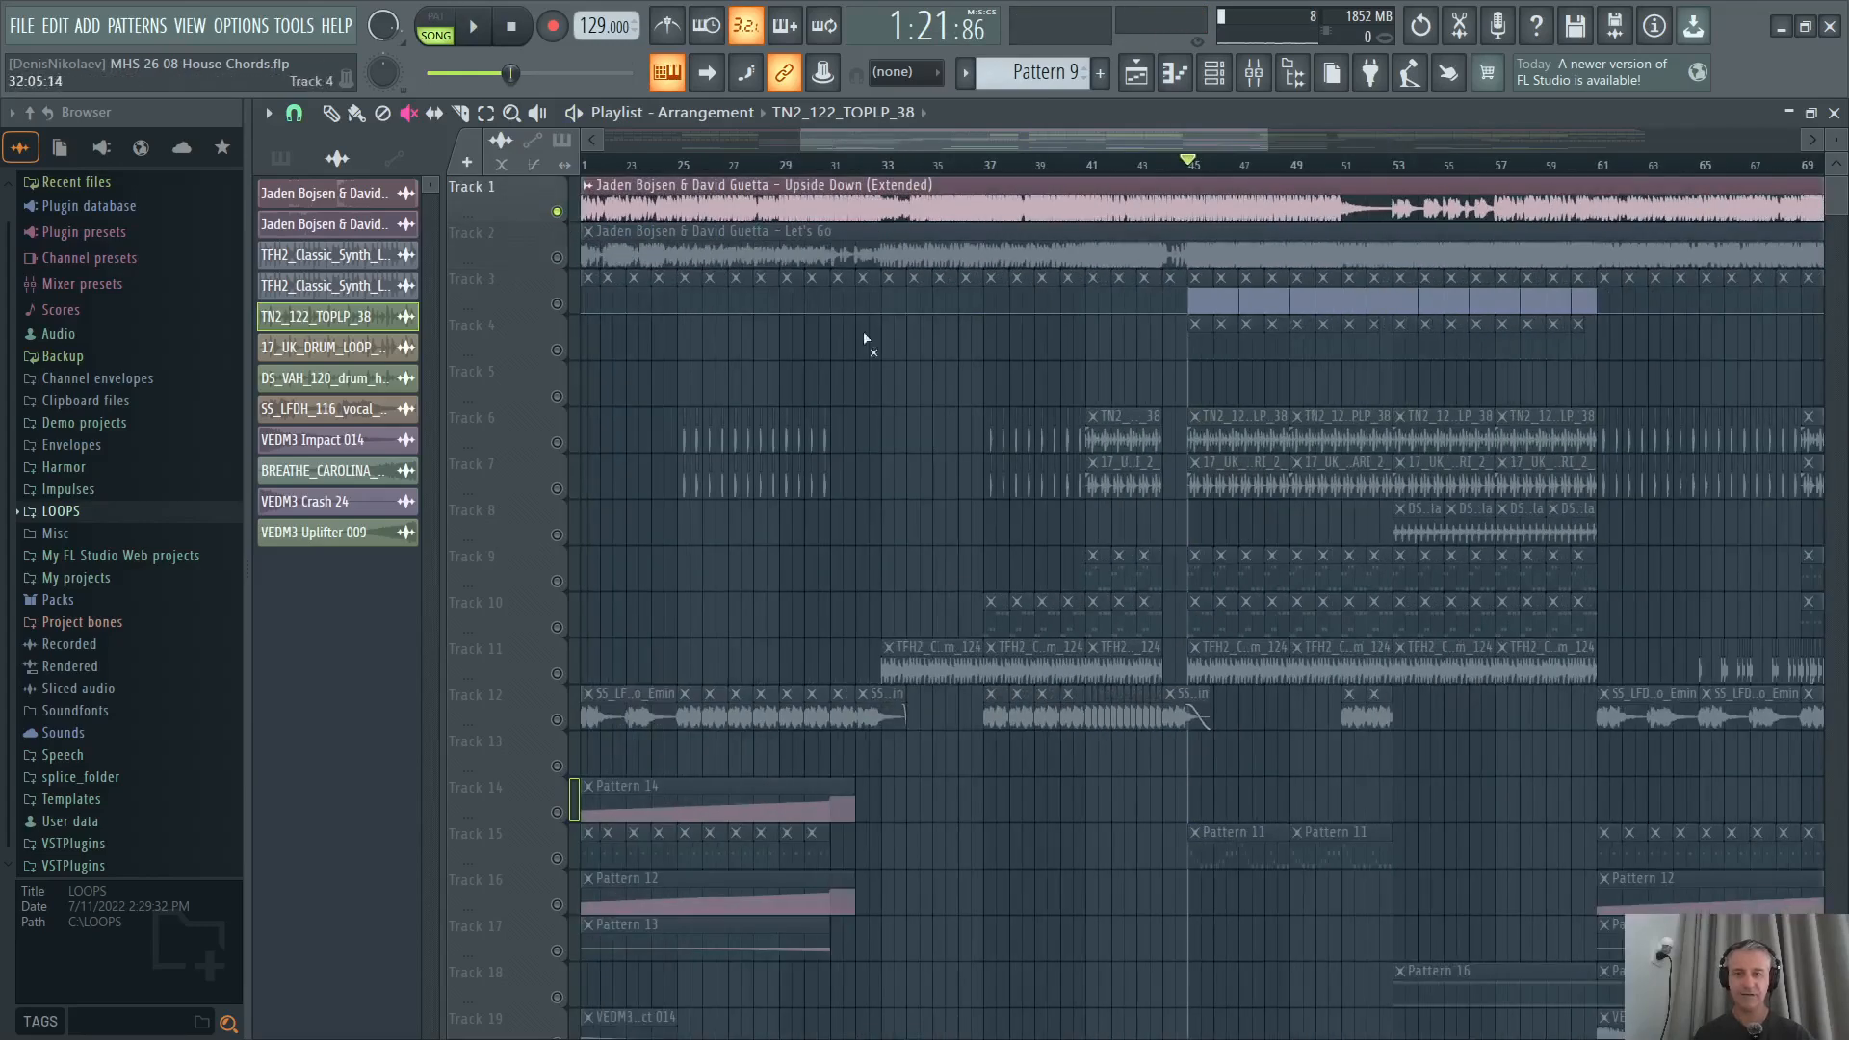
Play the soloed "Upside Down" reference from bar 29 briefly and stop playback.
{"action": "left_click", "coordinate": [963, 166]}
{"action": "scroll", "coordinate": [793, 363], "scroll_direction": "down", "scroll_amount": 6}
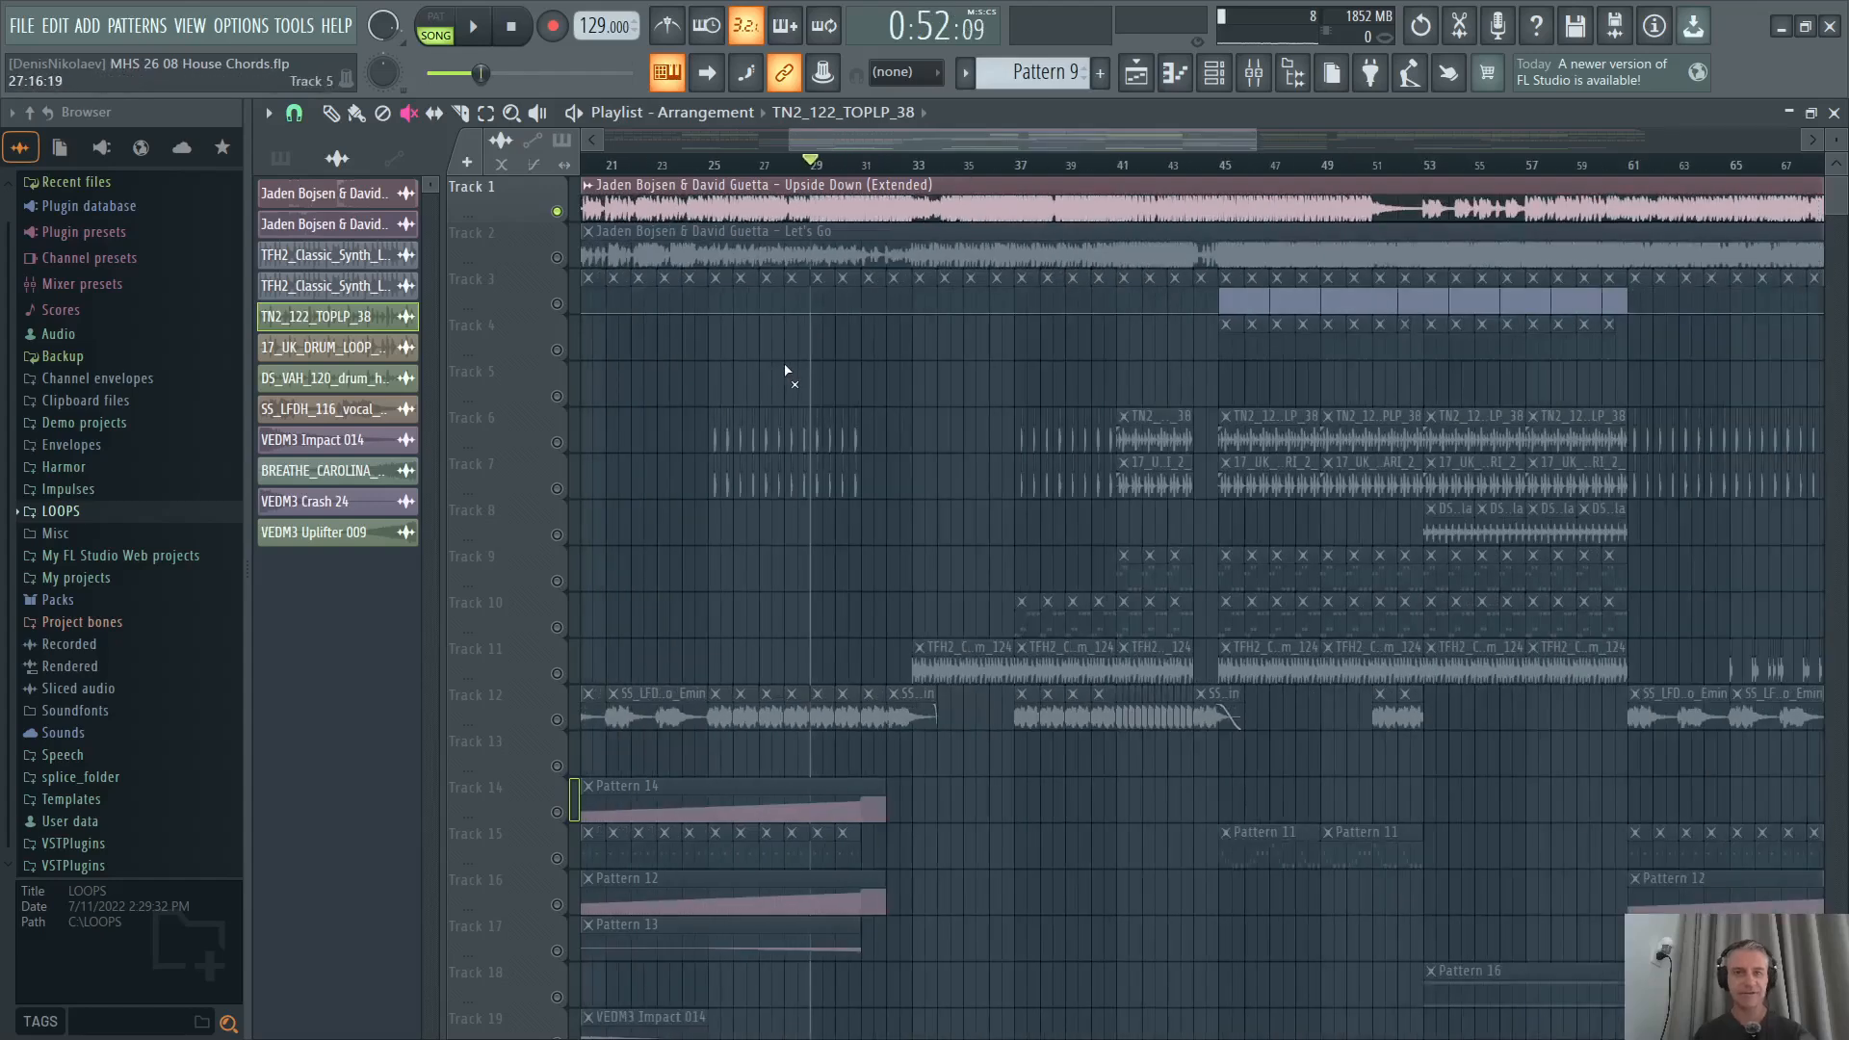
{"action": "scroll", "coordinate": [786, 370], "scroll_direction": "up", "scroll_amount": 6}
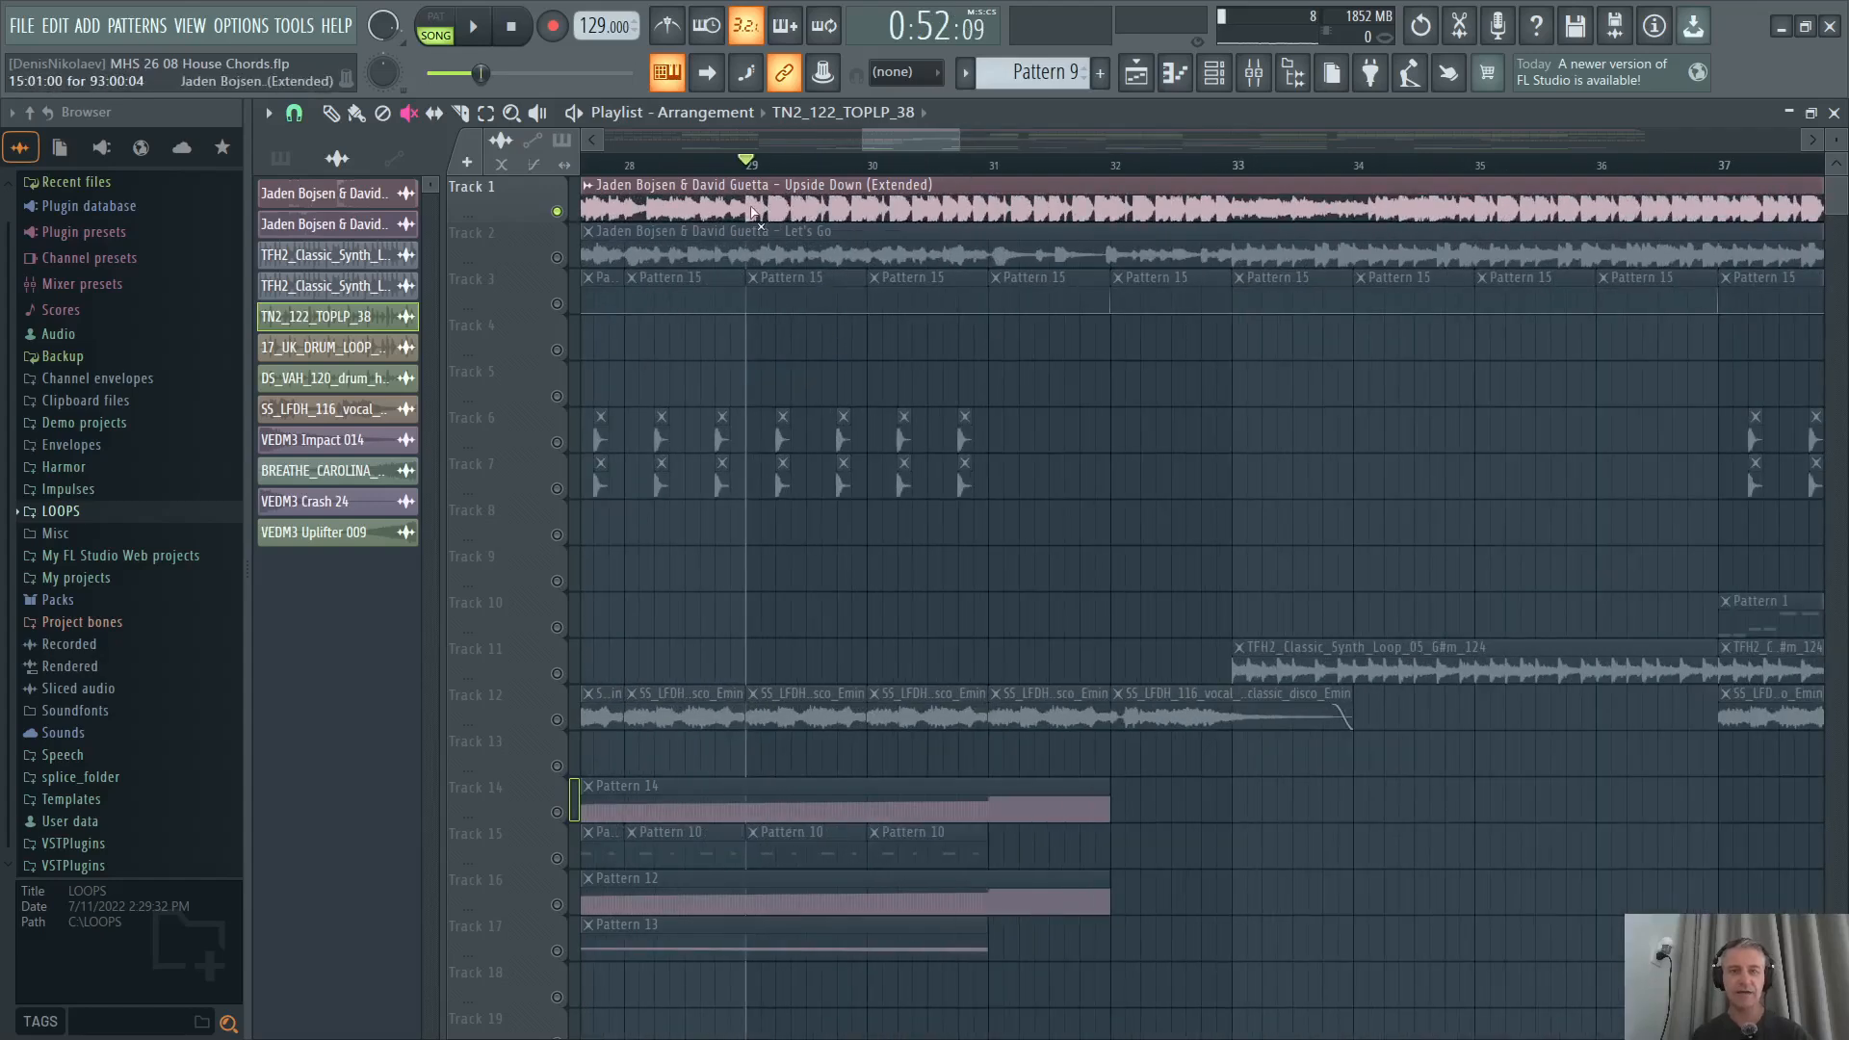
{"action": "scroll", "coordinate": [748, 212], "scroll_direction": "down", "scroll_amount": 6}
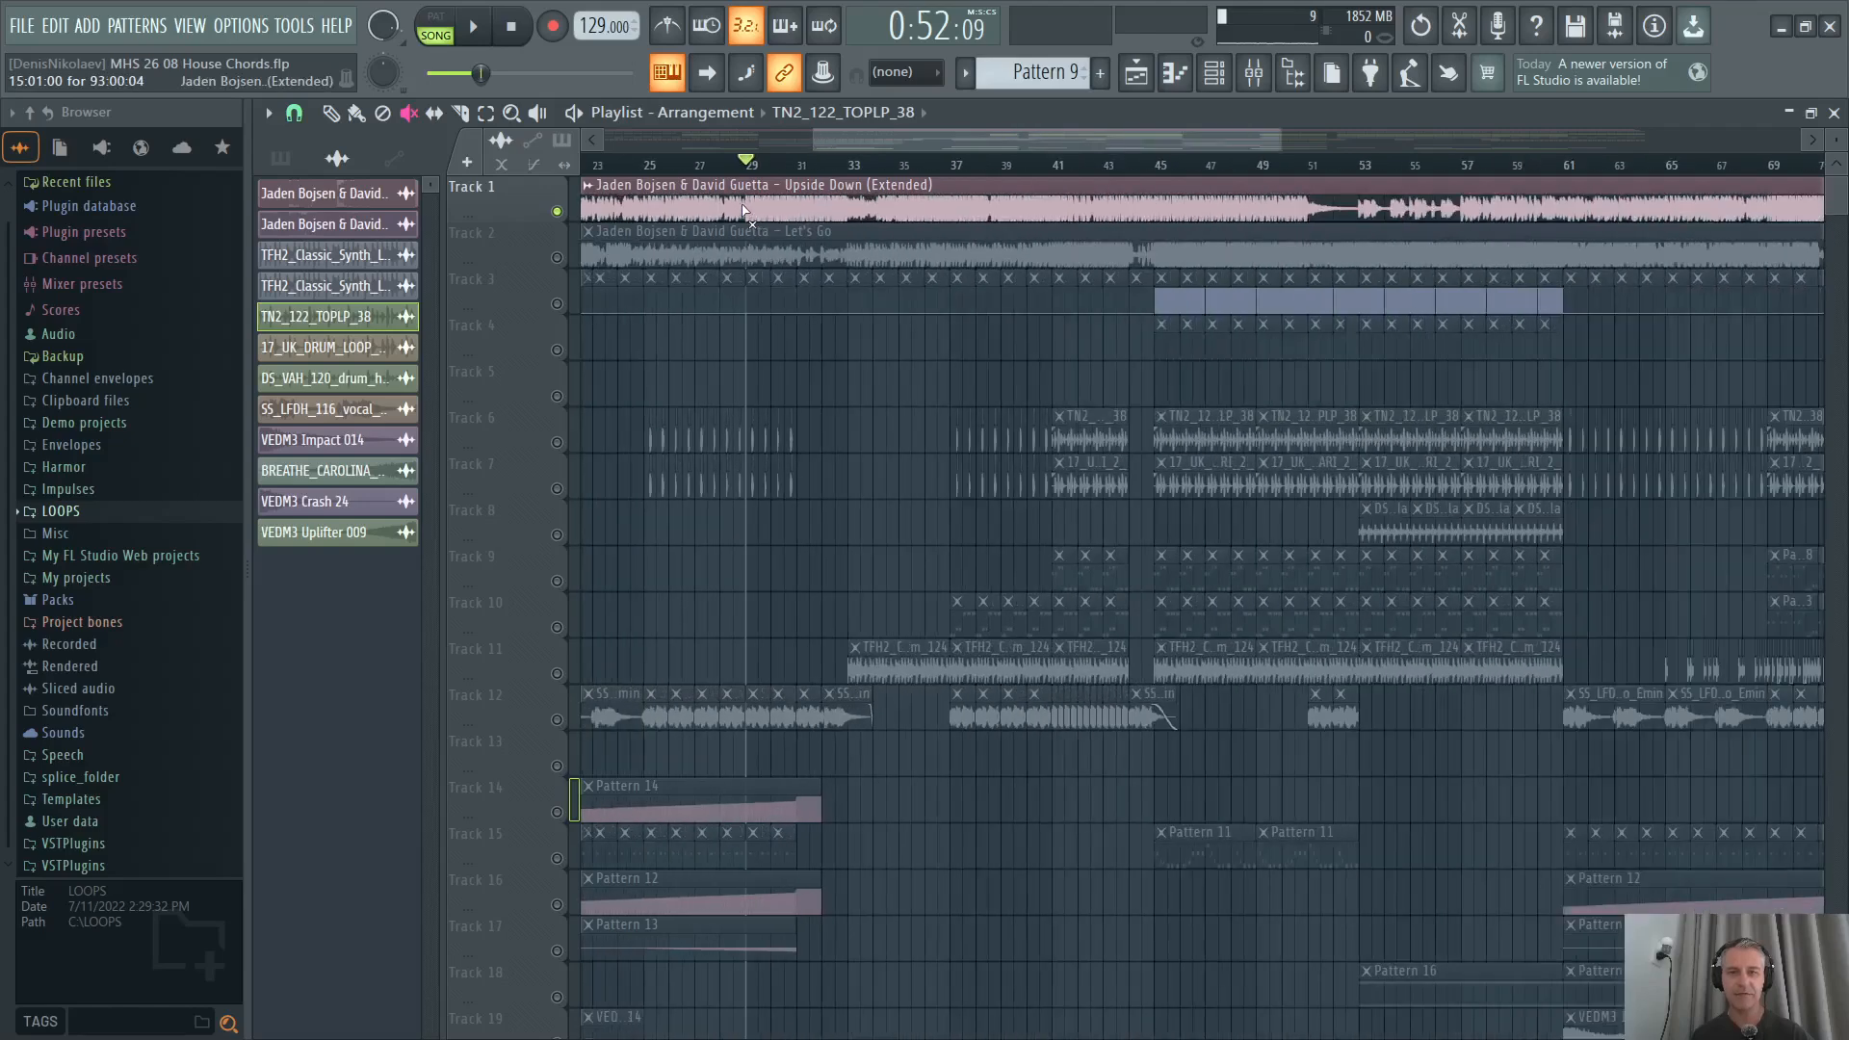
{"action": "scroll", "coordinate": [826, 212], "scroll_direction": "up", "scroll_amount": 3}
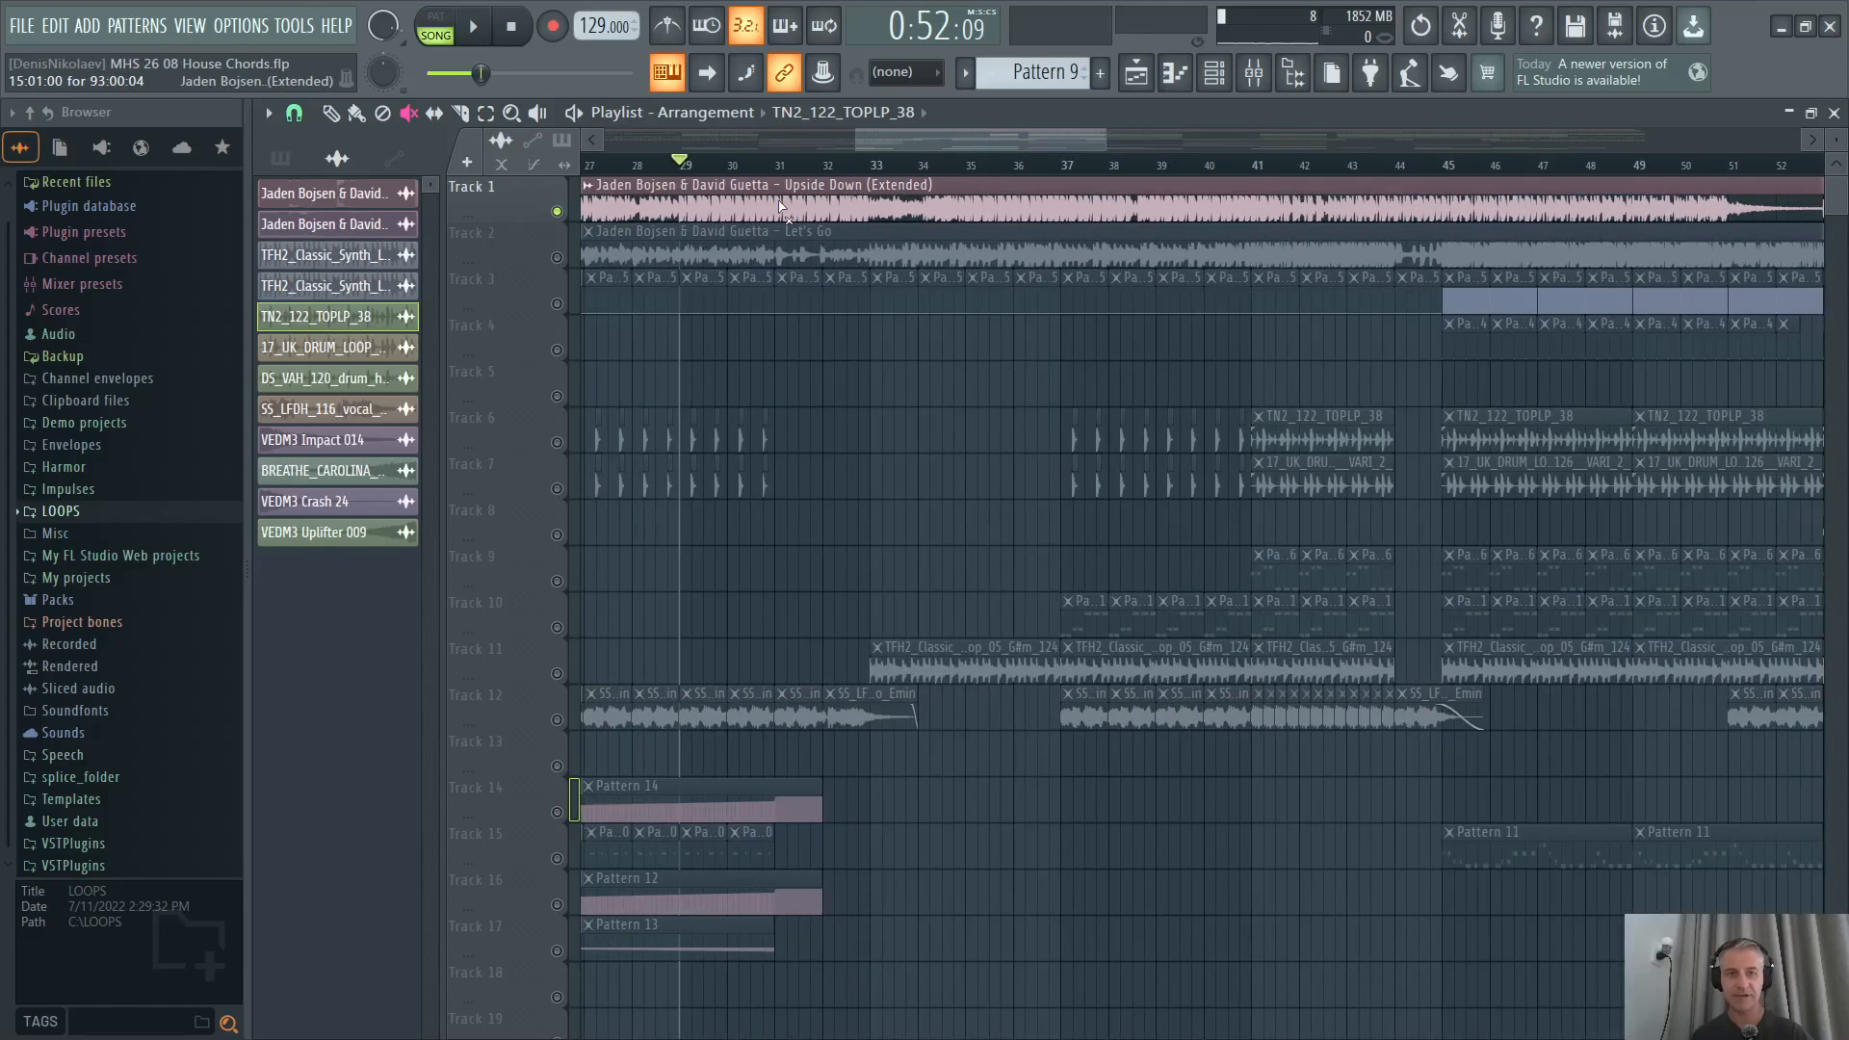
{"action": "scroll", "coordinate": [771, 357], "scroll_direction": "down", "scroll_amount": 3}
{"action": "key", "text": "space"}
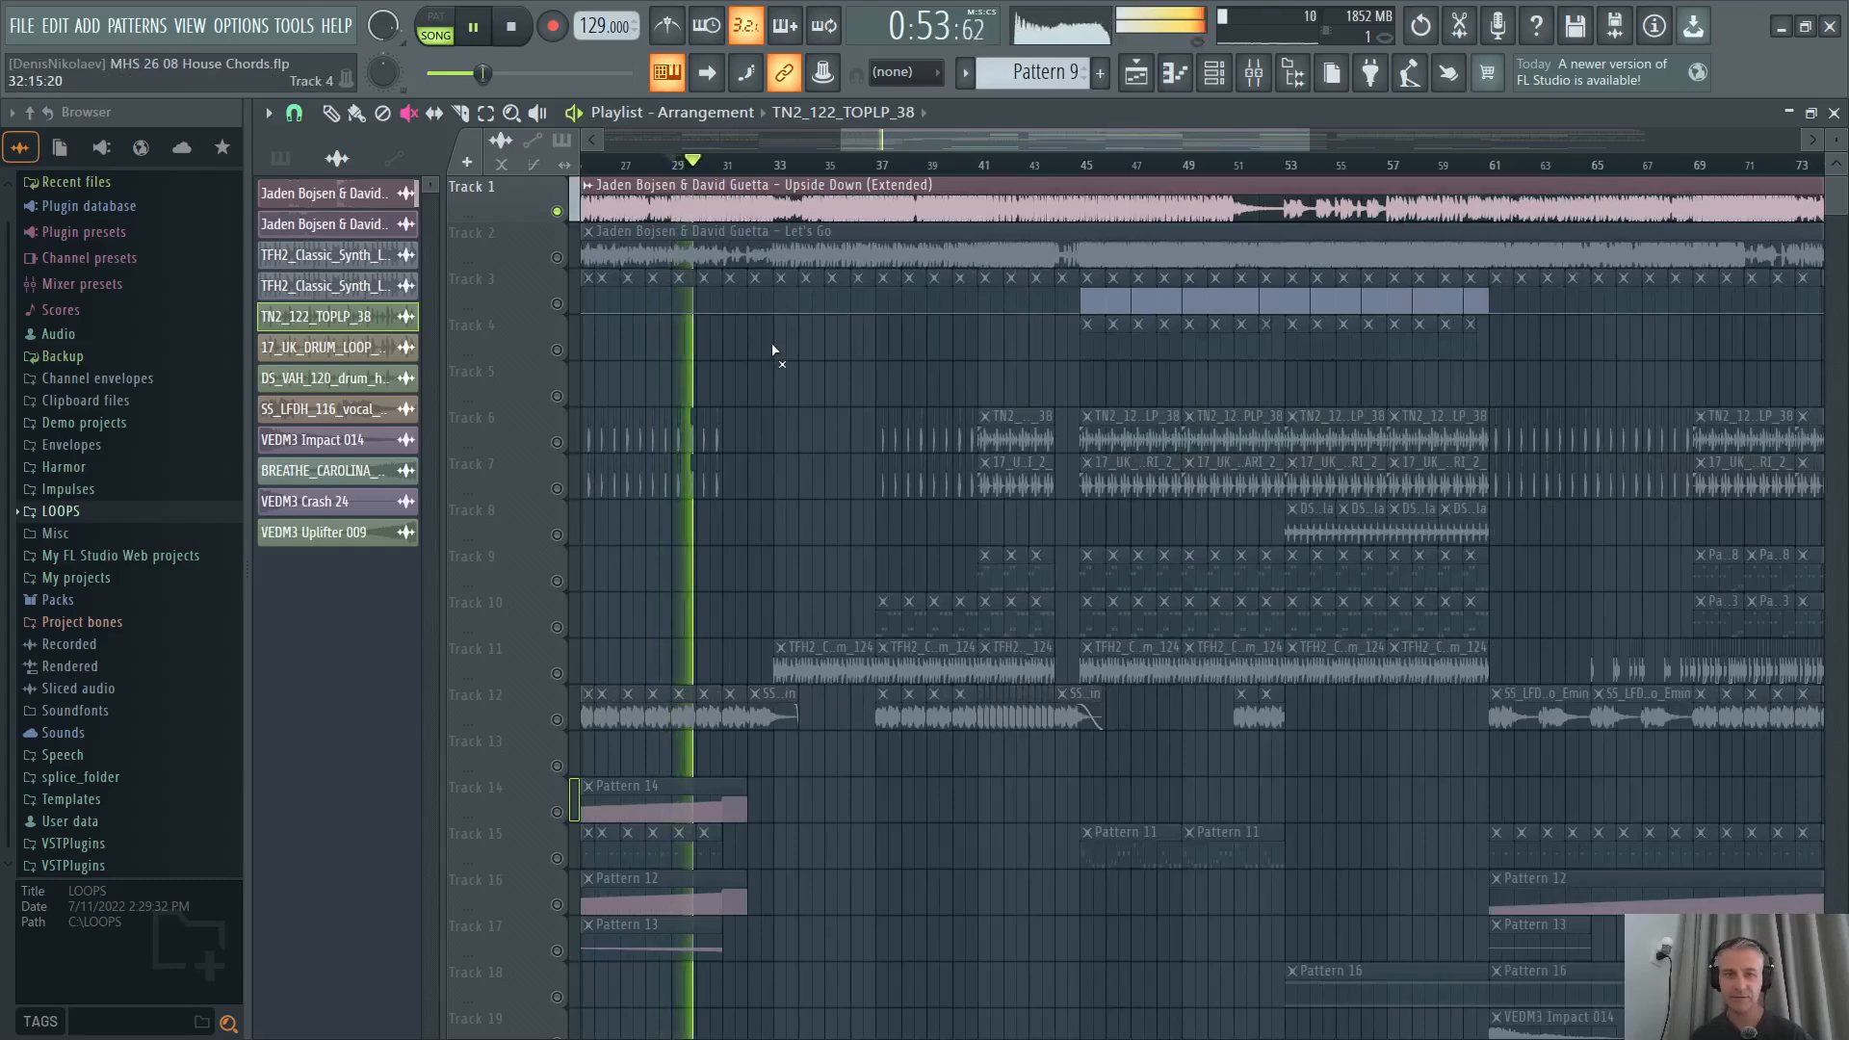
{"action": "key", "text": "space"}
Mute the "Upside Down" clip again, unsolo Track 1 and switch back to the Paint tool.
{"action": "left_click", "coordinate": [776, 210]}
{"action": "scroll", "coordinate": [817, 357], "scroll_direction": "down", "scroll_amount": 4}
{"action": "right_click", "coordinate": [559, 212]}
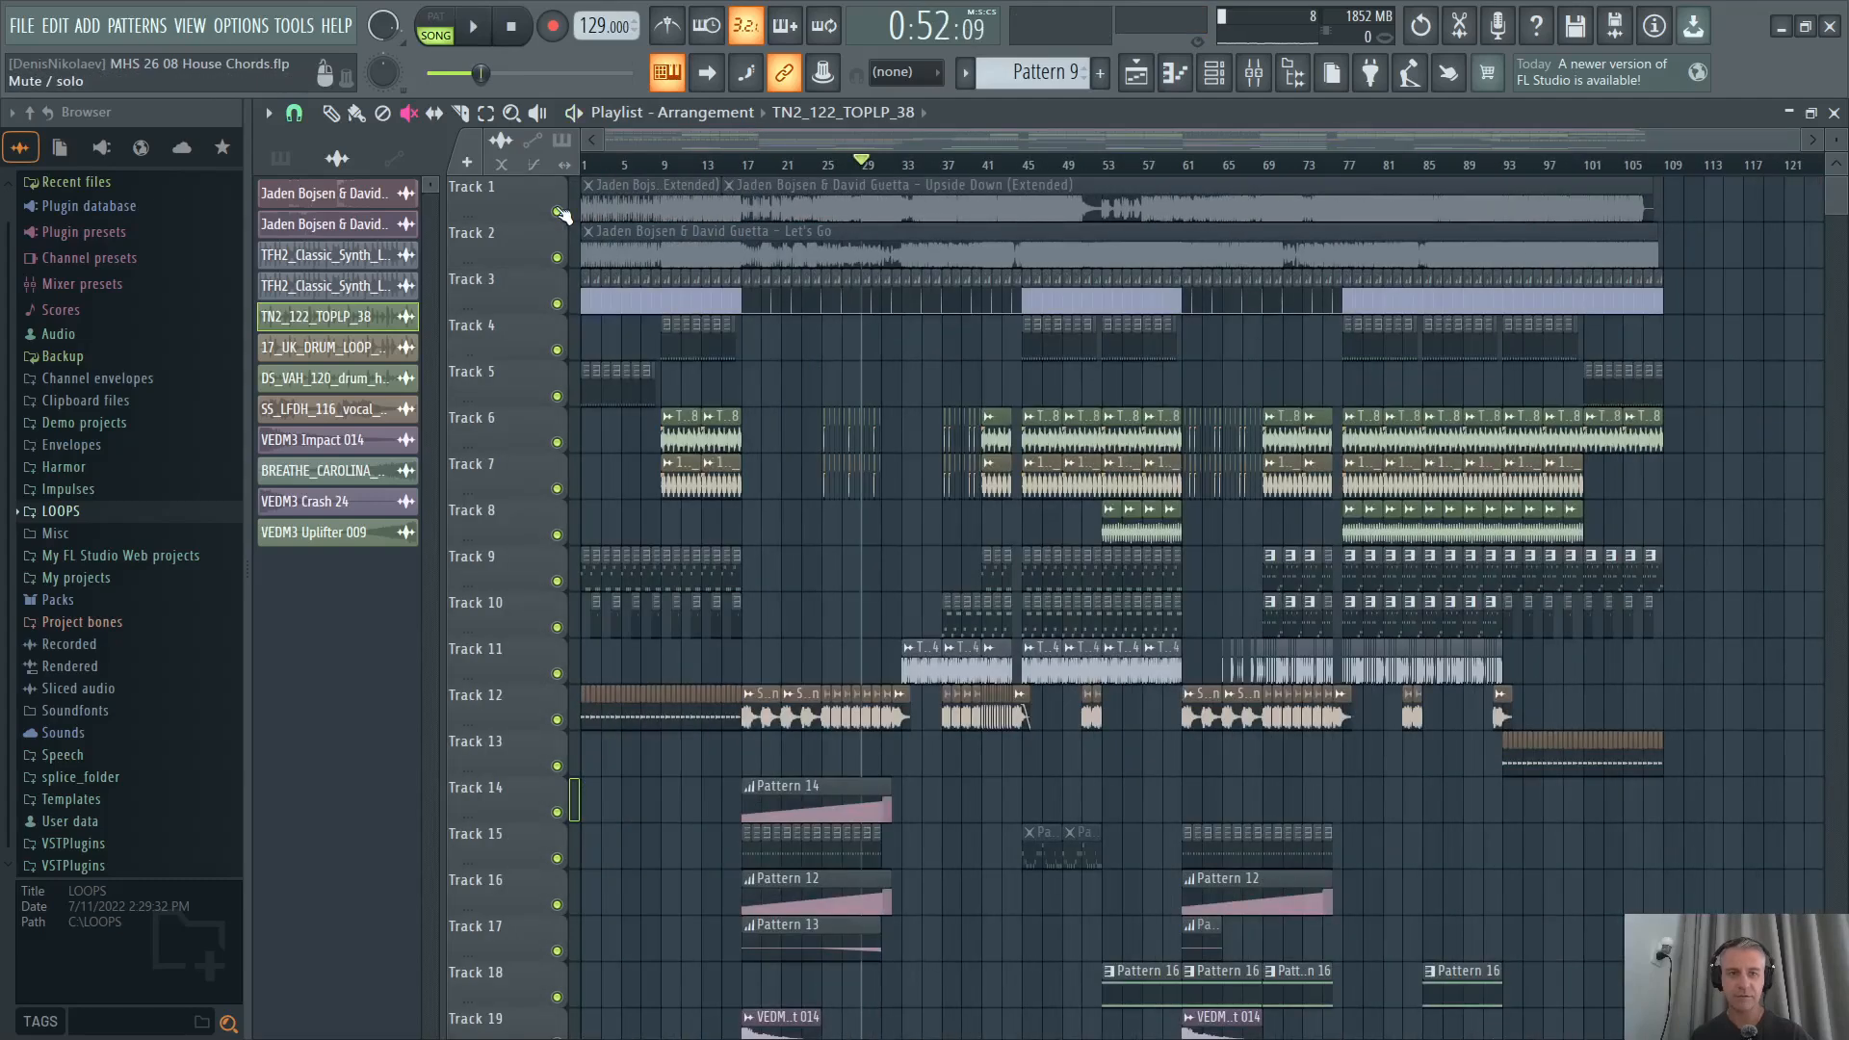
{"action": "left_click", "coordinate": [357, 112]}
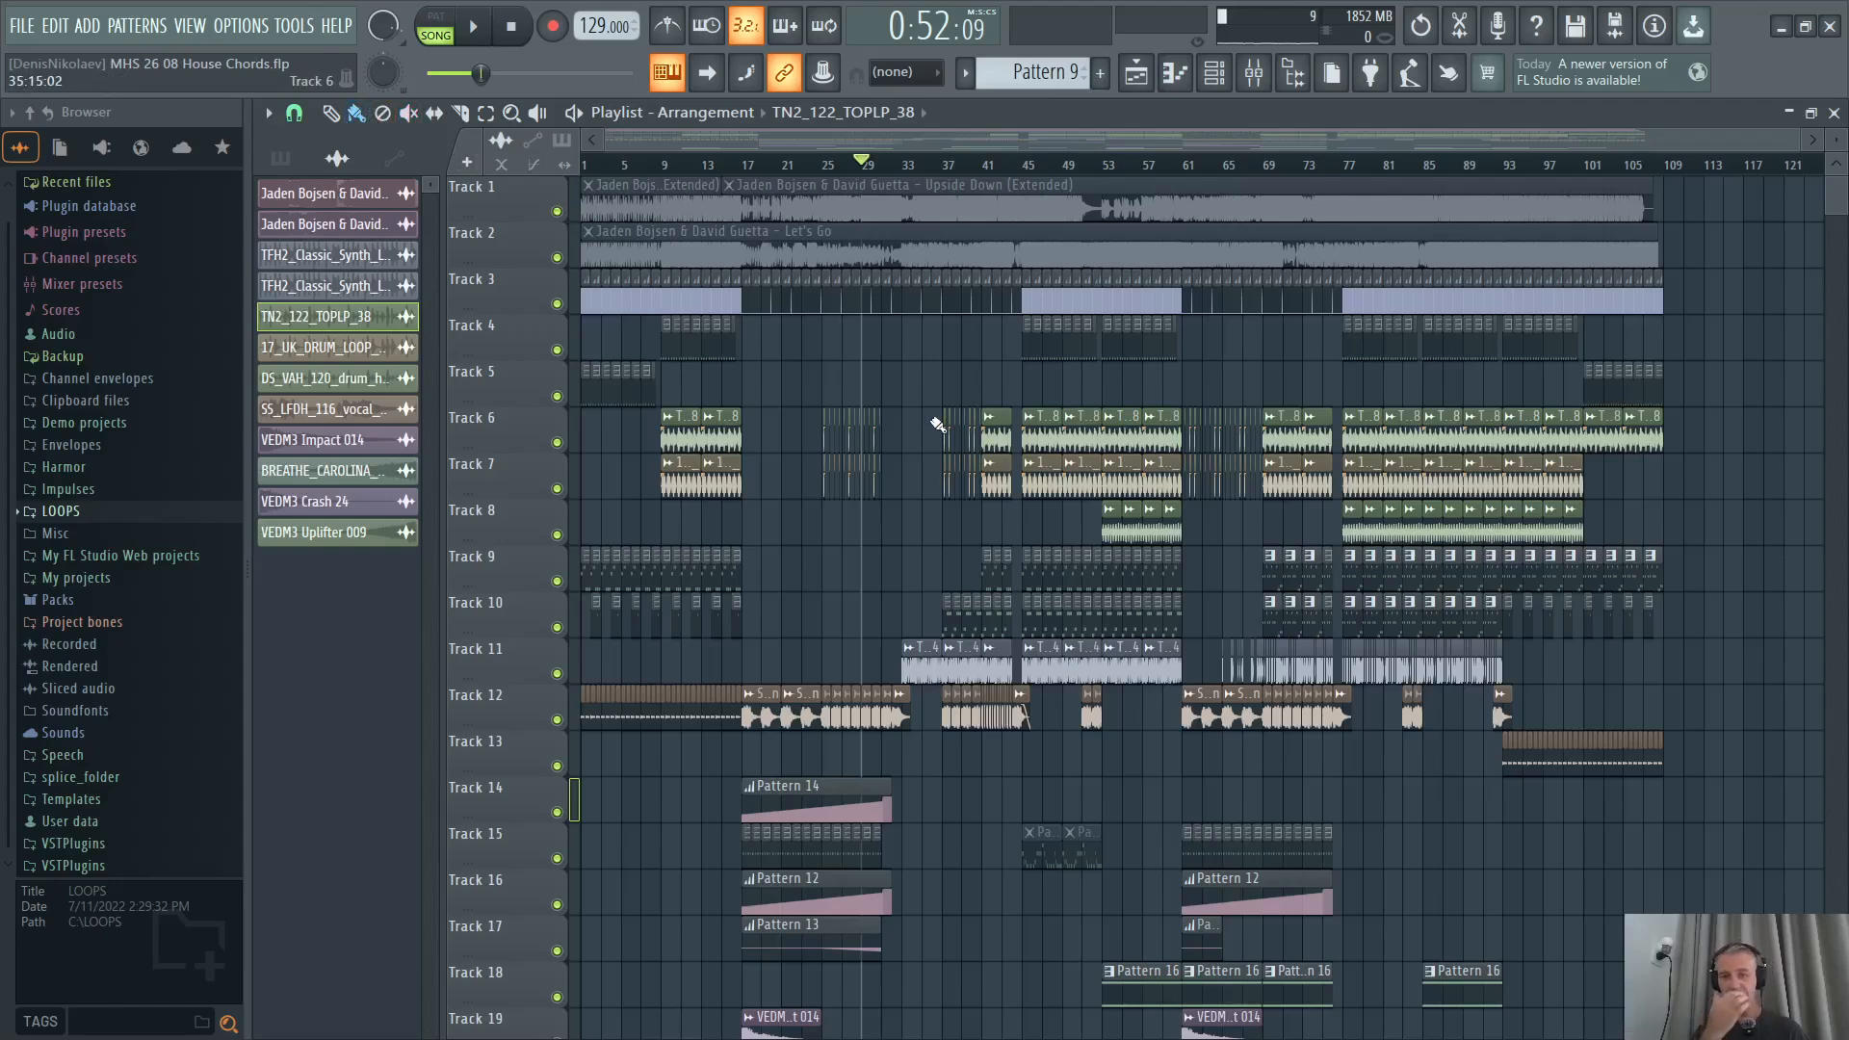
Open Pattern 1 from Track 10 in the piano roll, audition the G4 key and return to the Playlist.
{"action": "scroll", "coordinate": [1147, 591], "scroll_direction": "up", "scroll_amount": 3}
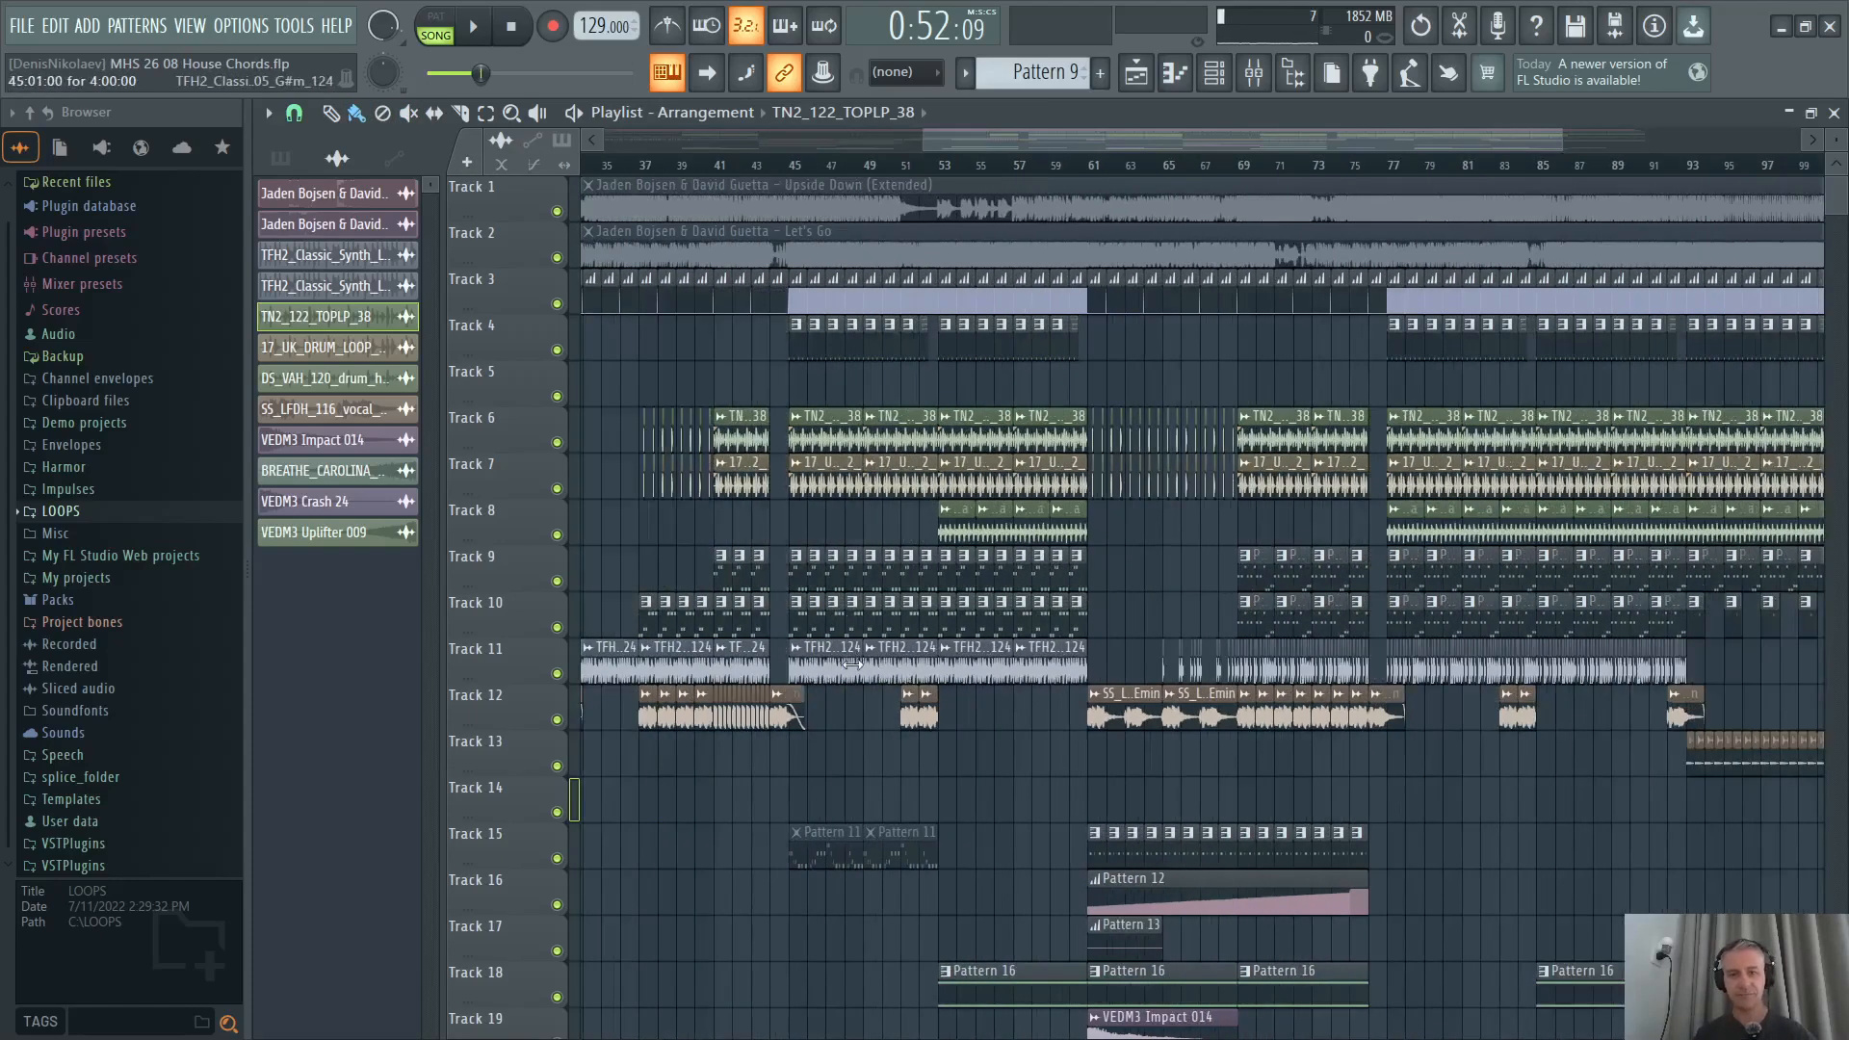
{"action": "scroll", "coordinate": [905, 597], "scroll_direction": "right", "scroll_amount": 2}
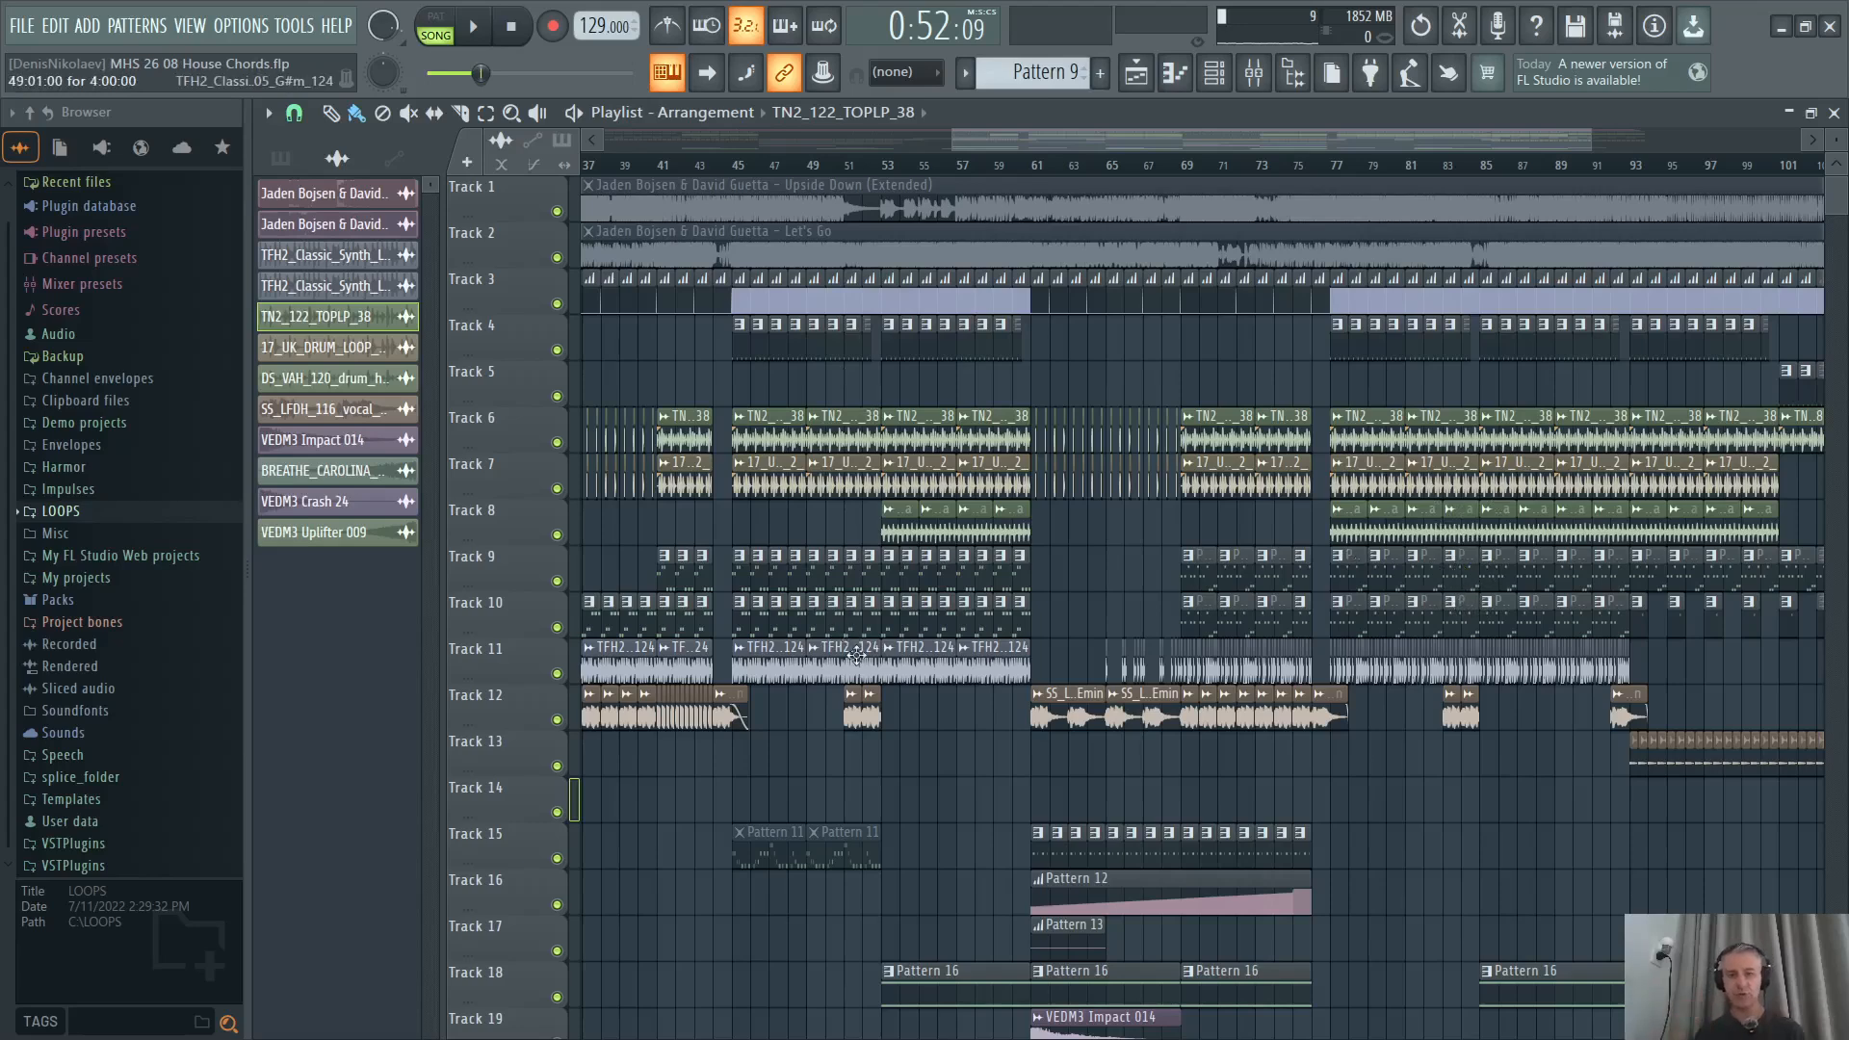
{"action": "double_click", "coordinate": [869, 606]}
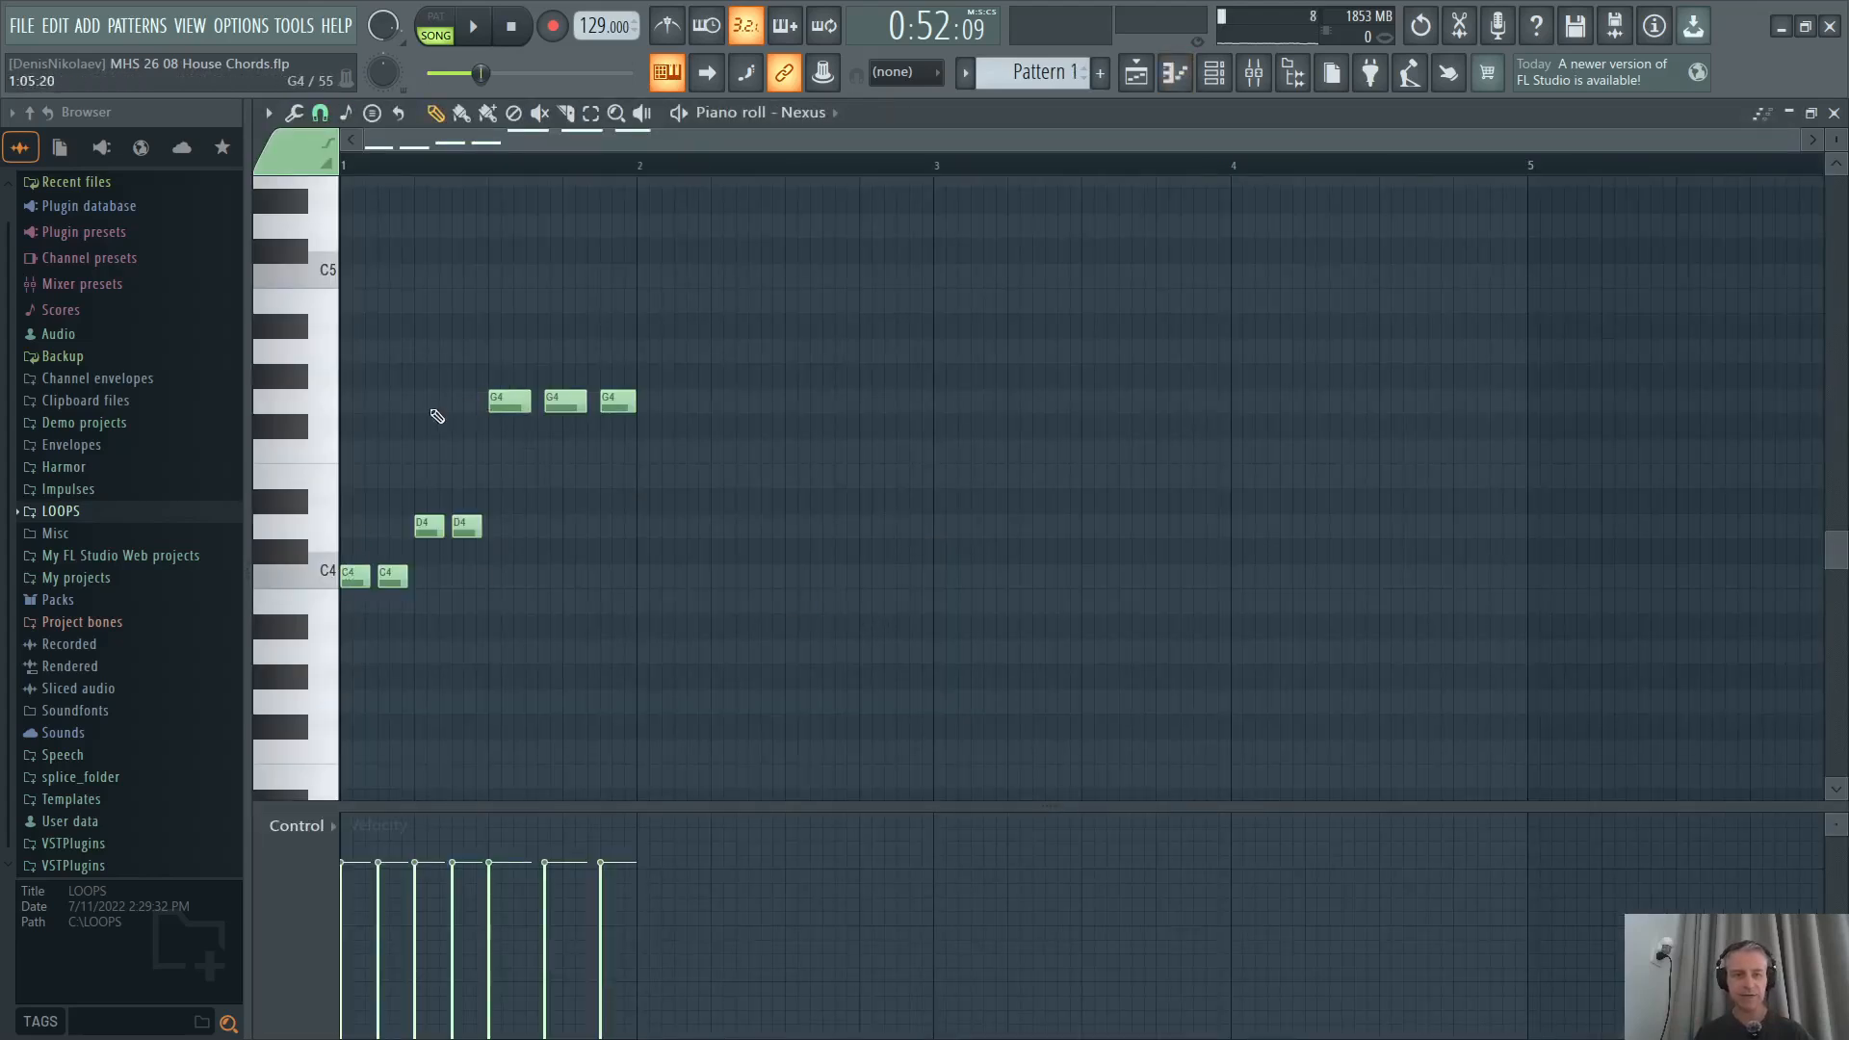
{"action": "left_click", "coordinate": [297, 390]}
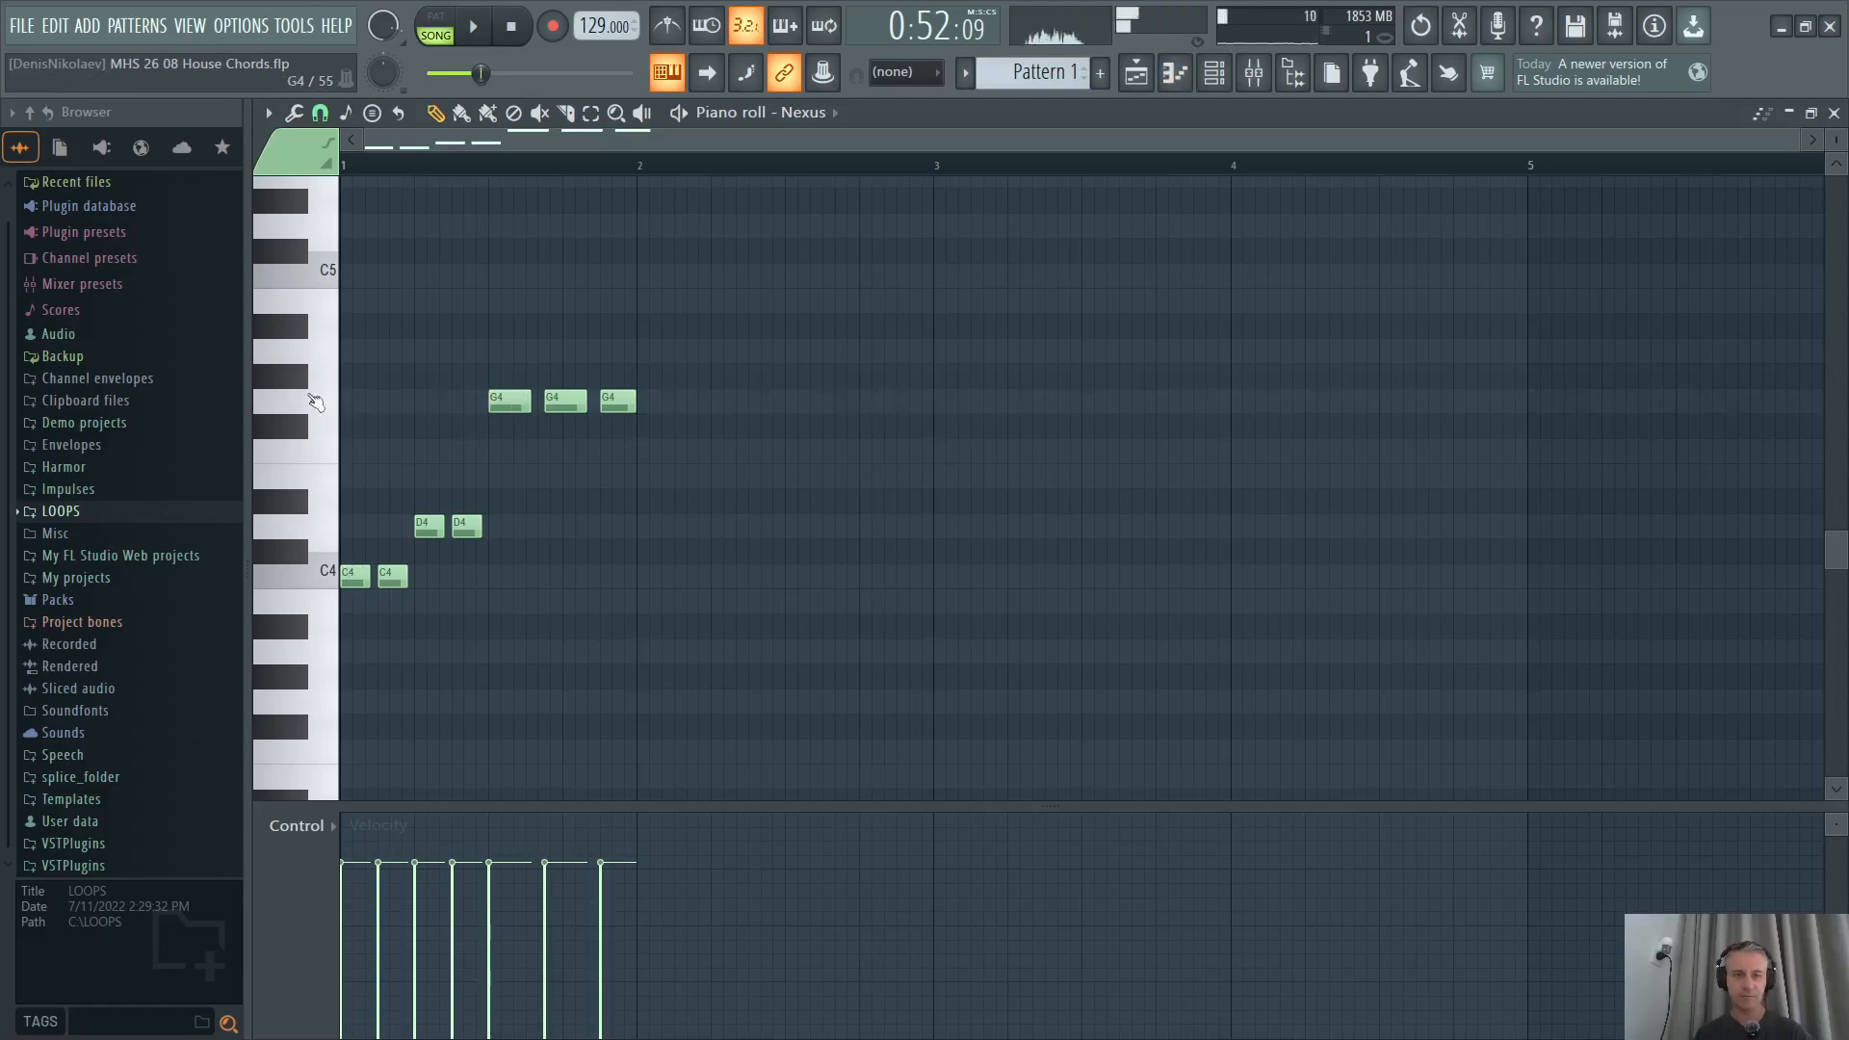
{"action": "key", "text": "F5"}
Place the playhead at bar 45 and restore the Playlist from its maximized size to reveal the Channel rack.
{"action": "scroll", "coordinate": [1230, 511], "scroll_direction": "up", "scroll_amount": 3, "text": "ctrl"}
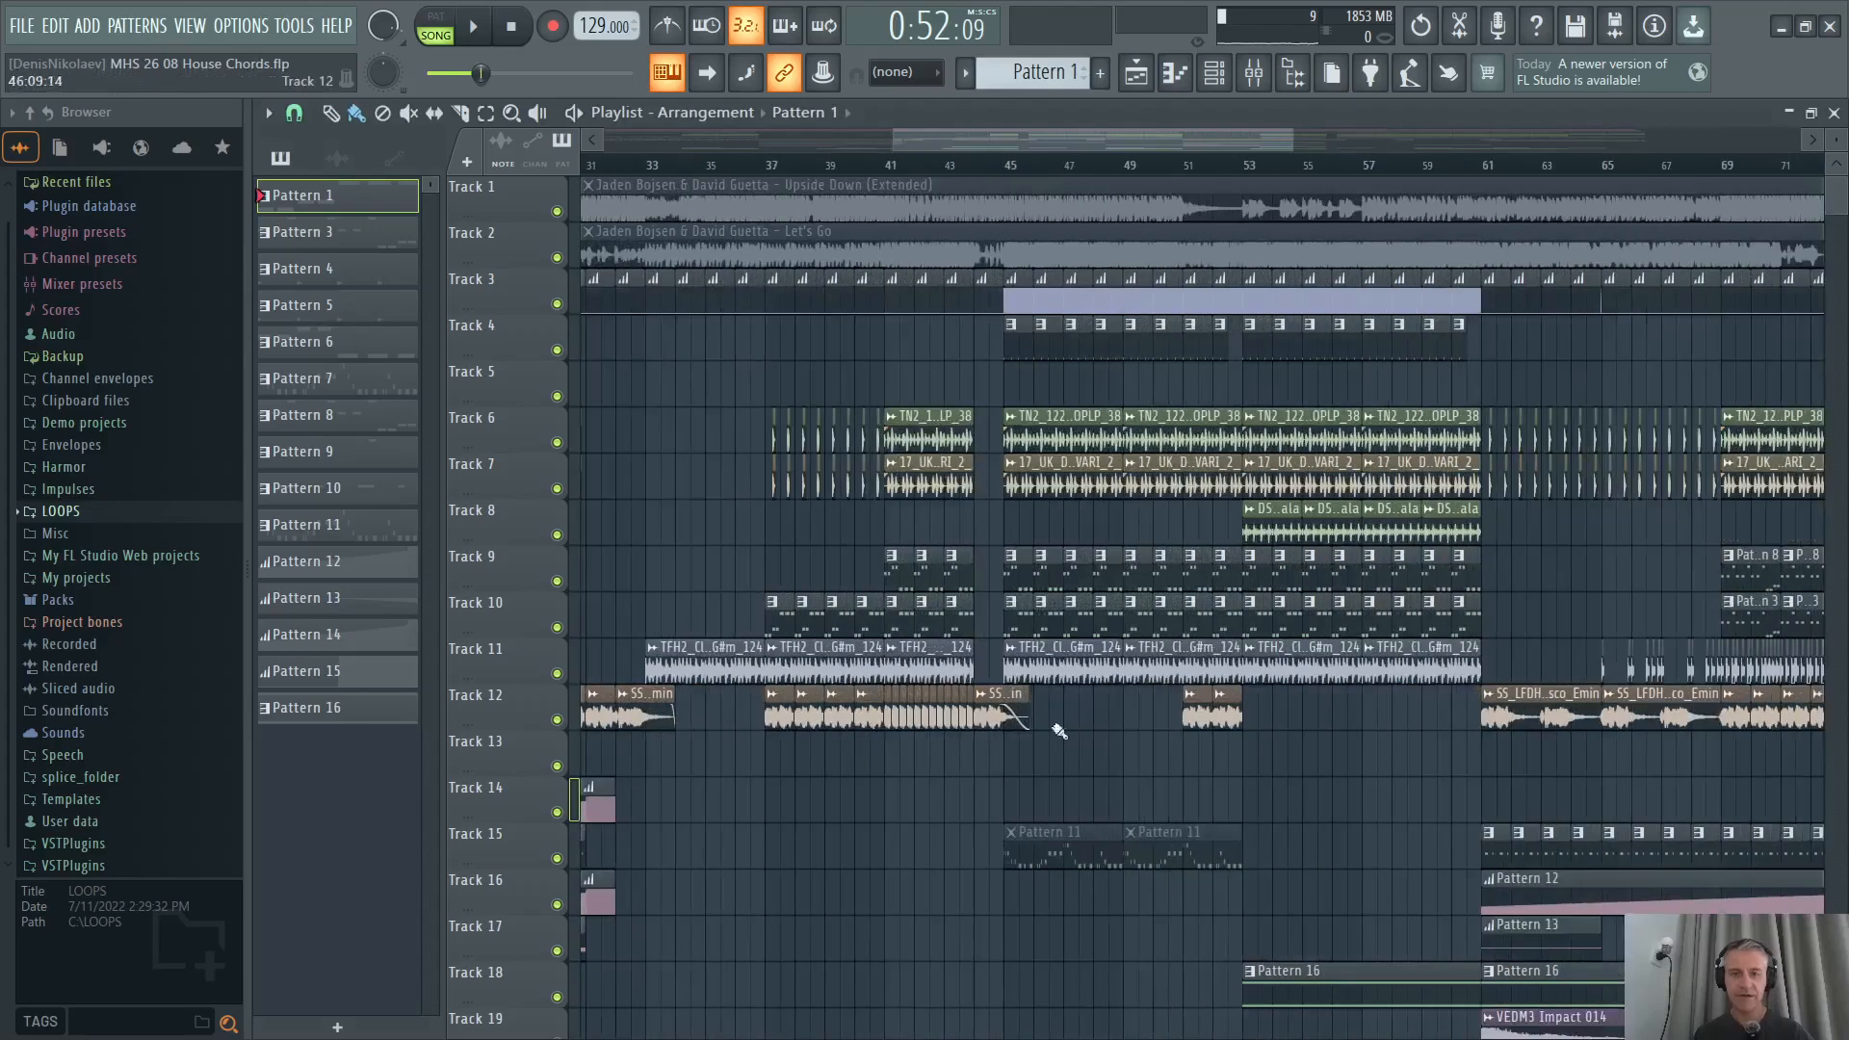
{"action": "left_click", "coordinate": [969, 170]}
{"action": "scroll", "coordinate": [973, 183], "scroll_direction": "down", "scroll_amount": 4, "text": "ctrl"}
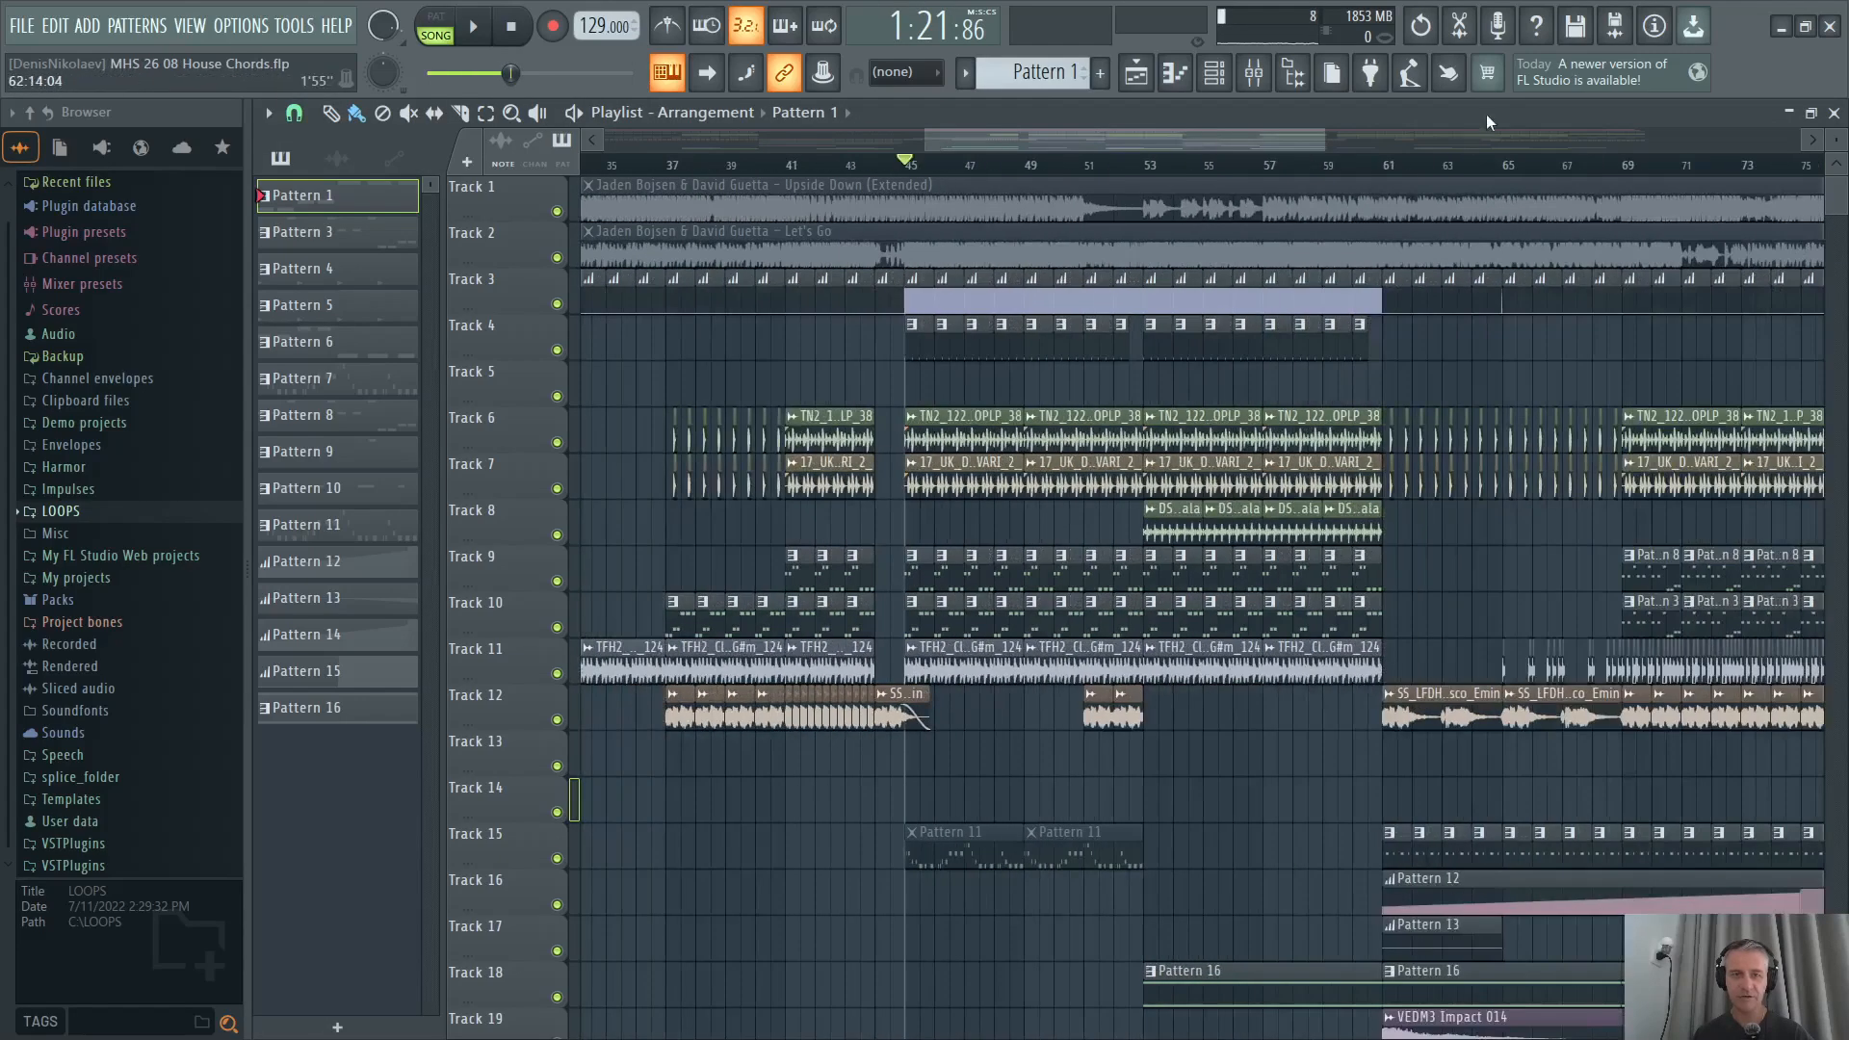
{"action": "double_click", "coordinate": [1487, 113]}
{"action": "scroll", "coordinate": [1347, 697], "scroll_direction": "up", "scroll_amount": 2, "text": "ctrl"}
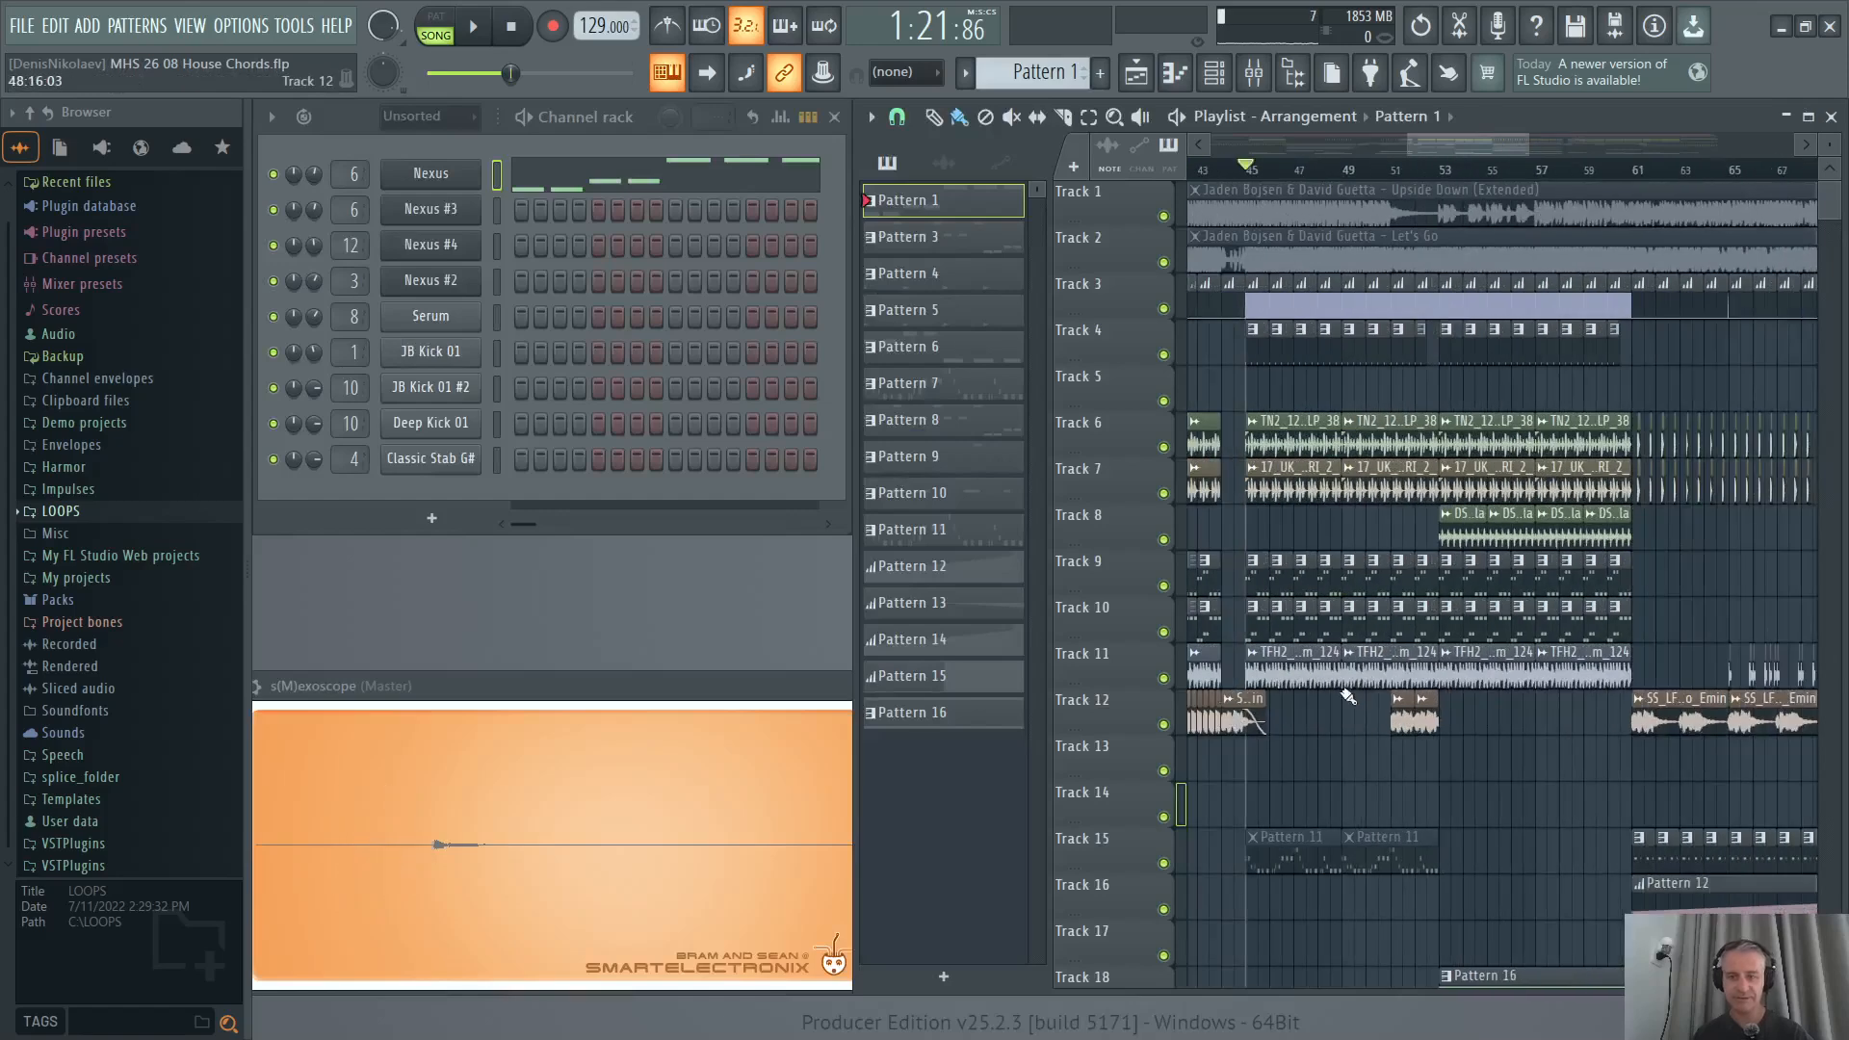
Play the full arrangement from bar 45 for a few seconds and stop playback.
{"action": "scroll", "coordinate": [1293, 671], "scroll_direction": "down", "scroll_amount": 1}
{"action": "scroll", "coordinate": [1292, 670], "scroll_direction": "down", "scroll_amount": 1, "text": "ctrl"}
{"action": "scroll", "coordinate": [1306, 575], "scroll_direction": "up", "scroll_amount": 1}
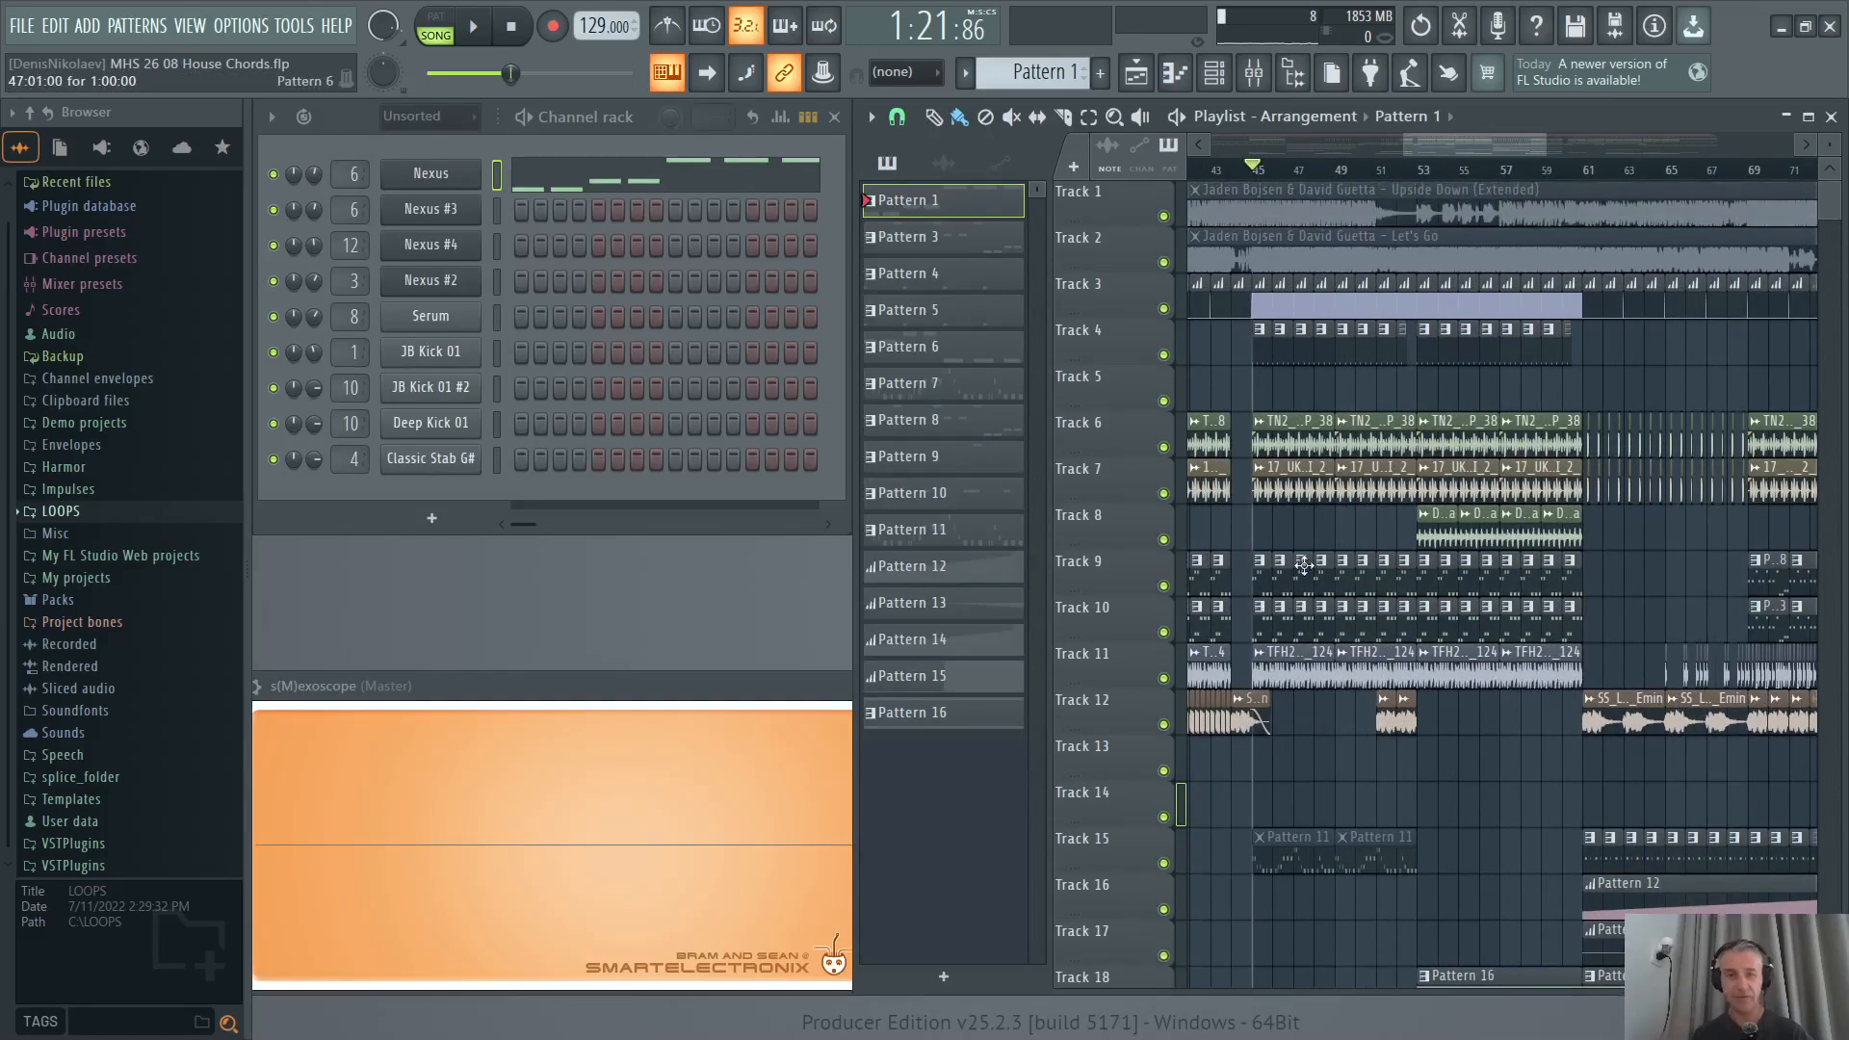
{"action": "key", "text": "space"}
{"action": "scroll", "coordinate": [1298, 712], "scroll_direction": "up", "scroll_amount": 3, "text": "ctrl"}
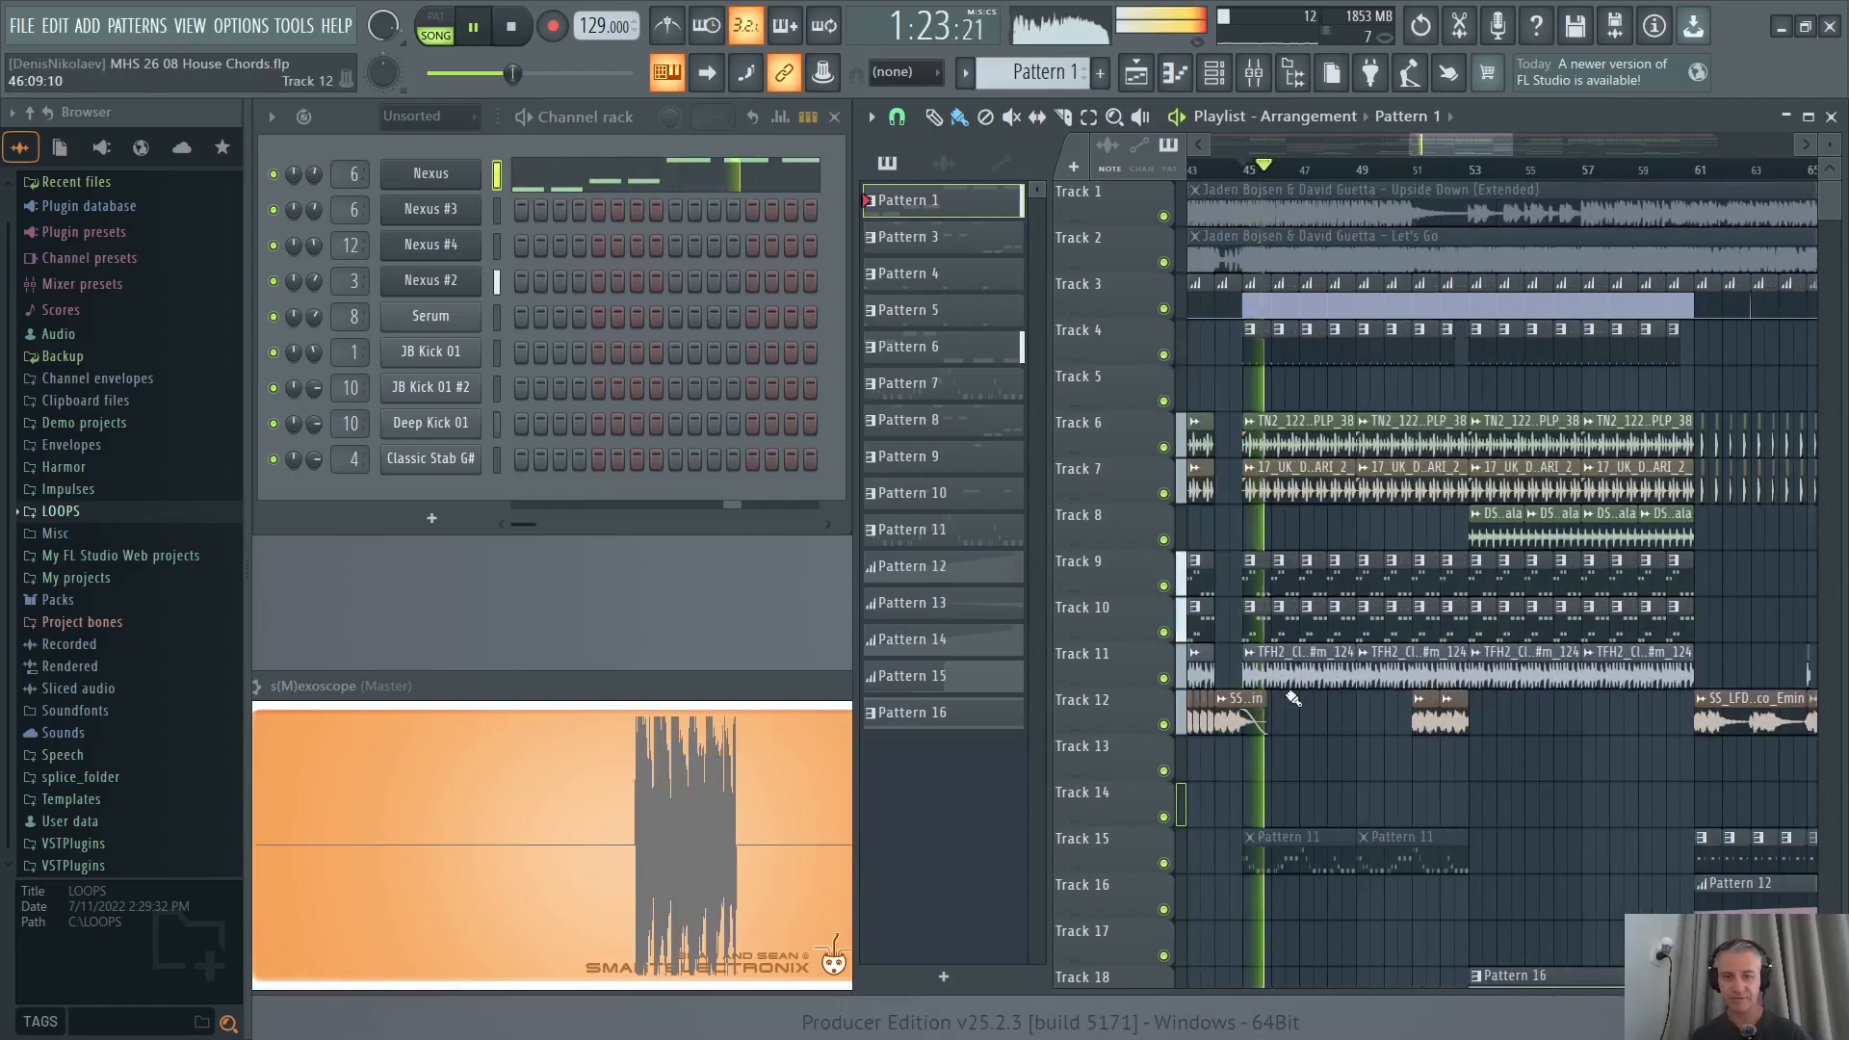
{"action": "scroll", "coordinate": [1295, 713], "scroll_direction": "down", "scroll_amount": 3, "text": "ctrl"}
{"action": "key", "text": "space"}
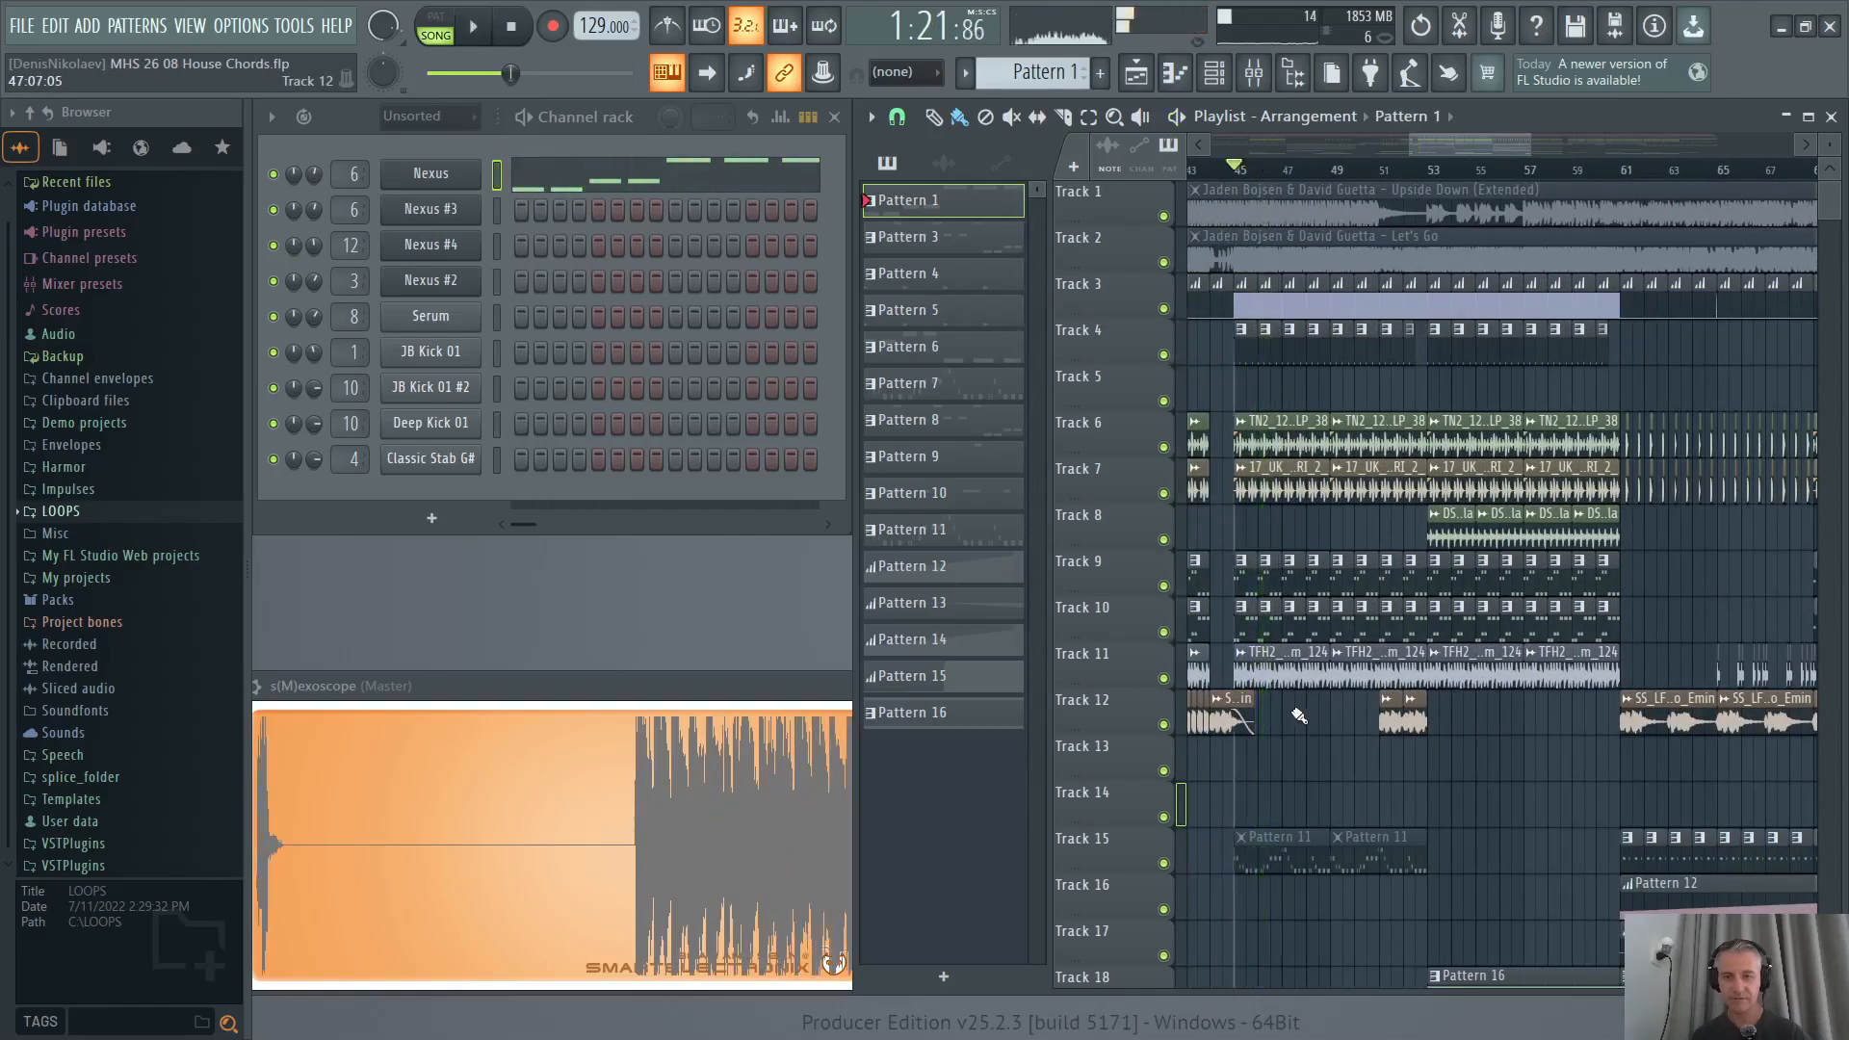
Solo Track 11, open the TFH2_Classic_Synth_Loop_05_G#m_124 clip's settings and play the loop from bar 45.
{"action": "left_click", "coordinate": [1163, 678], "text": "ctrl"}
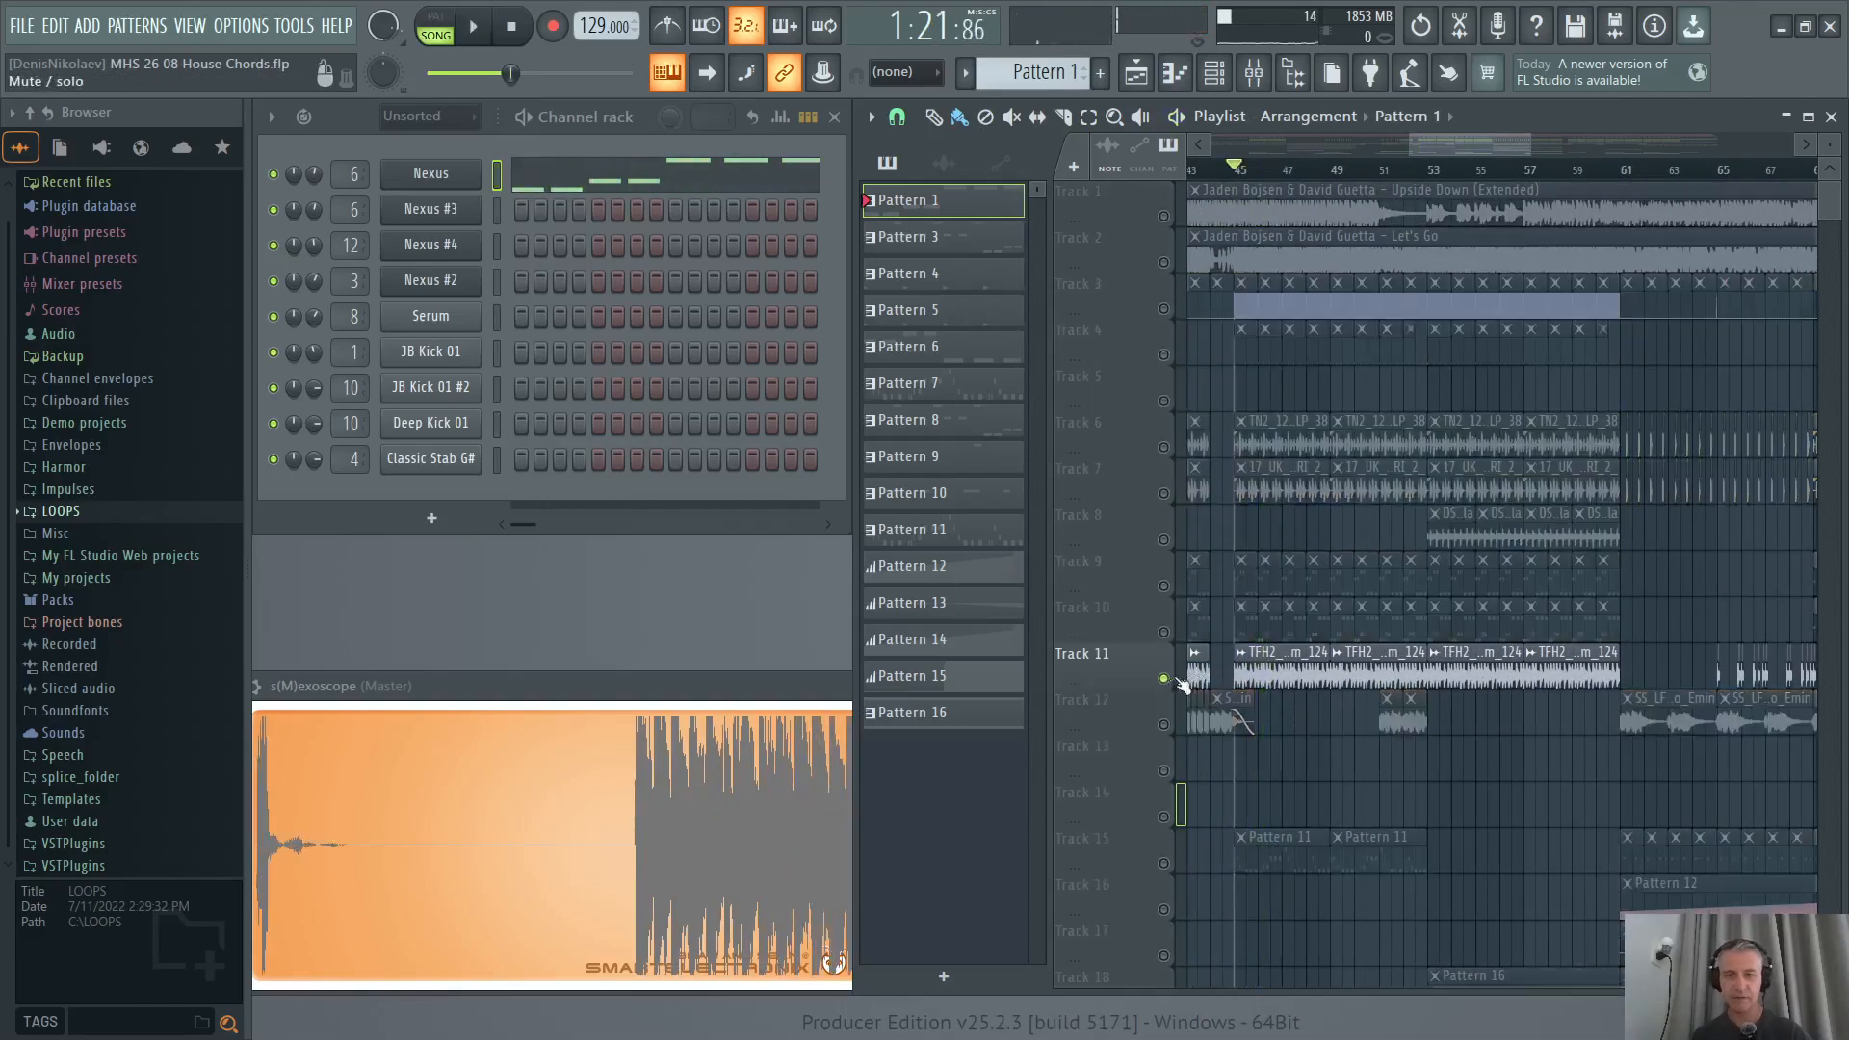
{"action": "double_click", "coordinate": [1284, 678]}
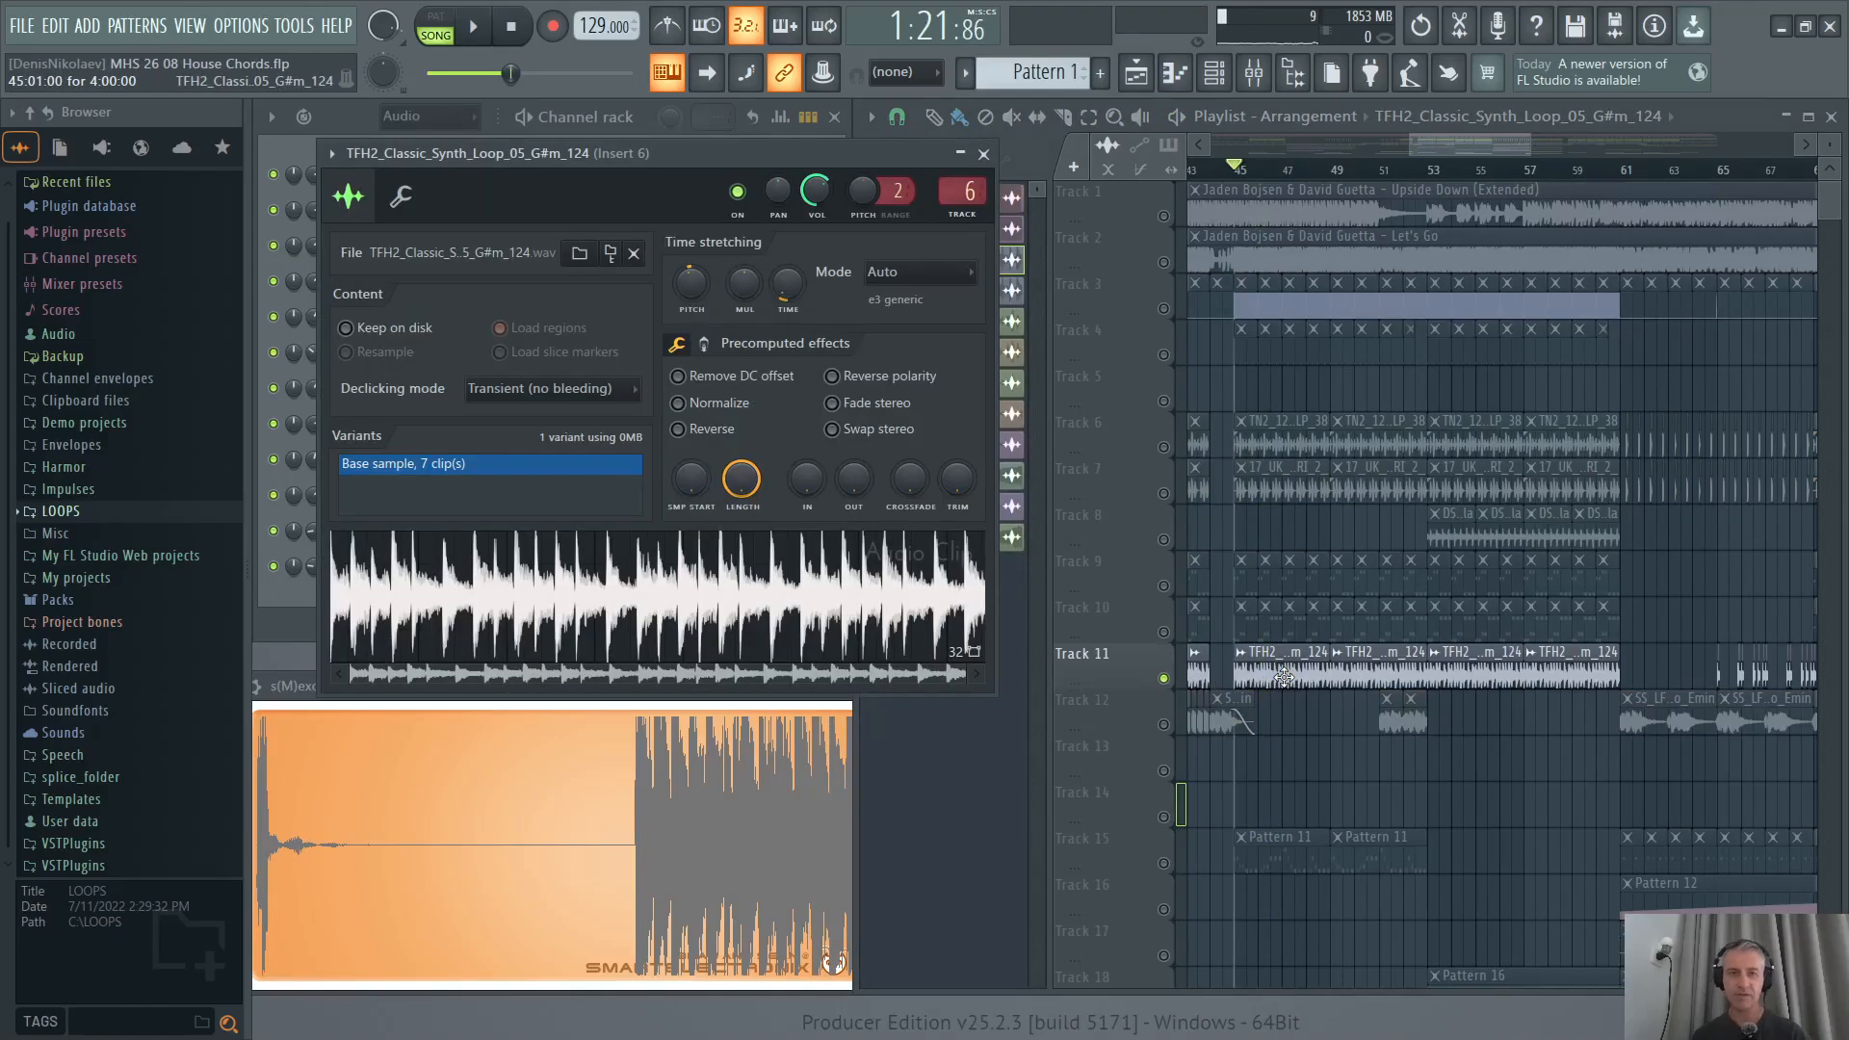
{"action": "key", "text": "space"}
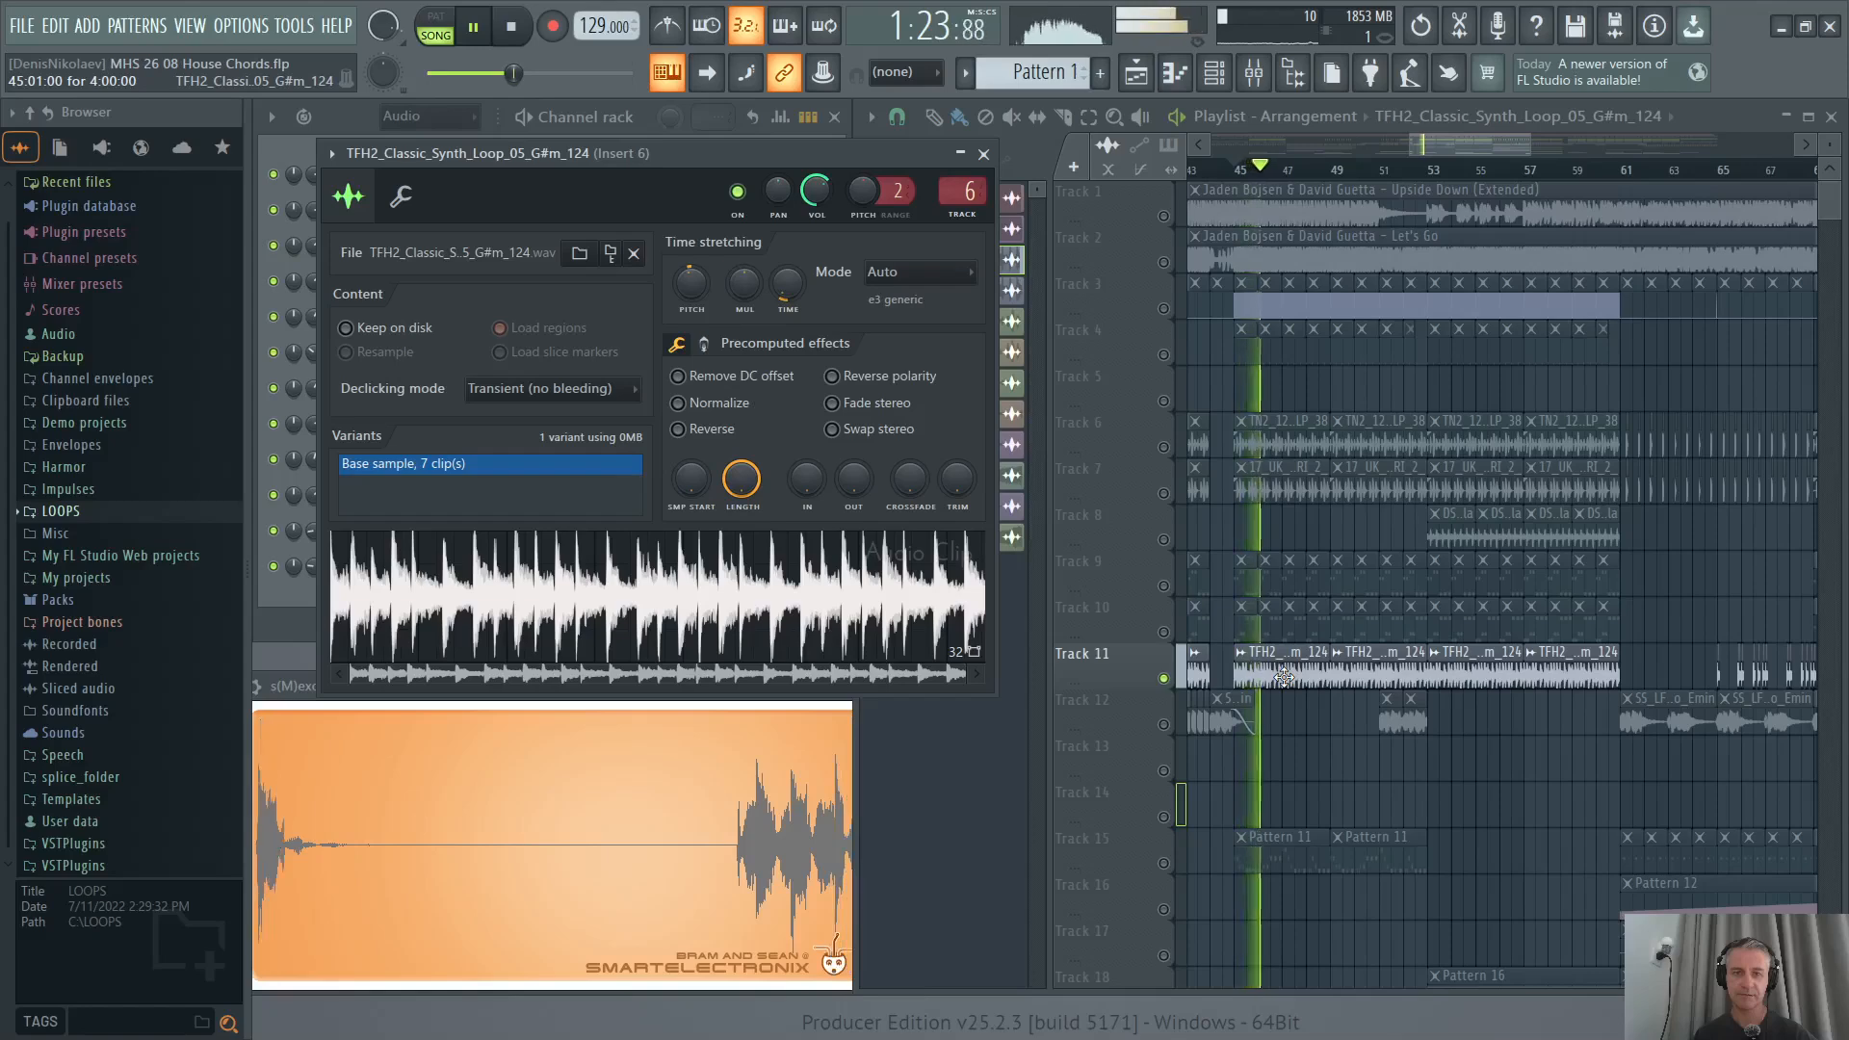
{"action": "key", "text": "space"}
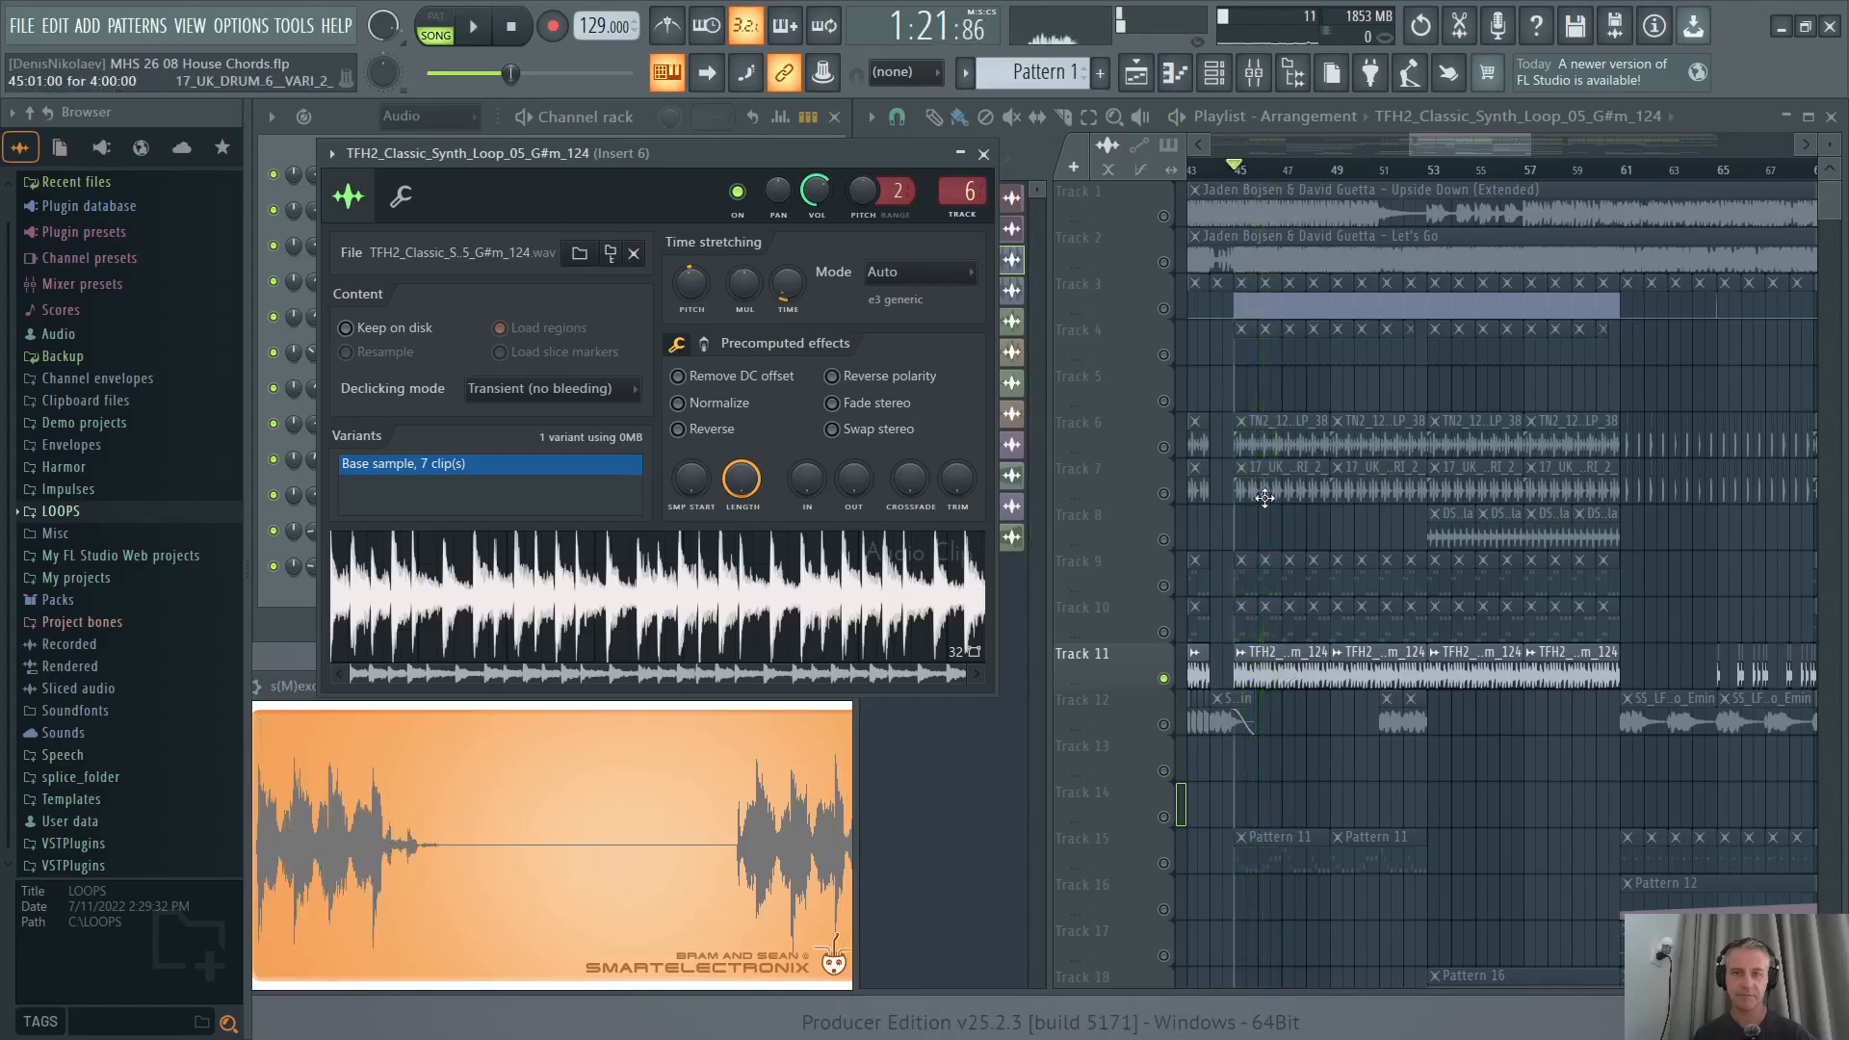
Unsolo Track 11 and close the synth loop's sample settings window.
{"action": "left_click", "coordinate": [1164, 679], "text": "ctrl"}
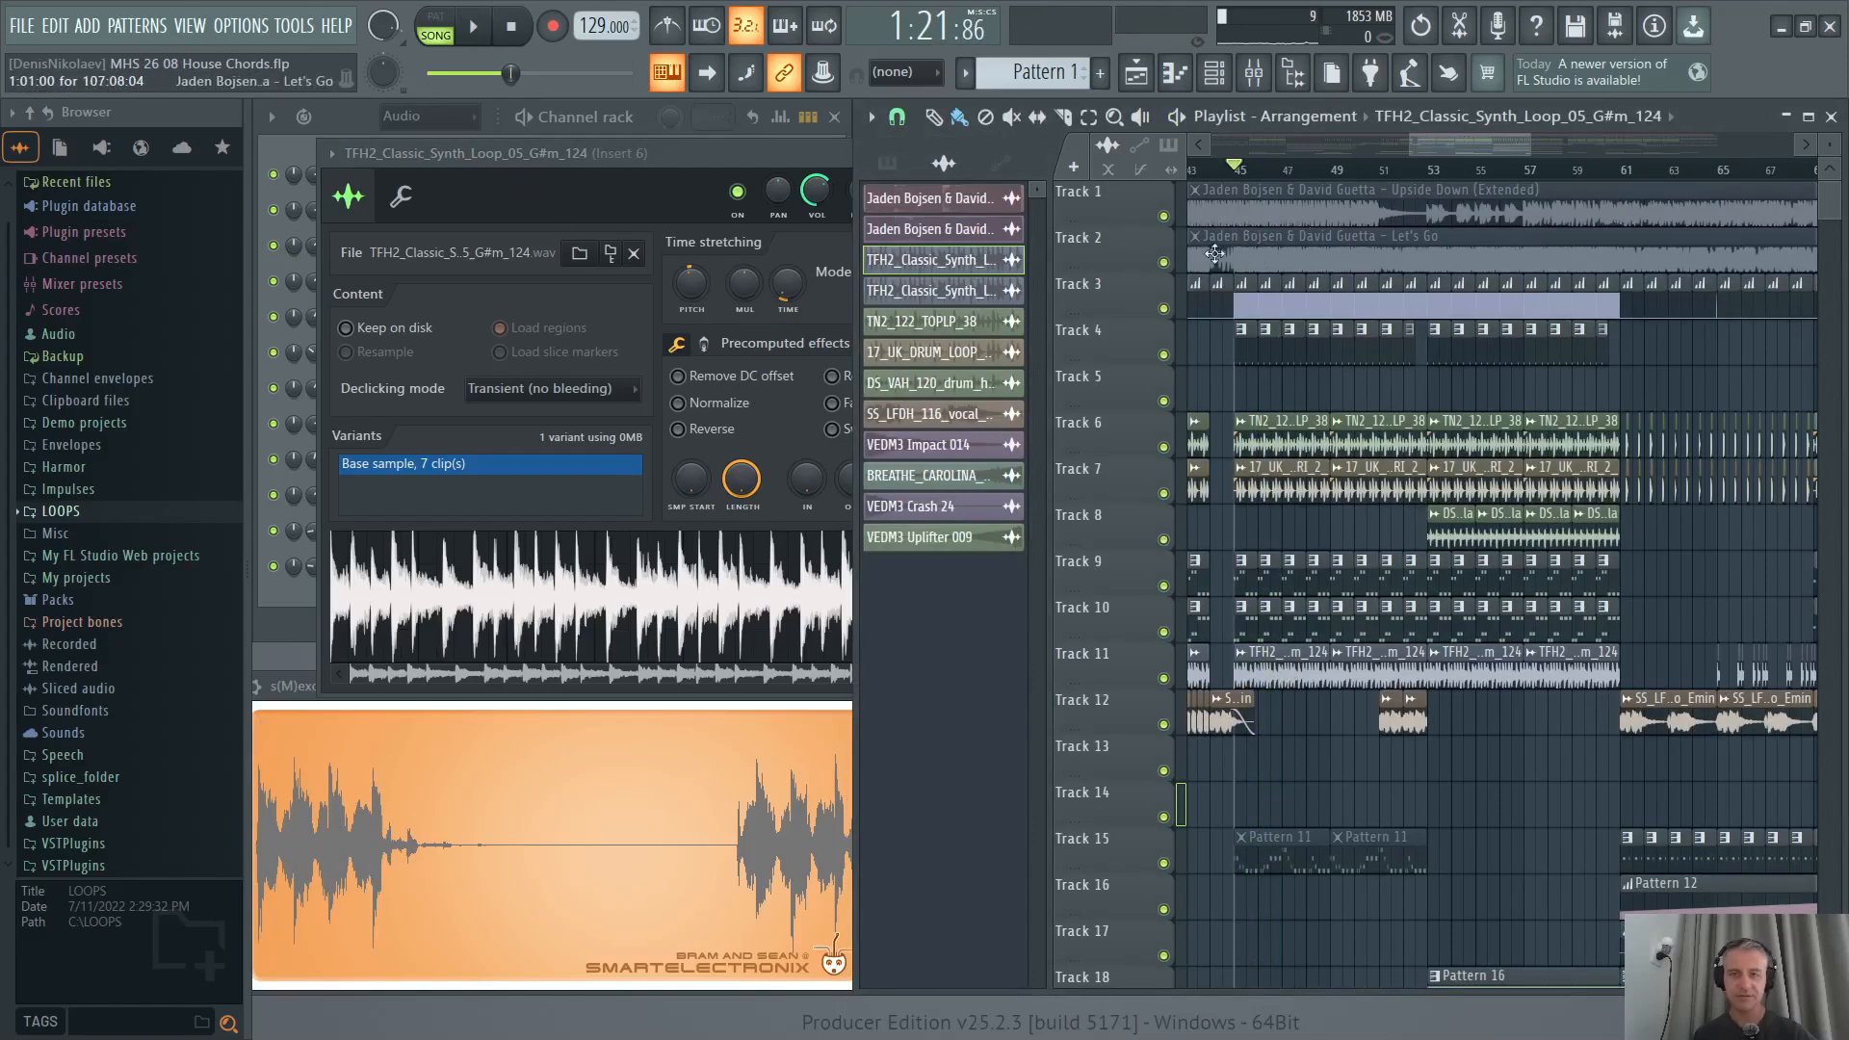
{"action": "left_click", "coordinate": [661, 151]}
{"action": "left_click", "coordinate": [987, 153]}
Maximize the Playlist and look over the arrangement's tracks down to Track 22.
{"action": "scroll", "coordinate": [1372, 528], "scroll_direction": "down", "scroll_amount": 2}
{"action": "scroll", "coordinate": [1303, 511], "scroll_direction": "up", "scroll_amount": 1}
{"action": "scroll", "coordinate": [1279, 511], "scroll_direction": "down", "scroll_amount": 2}
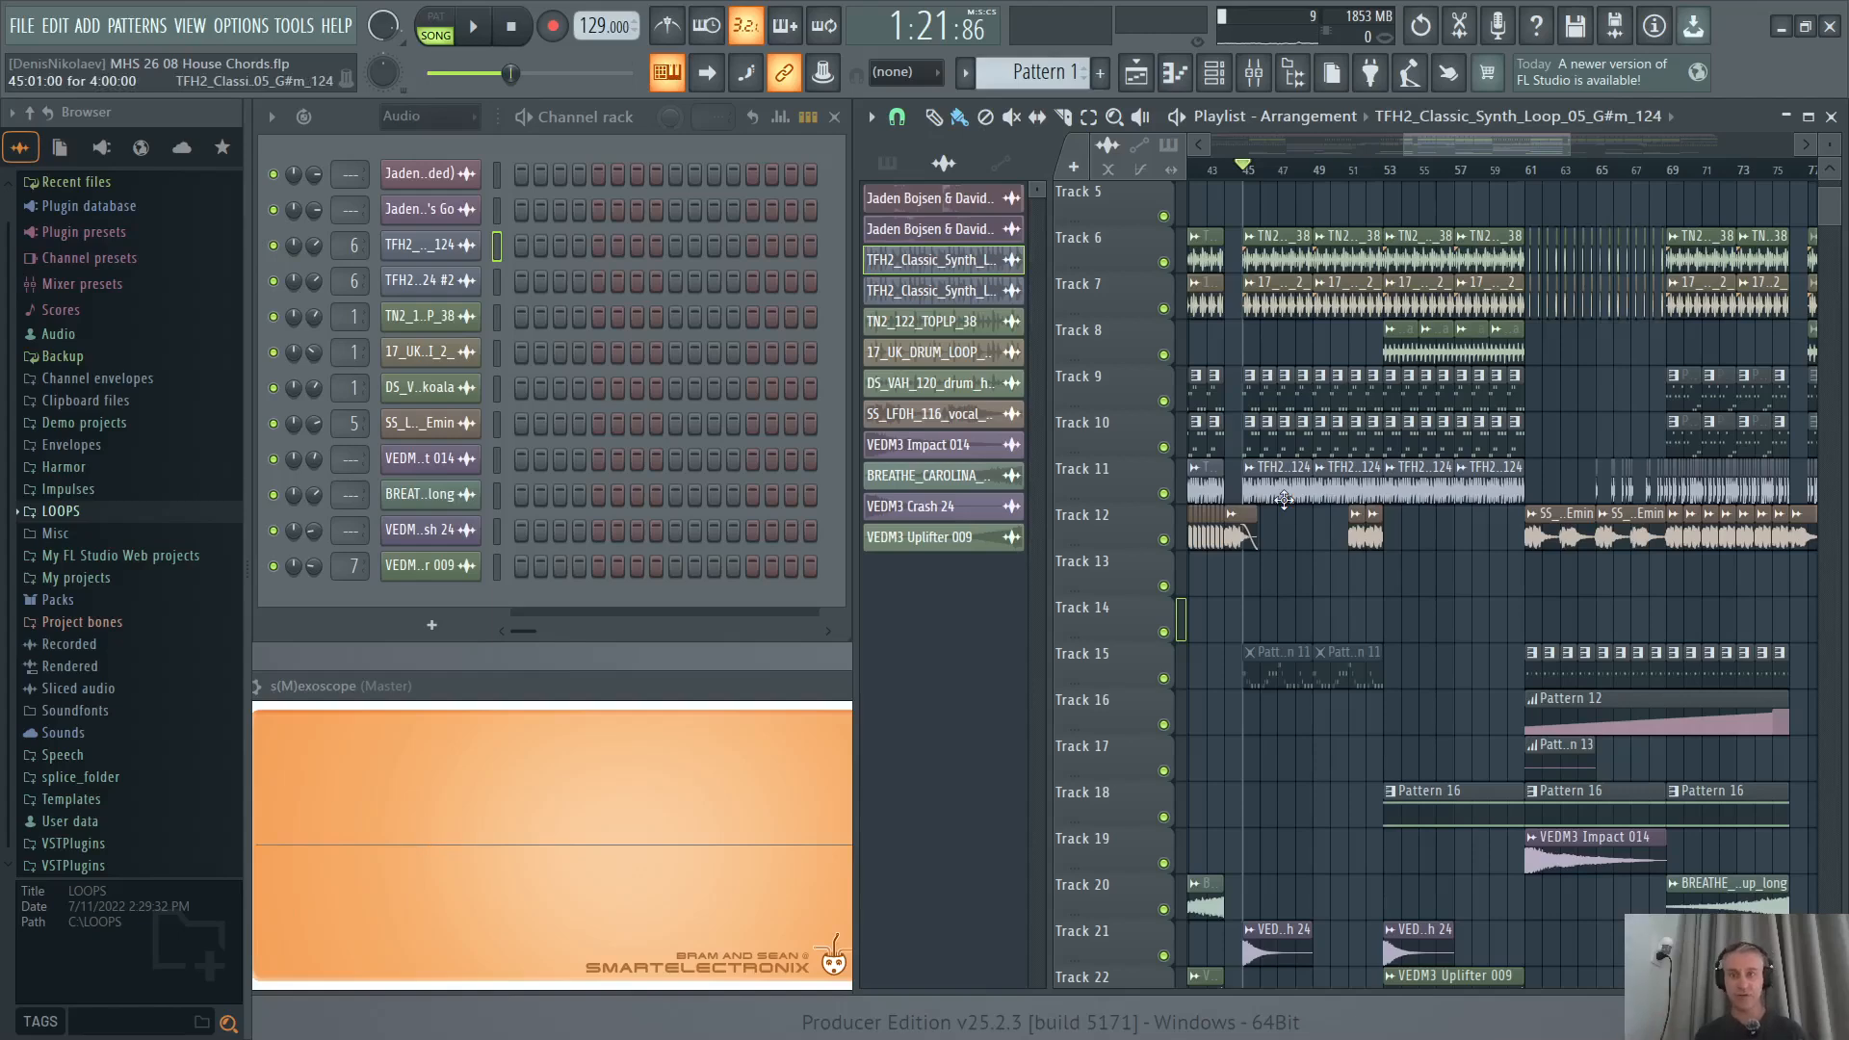
{"action": "left_click", "coordinate": [1809, 115]}
{"action": "scroll", "coordinate": [856, 690], "scroll_direction": "down", "scroll_amount": 2}
{"action": "scroll", "coordinate": [856, 690], "scroll_direction": "up", "scroll_amount": 2}
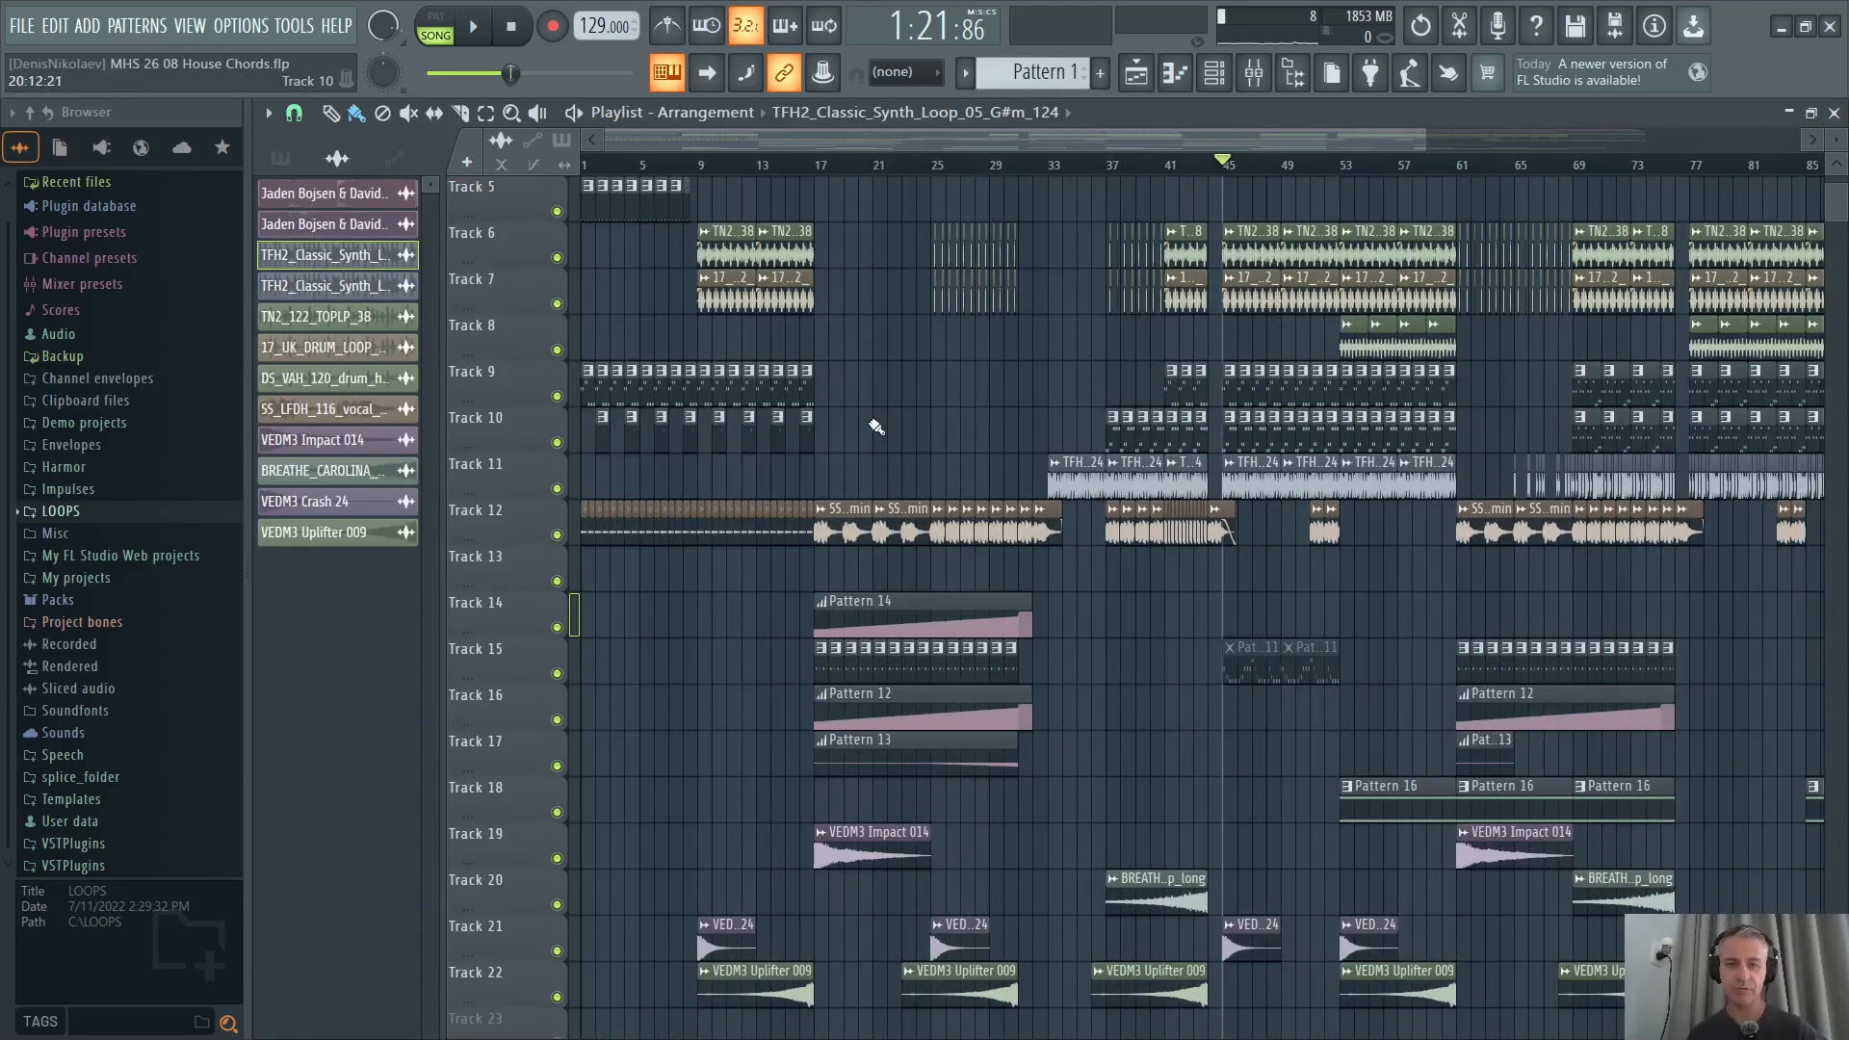
{"action": "scroll", "coordinate": [876, 427], "scroll_direction": "up", "scroll_amount": 2}
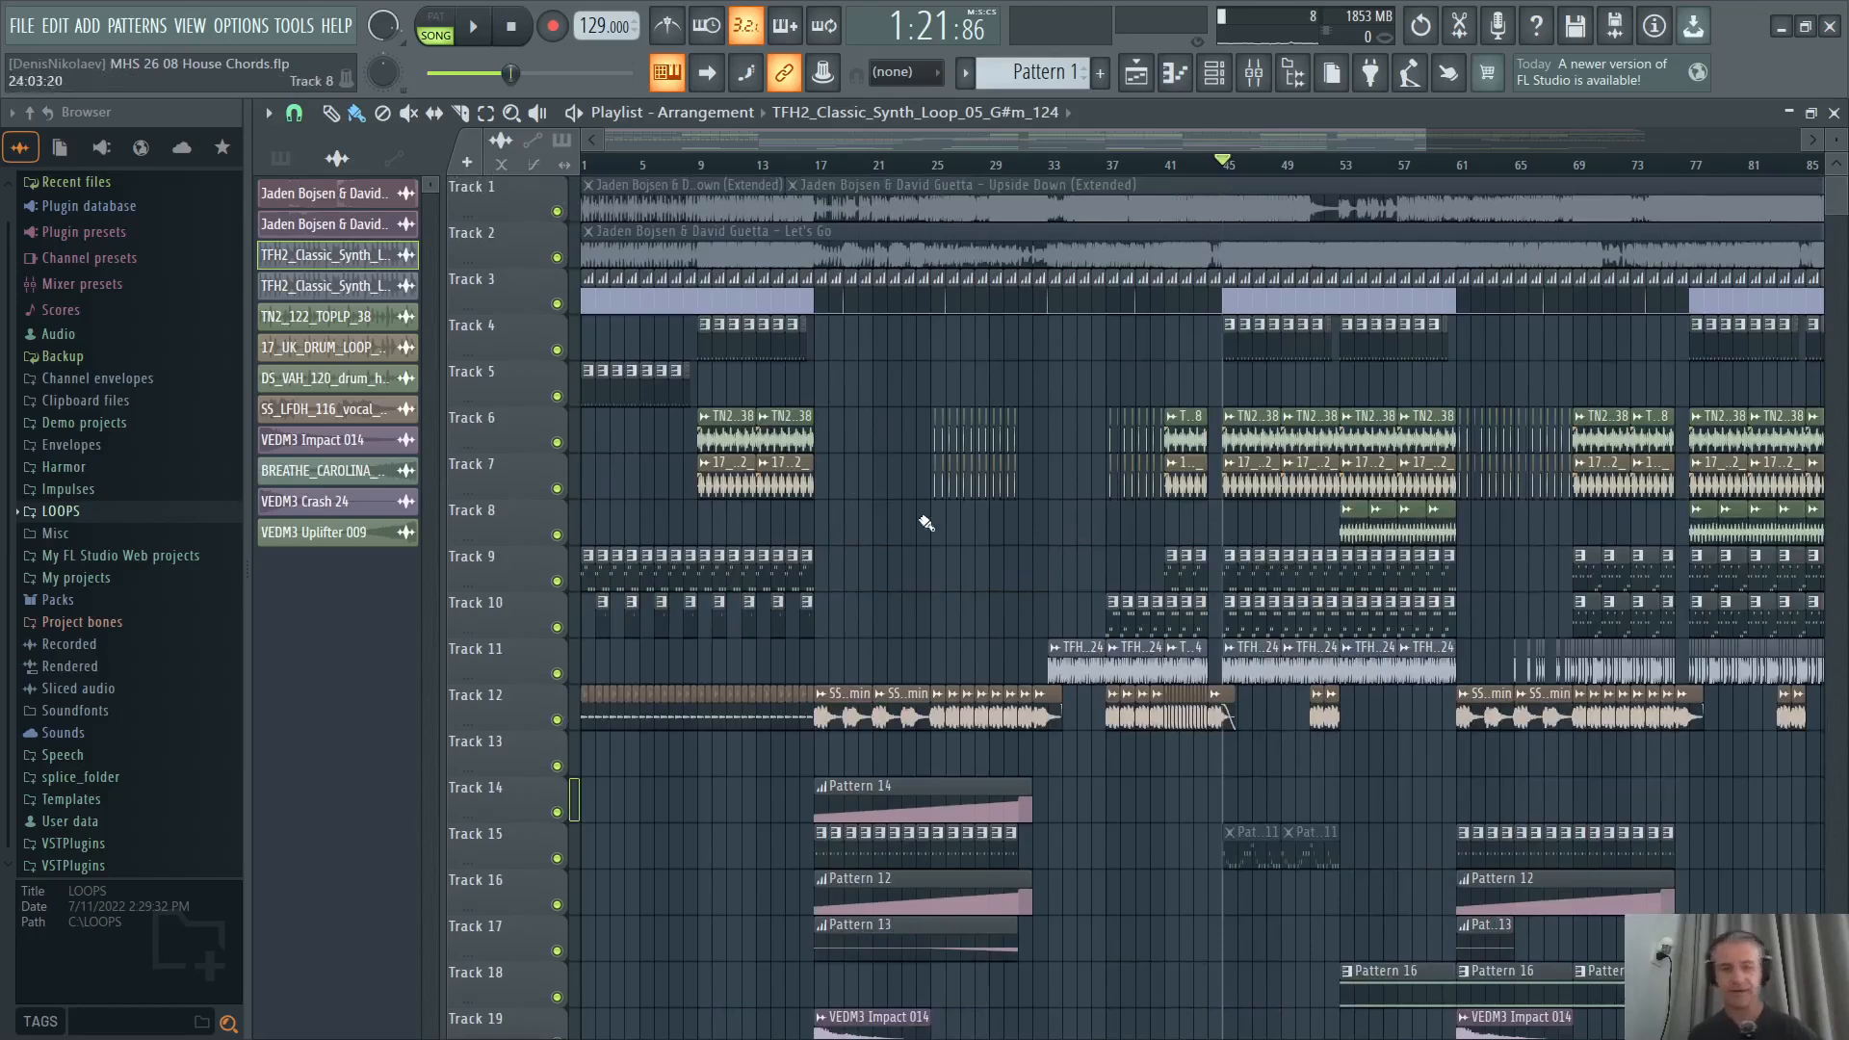
Place the playhead at bar 17 to examine the arrangement's sections, and return it to the start of the song.
{"action": "scroll", "coordinate": [920, 563], "scroll_direction": "up", "scroll_amount": 2}
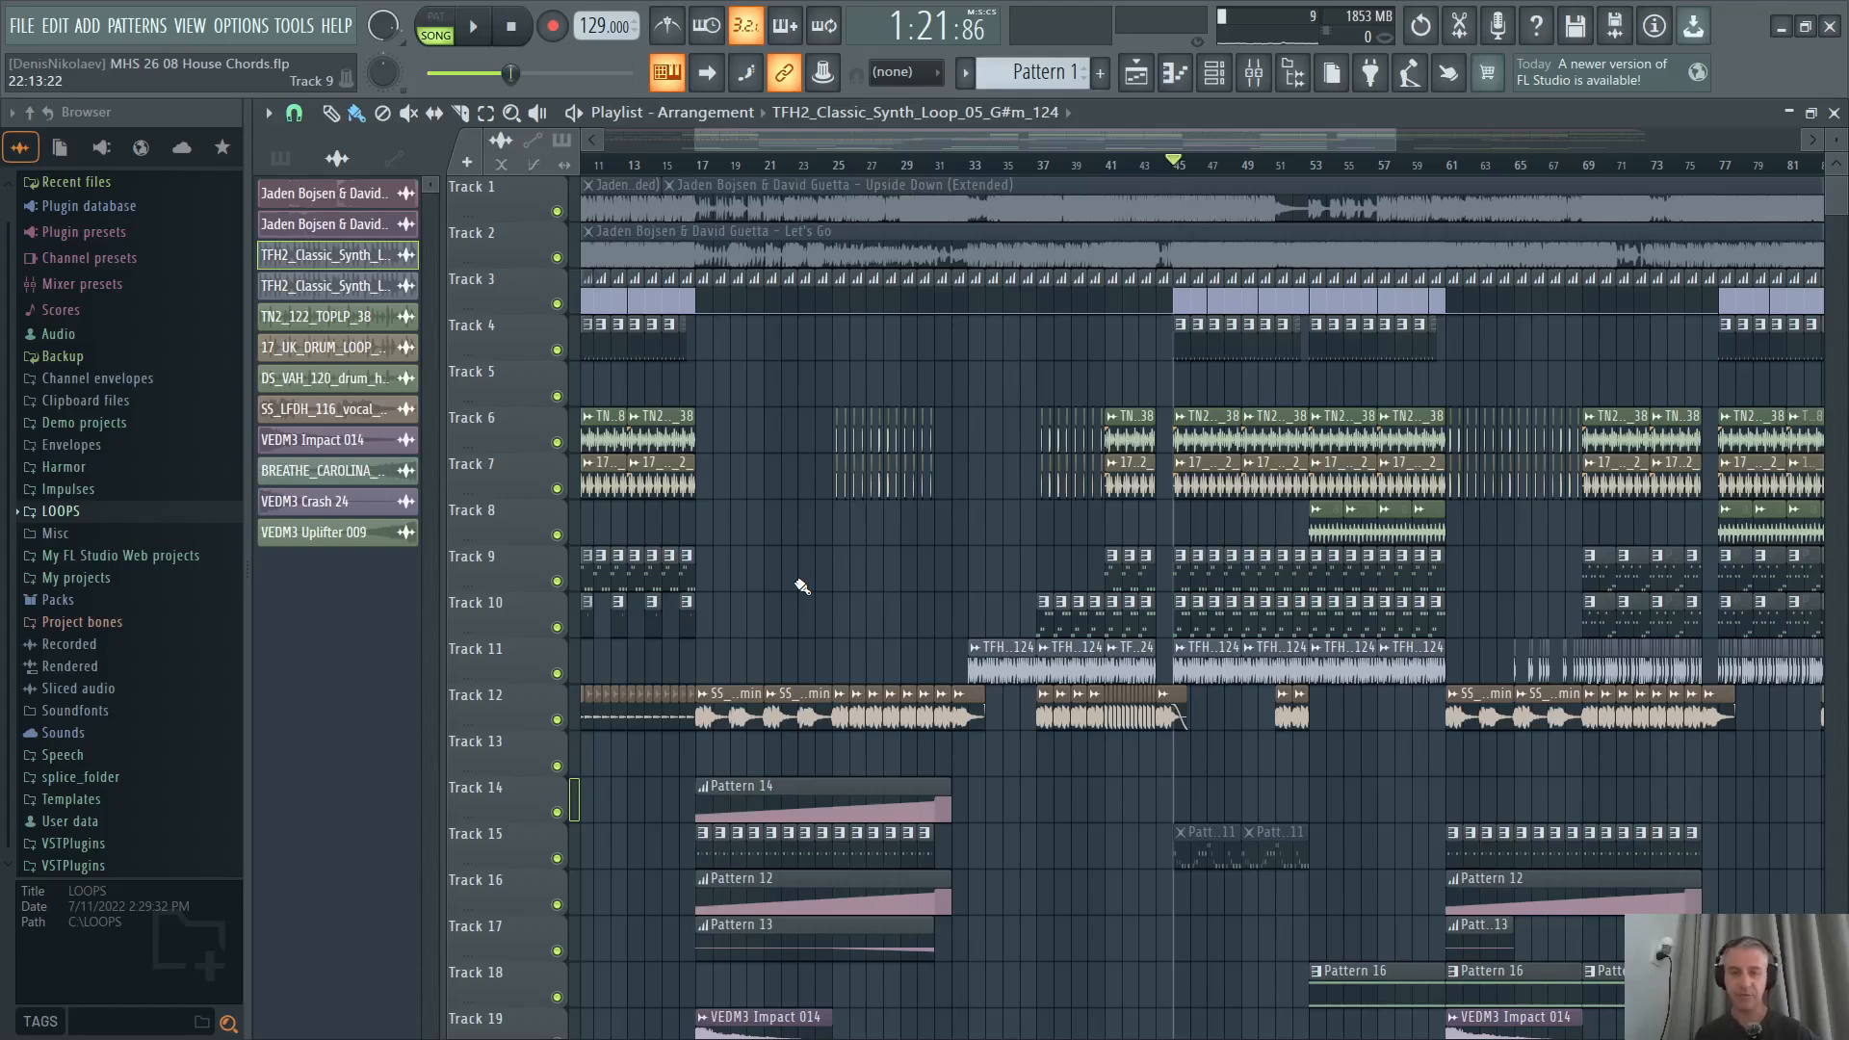
{"action": "left_click", "coordinate": [698, 164]}
{"action": "scroll", "coordinate": [823, 645], "scroll_direction": "up", "scroll_amount": 3}
{"action": "scroll", "coordinate": [740, 638], "scroll_direction": "down", "scroll_amount": 3}
{"action": "scroll", "coordinate": [770, 655], "scroll_direction": "up", "scroll_amount": 3}
{"action": "scroll", "coordinate": [730, 638], "scroll_direction": "down", "scroll_amount": 3}
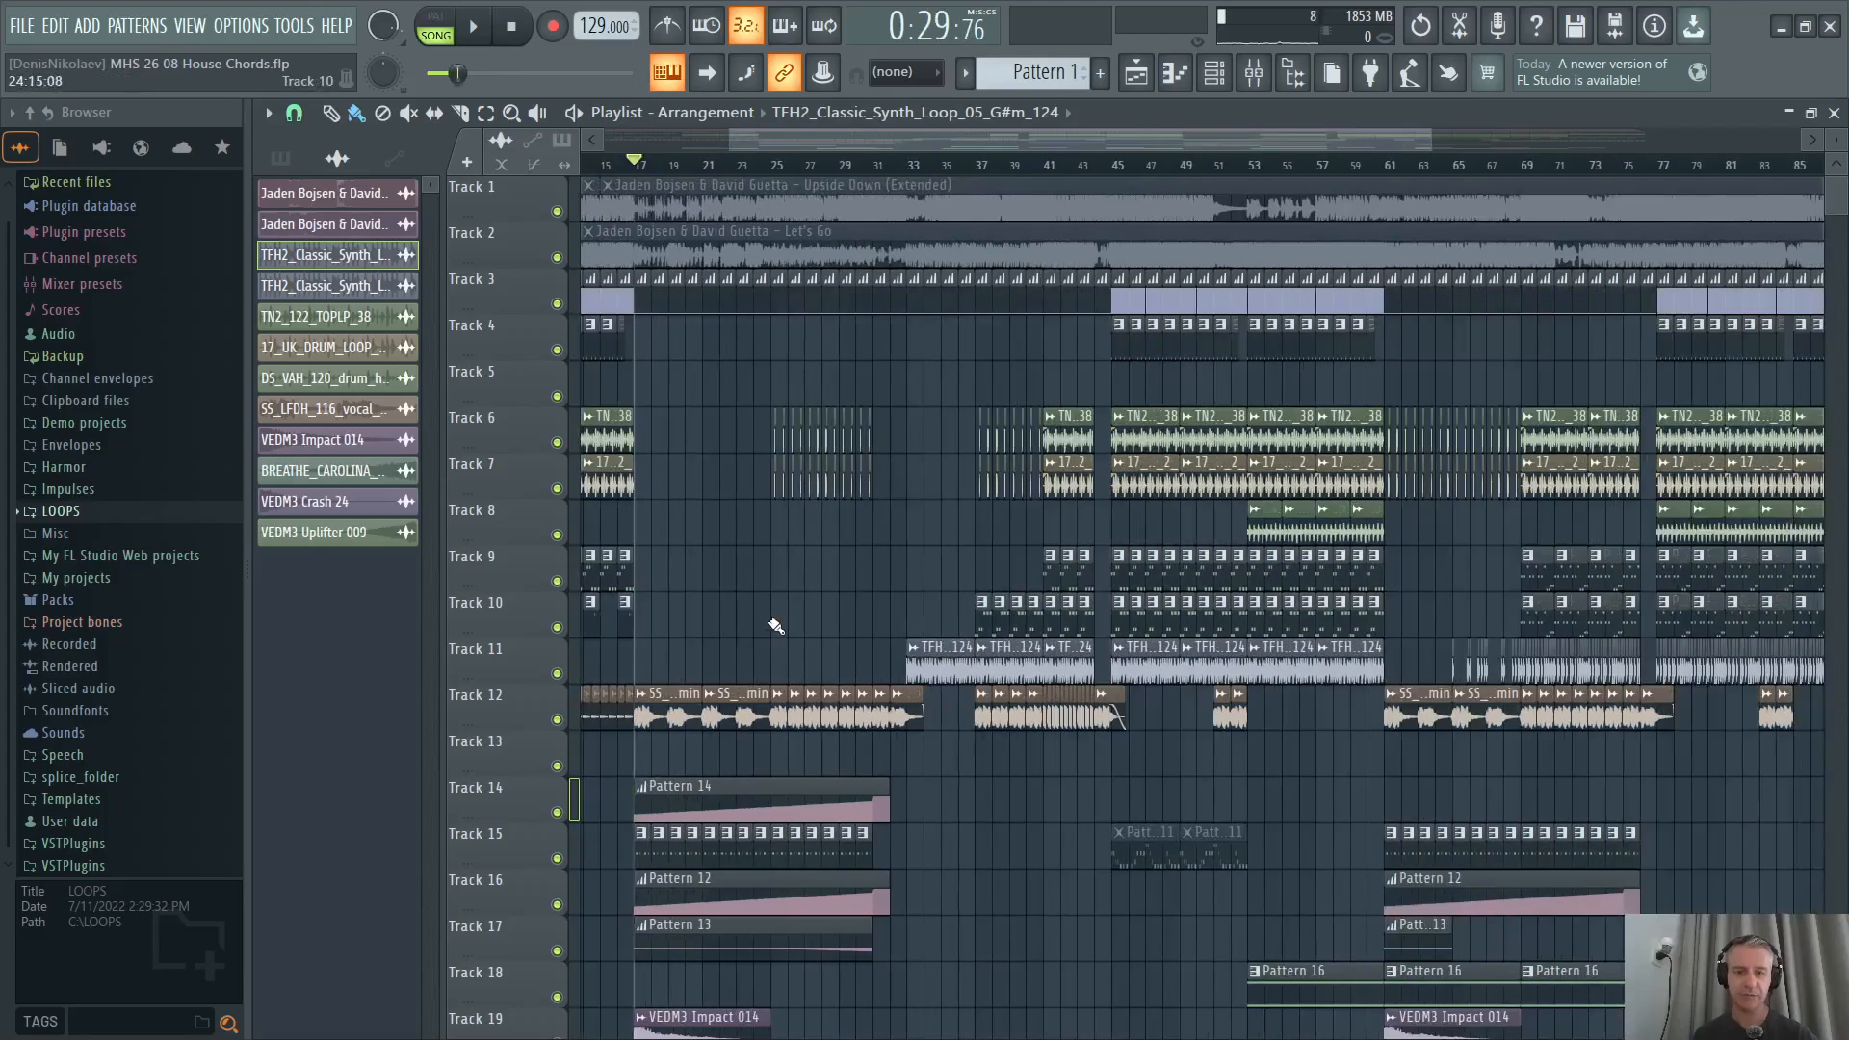
{"action": "scroll", "coordinate": [785, 708], "scroll_direction": "down", "scroll_amount": 2}
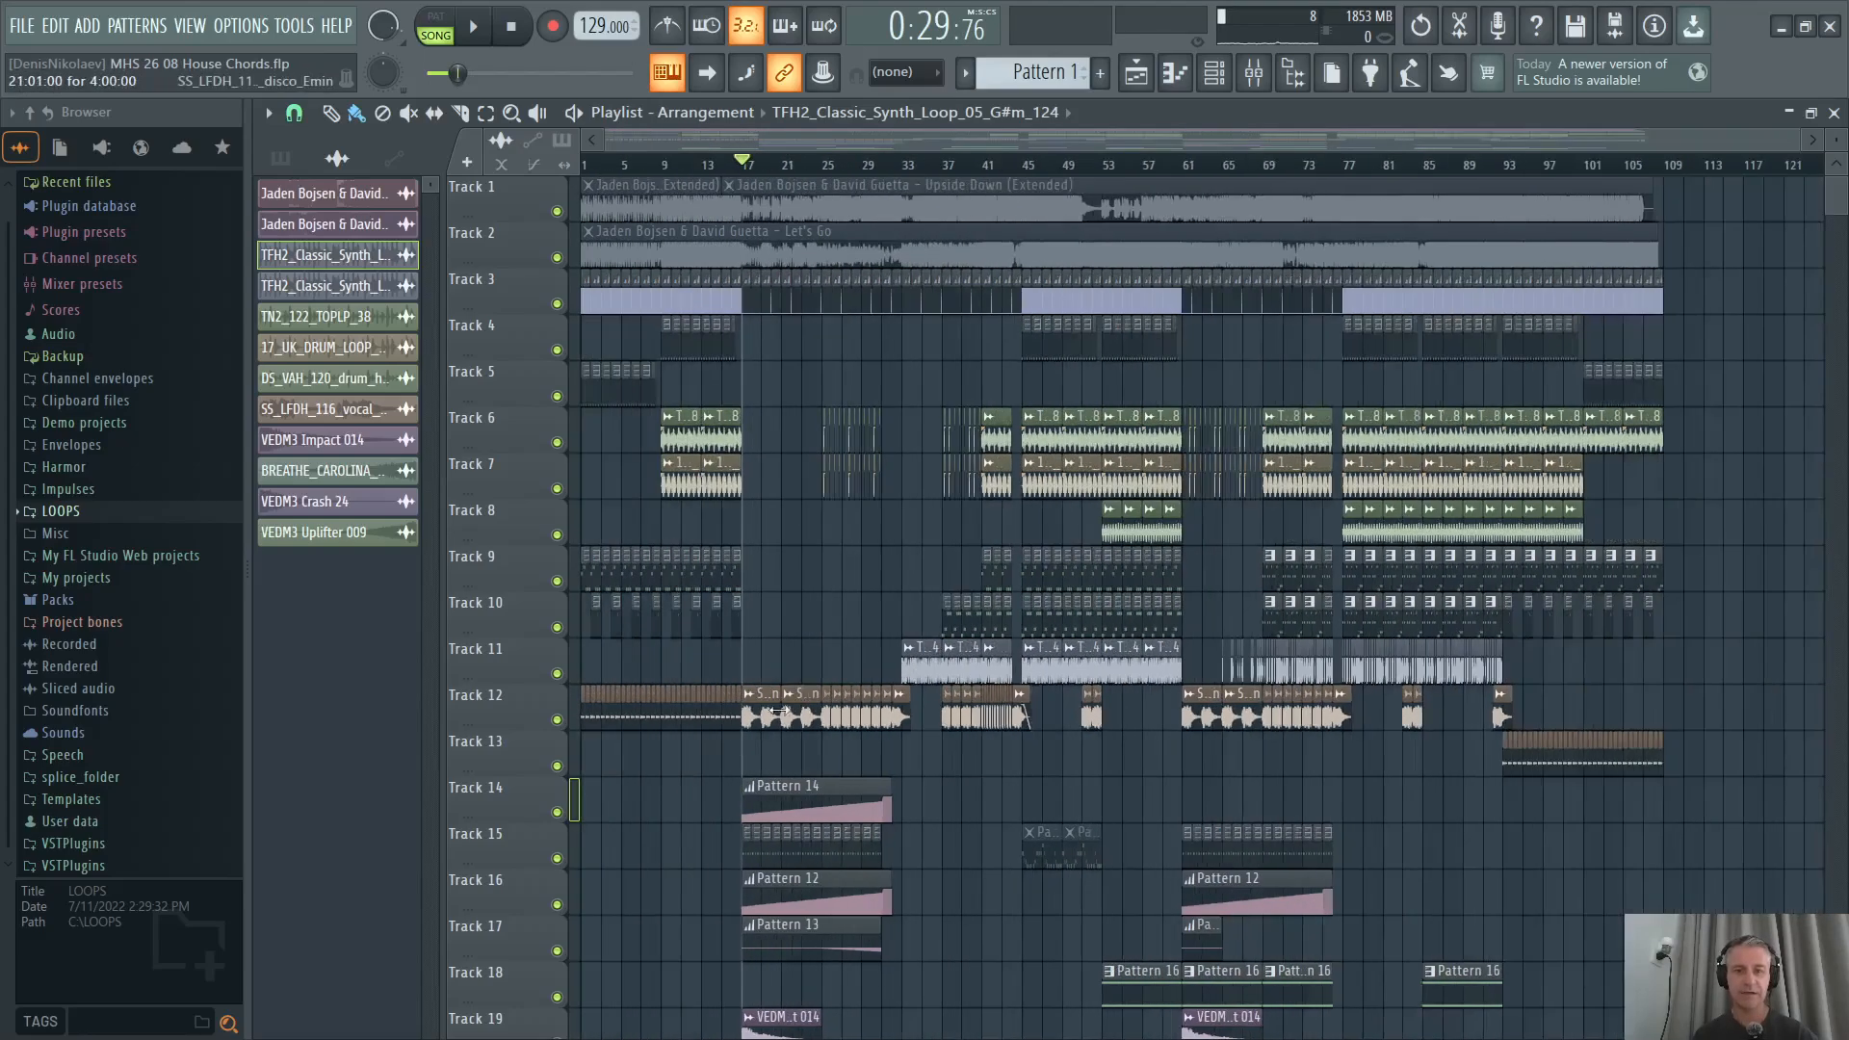
{"action": "scroll", "coordinate": [792, 708], "scroll_direction": "up", "scroll_amount": 3}
{"action": "key", "text": "space"}
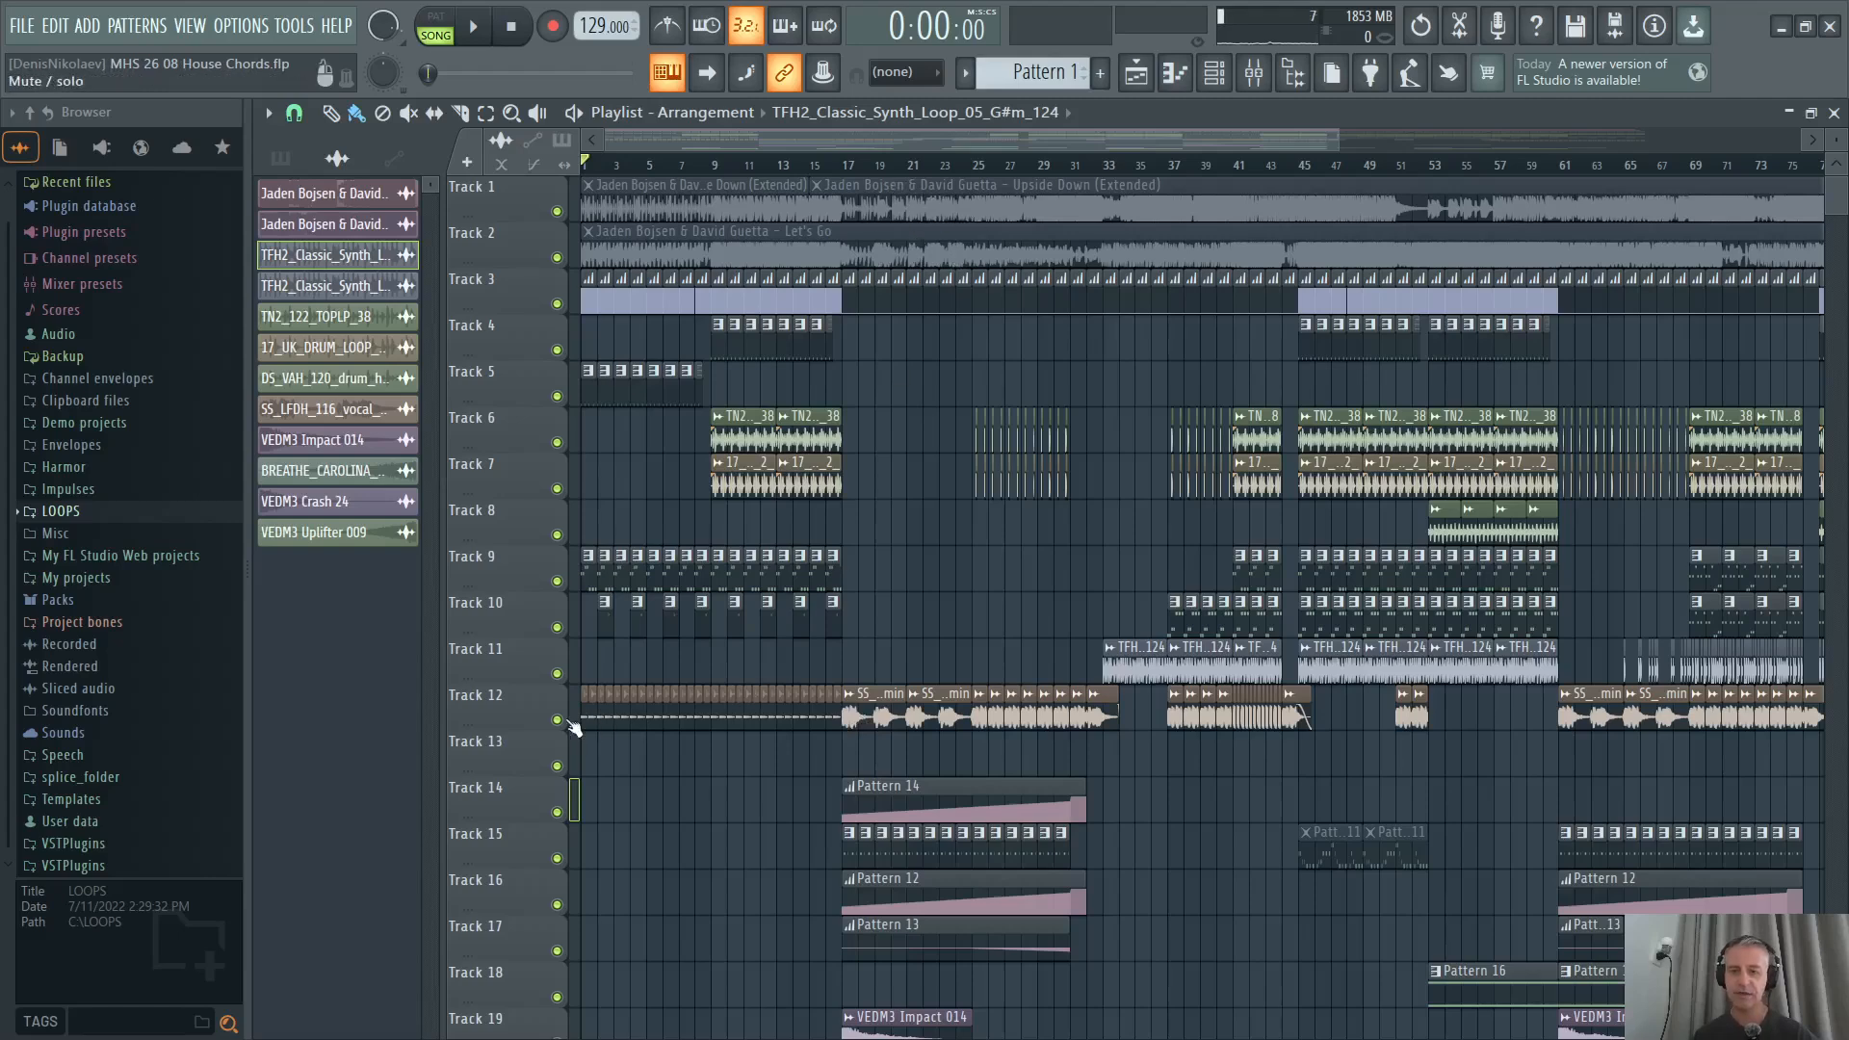
{"action": "scroll", "coordinate": [1371, 576], "scroll_direction": "down", "scroll_amount": 1}
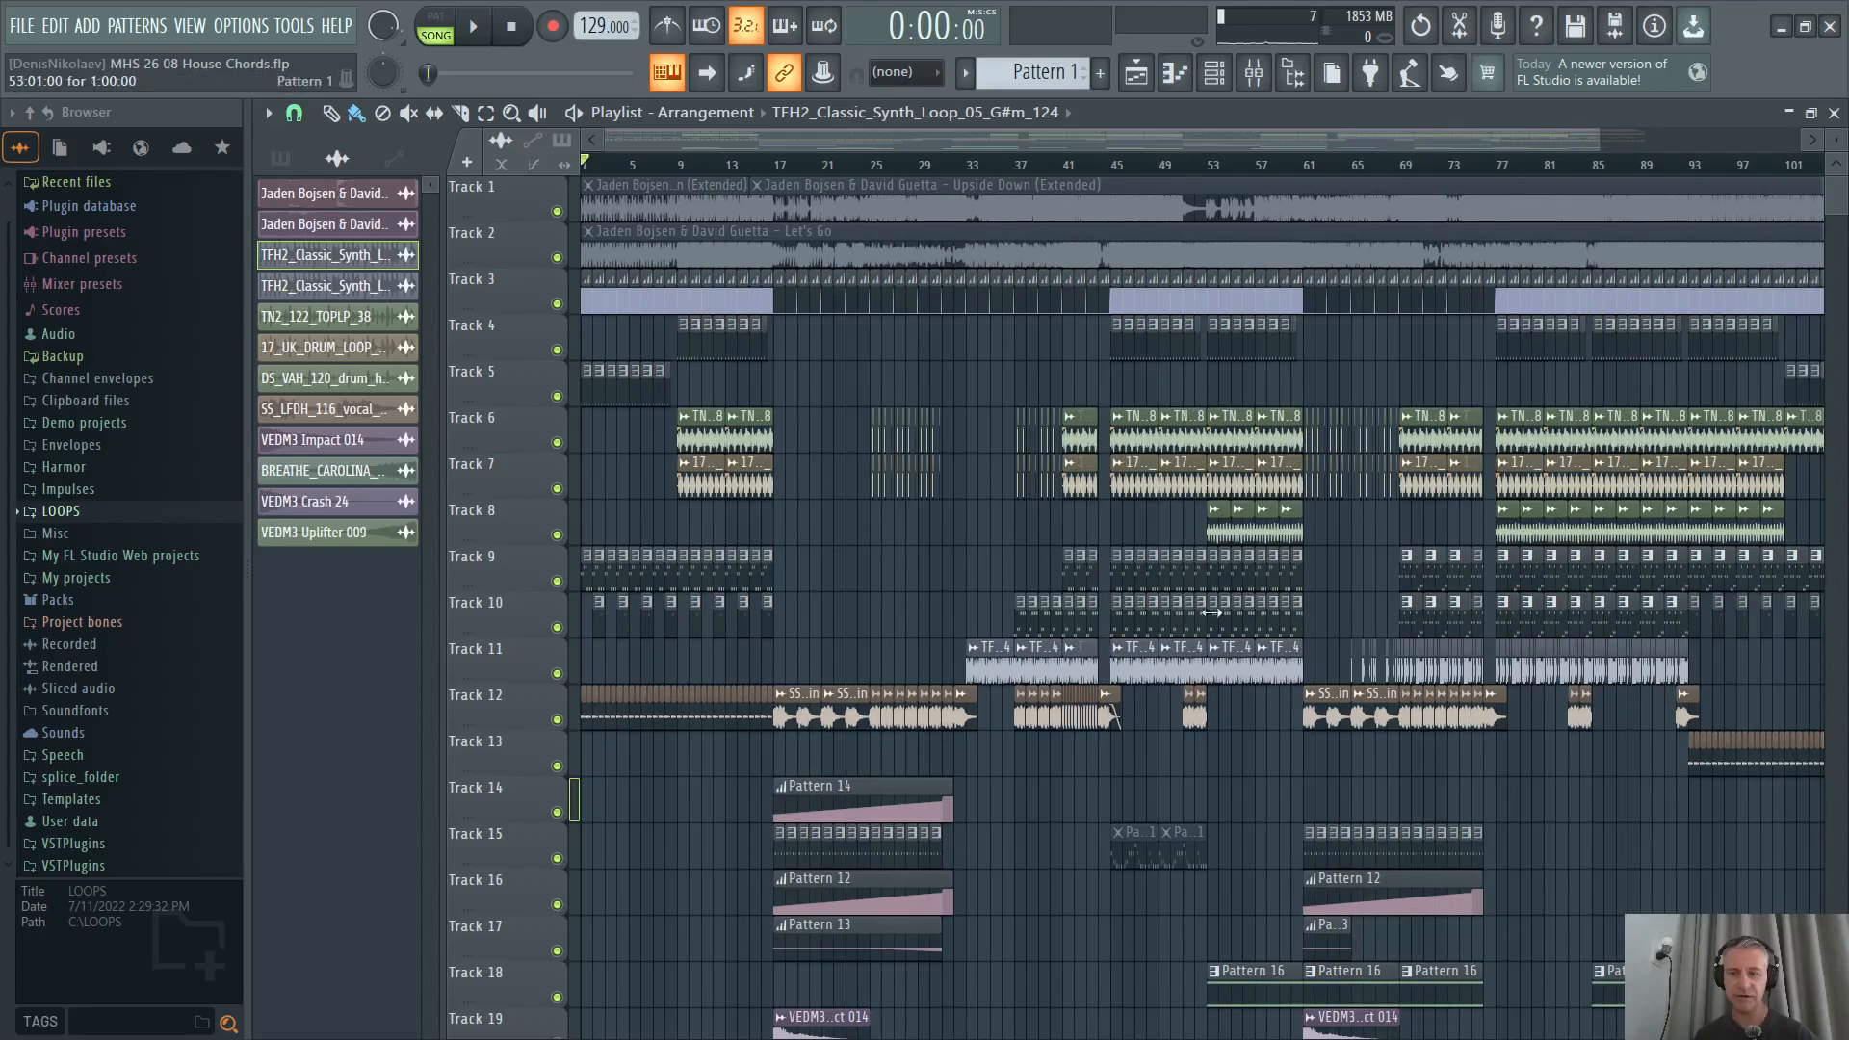
Play the arrangement from the start, skipping ahead to bar 9 and to the vocal section at bar 17.
{"action": "key", "text": "space"}
{"action": "scroll", "coordinate": [517, 663], "scroll_direction": "up", "scroll_amount": 2}
{"action": "scroll", "coordinate": [539, 652], "scroll_direction": "down", "scroll_amount": 1}
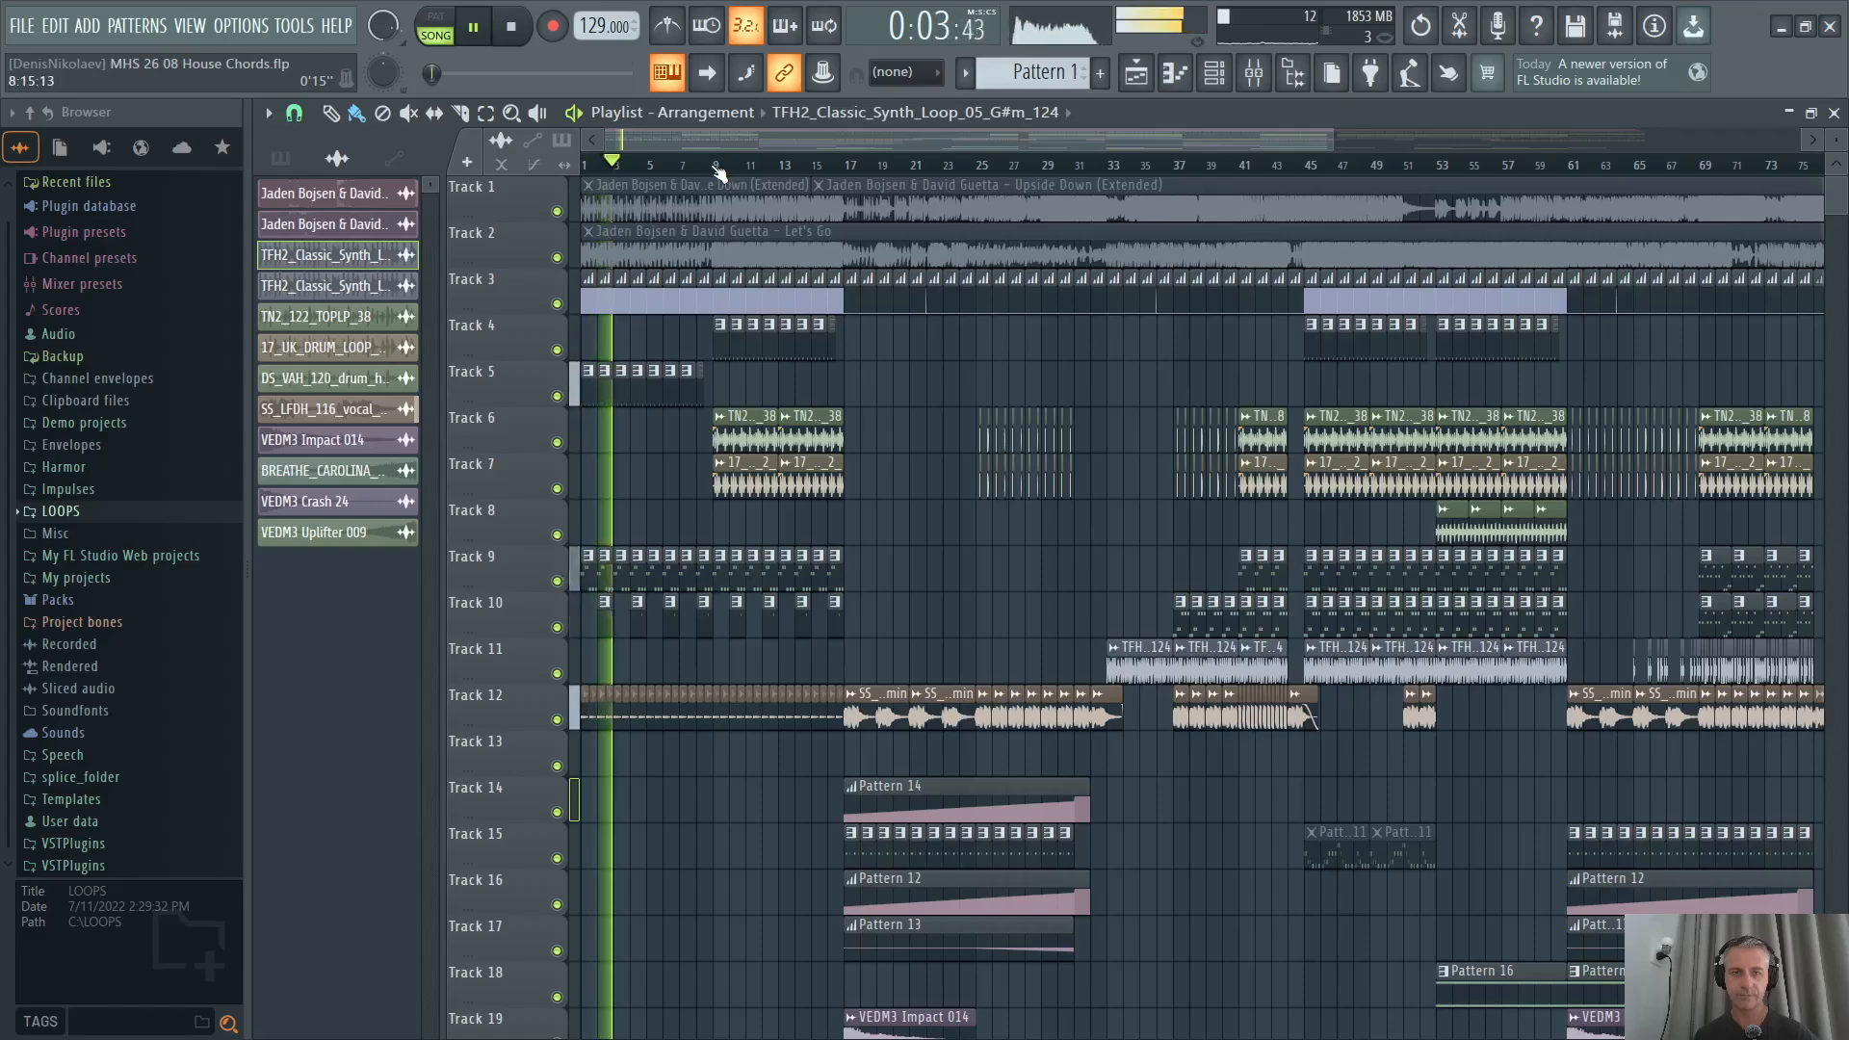
{"action": "scroll", "coordinate": [604, 541], "scroll_direction": "down", "scroll_amount": 1}
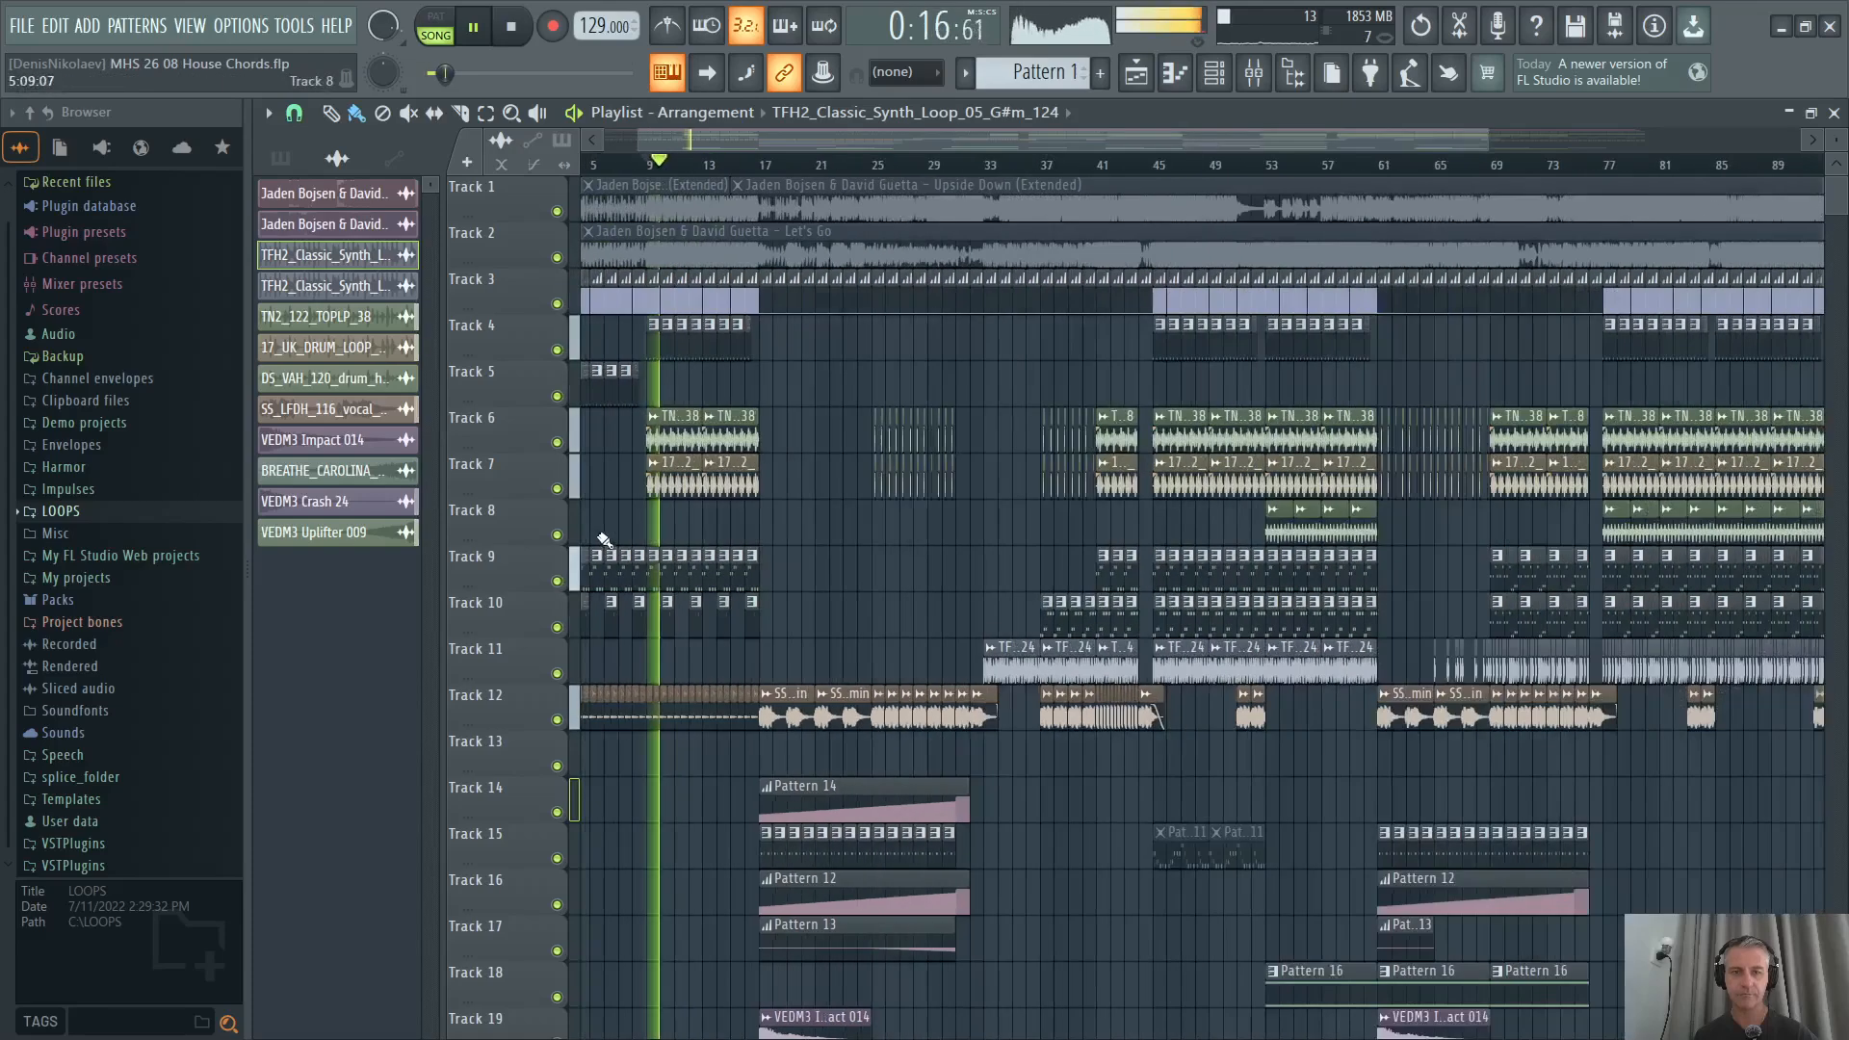
{"action": "scroll", "coordinate": [674, 535], "scroll_direction": "up", "scroll_amount": 1}
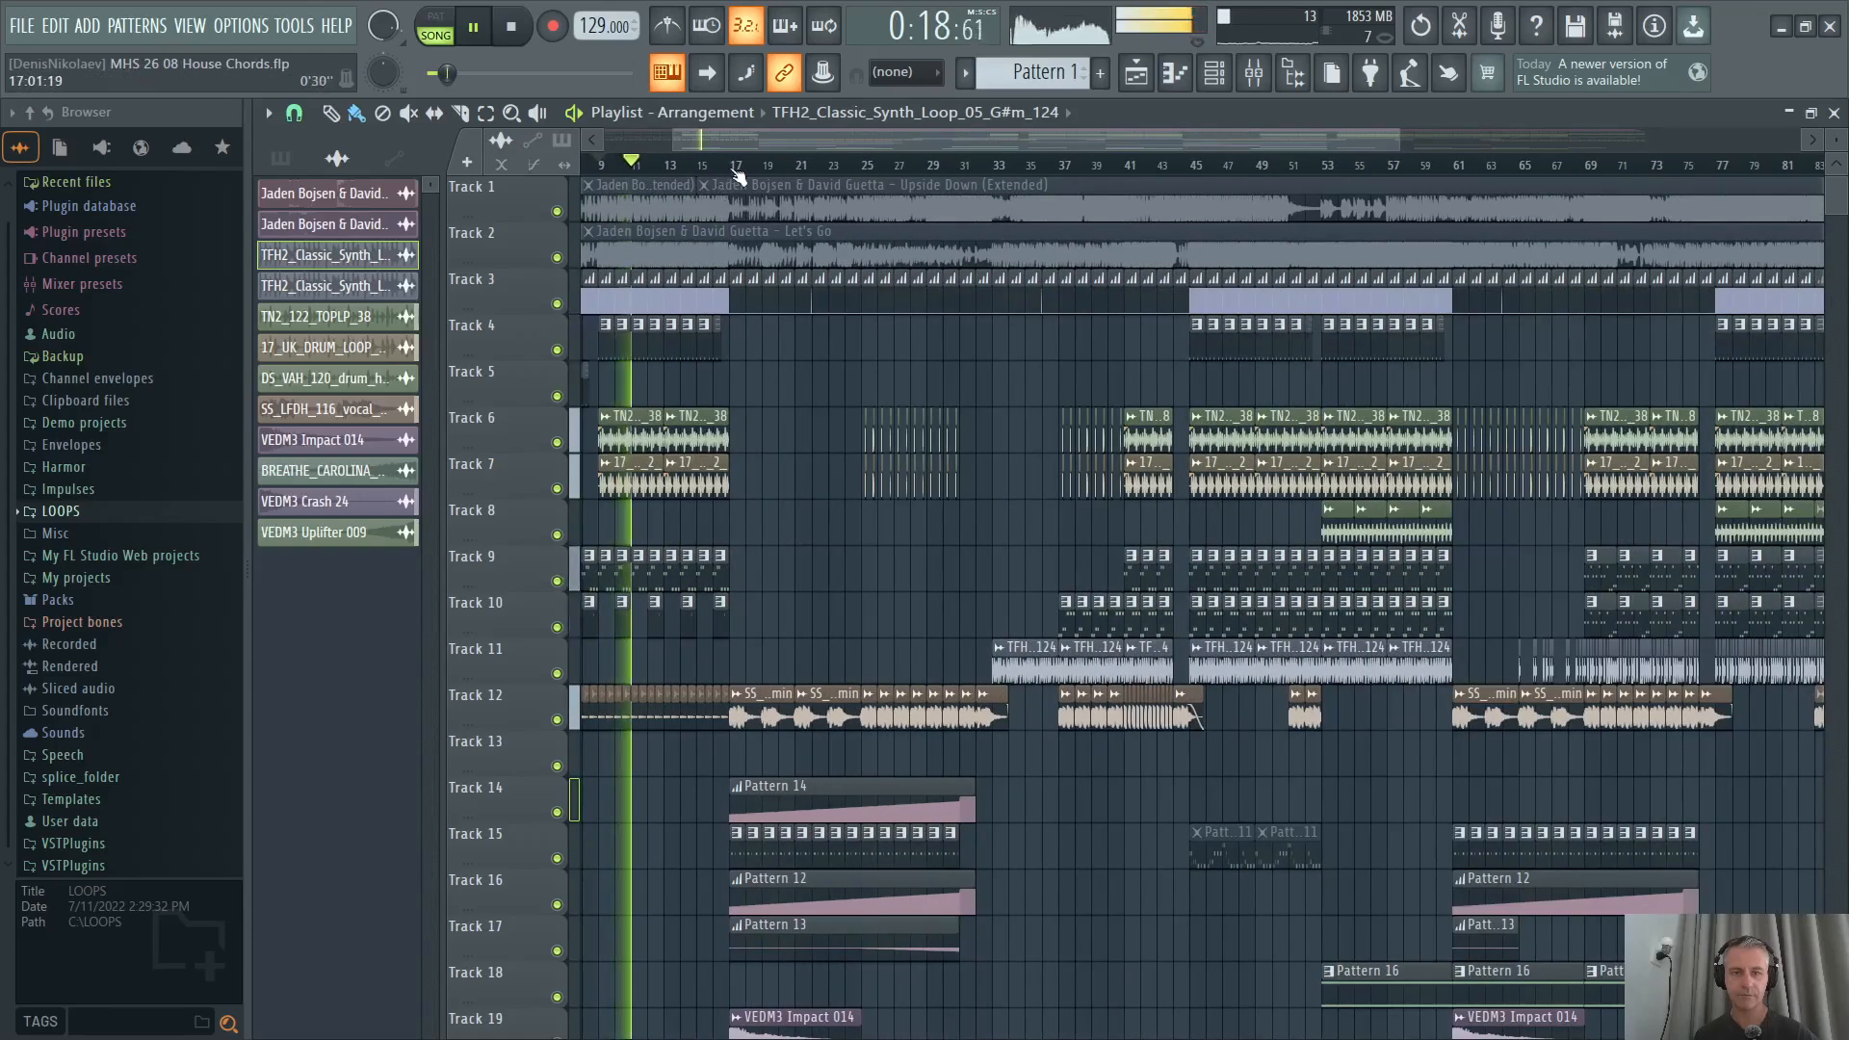
{"action": "left_click", "coordinate": [738, 172]}
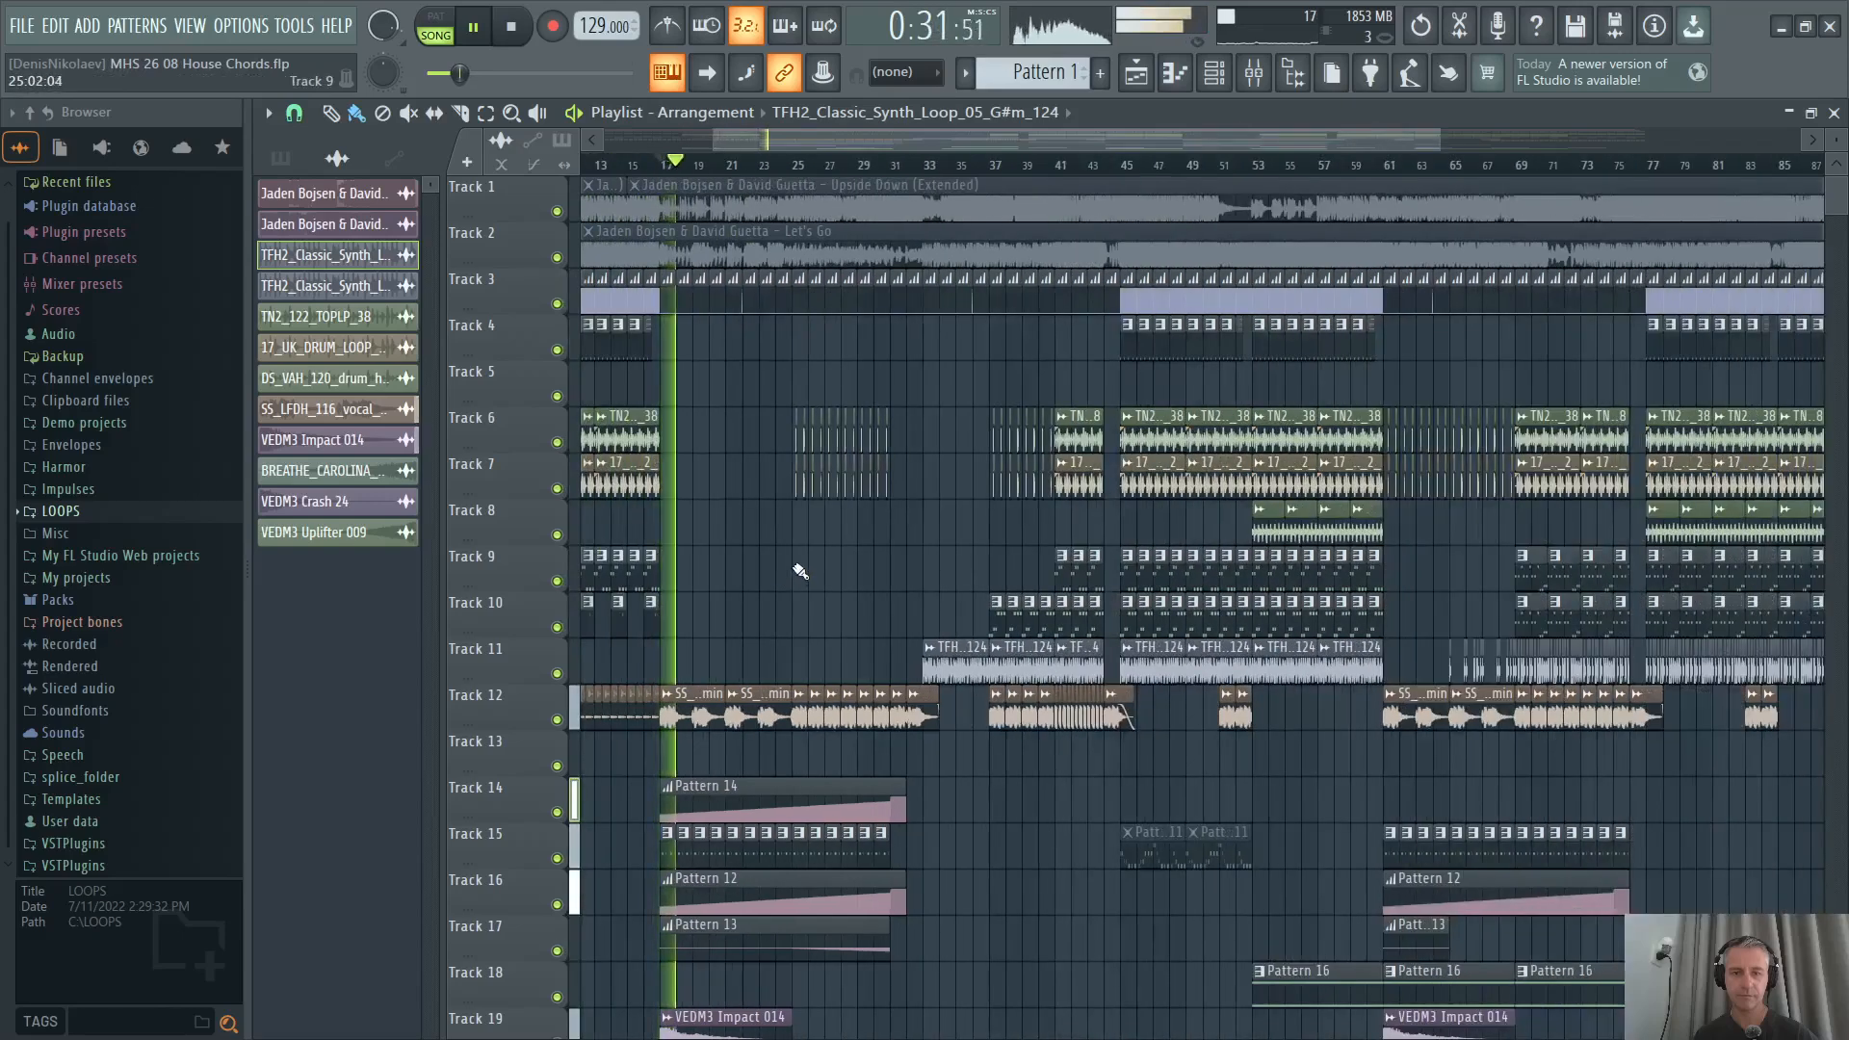
Skip playback to bar 25 and look over the vocal, automation and effects tracks down to Track 22.
{"action": "scroll", "coordinate": [799, 571], "scroll_direction": "down", "scroll_amount": 7}
{"action": "left_click", "coordinate": [792, 166]}
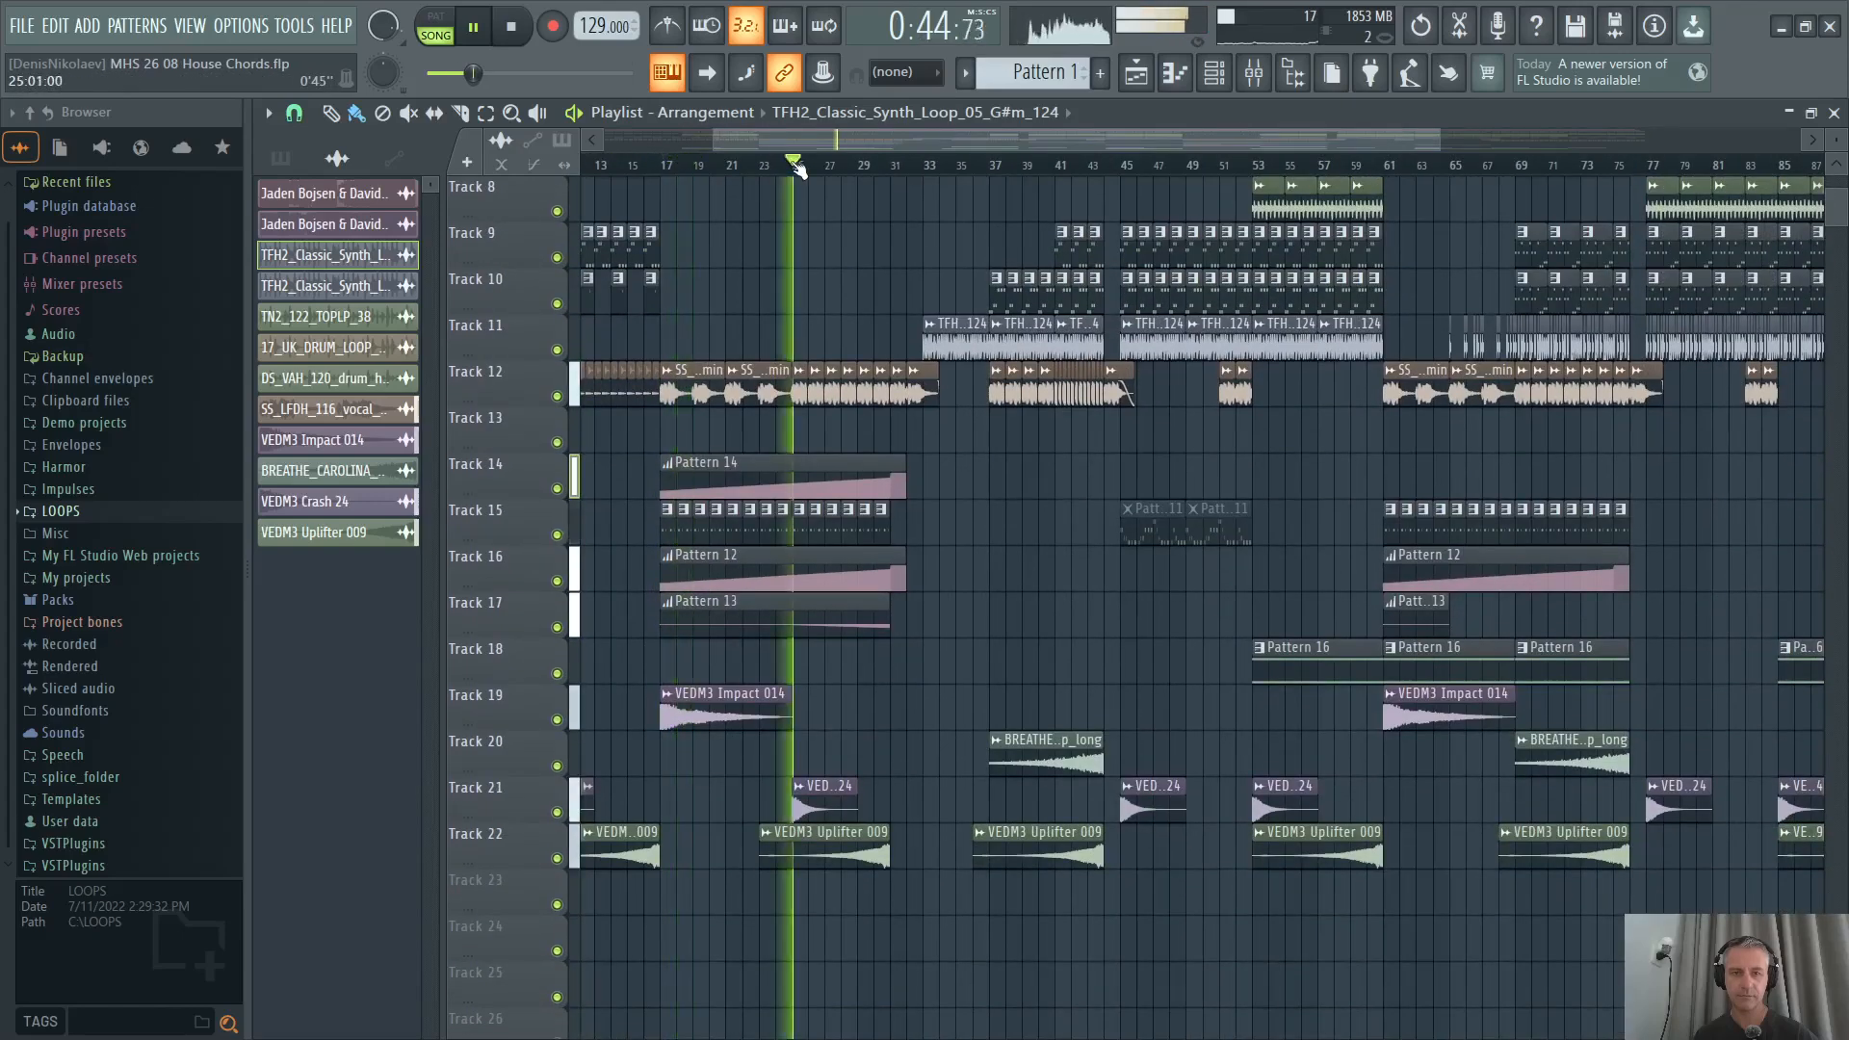
{"action": "scroll", "coordinate": [896, 372], "scroll_direction": "up", "scroll_amount": 5}
{"action": "scroll", "coordinate": [962, 479], "scroll_direction": "up", "scroll_amount": 2}
{"action": "scroll", "coordinate": [694, 508], "scroll_direction": "down", "scroll_amount": 1}
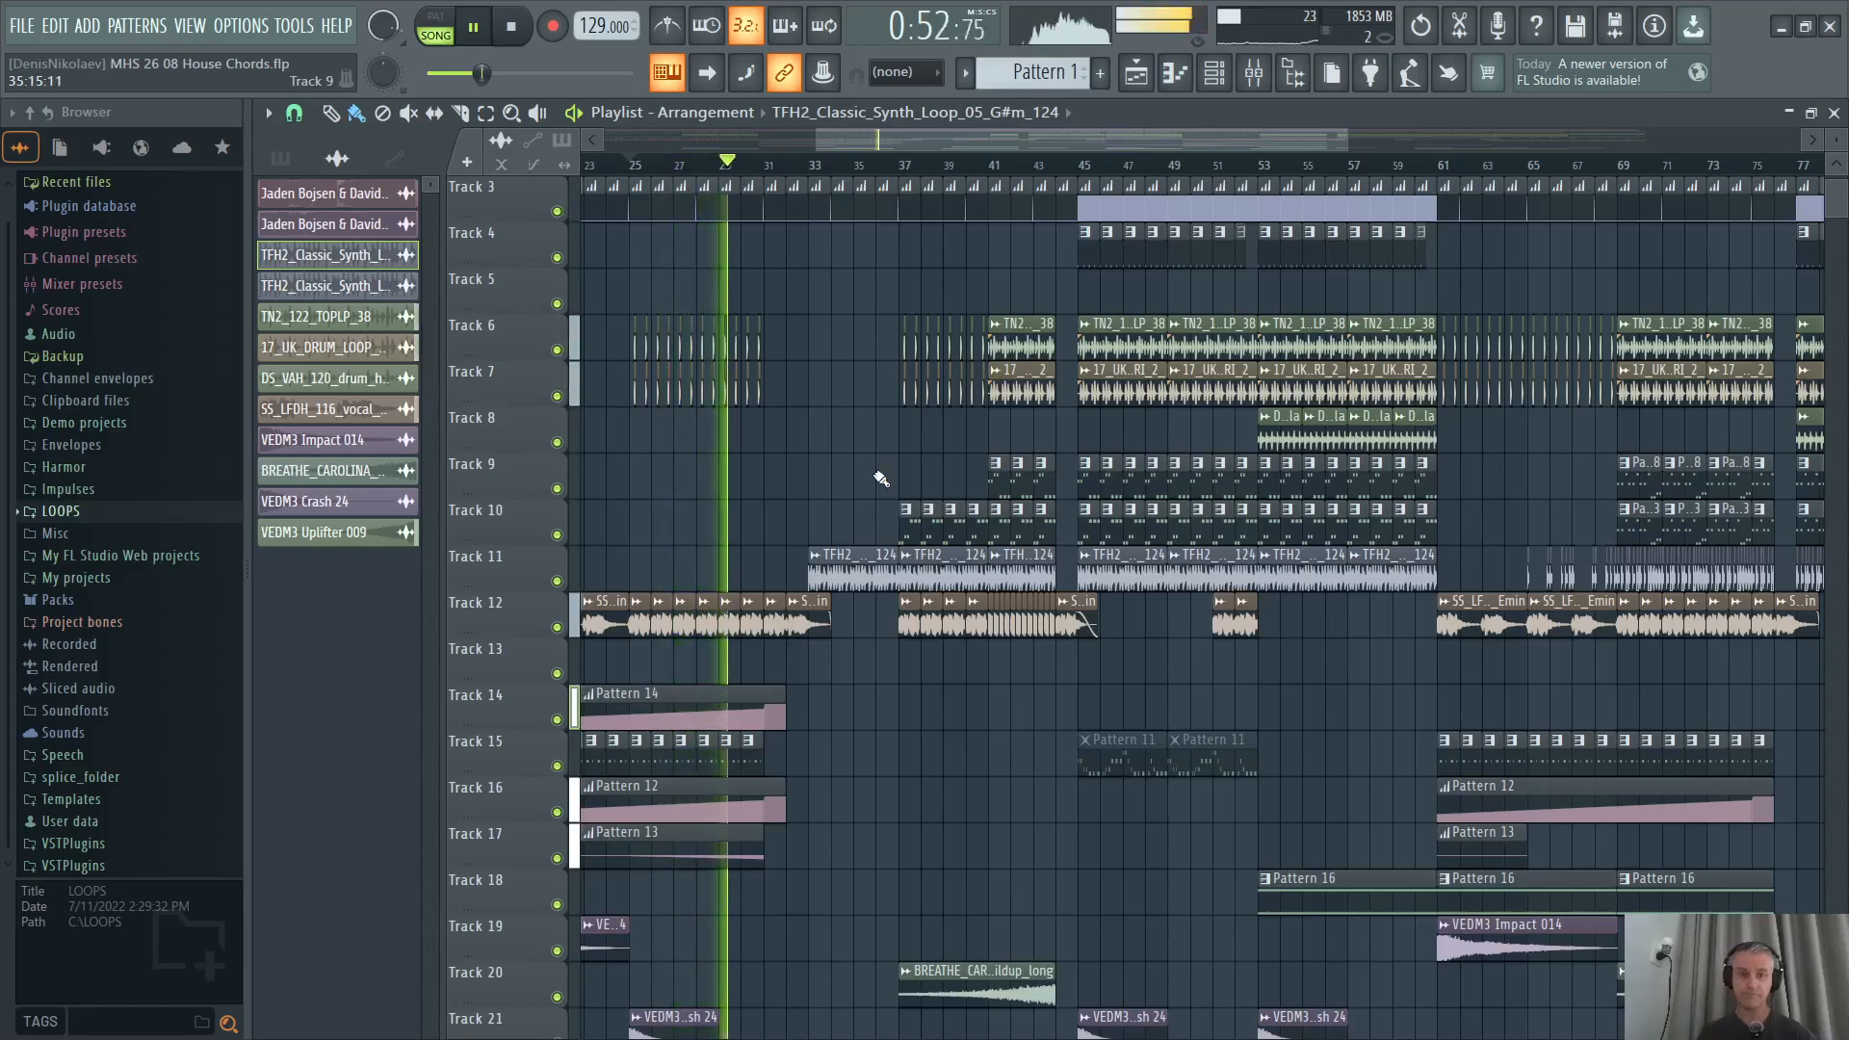
Follow the playback through the buildup into the drop at bar 45, examining which tracks play in each section.
{"action": "scroll", "coordinate": [690, 504], "scroll_direction": "right", "scroll_amount": 3}
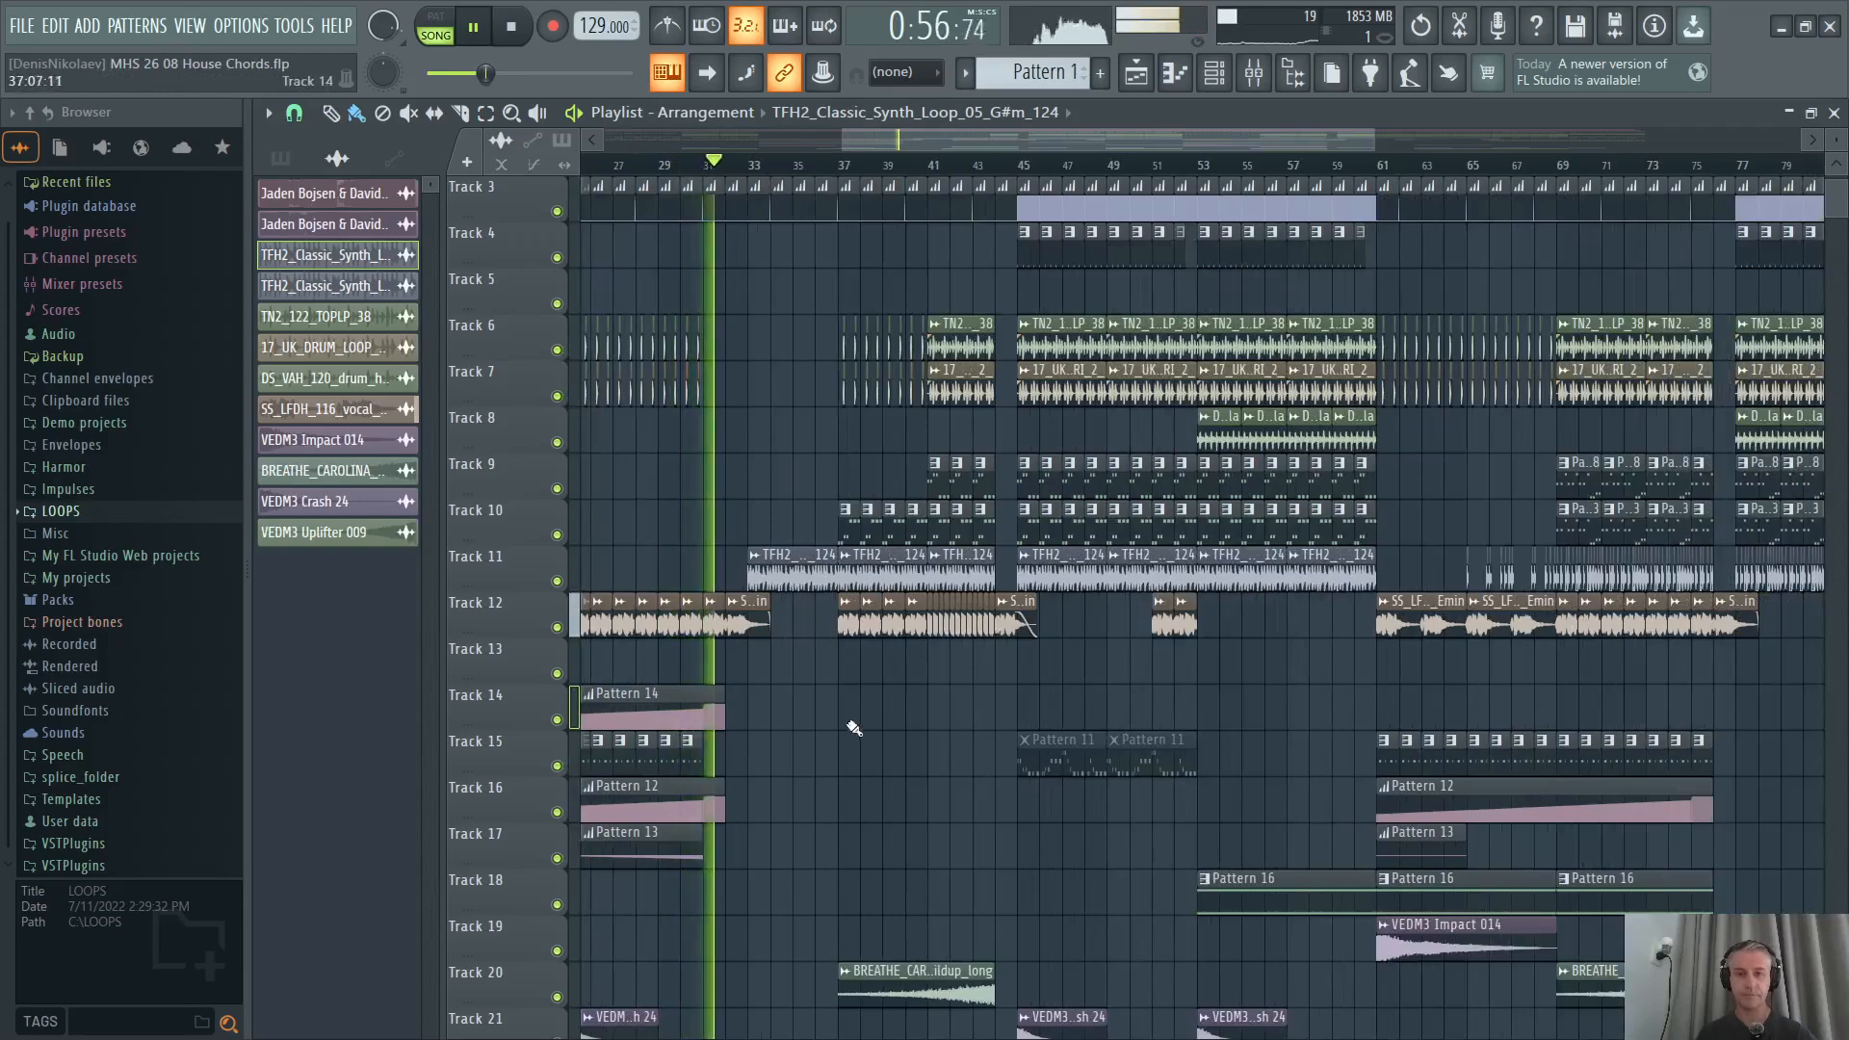
{"action": "scroll", "coordinate": [721, 694], "scroll_direction": "right", "scroll_amount": 3}
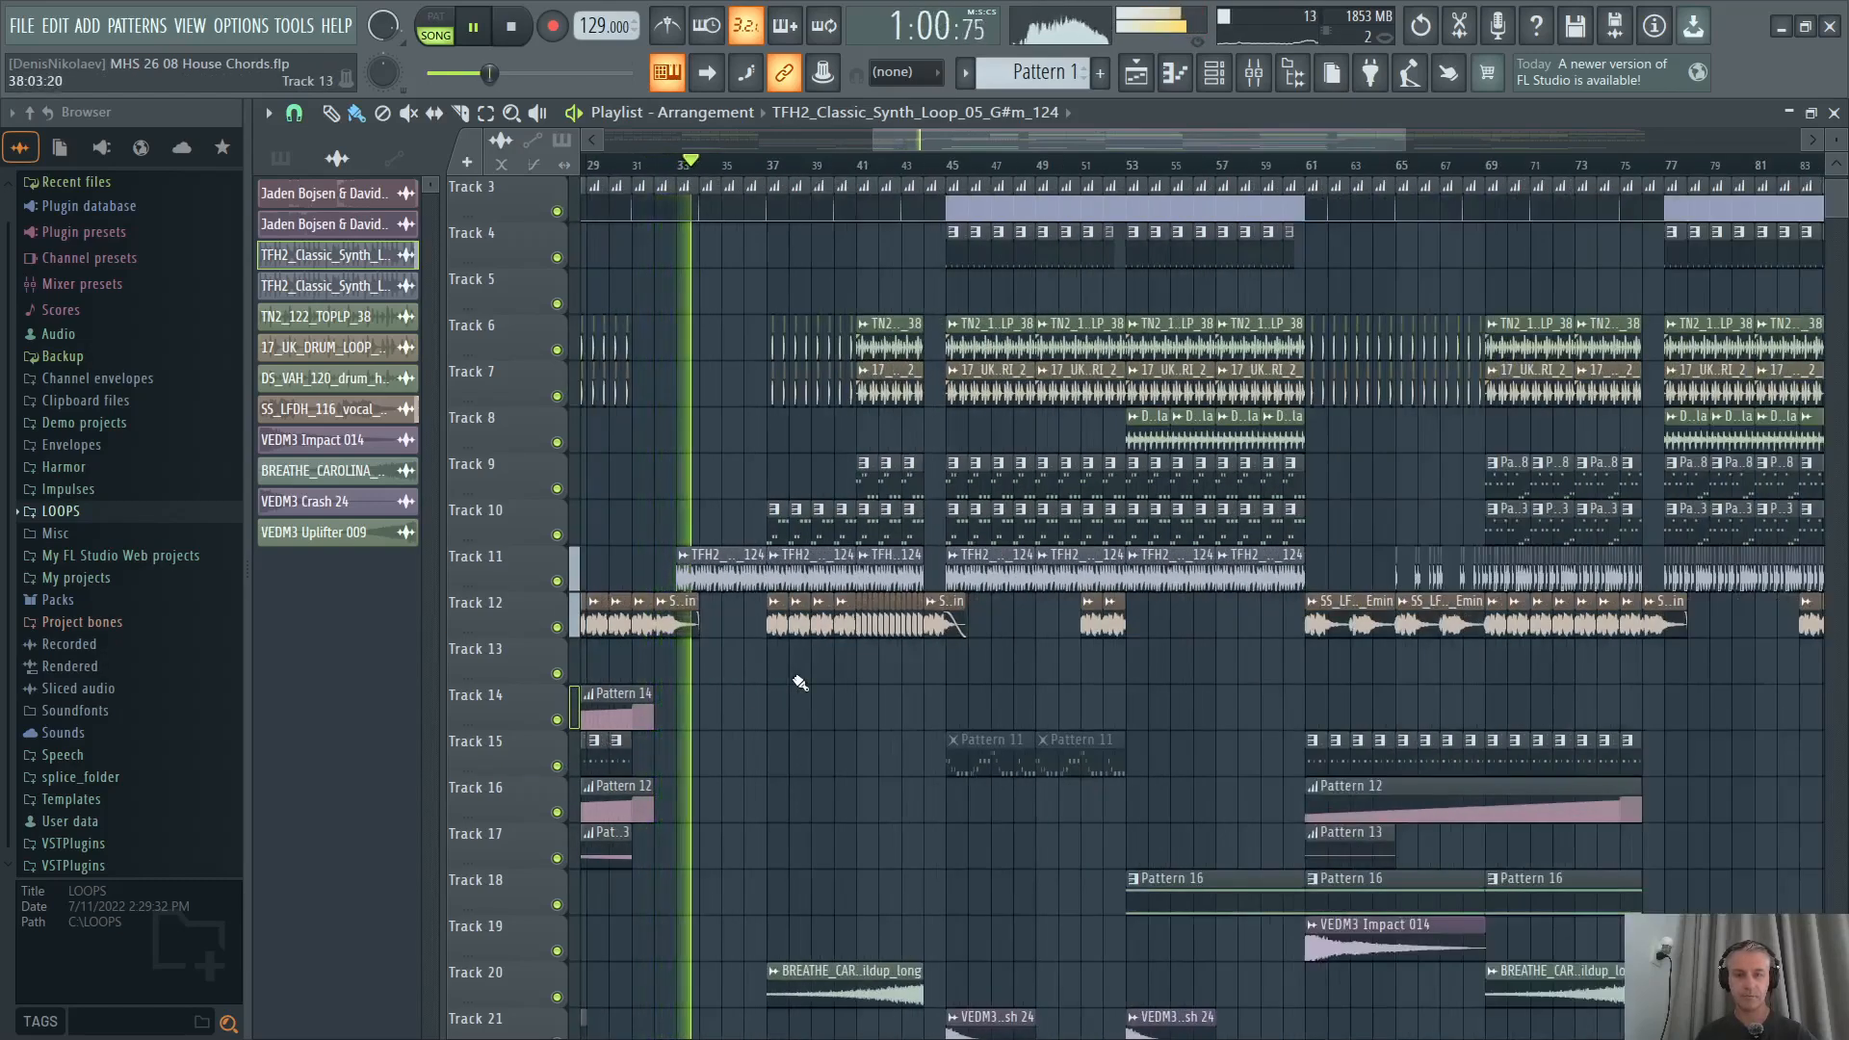
{"action": "scroll", "coordinate": [770, 682], "scroll_direction": "right", "scroll_amount": 2}
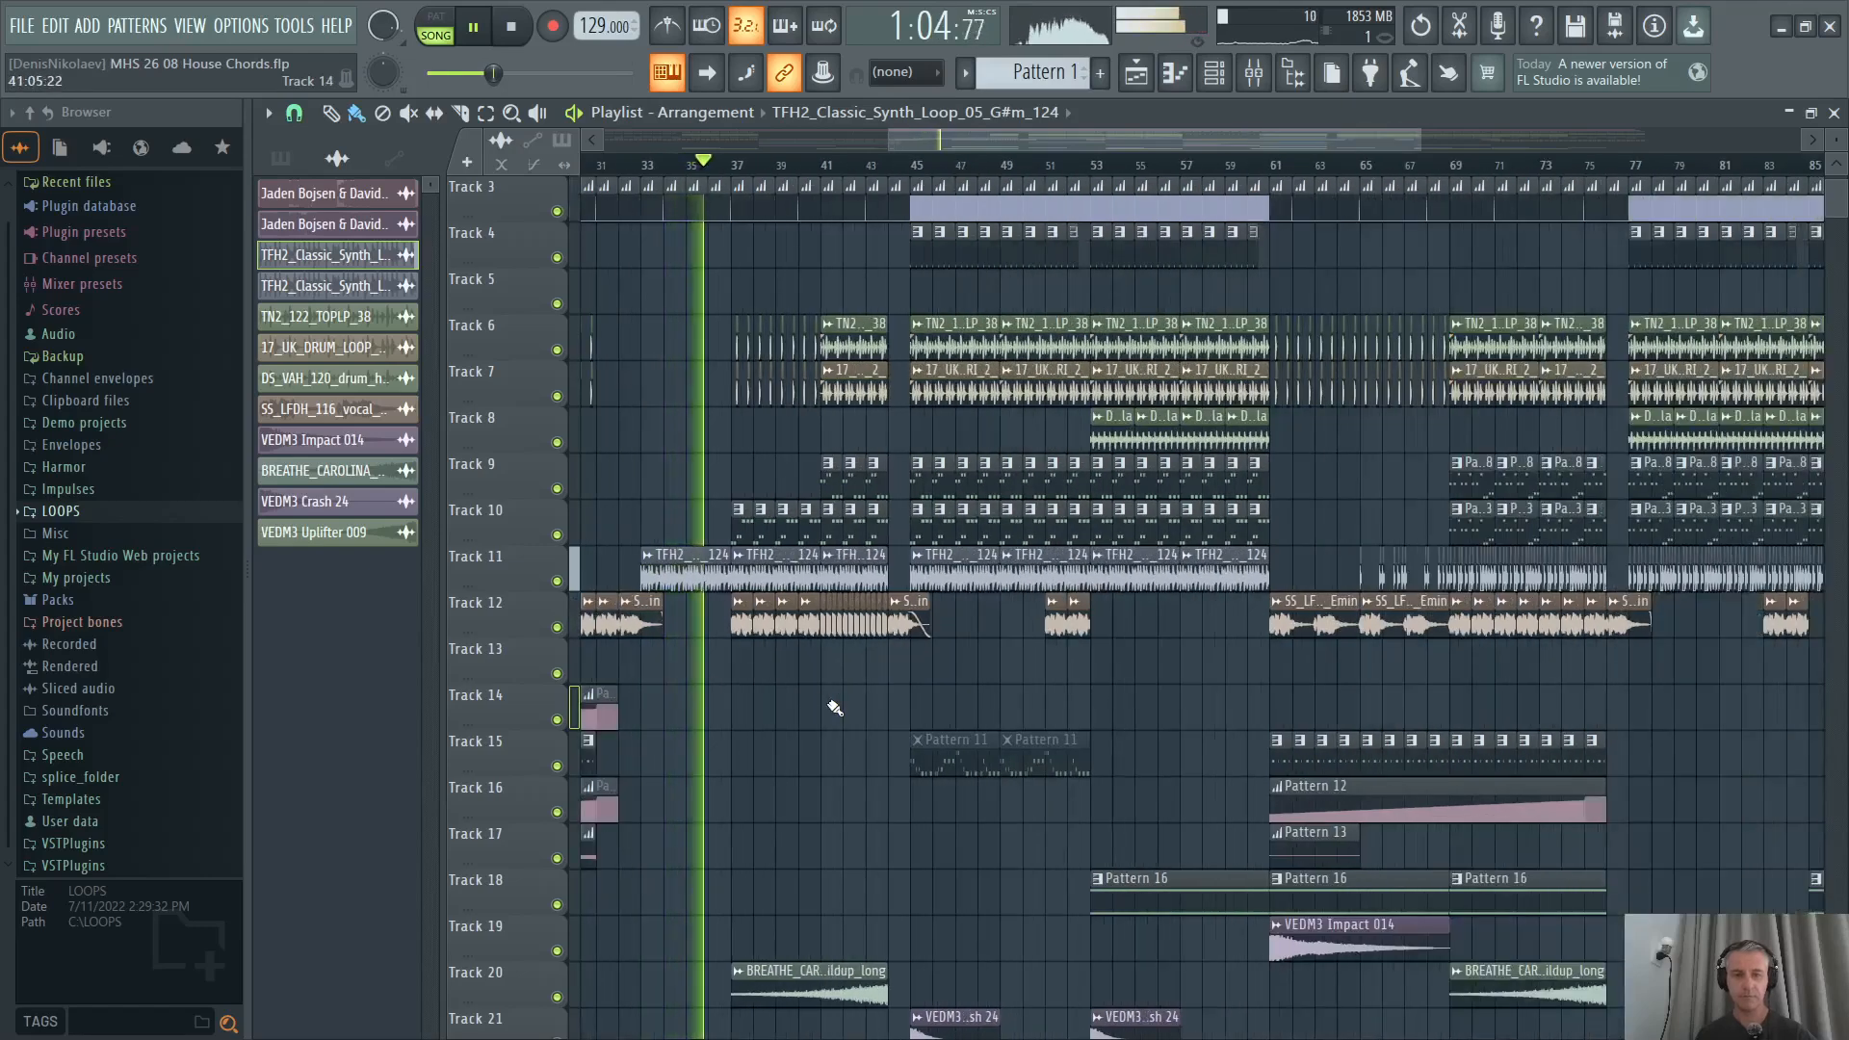
{"action": "scroll", "coordinate": [987, 694], "scroll_direction": "up", "scroll_amount": 2}
{"action": "scroll", "coordinate": [867, 751], "scroll_direction": "right", "scroll_amount": 2}
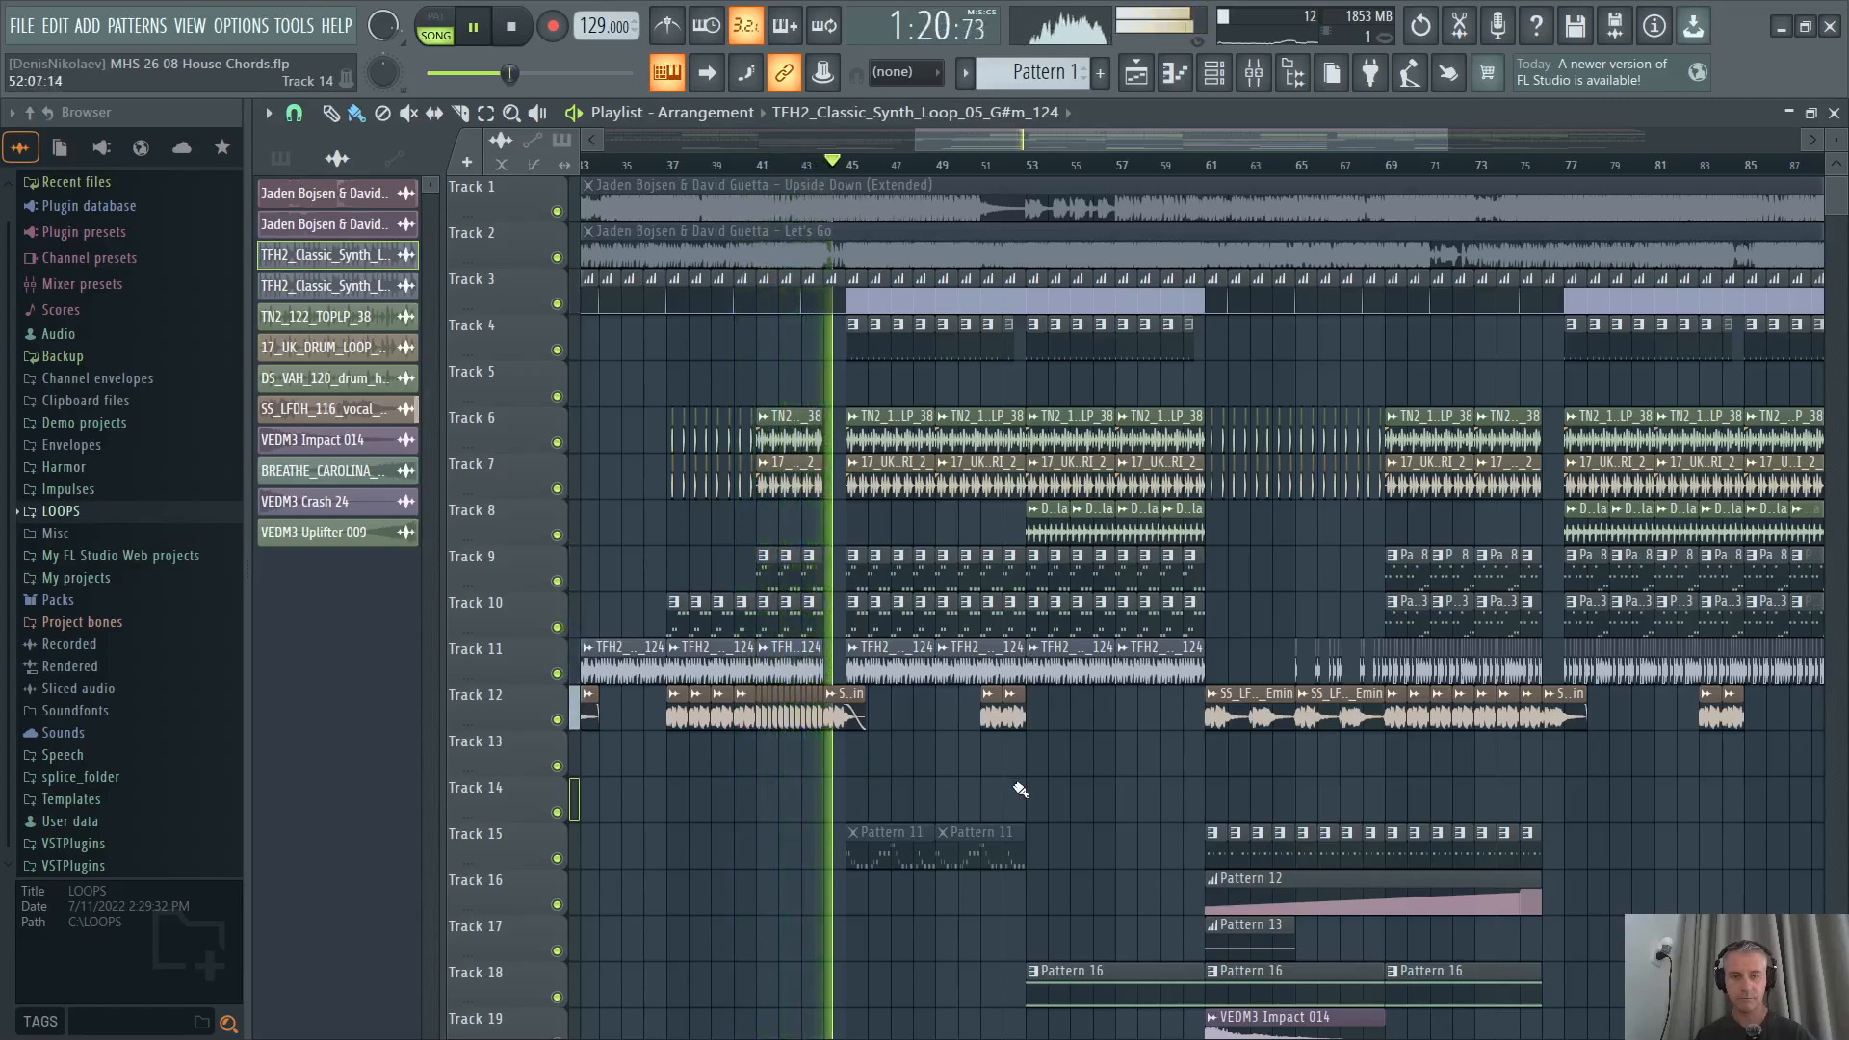
{"action": "left_click_drag", "start_coordinate": [1118, 805], "coordinate": [673, 813]}
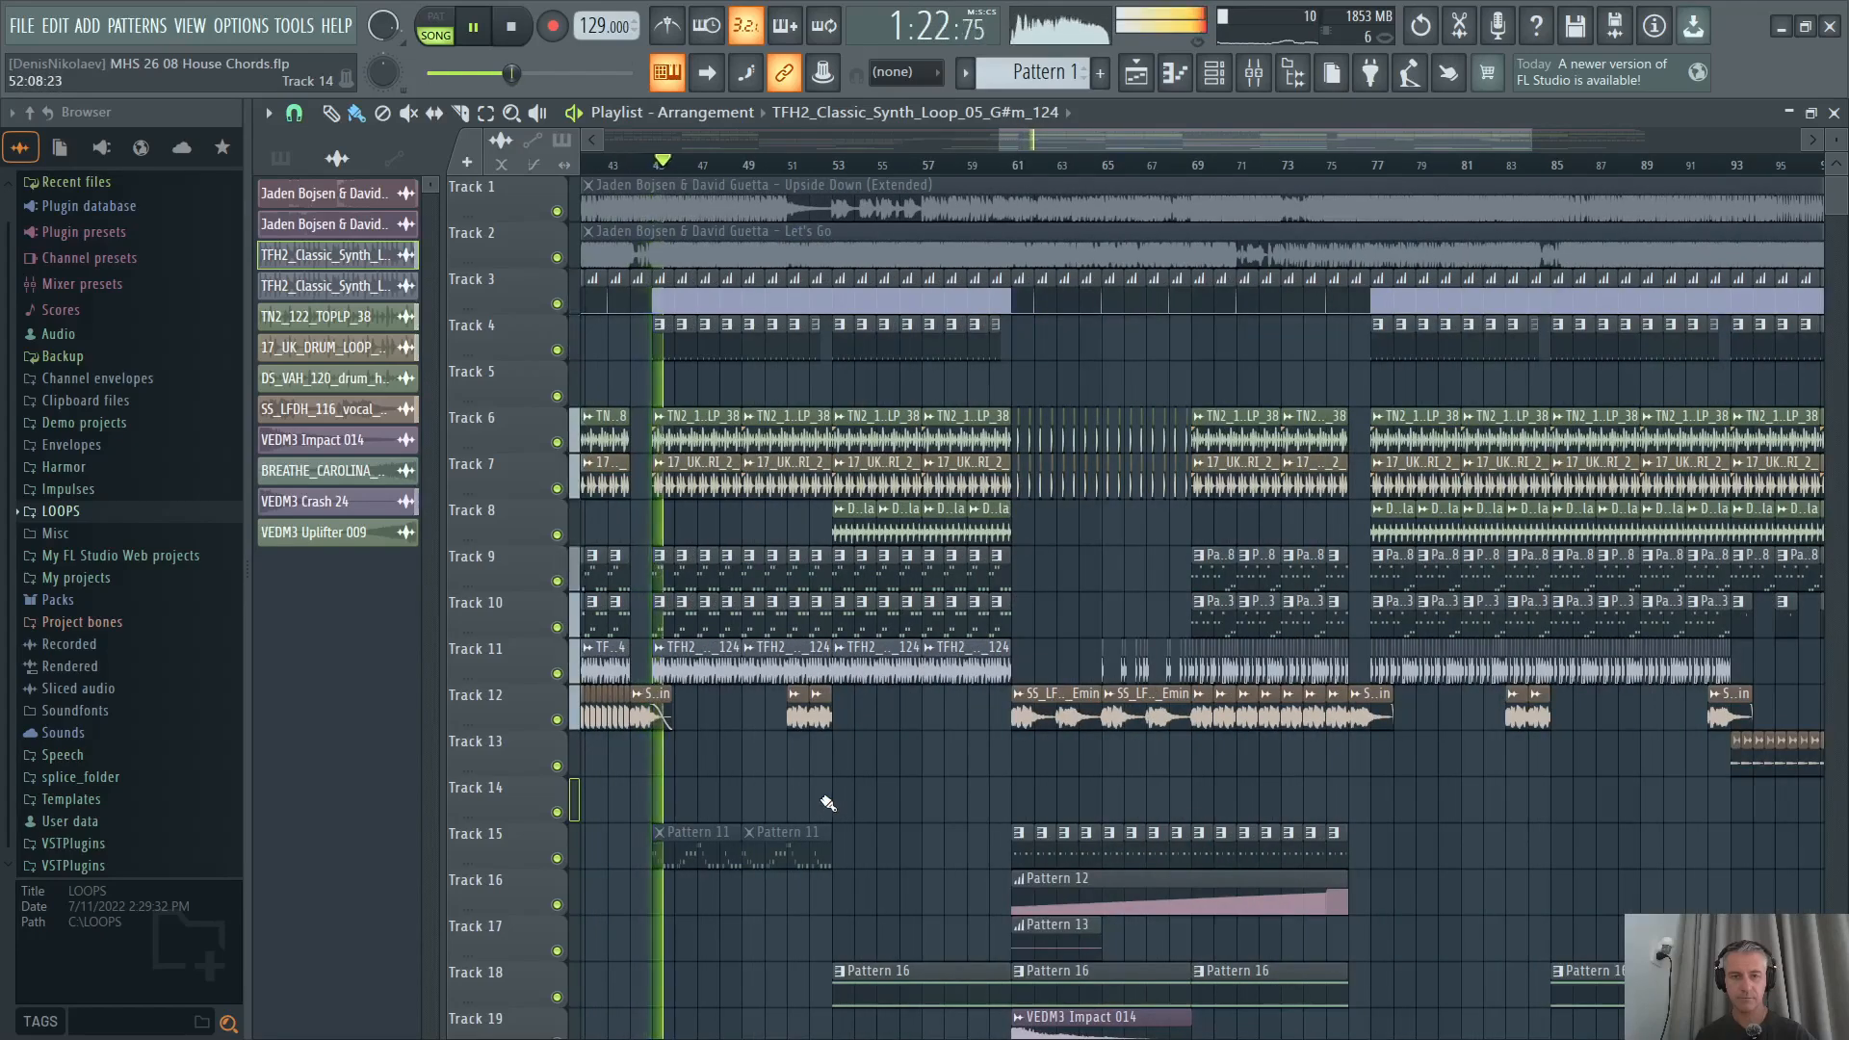
{"action": "scroll", "coordinate": [829, 805], "scroll_direction": "down", "scroll_amount": 3}
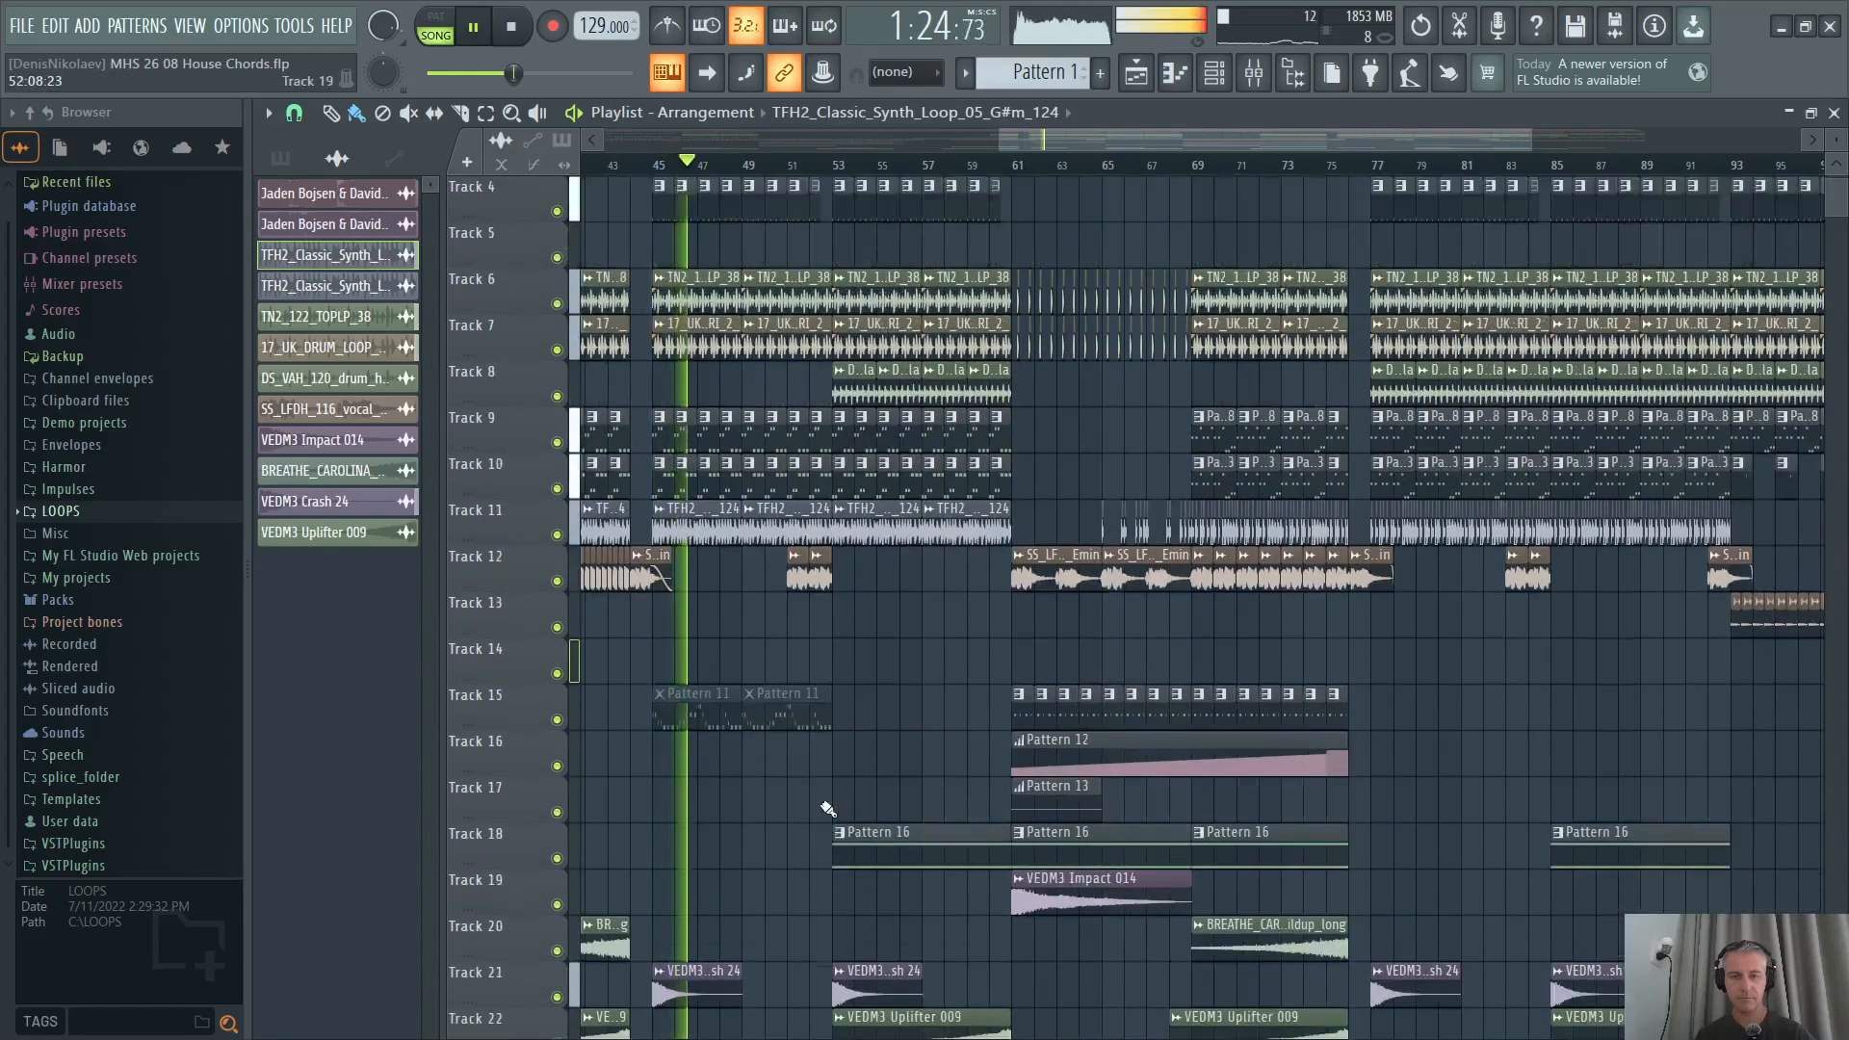
{"action": "scroll", "coordinate": [829, 807], "scroll_direction": "up", "scroll_amount": 3}
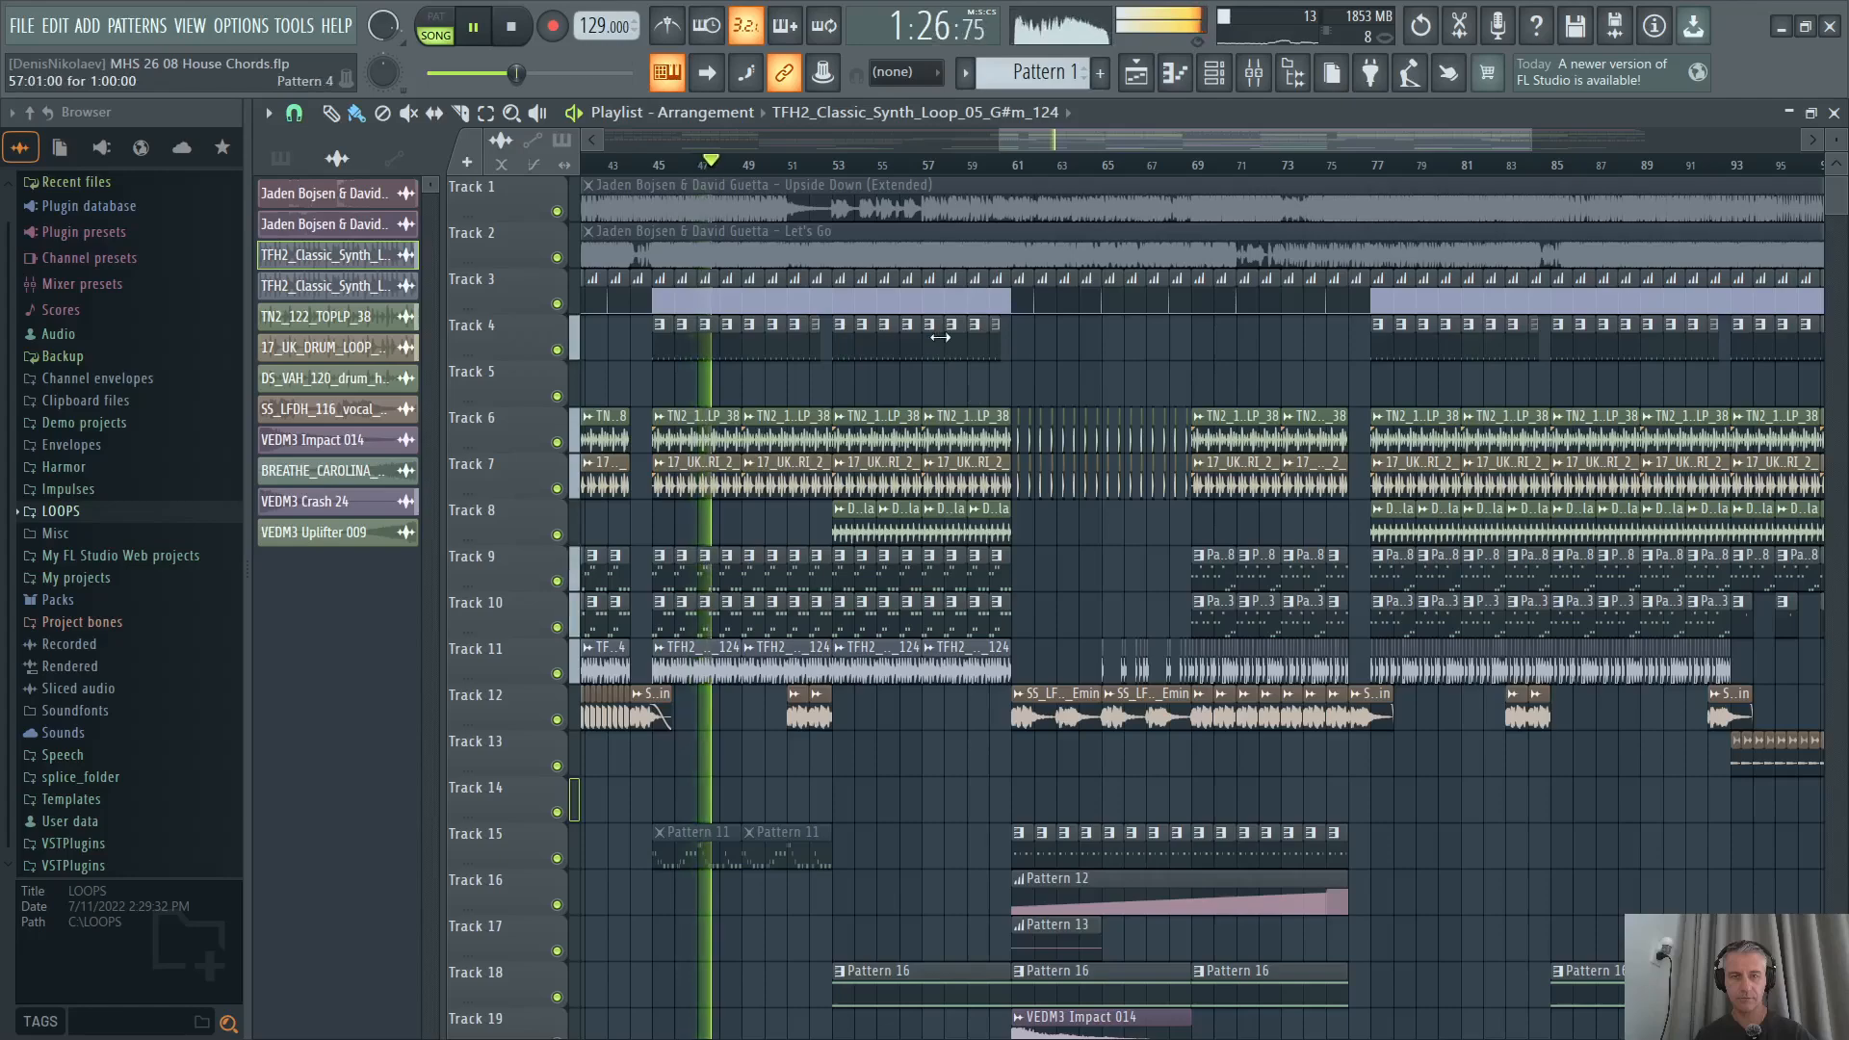
Skip playback to about bar 59 and to bar 69 to hear the second break, buildup and drop.
{"action": "left_click", "coordinate": [976, 169]}
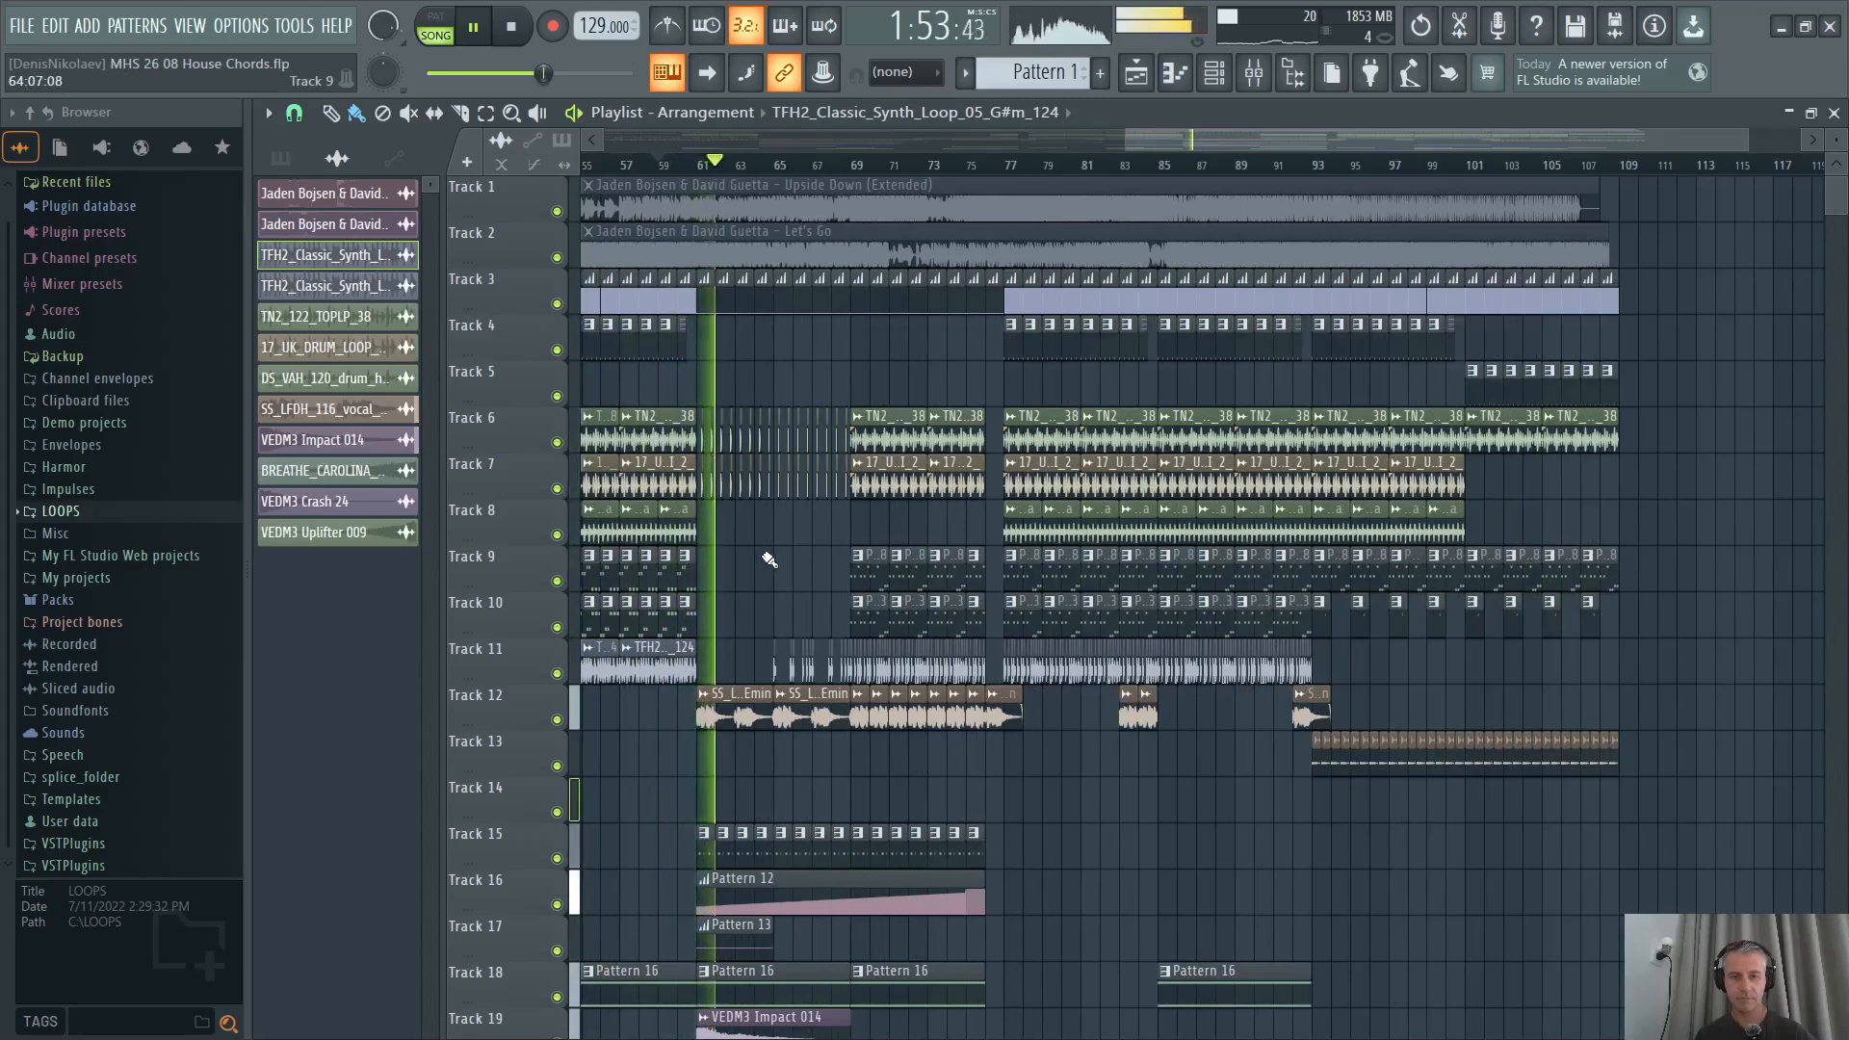
{"action": "left_click", "coordinate": [855, 165]}
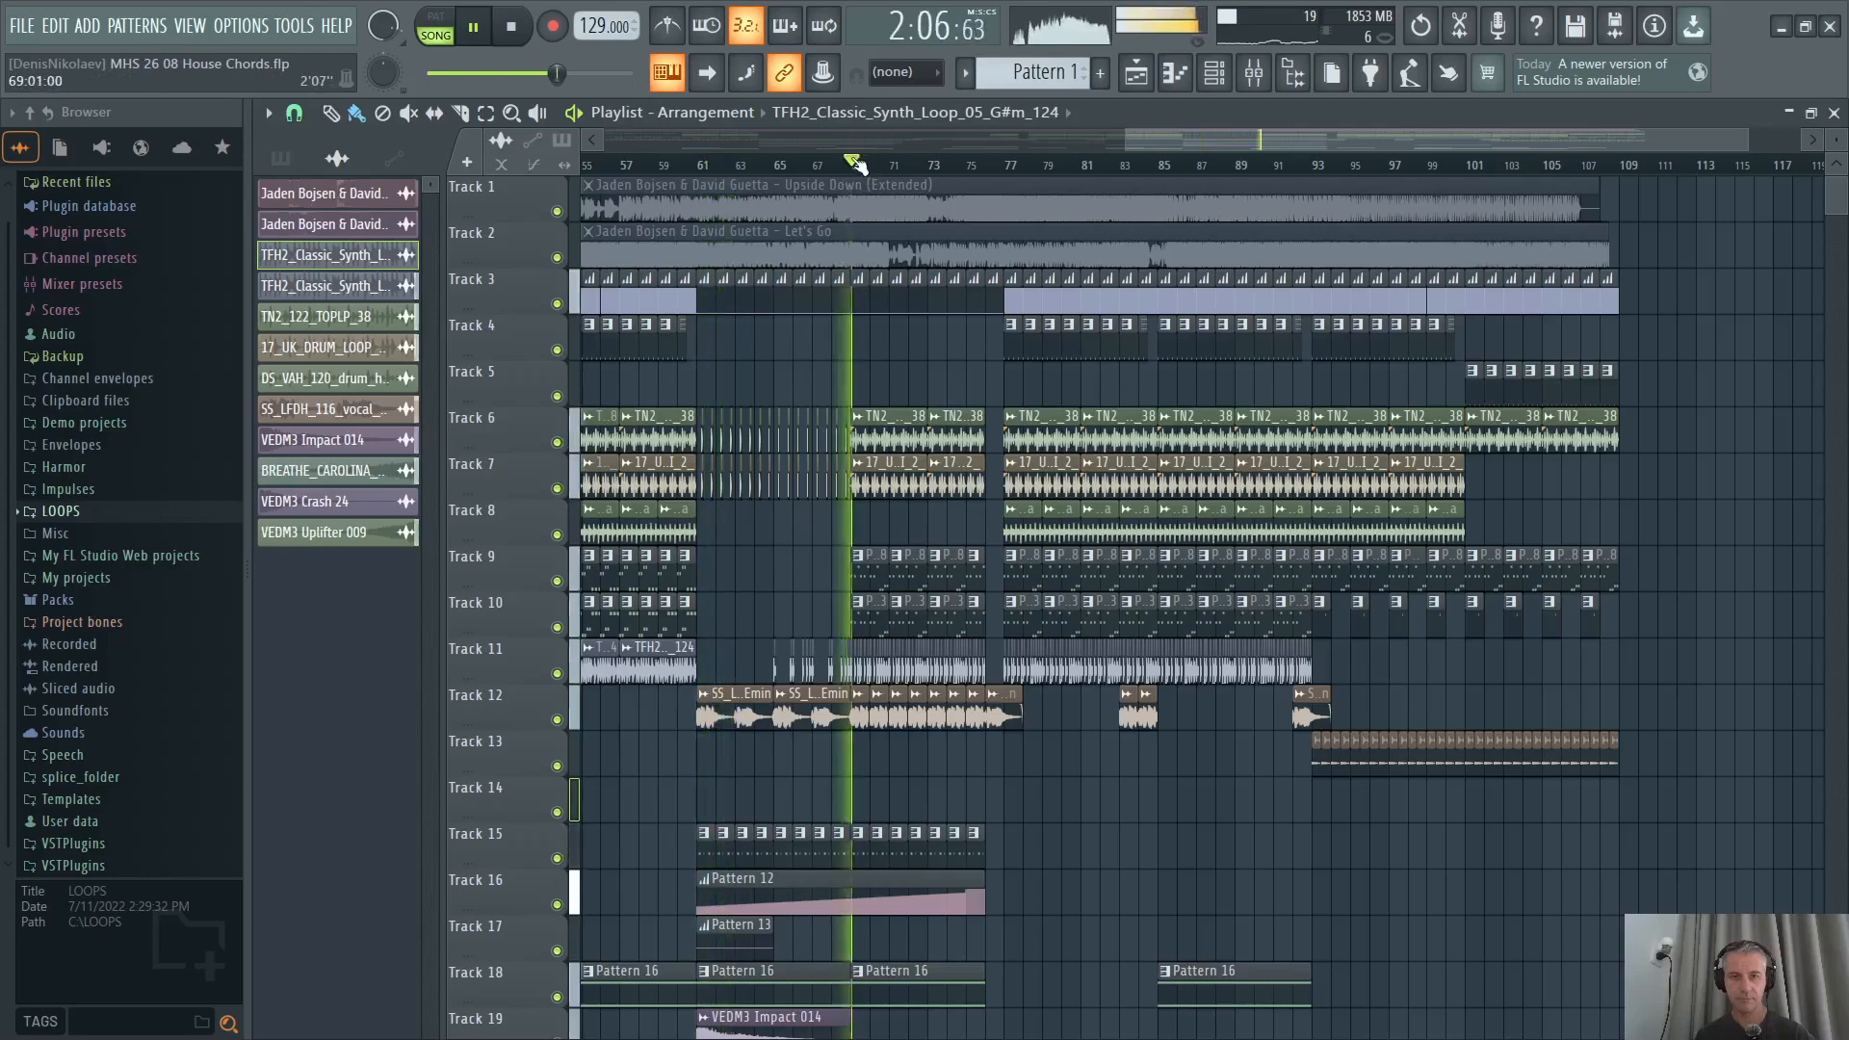
{"action": "scroll", "coordinate": [1078, 544], "scroll_direction": "up", "scroll_amount": 3}
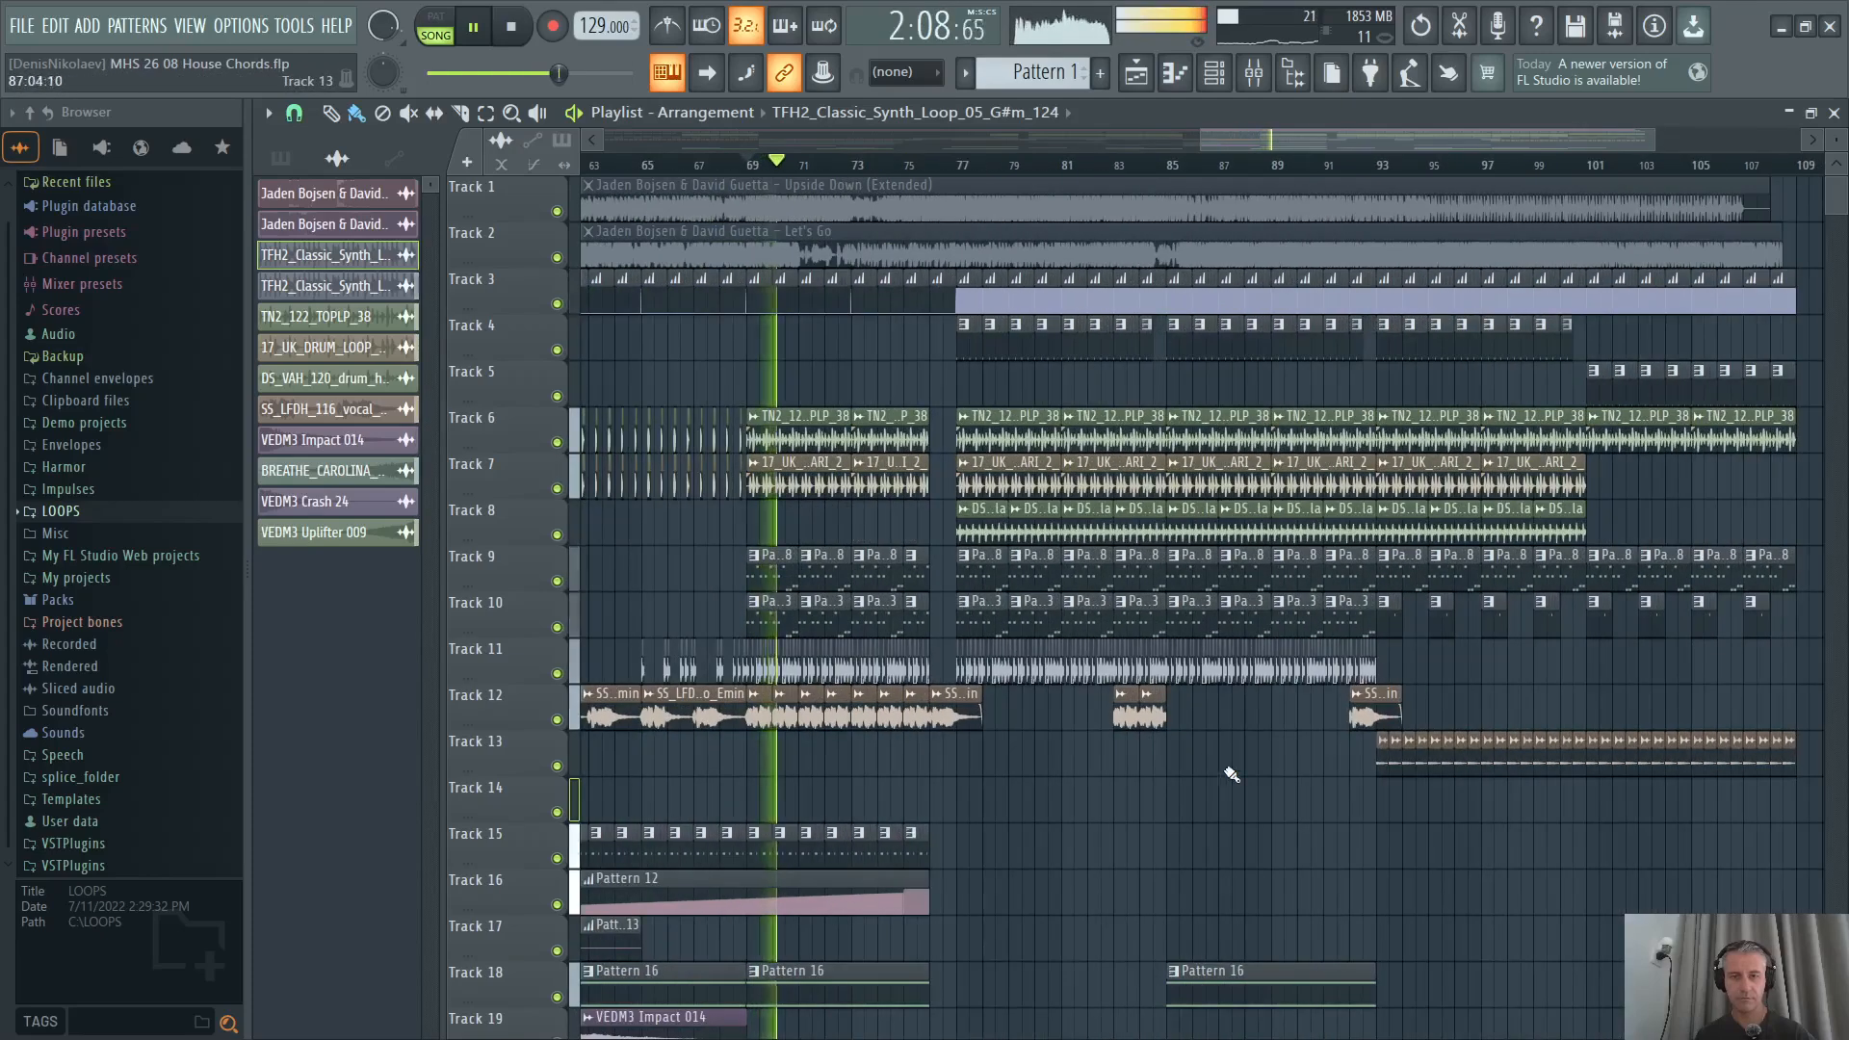
{"action": "scroll", "coordinate": [1018, 785], "scroll_direction": "down", "scroll_amount": 1}
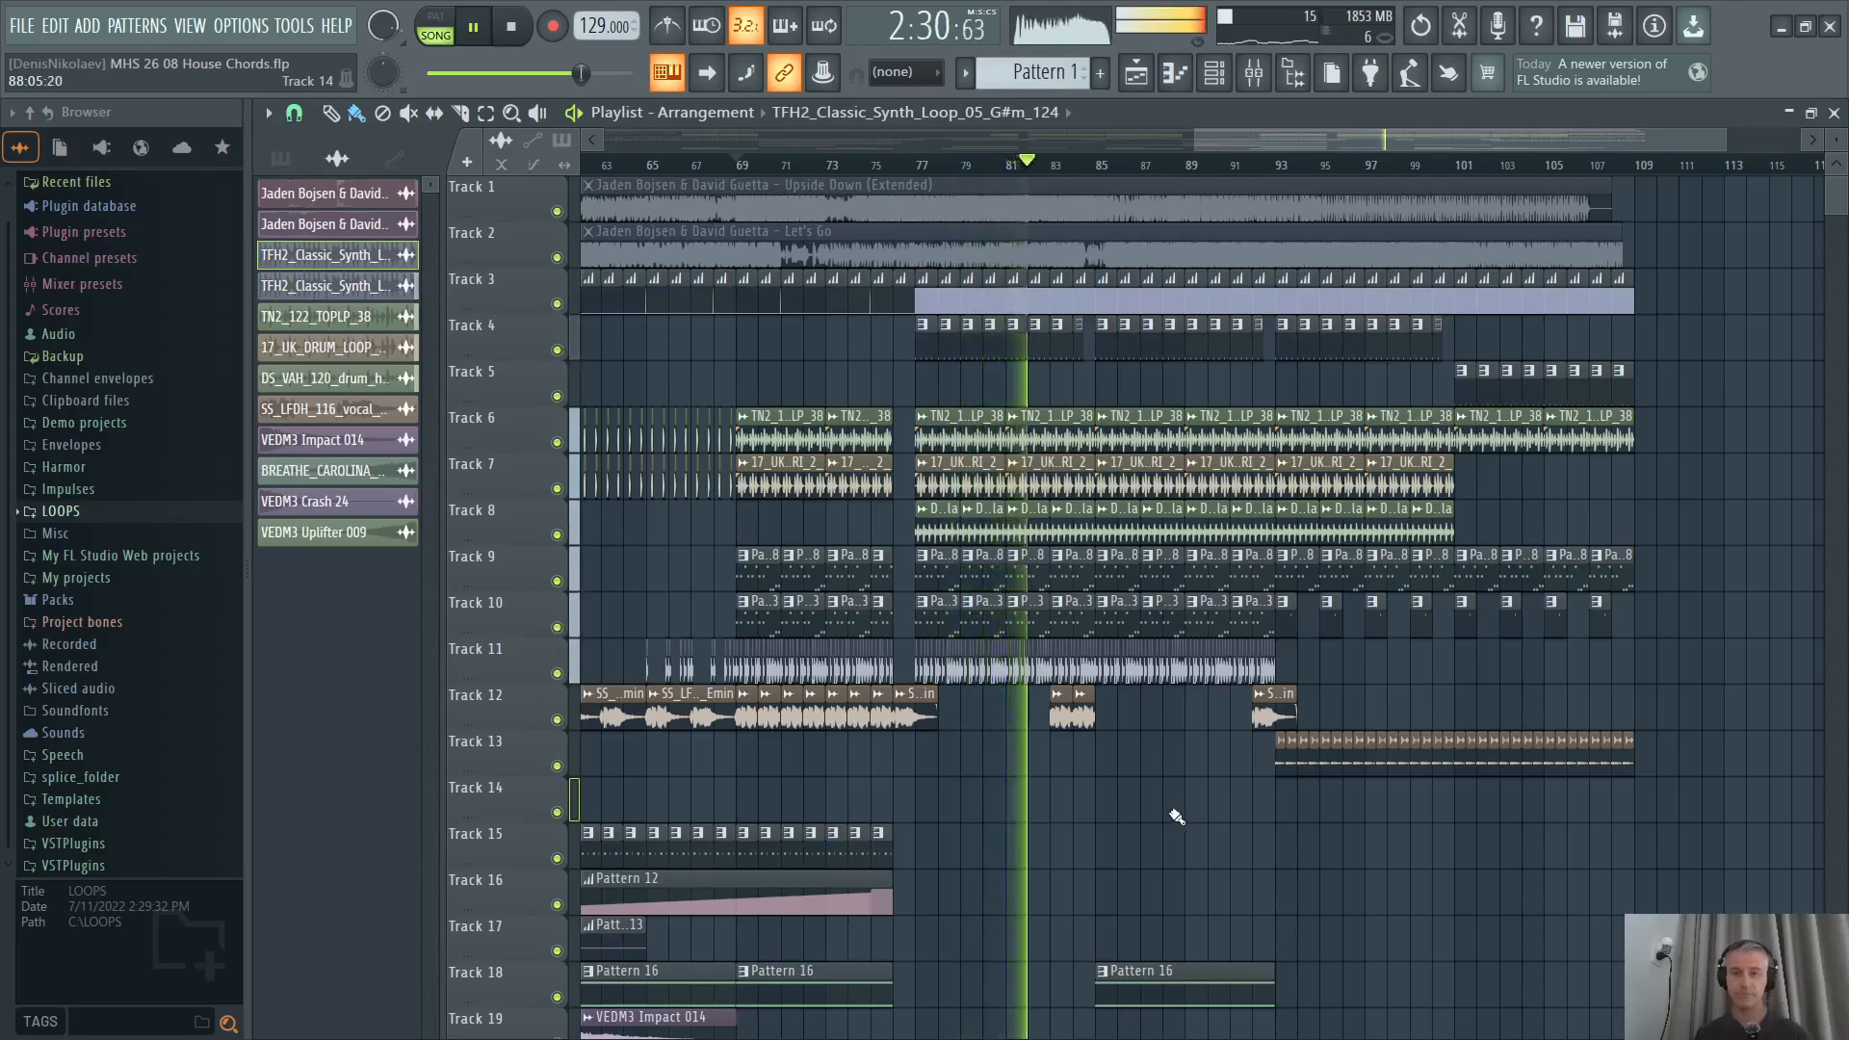
Skip playback to bar 90 and examine the transition from the second drop into the outro.
{"action": "scroll", "coordinate": [1286, 834], "scroll_direction": "up", "scroll_amount": 2}
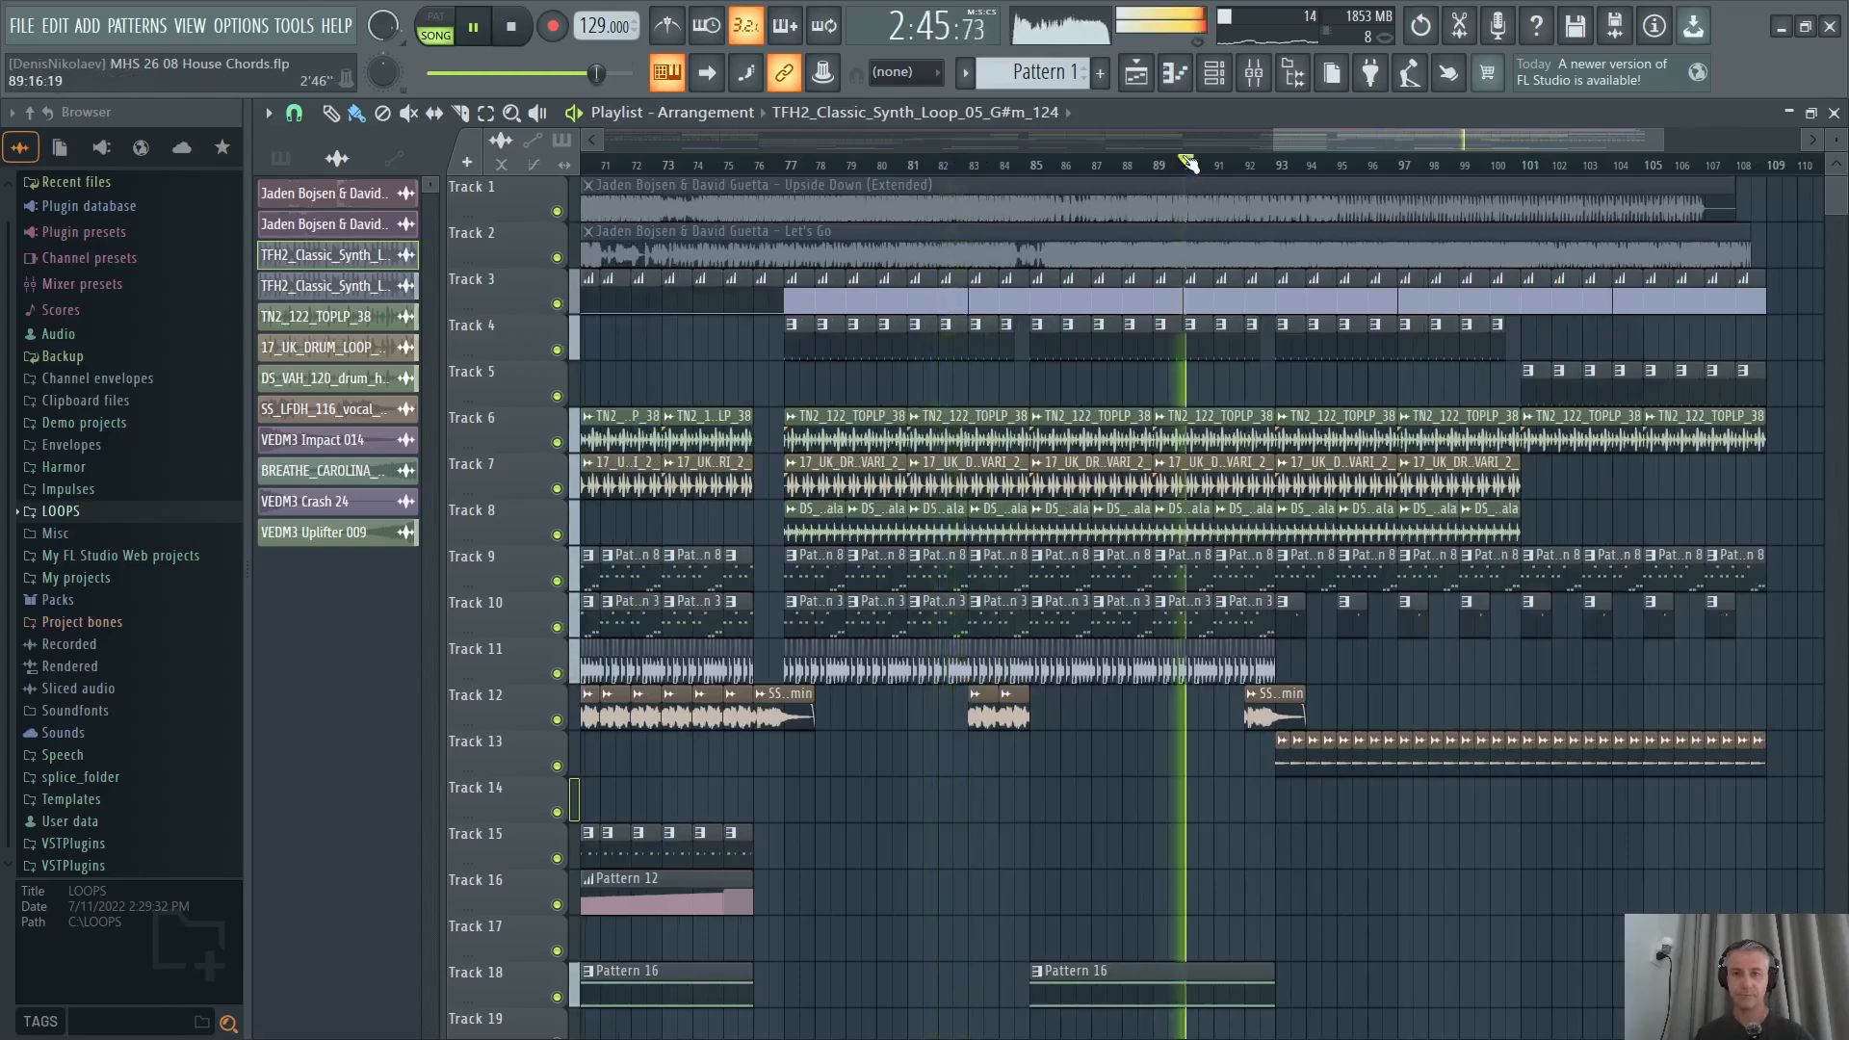
{"action": "scroll", "coordinate": [1302, 590], "scroll_direction": "up", "scroll_amount": 3}
{"action": "scroll", "coordinate": [1073, 713], "scroll_direction": "down", "scroll_amount": 3}
{"action": "scroll", "coordinate": [1229, 799], "scroll_direction": "up", "scroll_amount": 3}
{"action": "scroll", "coordinate": [1234, 801], "scroll_direction": "down", "scroll_amount": 3}
{"action": "scroll", "coordinate": [1286, 807], "scroll_direction": "down", "scroll_amount": 2}
{"action": "scroll", "coordinate": [1290, 812], "scroll_direction": "down", "scroll_amount": 1}
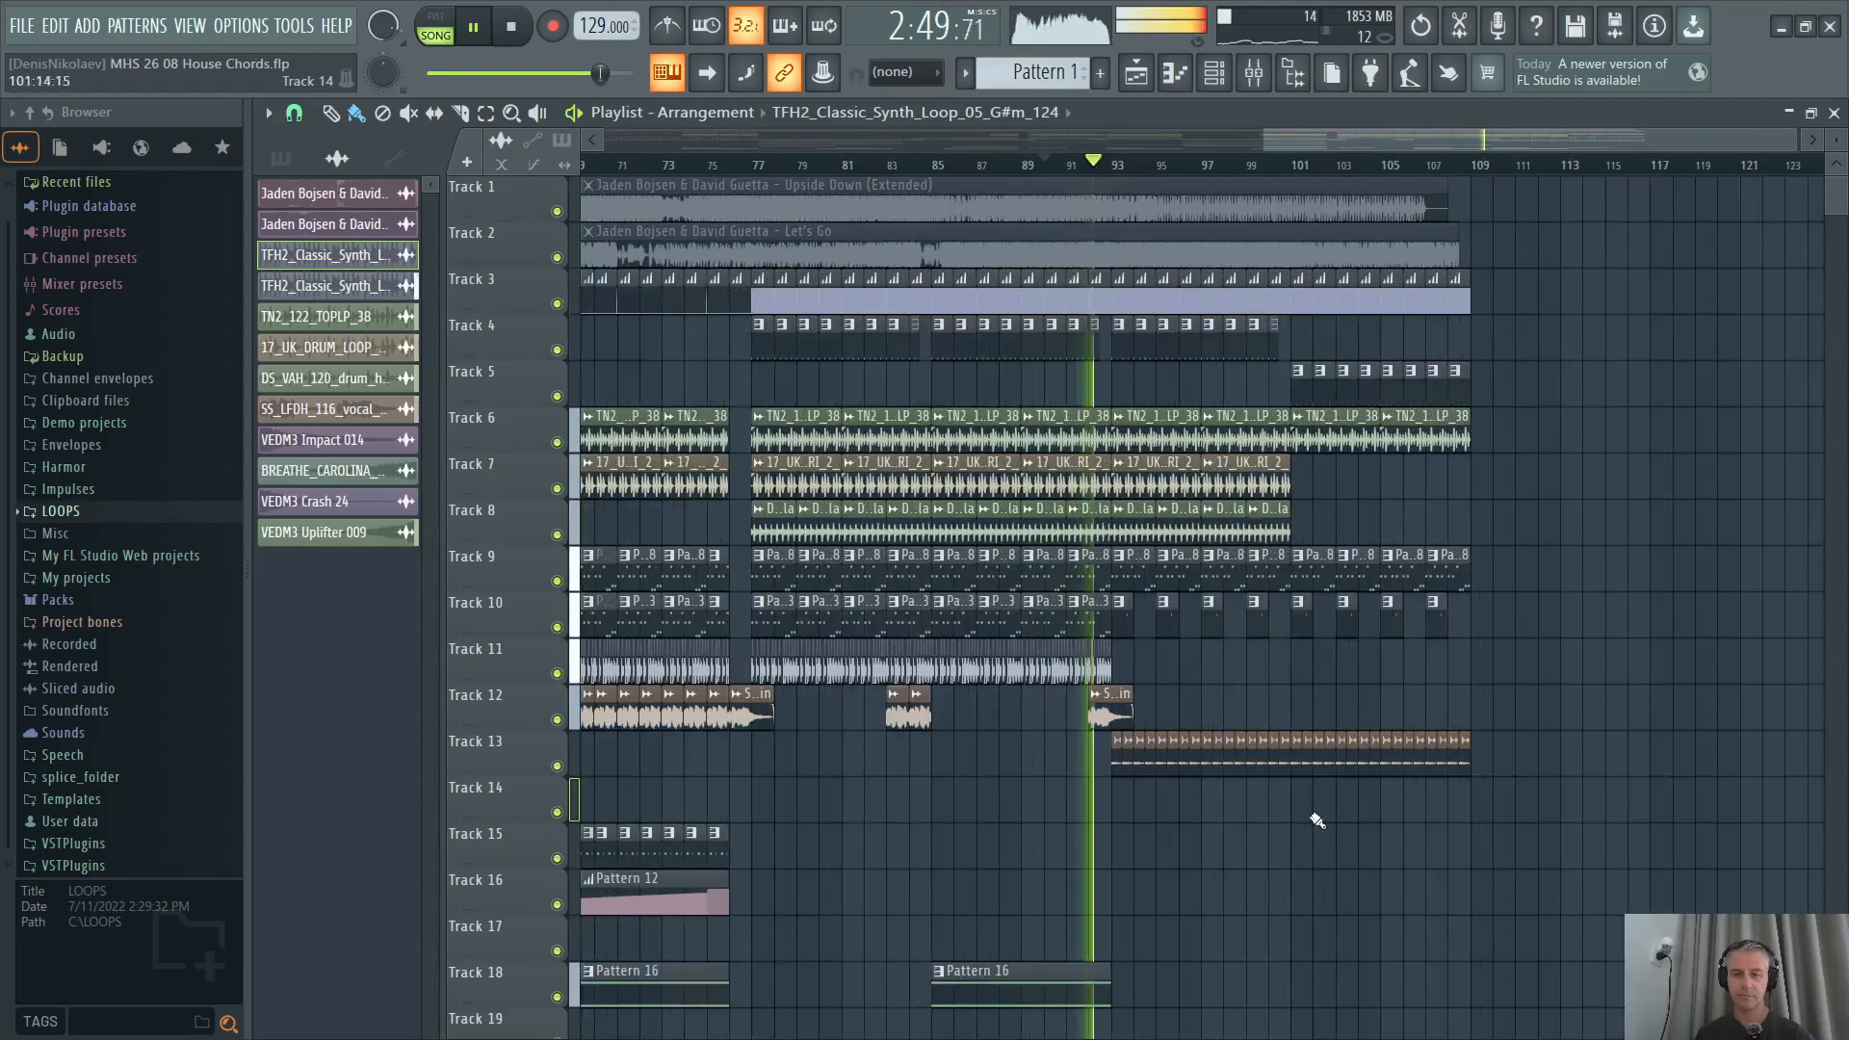
Look over the whole arrangement down to Track 22, stop playback and return the playhead to the start.
{"action": "scroll", "coordinate": [1535, 809], "scroll_direction": "down", "scroll_amount": 3}
{"action": "scroll", "coordinate": [1650, 805], "scroll_direction": "down", "scroll_amount": 4}
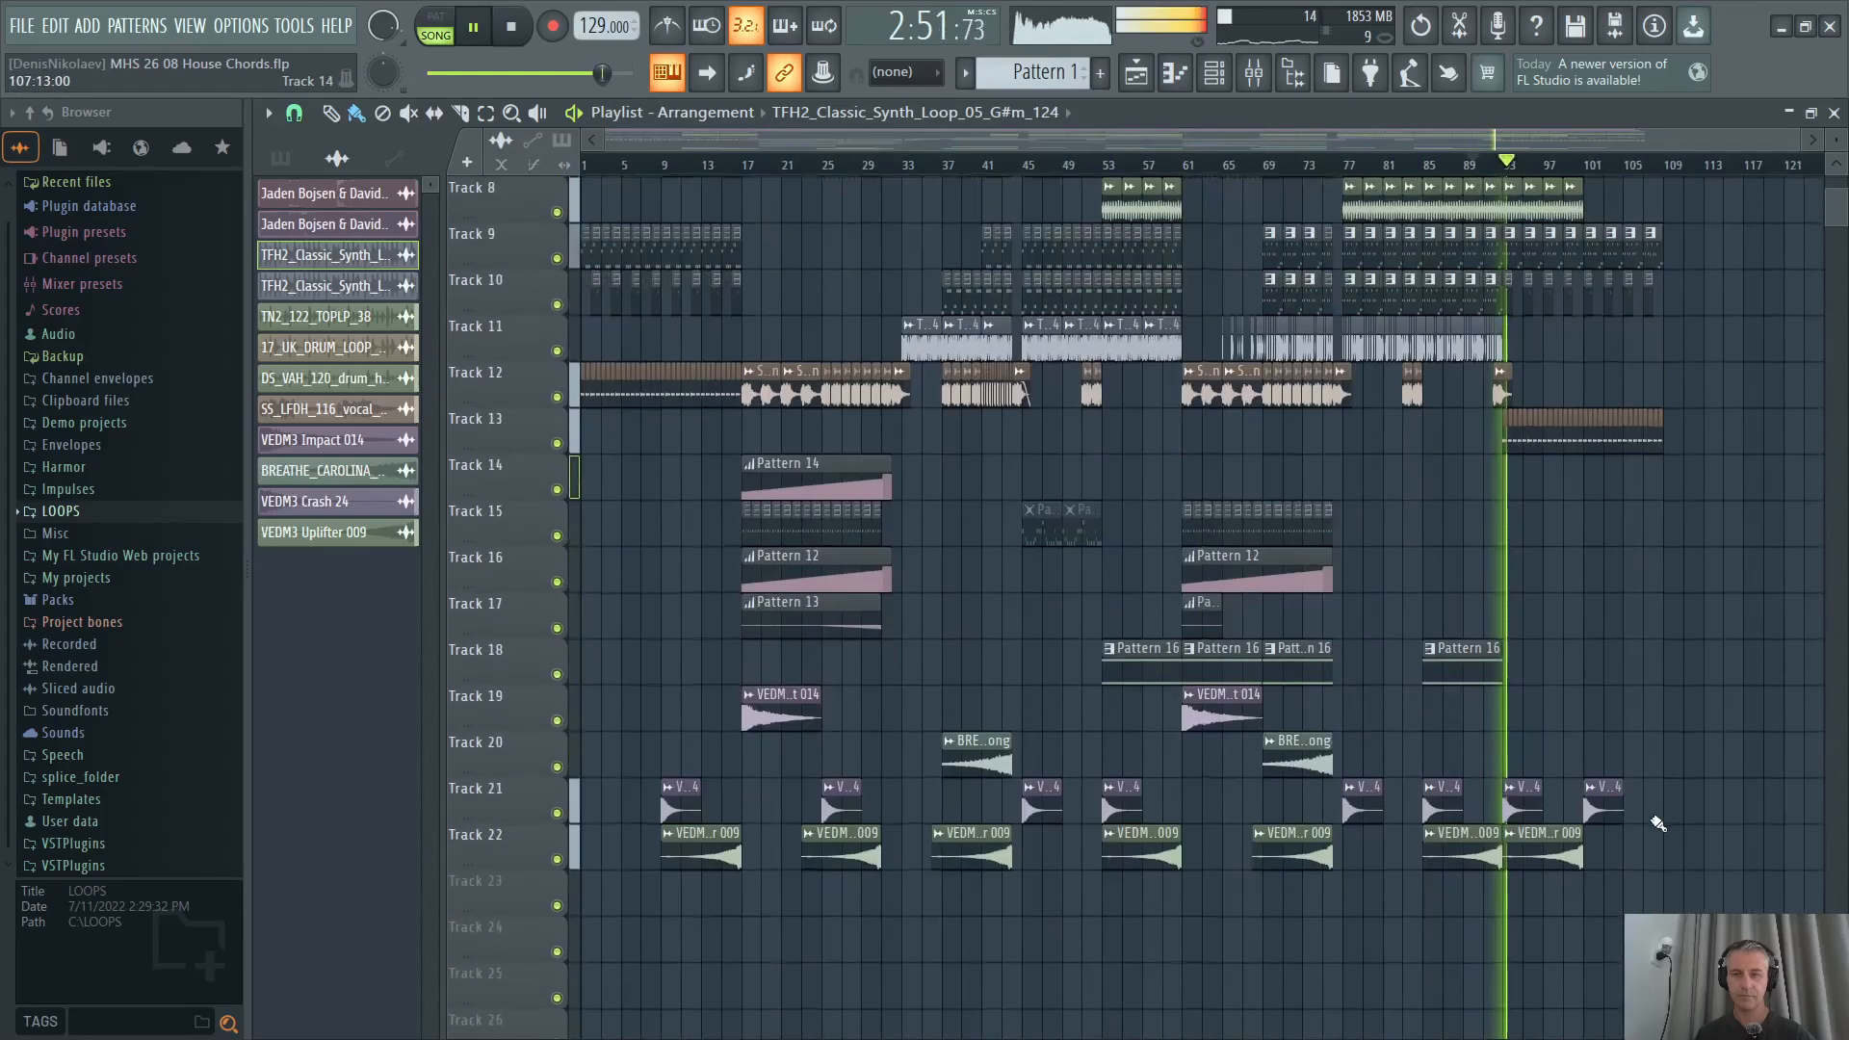
{"action": "scroll", "coordinate": [1655, 804], "scroll_direction": "up", "scroll_amount": 4}
{"action": "key", "text": "space"}
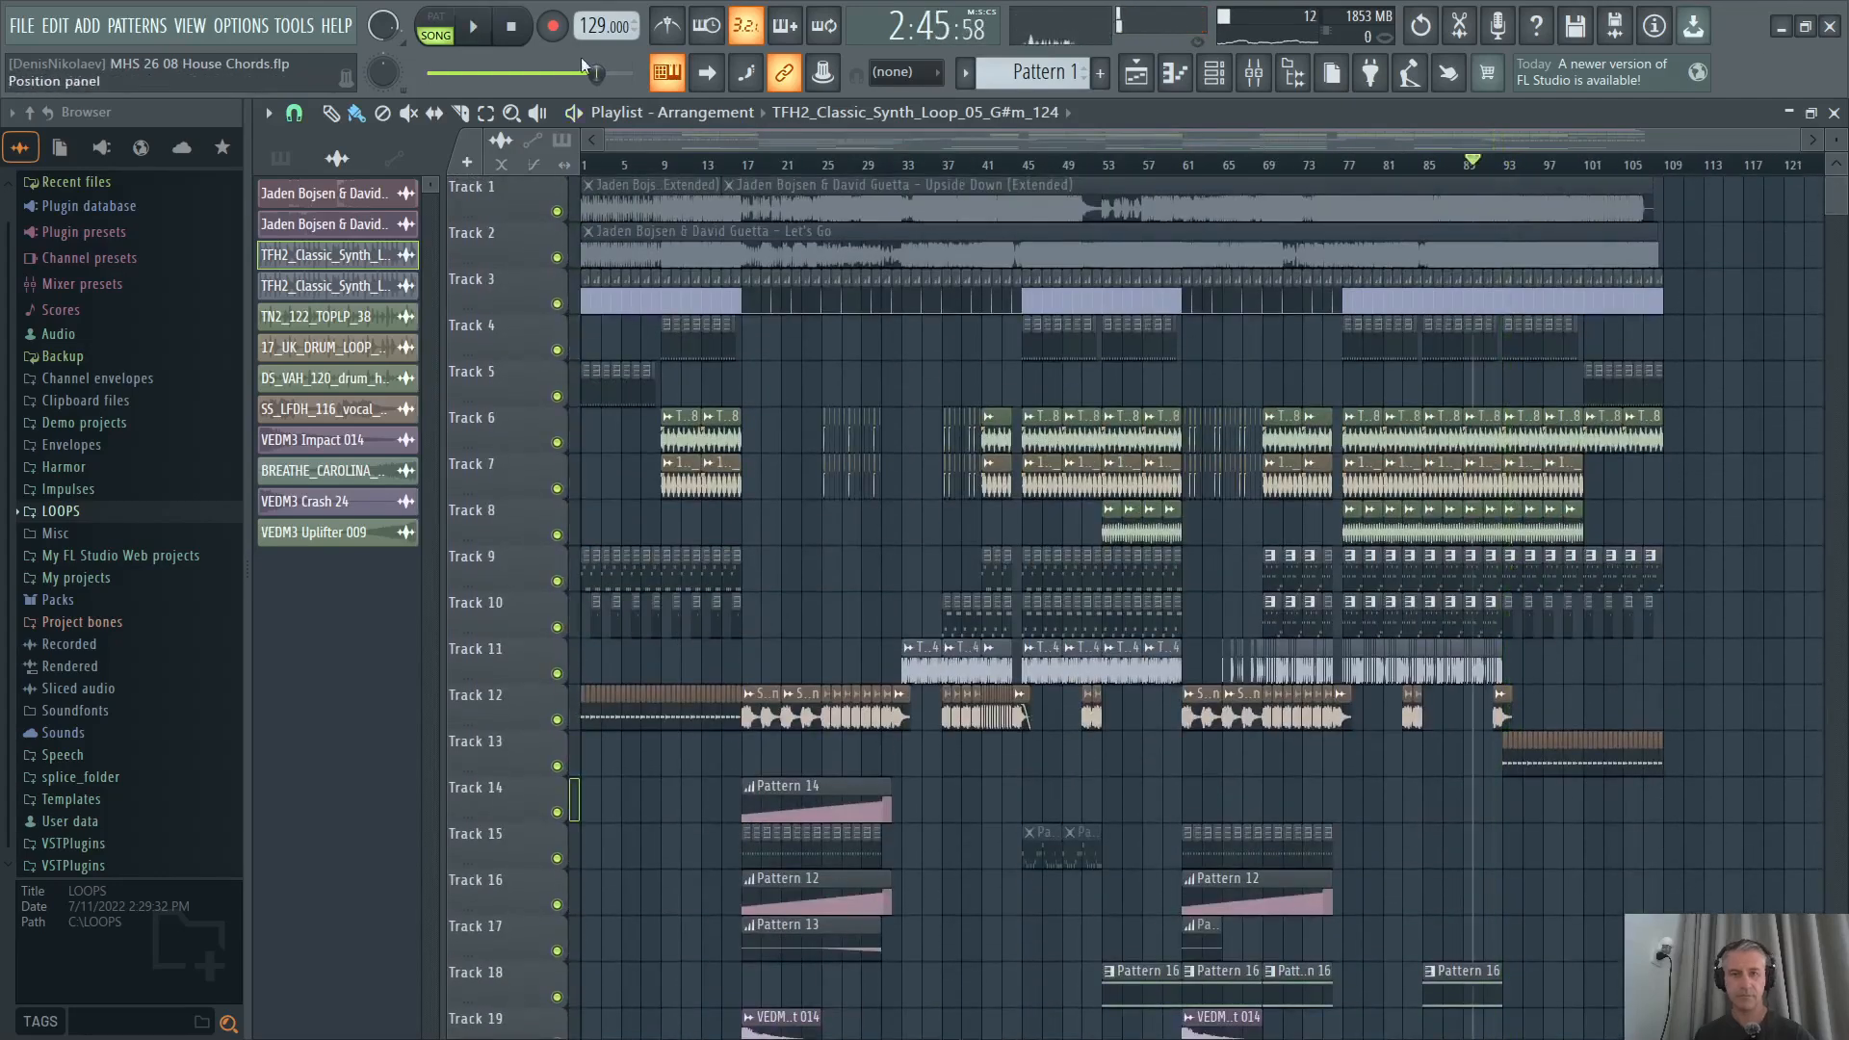
{"action": "left_click", "coordinate": [514, 29]}
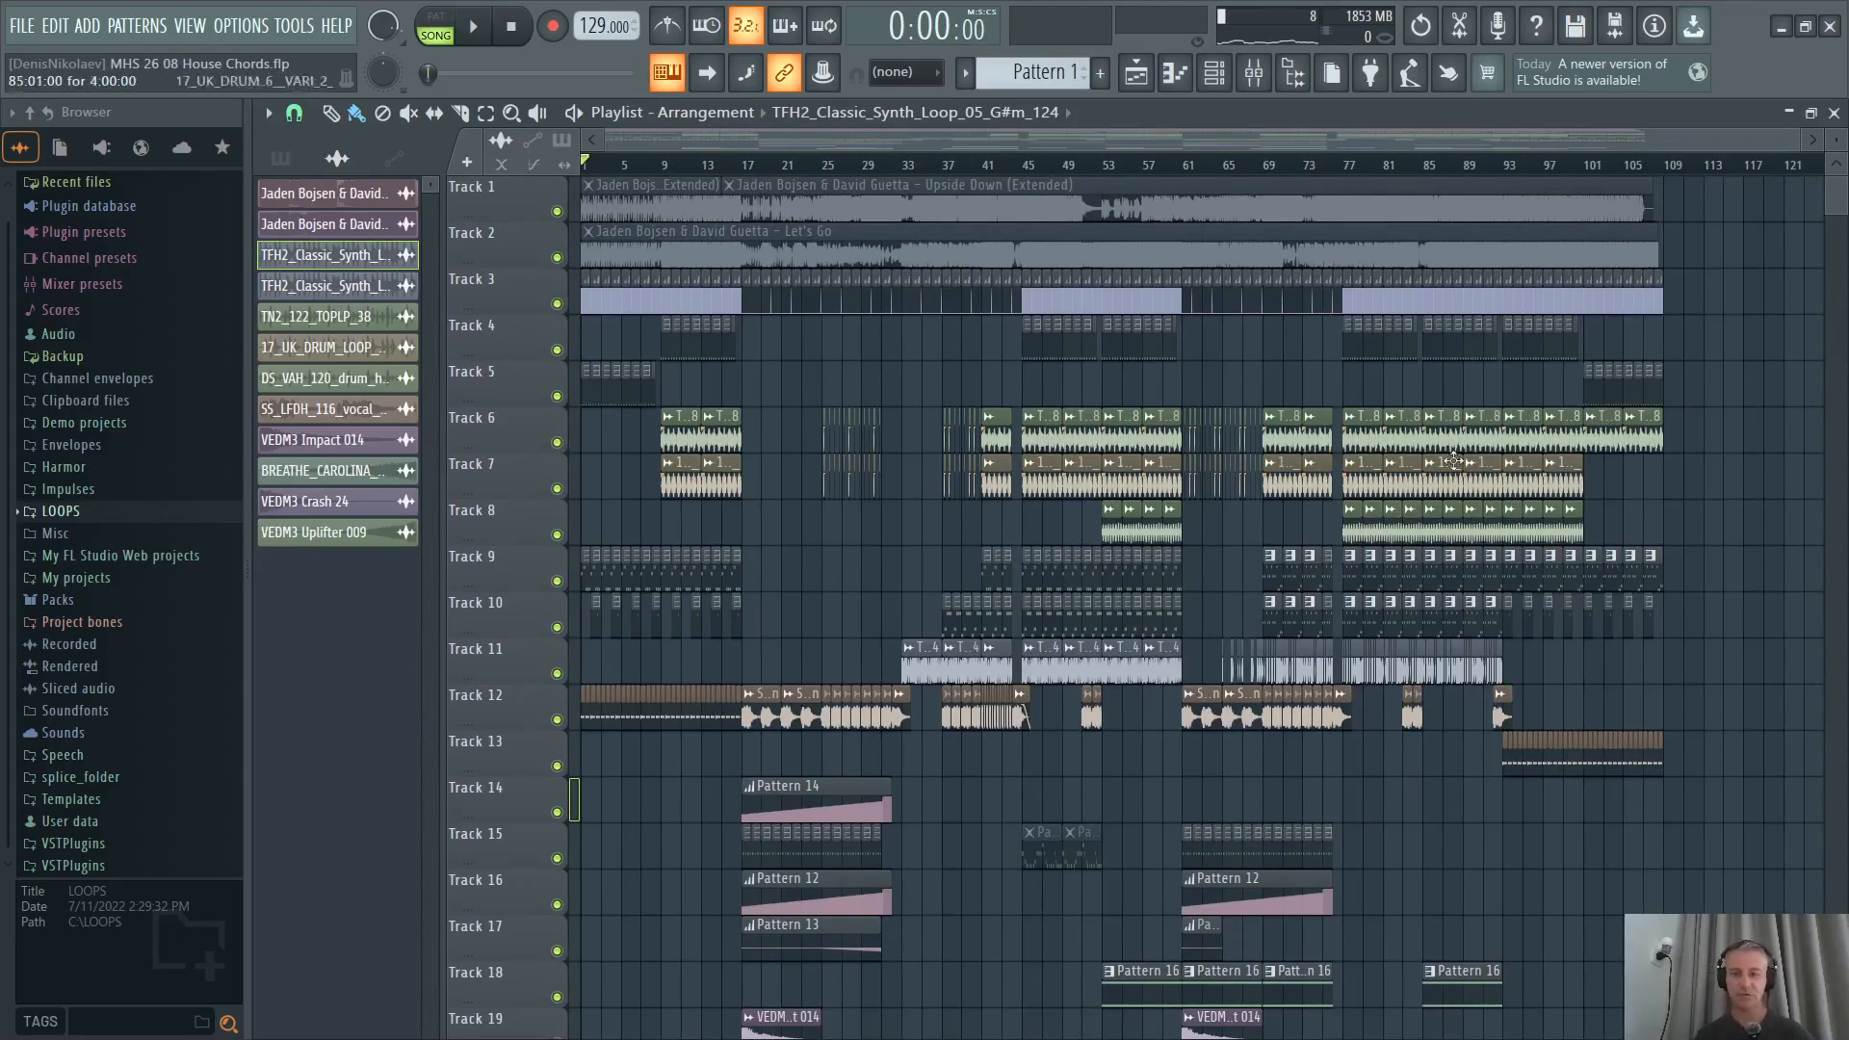
Restore the Playlist to its smaller window size and bring the first drop's tracks around bar 53 into view.
{"action": "scroll", "coordinate": [1281, 556], "scroll_direction": "up", "scroll_amount": 2}
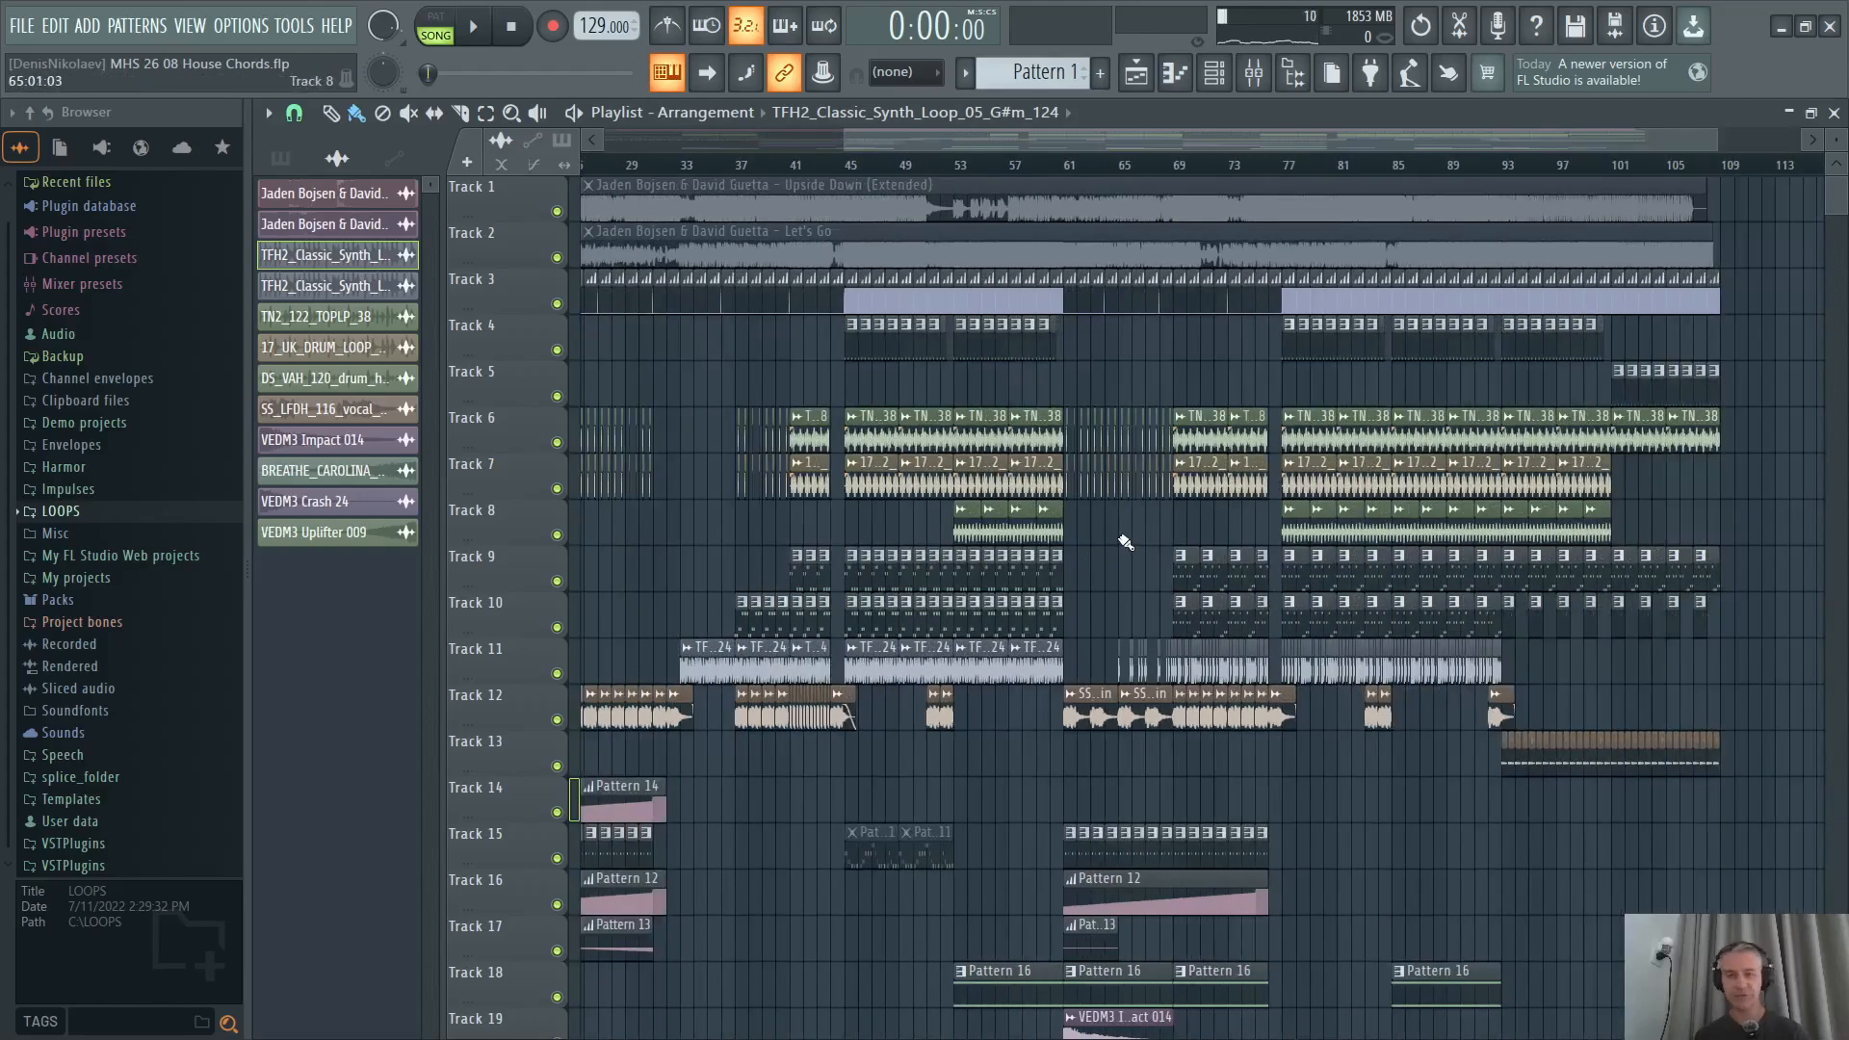
{"action": "double_click", "coordinate": [1452, 114]}
{"action": "scroll", "coordinate": [1377, 551], "scroll_direction": "up", "scroll_amount": 4}
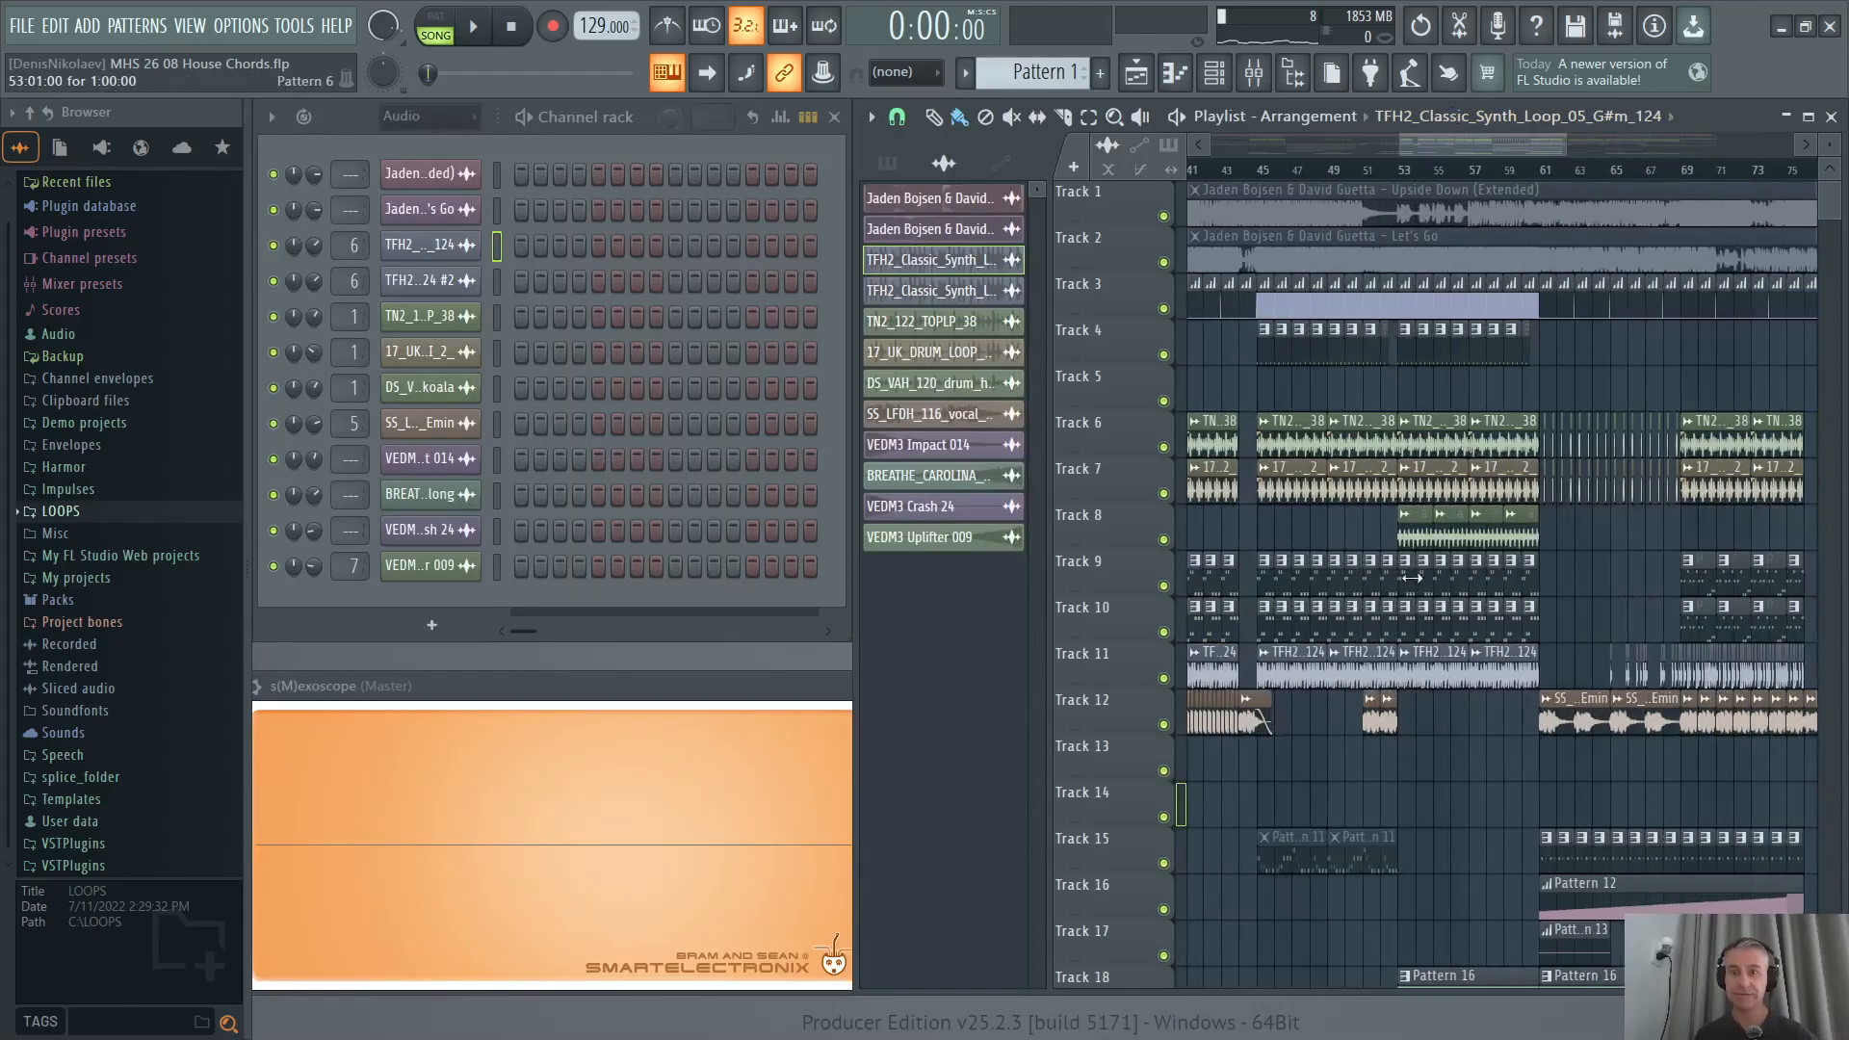
{"action": "scroll", "coordinate": [1288, 279], "scroll_direction": "up", "scroll_amount": 2}
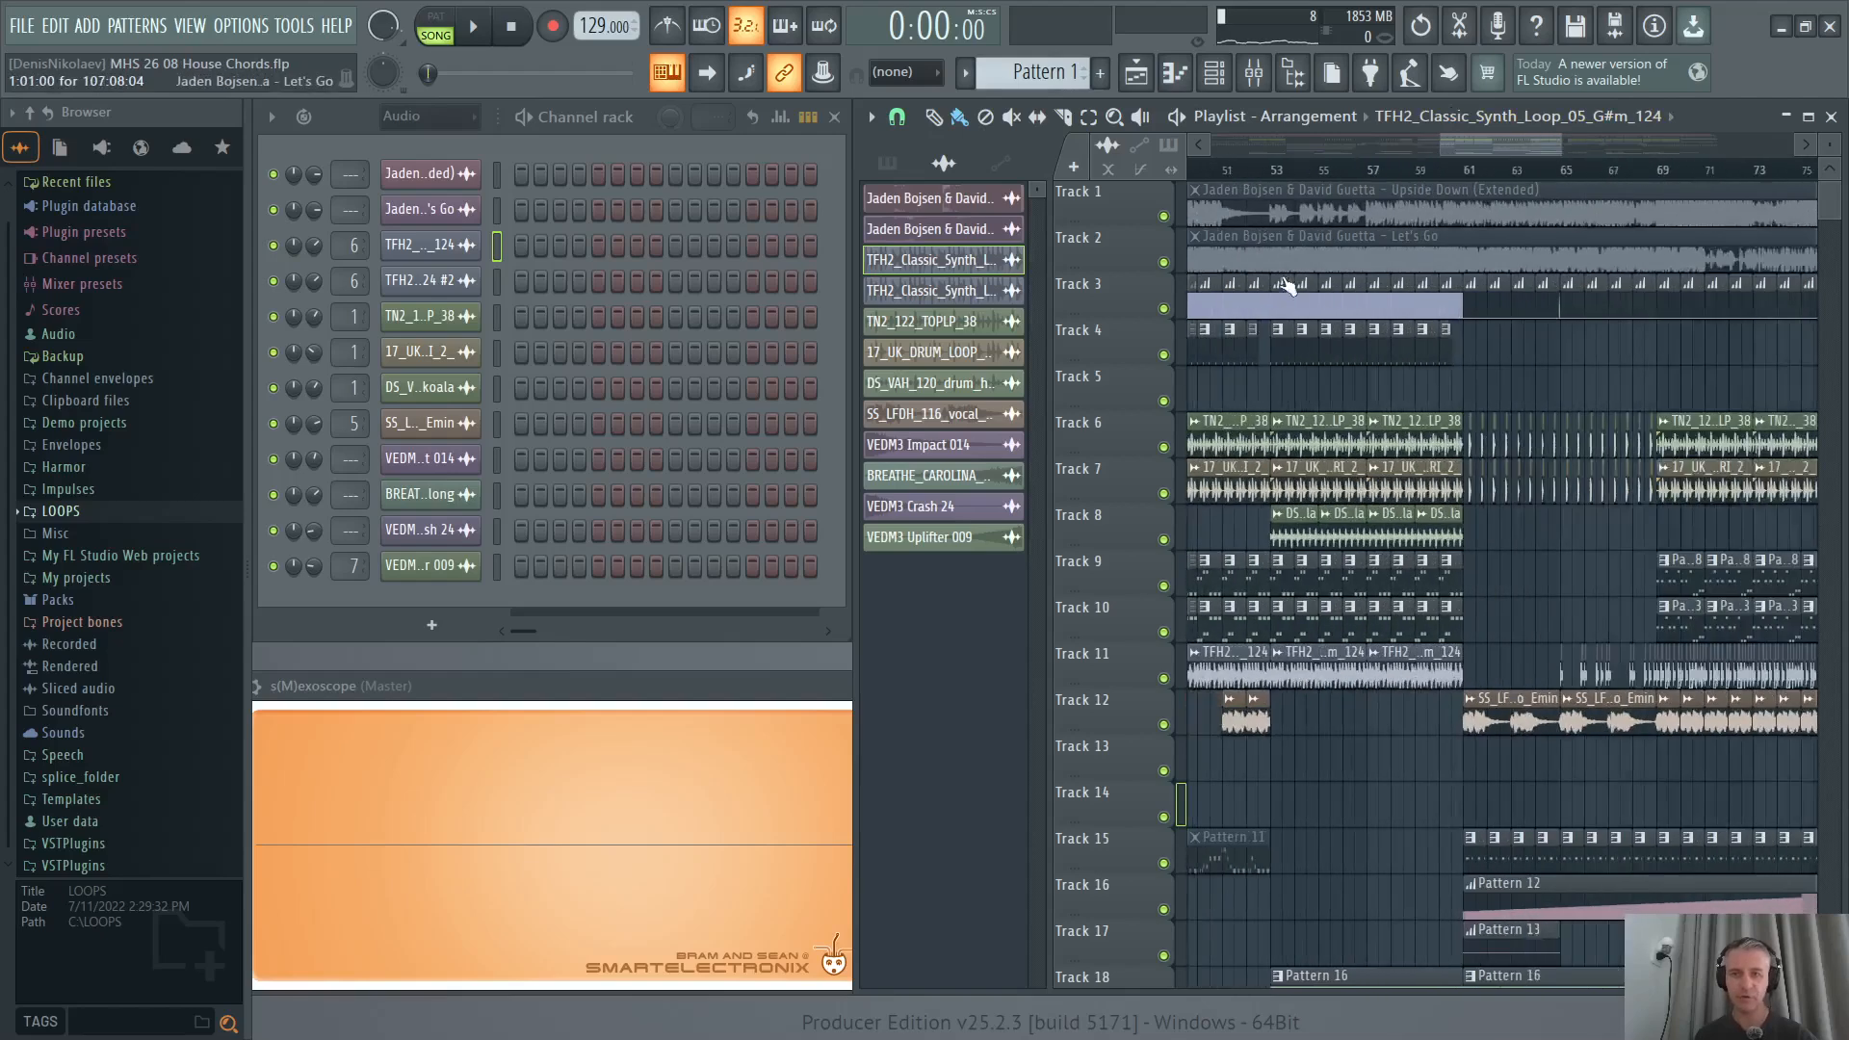
{"action": "scroll", "coordinate": [1286, 260], "scroll_direction": "down", "scroll_amount": 1}
Isolate Tracks 3 to 8, play the drum layers from bar 53 and stop playback.
{"action": "left_click", "coordinate": [1277, 170]}
{"action": "right_click", "coordinate": [1161, 308]}
{"action": "left_click", "coordinate": [1164, 355]}
{"action": "scroll", "coordinate": [1252, 397], "scroll_direction": "right", "scroll_amount": 1}
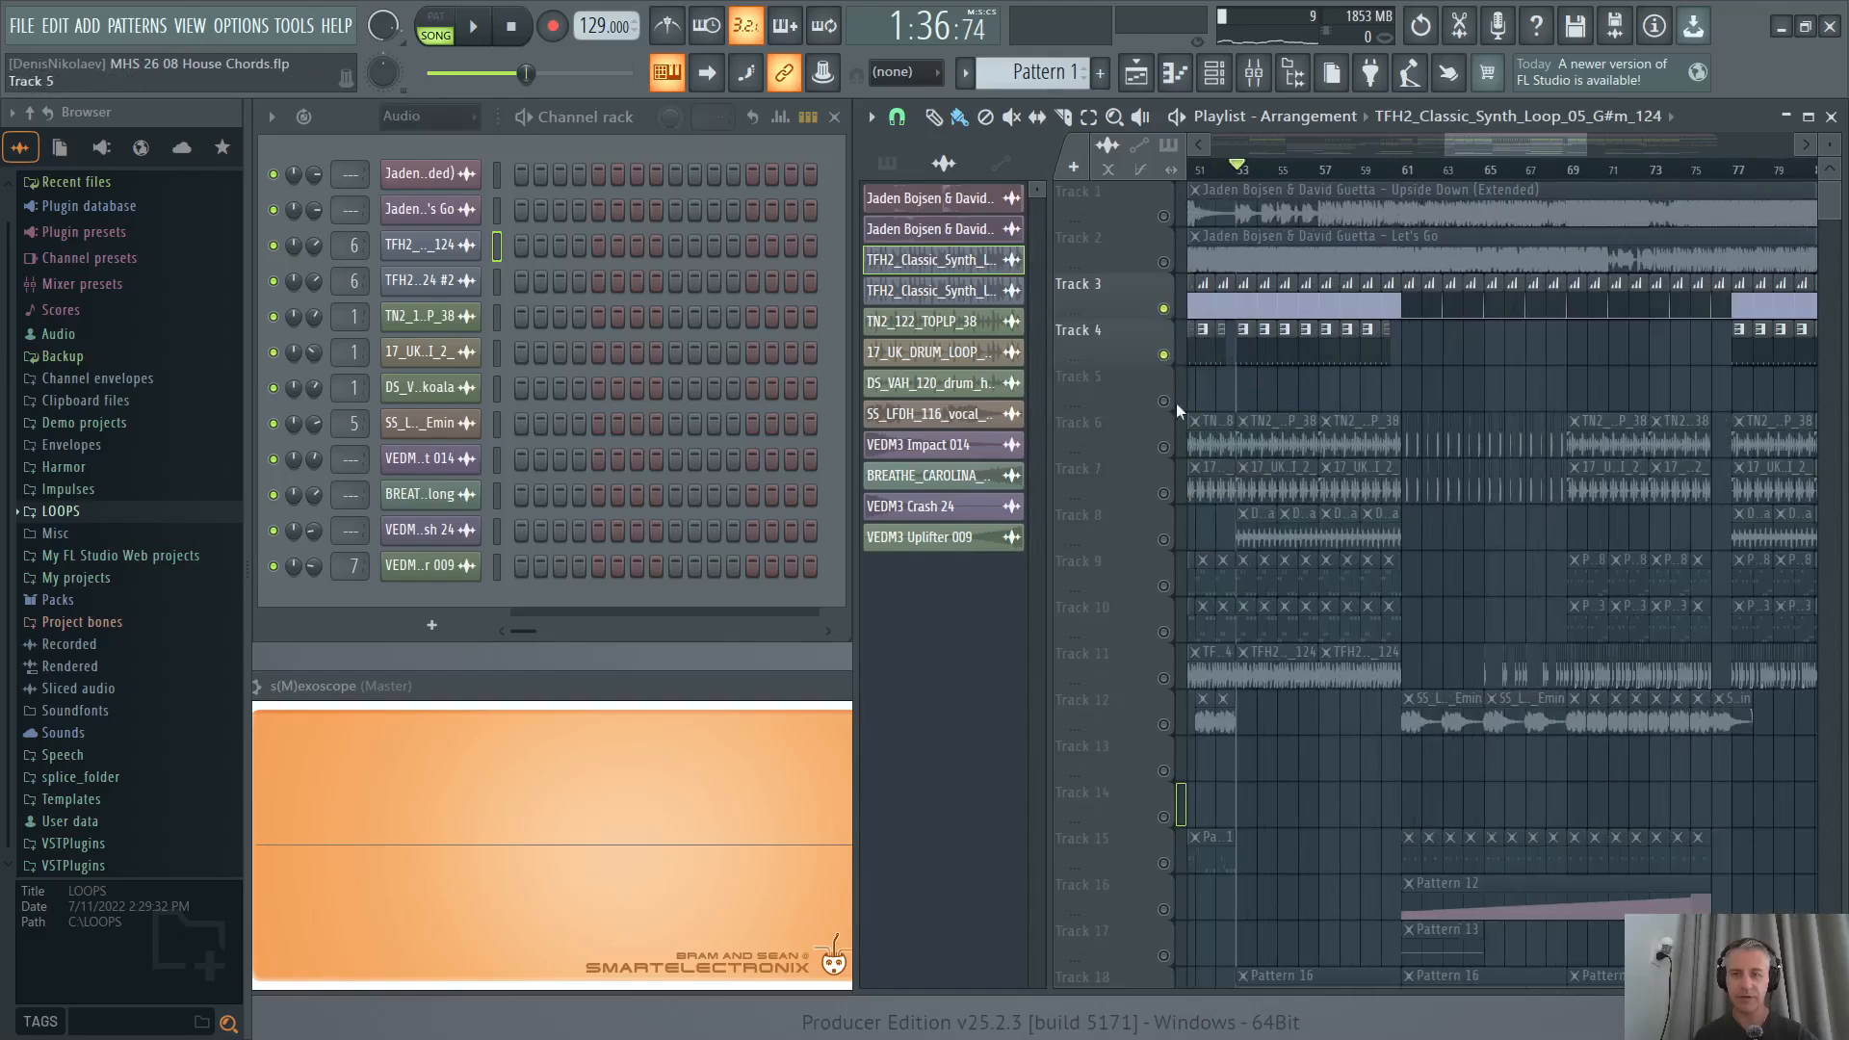
{"action": "left_click_drag", "start_coordinate": [1165, 446], "coordinate": [1165, 540]}
{"action": "scroll", "coordinate": [1353, 527], "scroll_direction": "down", "scroll_amount": 2}
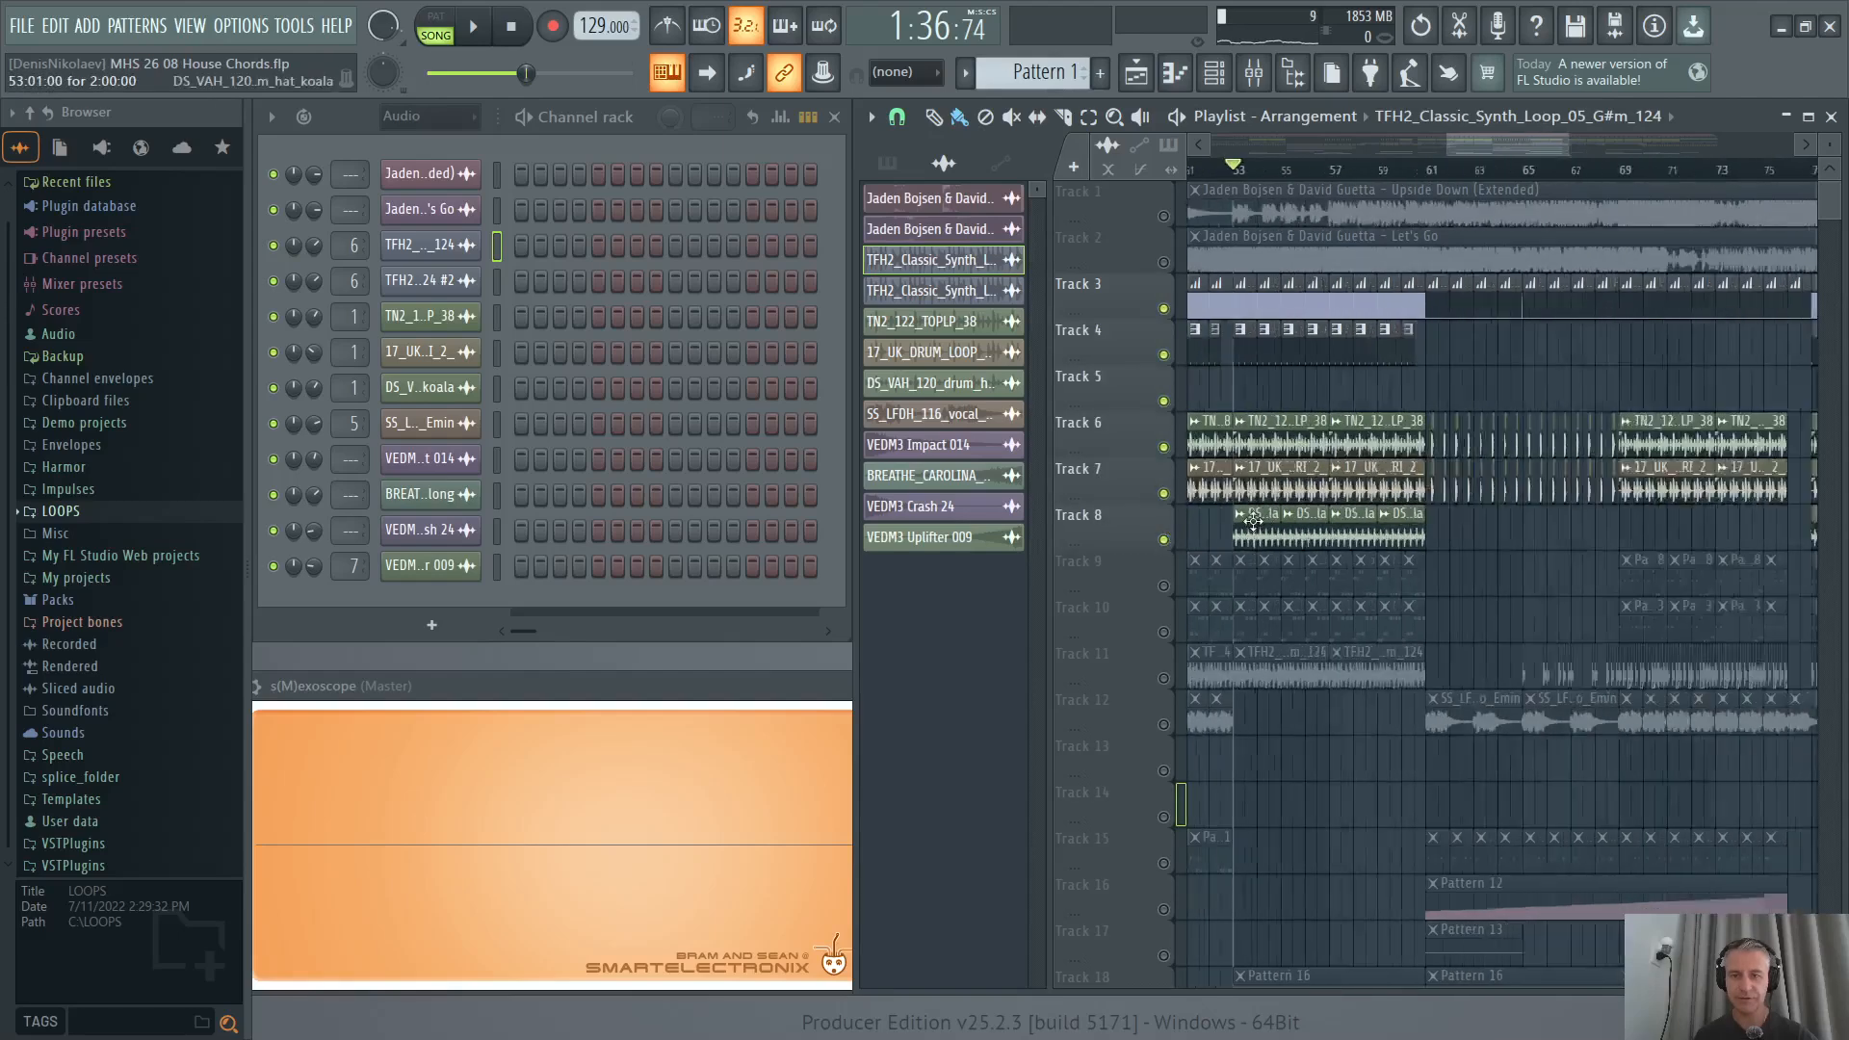
{"action": "key", "text": "space"}
{"action": "scroll", "coordinate": [1300, 500], "scroll_direction": "up", "scroll_amount": 1}
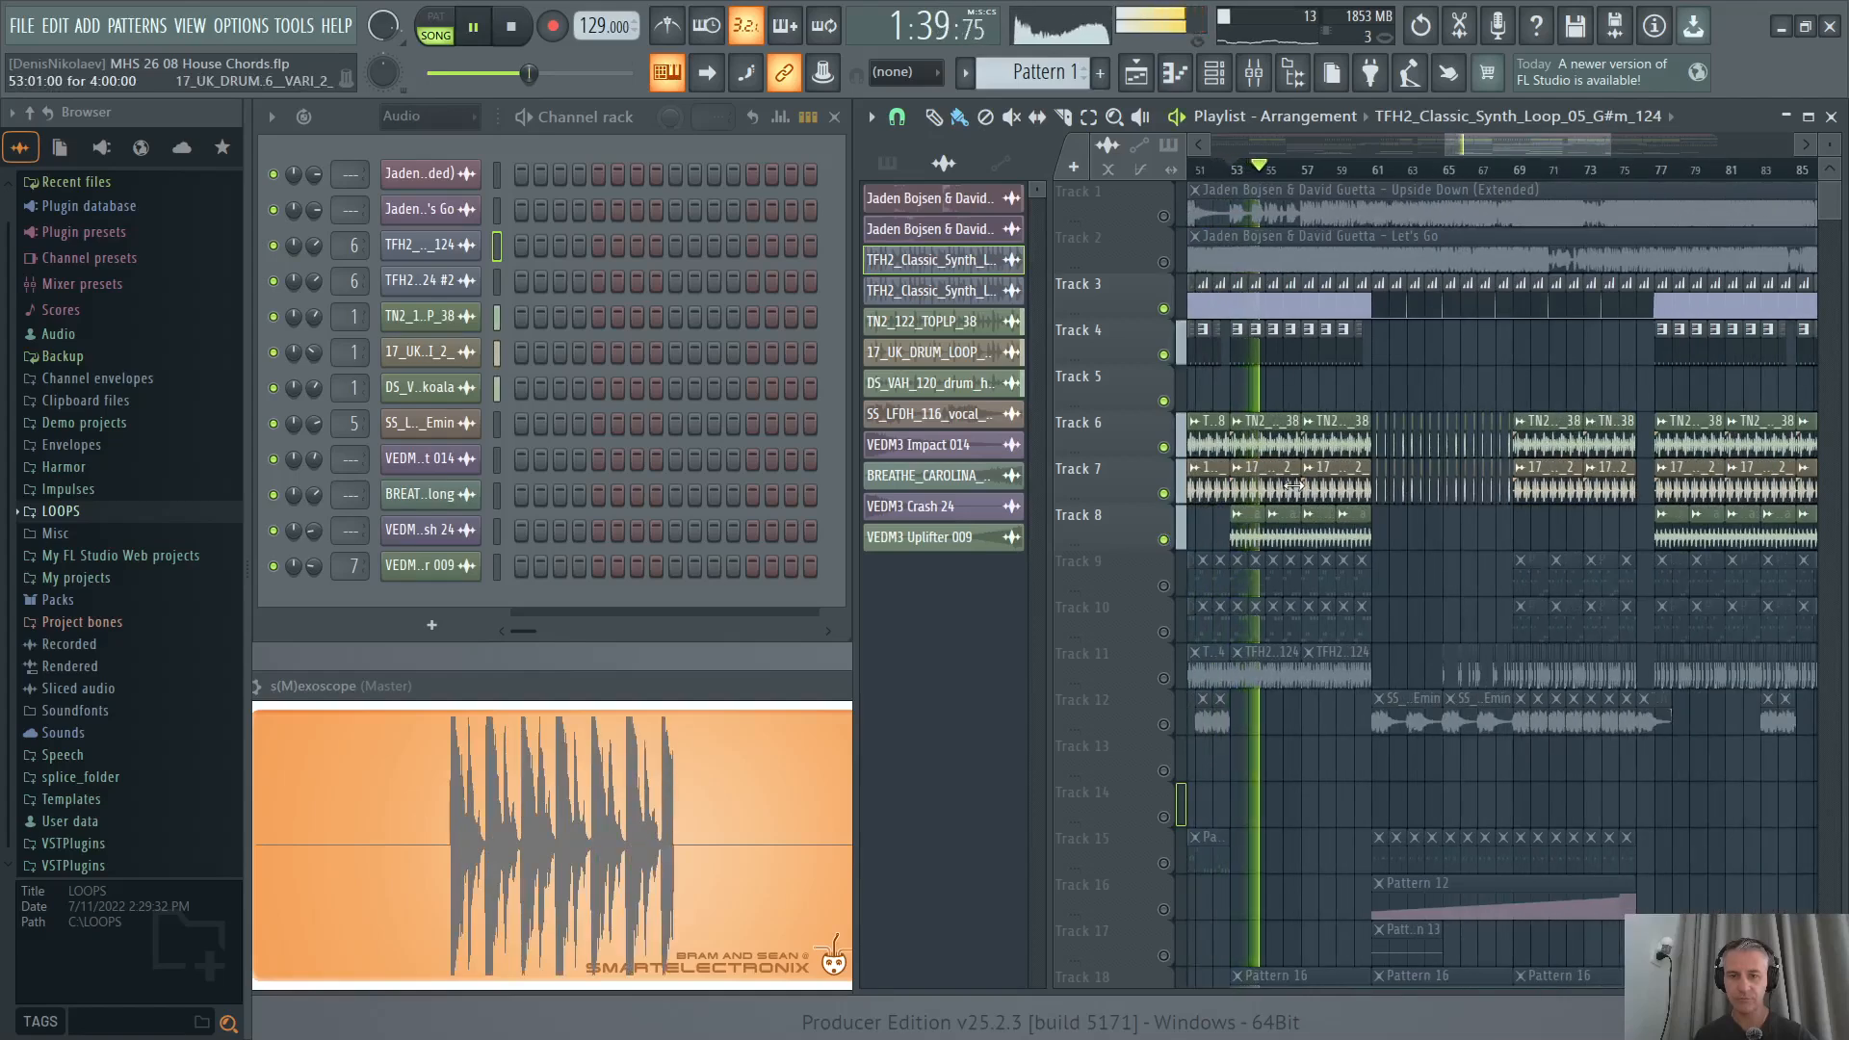
{"action": "key", "text": "space"}
Solo Track 9, play its Pattern 6 clips from bar 53 and stop playback.
{"action": "right_click", "coordinate": [1163, 585]}
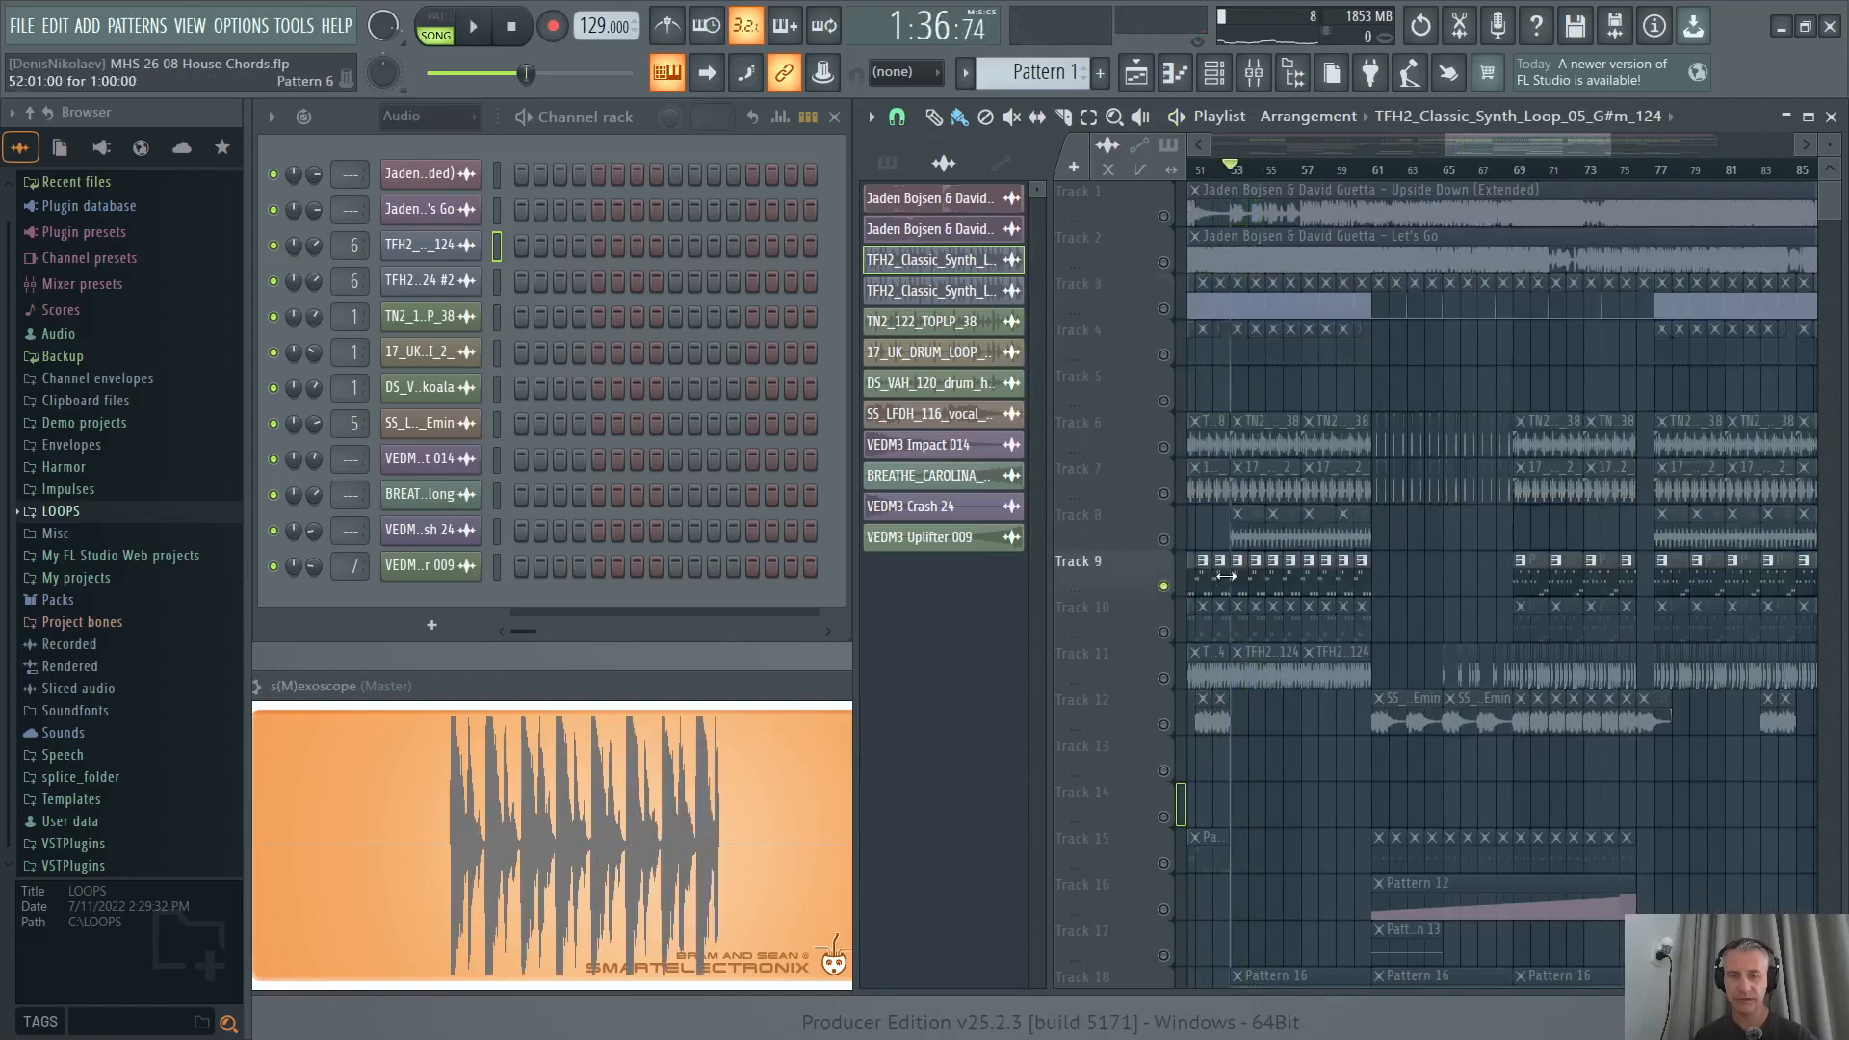
{"action": "left_click", "coordinate": [1239, 580]}
{"action": "scroll", "coordinate": [1238, 581], "scroll_direction": "up", "scroll_amount": 3}
{"action": "scroll", "coordinate": [1348, 581], "scroll_direction": "down", "scroll_amount": 2}
{"action": "key", "text": "space"}
{"action": "scroll", "coordinate": [1337, 583], "scroll_direction": "up", "scroll_amount": 2}
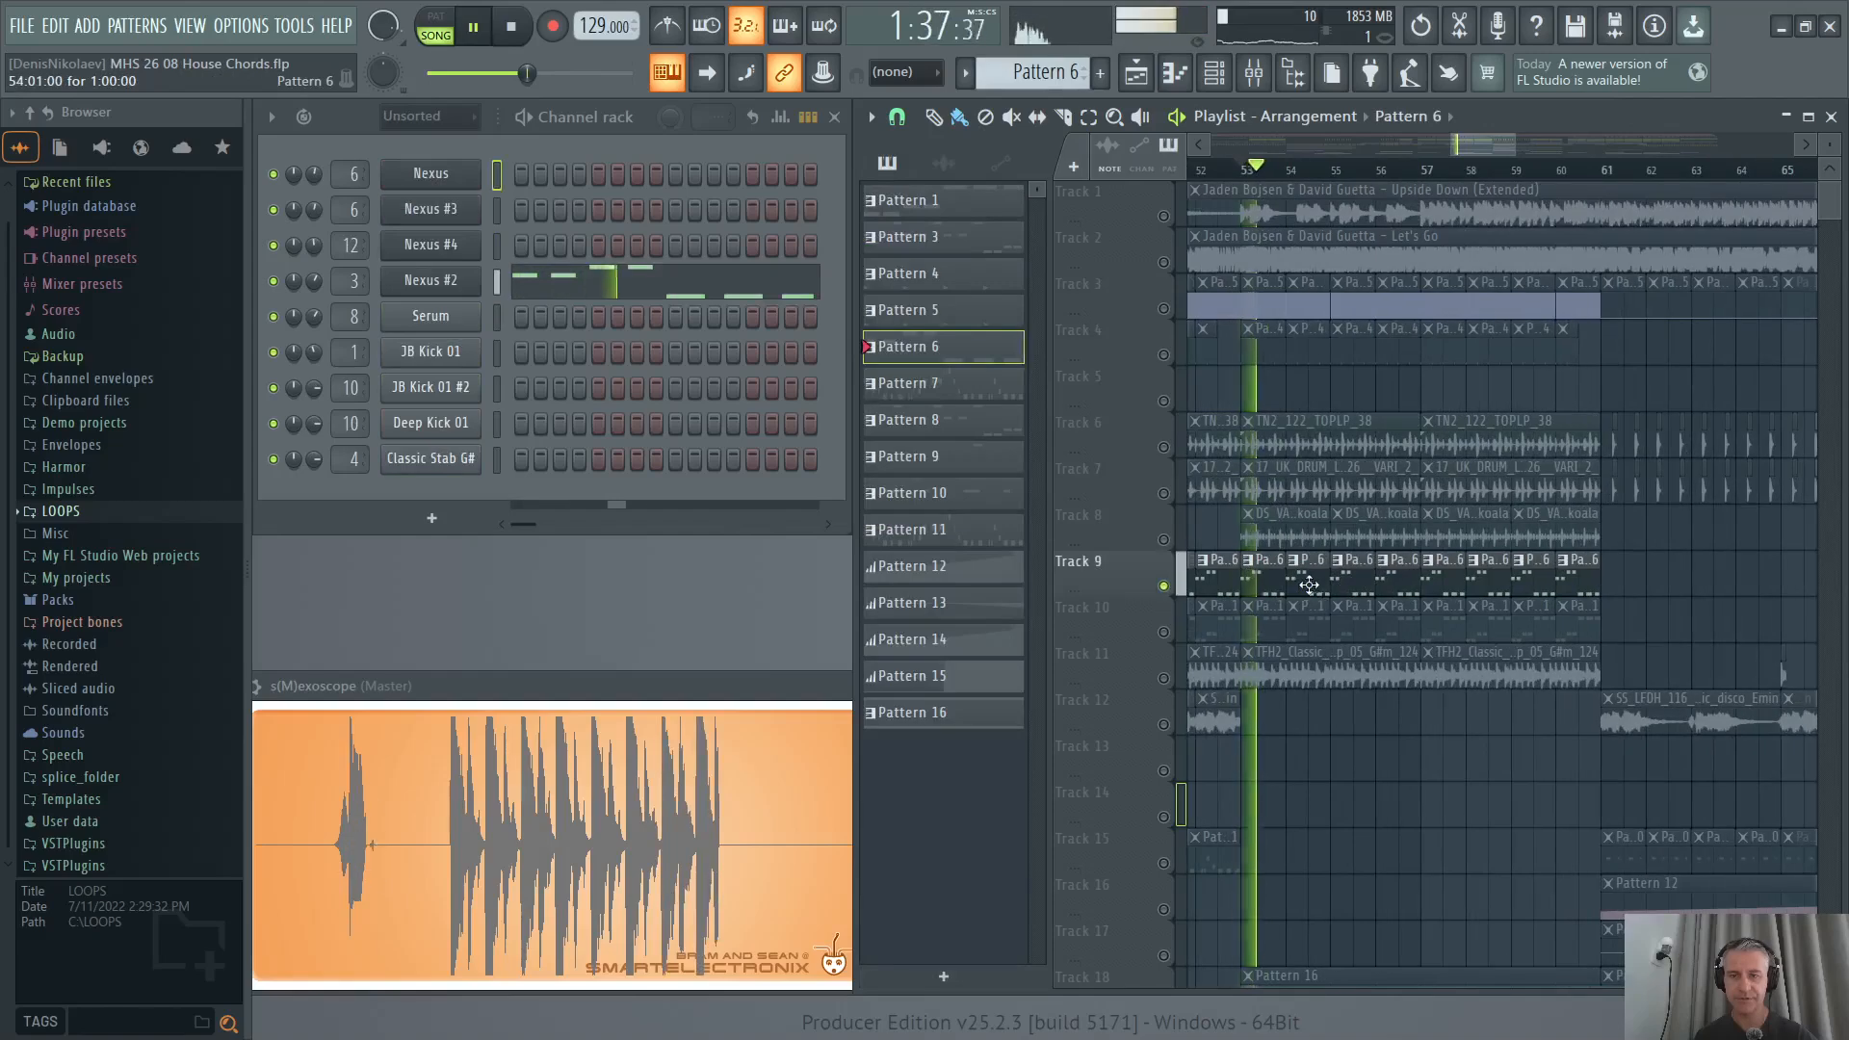
{"action": "scroll", "coordinate": [1307, 585], "scroll_direction": "down", "scroll_amount": 2}
{"action": "scroll", "coordinate": [1181, 500], "scroll_direction": "down", "scroll_amount": 1}
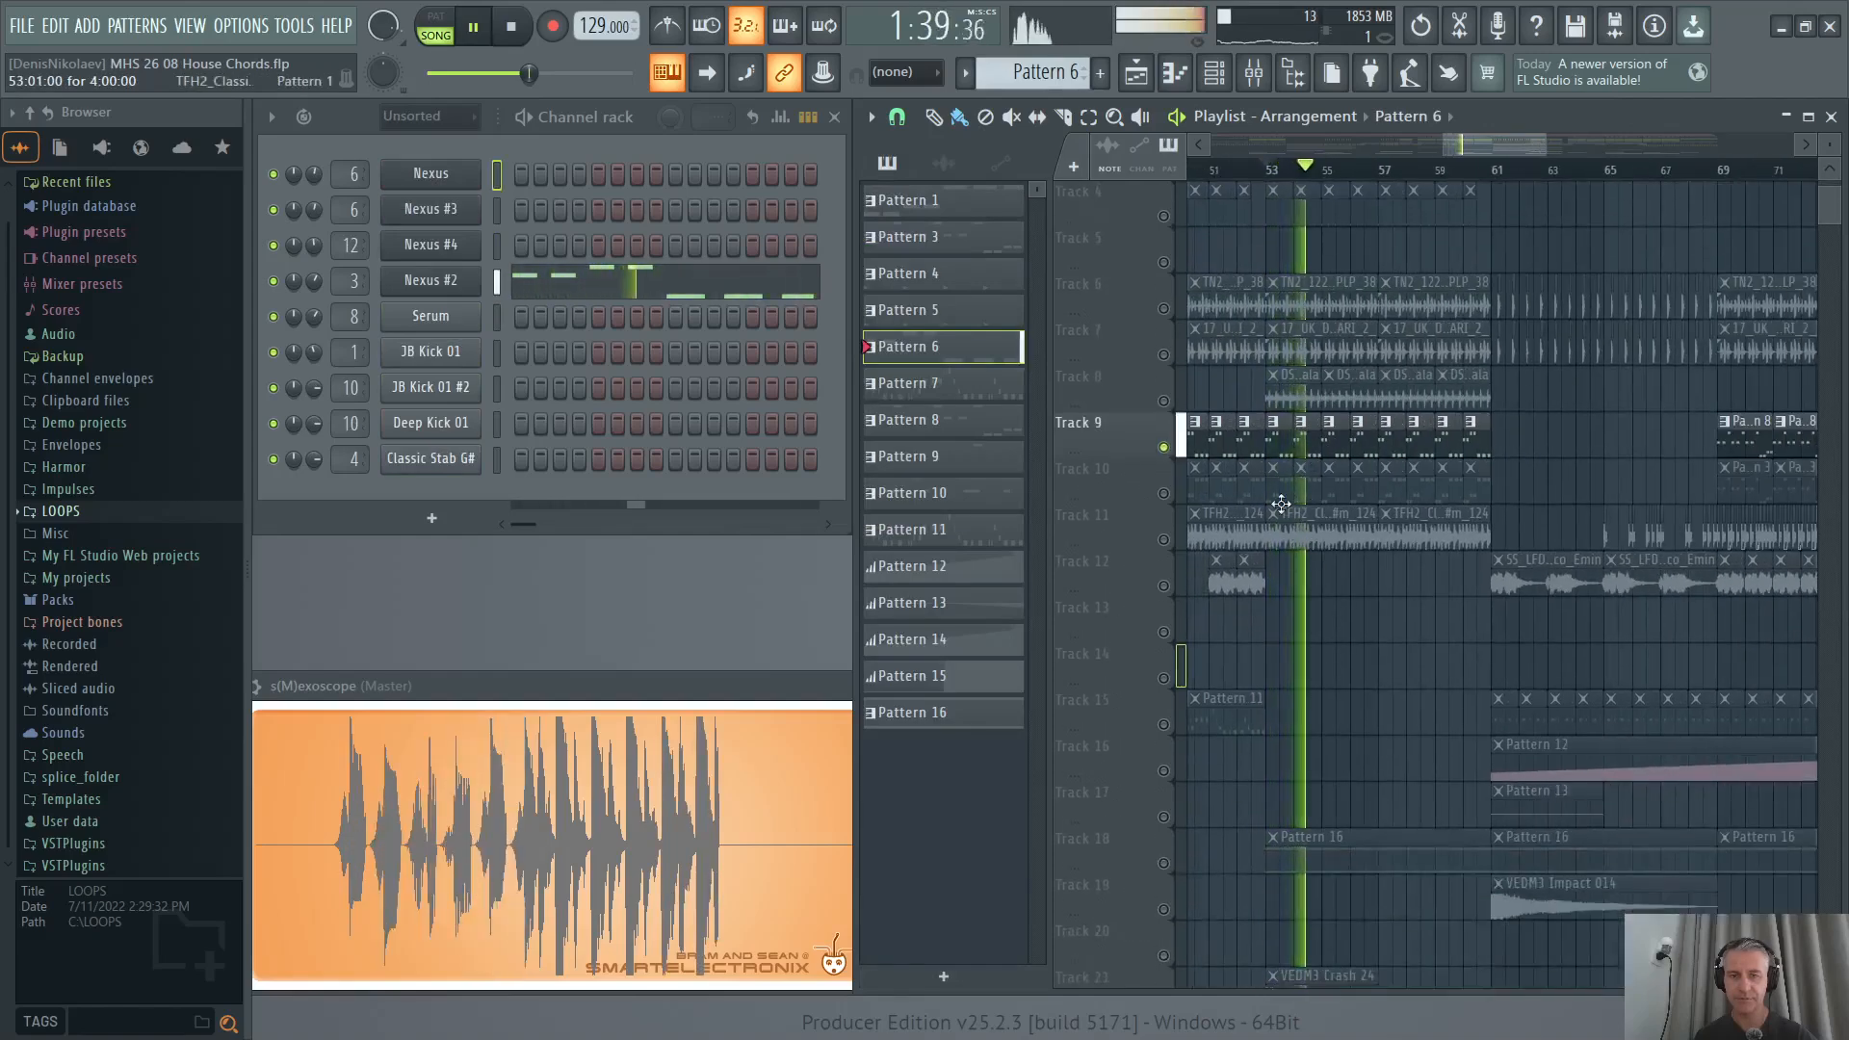
{"action": "key", "text": "space"}
Solo Track 10, play its Pattern 1 chord clips from bar 53 and stop playback.
{"action": "right_click", "coordinate": [1163, 493]}
{"action": "left_click", "coordinate": [1277, 486]}
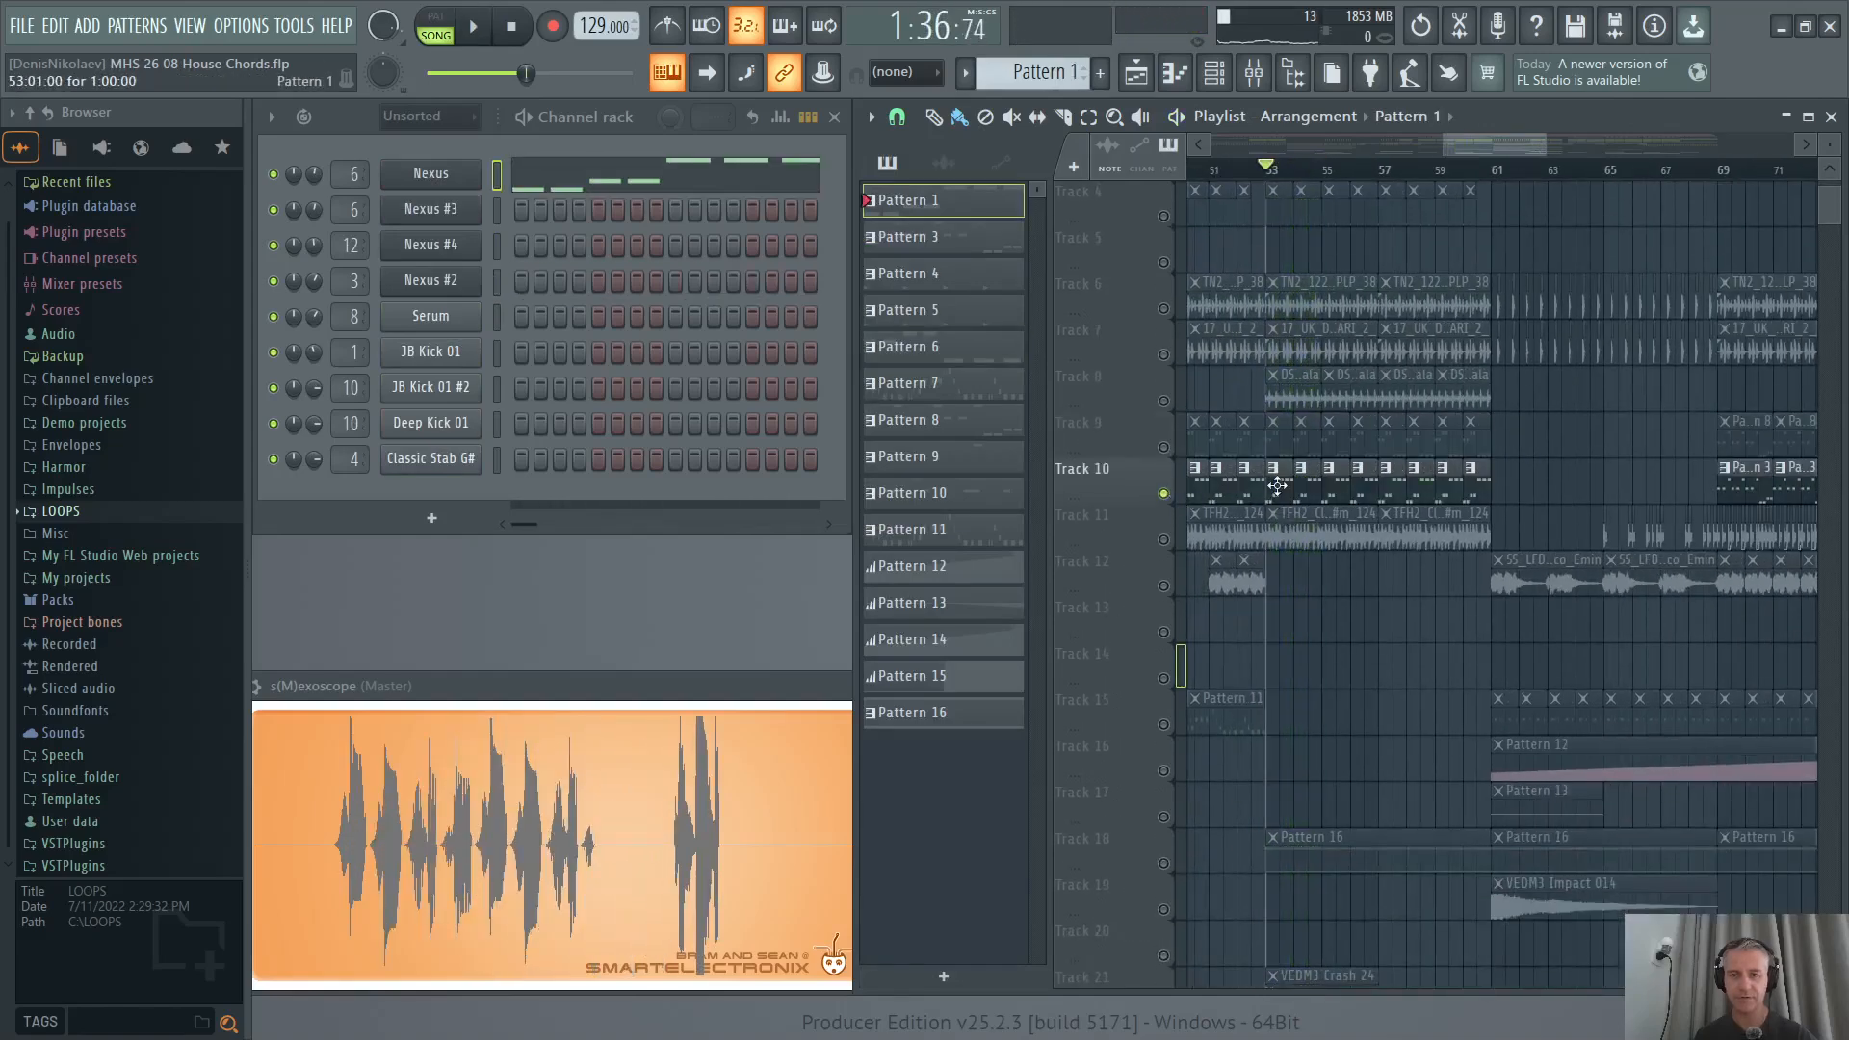
{"action": "key", "text": "space"}
{"action": "scroll", "coordinate": [1252, 558], "scroll_direction": "up", "scroll_amount": 2}
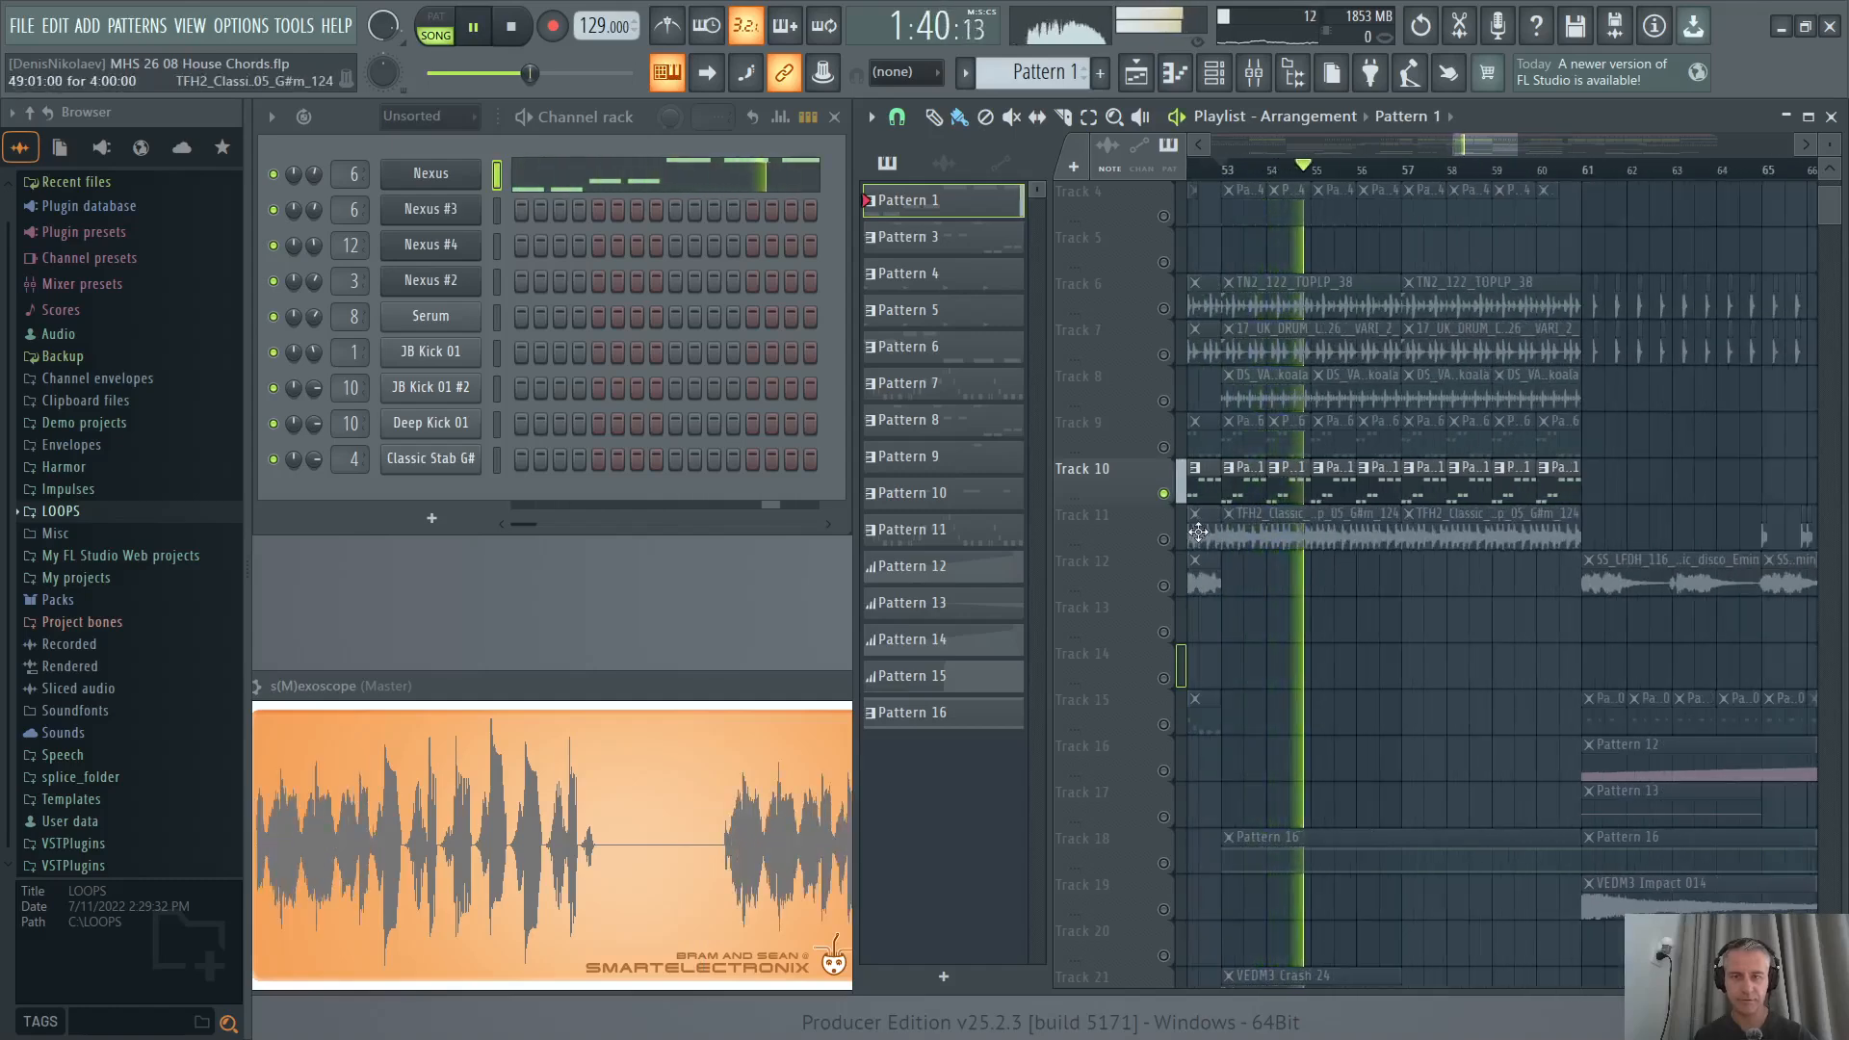
{"action": "key", "text": "space"}
Solo Track 11, play its TFH2_Classic_Synth_Loop_05_G#m_124 clips from bar 53 and stop playback.
{"action": "right_click", "coordinate": [1163, 540]}
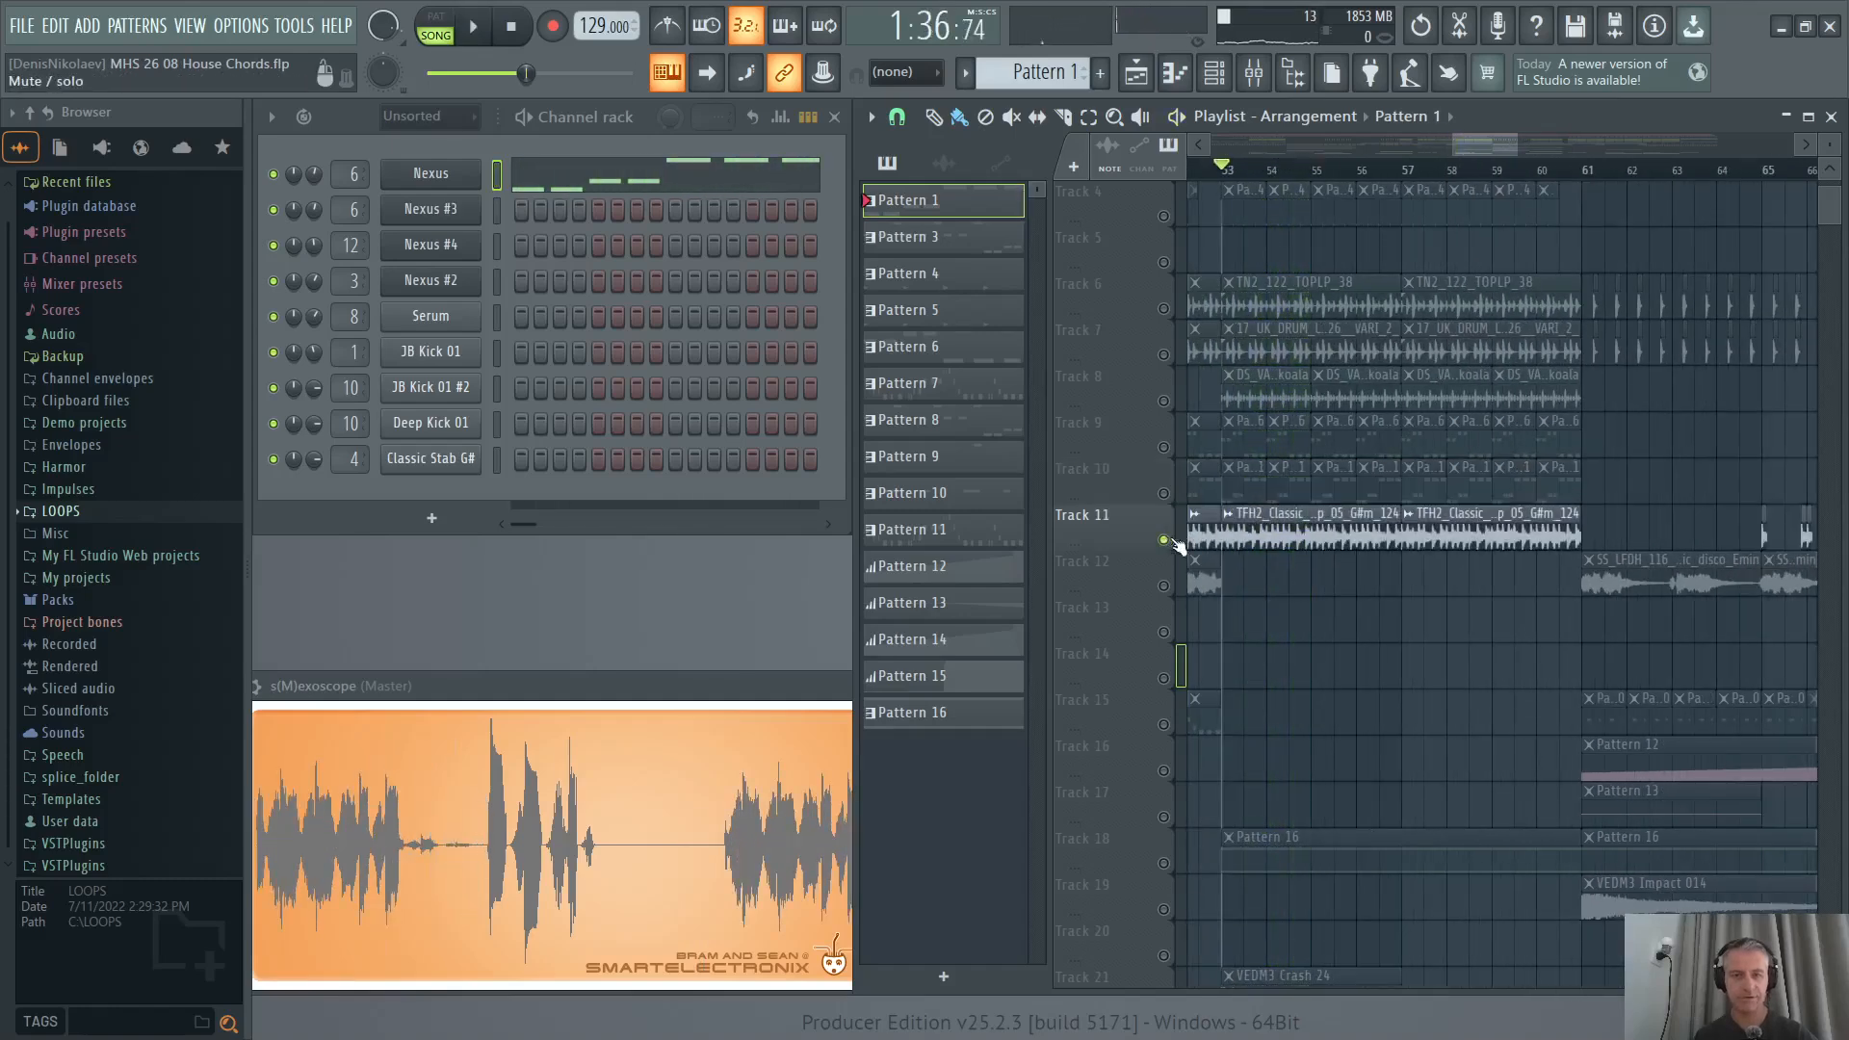
{"action": "left_click", "coordinate": [1258, 527]}
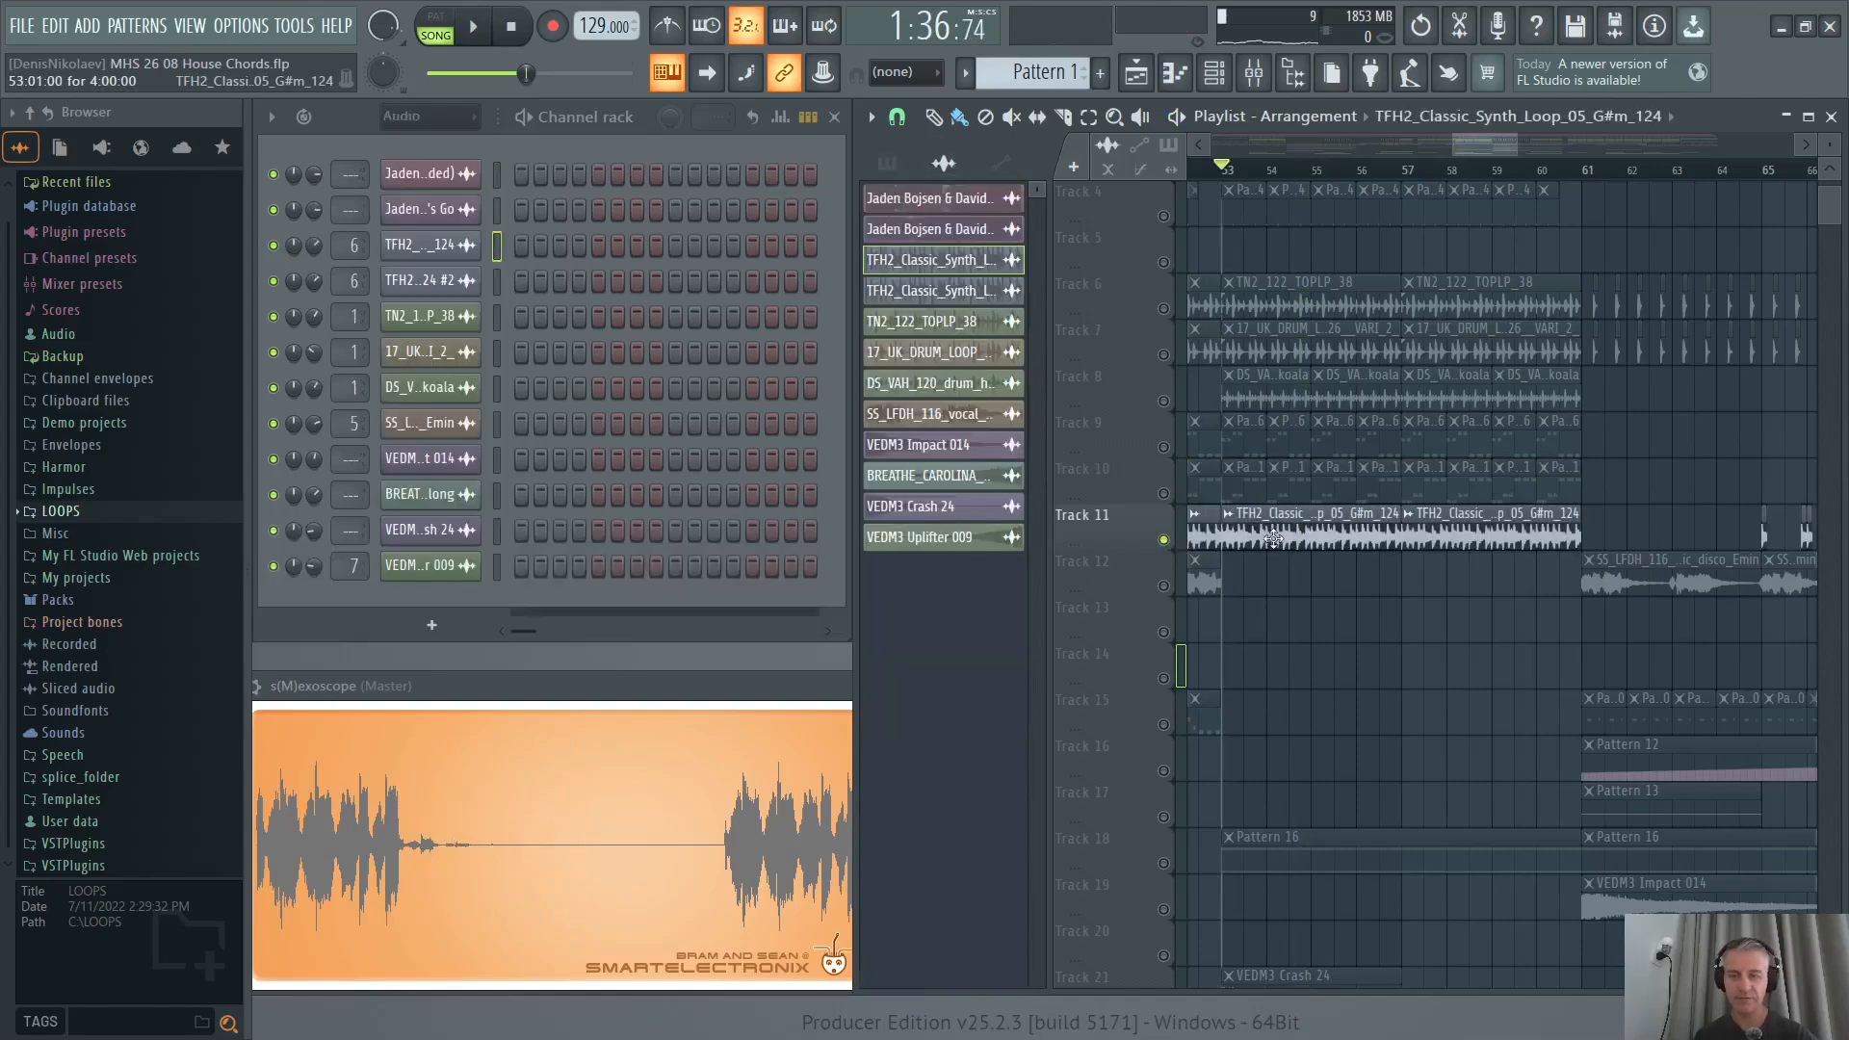
{"action": "key", "text": "space"}
{"action": "scroll", "coordinate": [1291, 540], "scroll_direction": "up", "scroll_amount": 2}
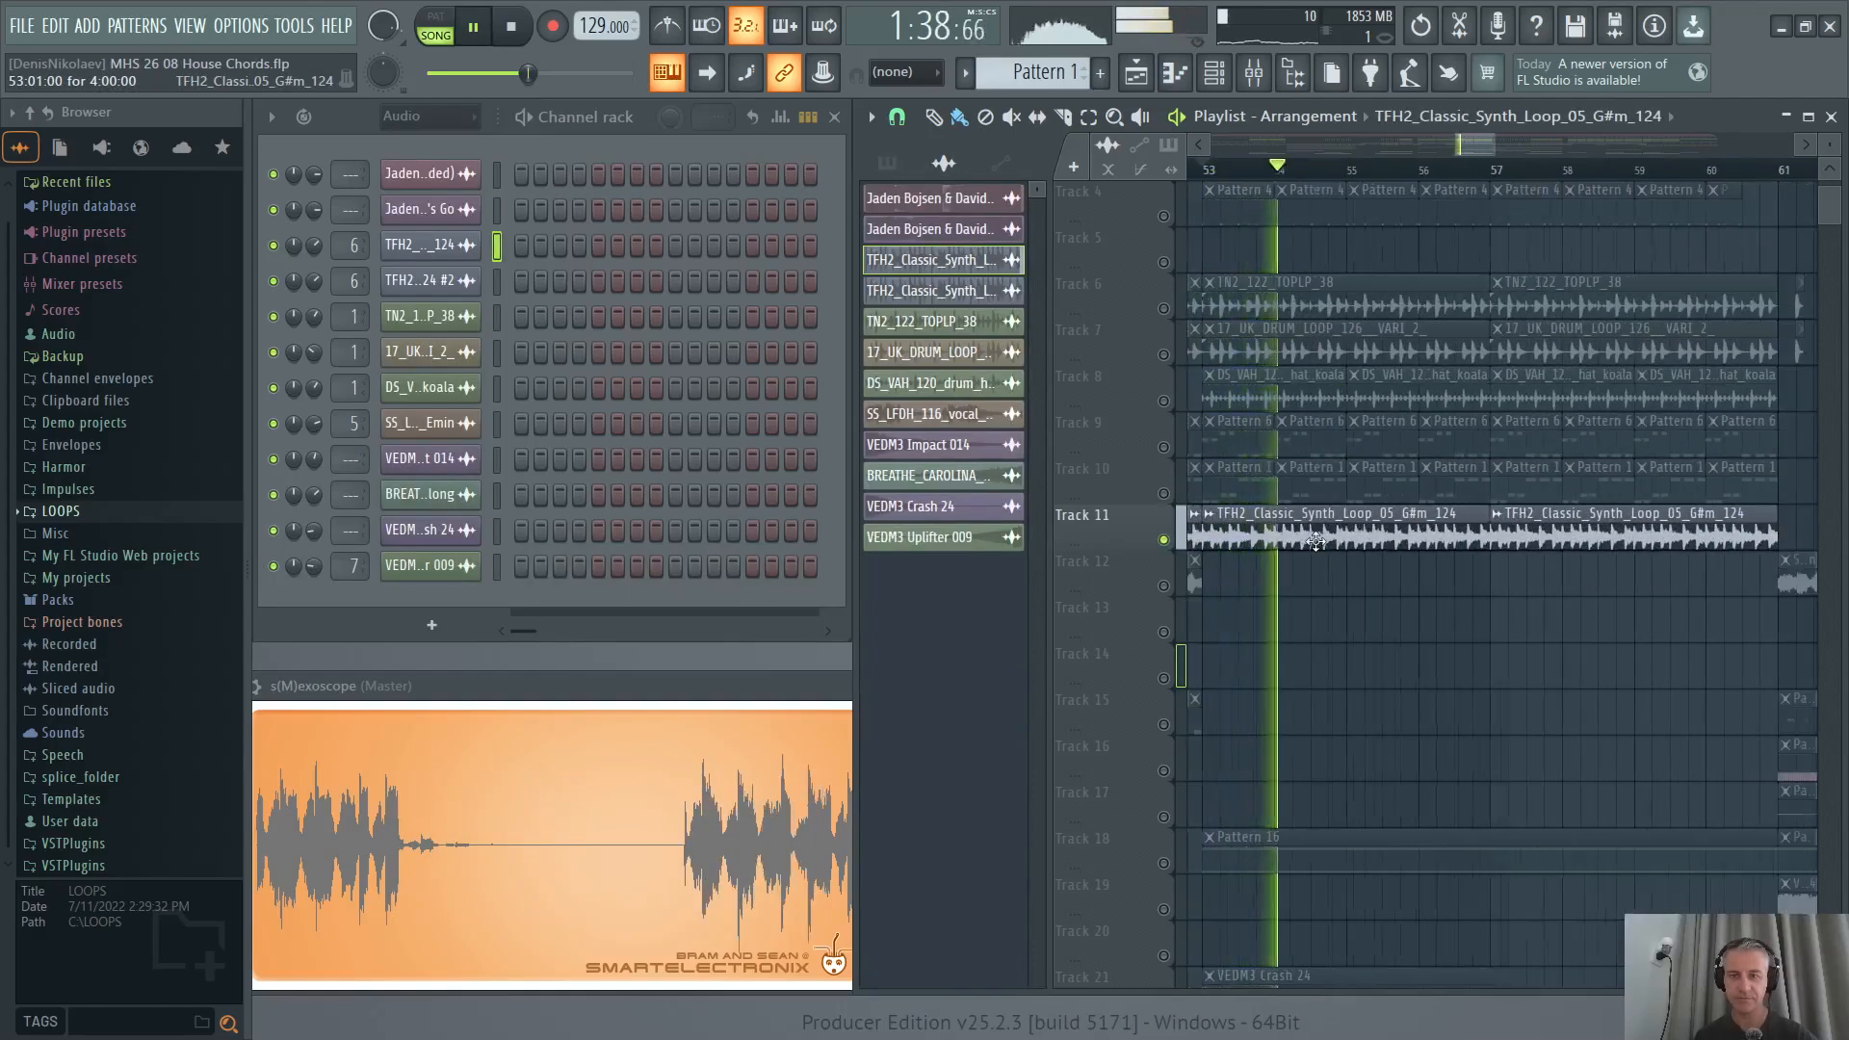
{"action": "scroll", "coordinate": [1316, 541], "scroll_direction": "down", "scroll_amount": 1}
{"action": "key", "text": "space"}
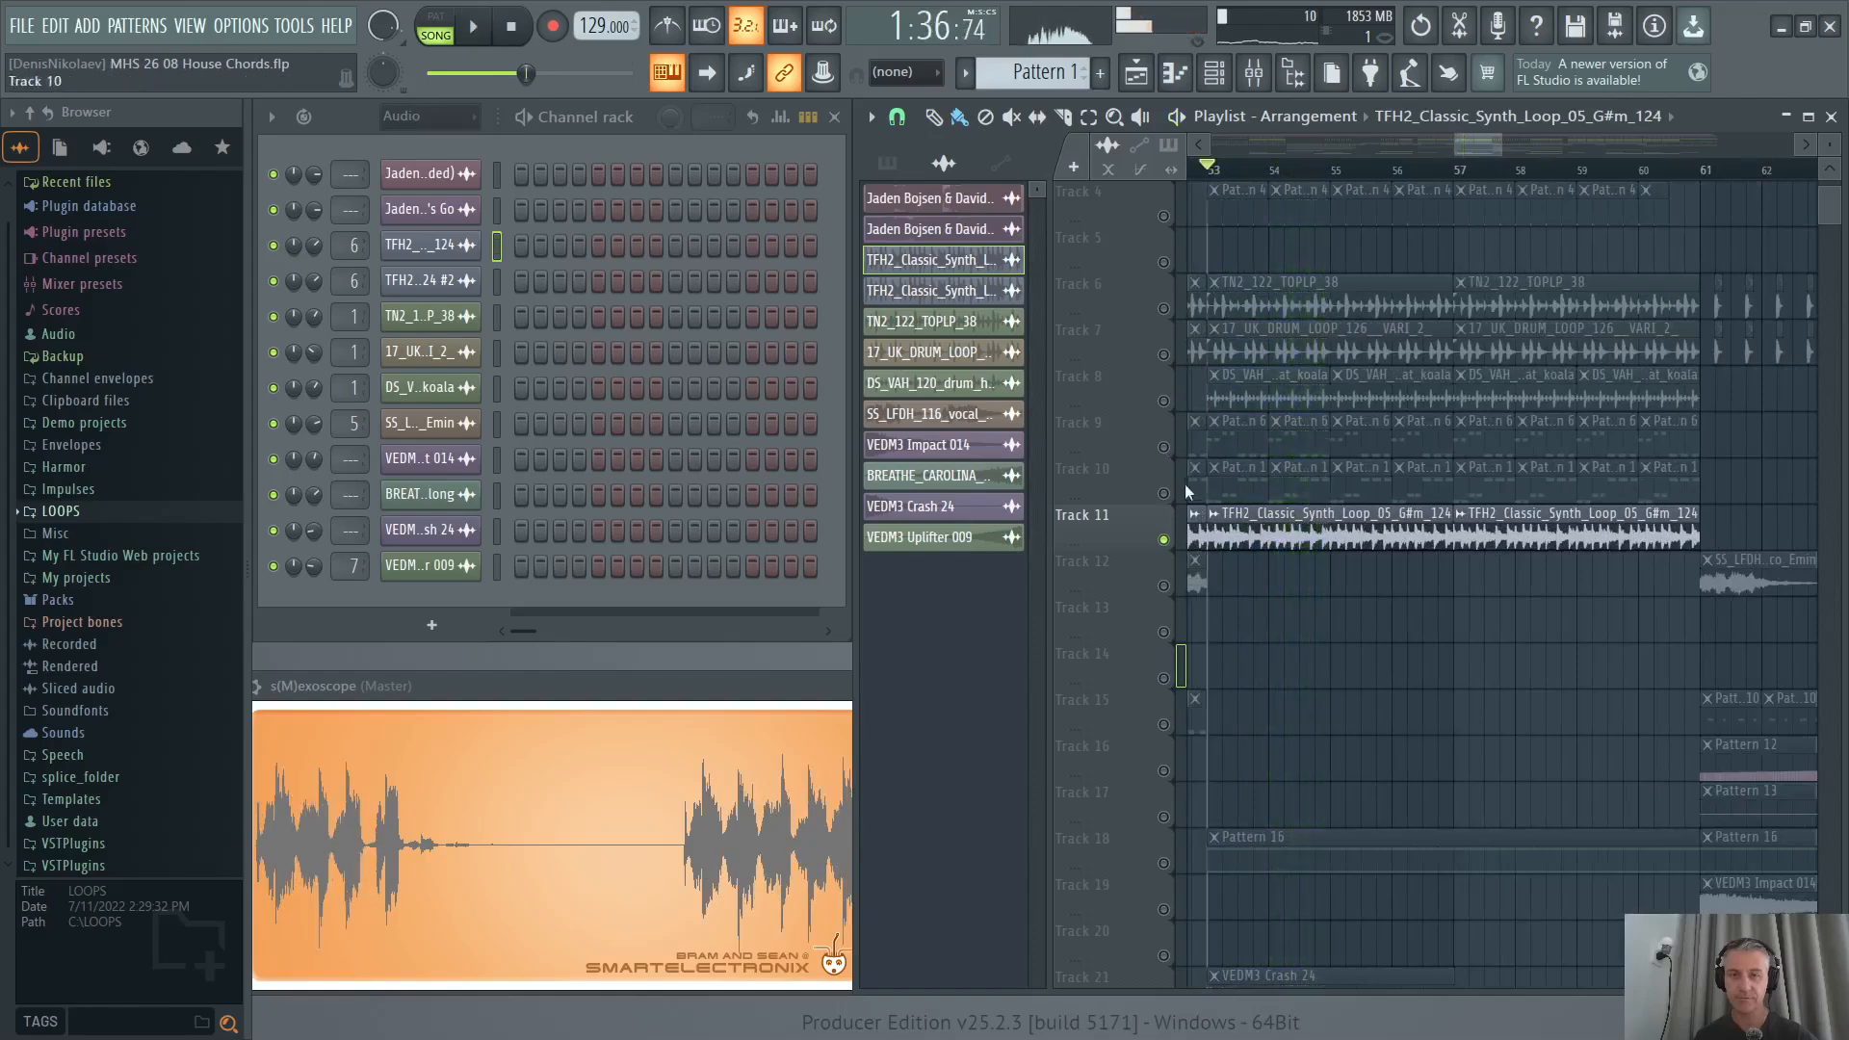
Play Pattern 1 by itself in pattern mode and copy all of its Nexus notes from the Piano roll.
{"action": "left_click", "coordinate": [1199, 486]}
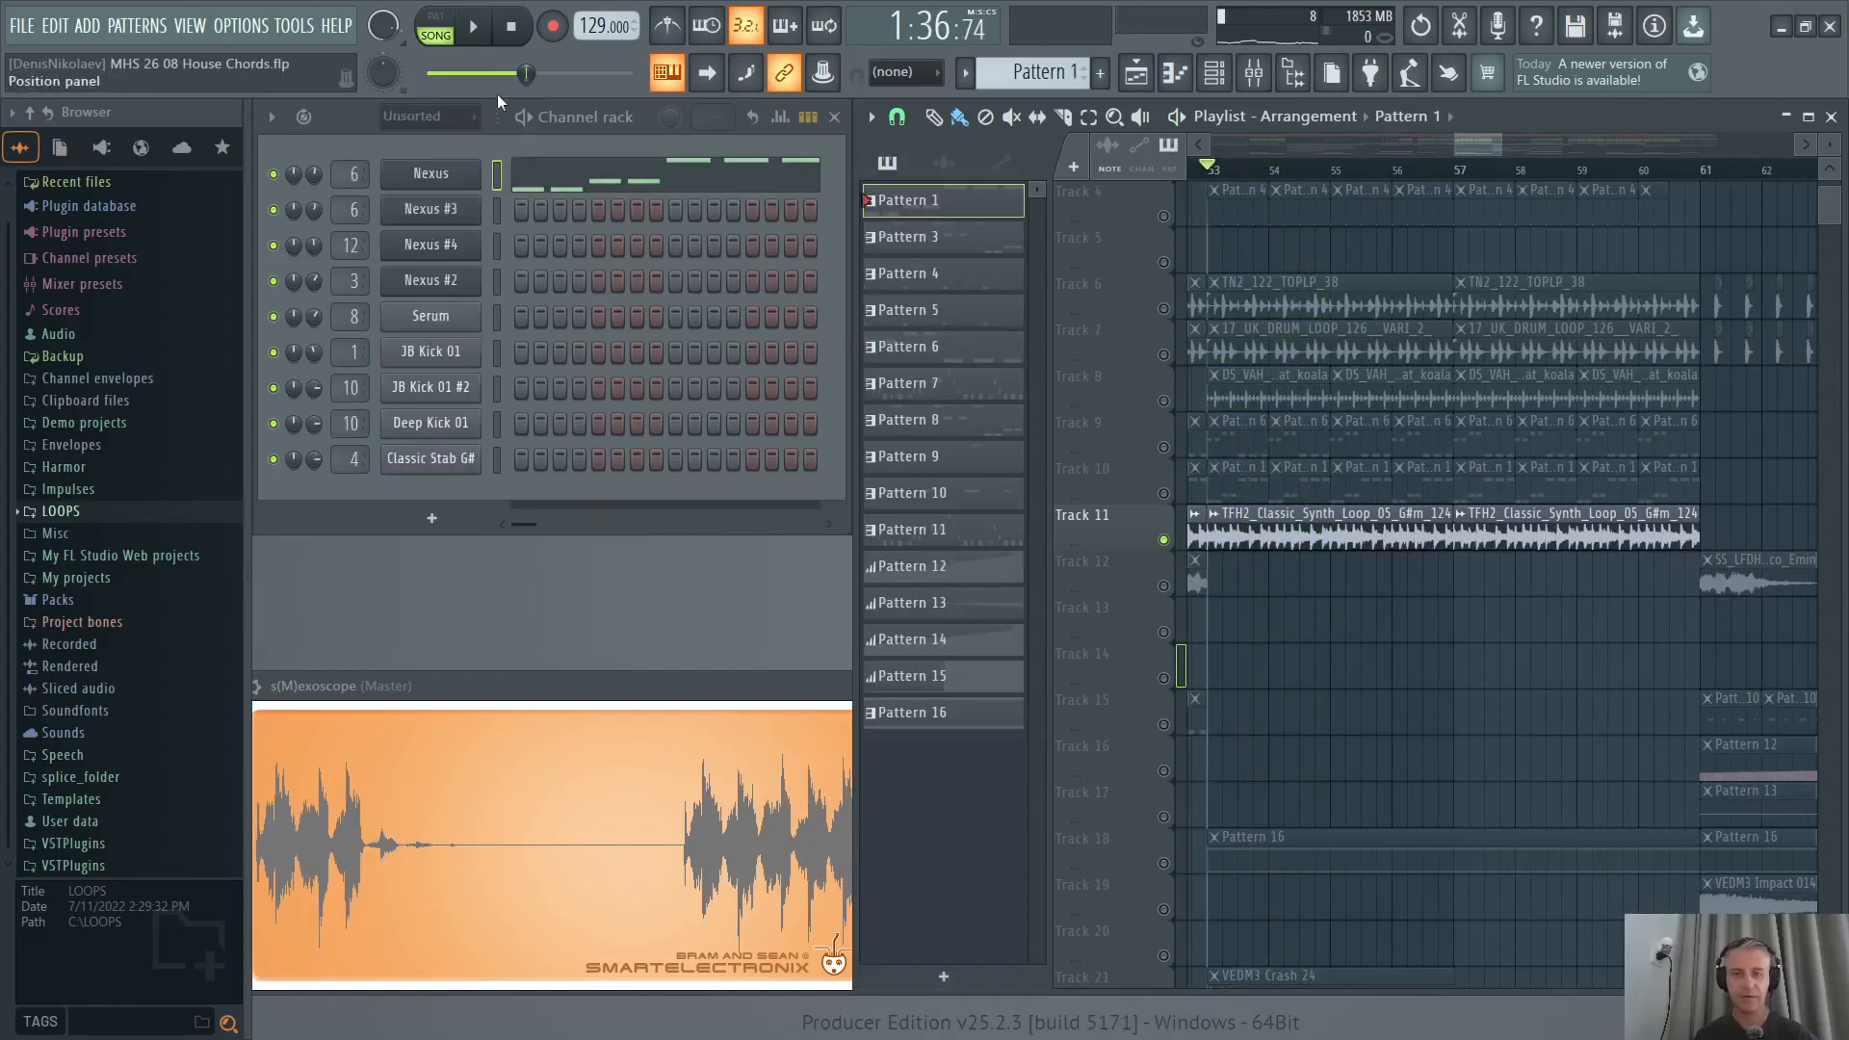
{"action": "left_click", "coordinate": [437, 28]}
{"action": "key", "text": "space"}
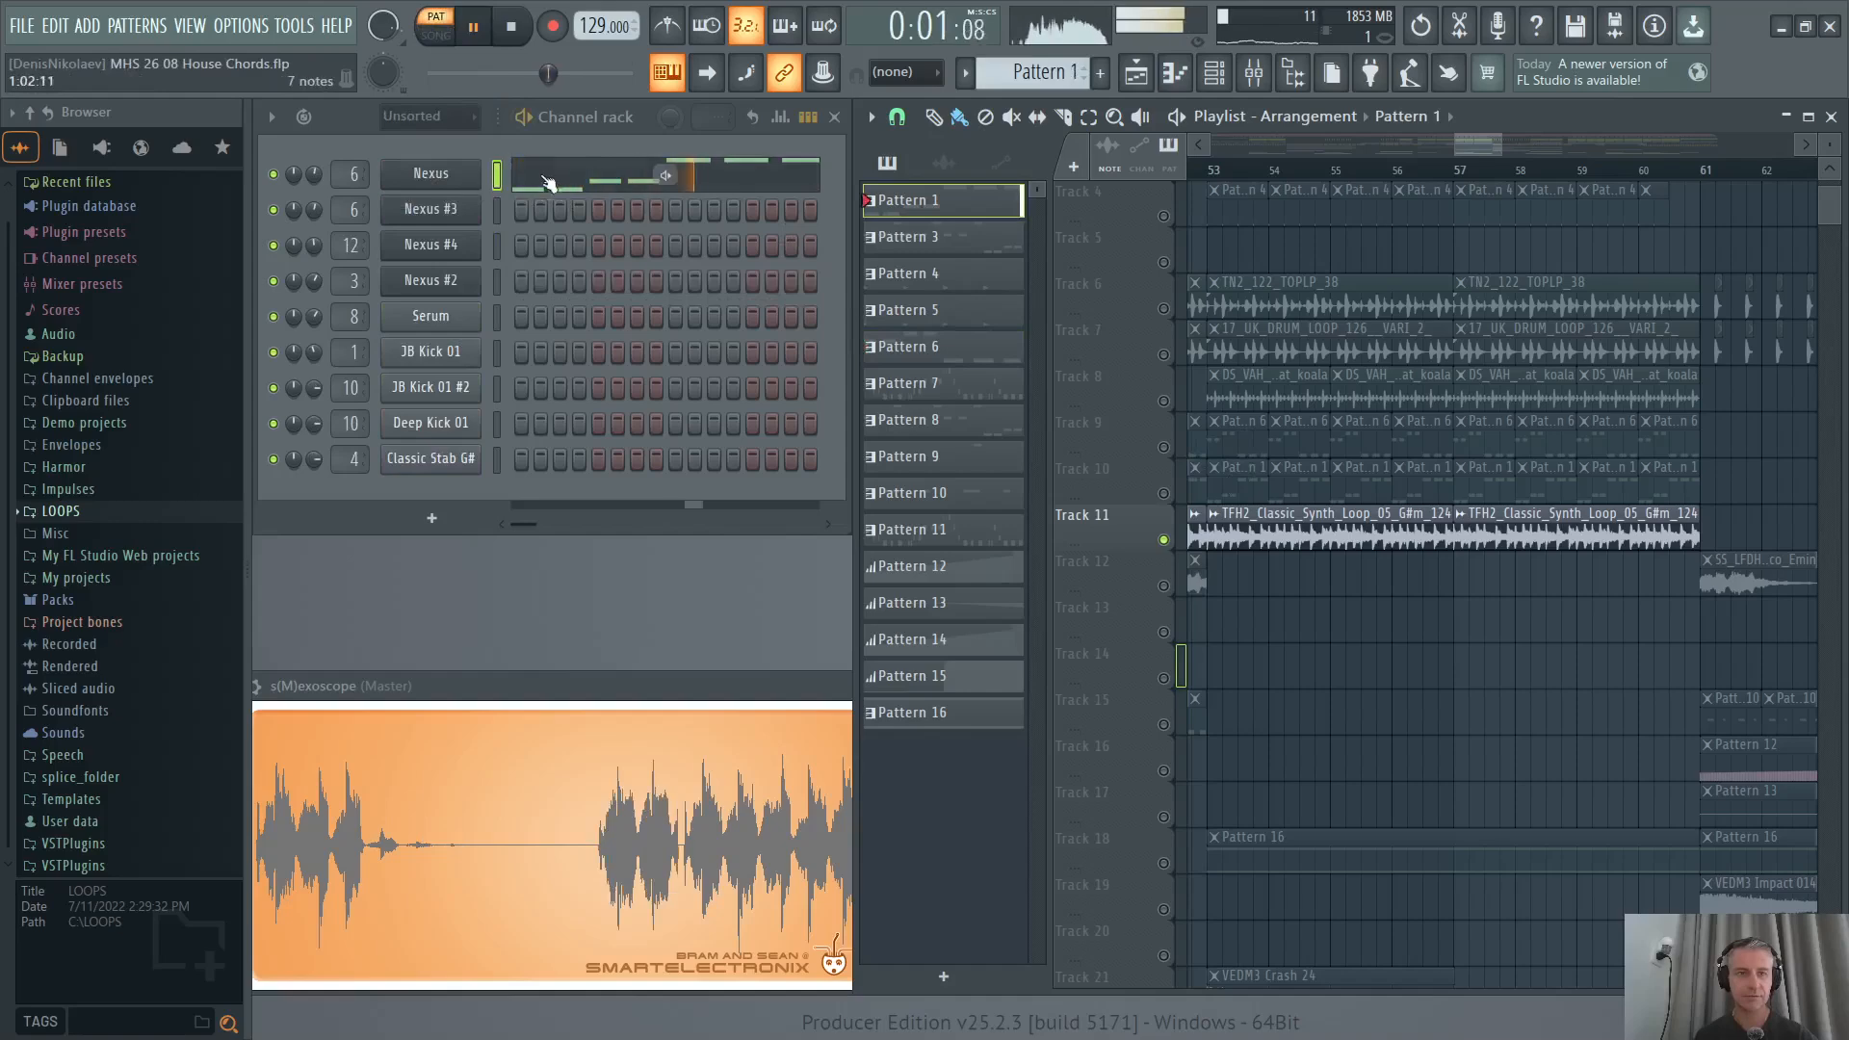
{"action": "key", "text": "space"}
{"action": "left_click", "coordinate": [548, 183]}
{"action": "key", "text": "ctrl+a"}
{"action": "key", "text": "Escape"}
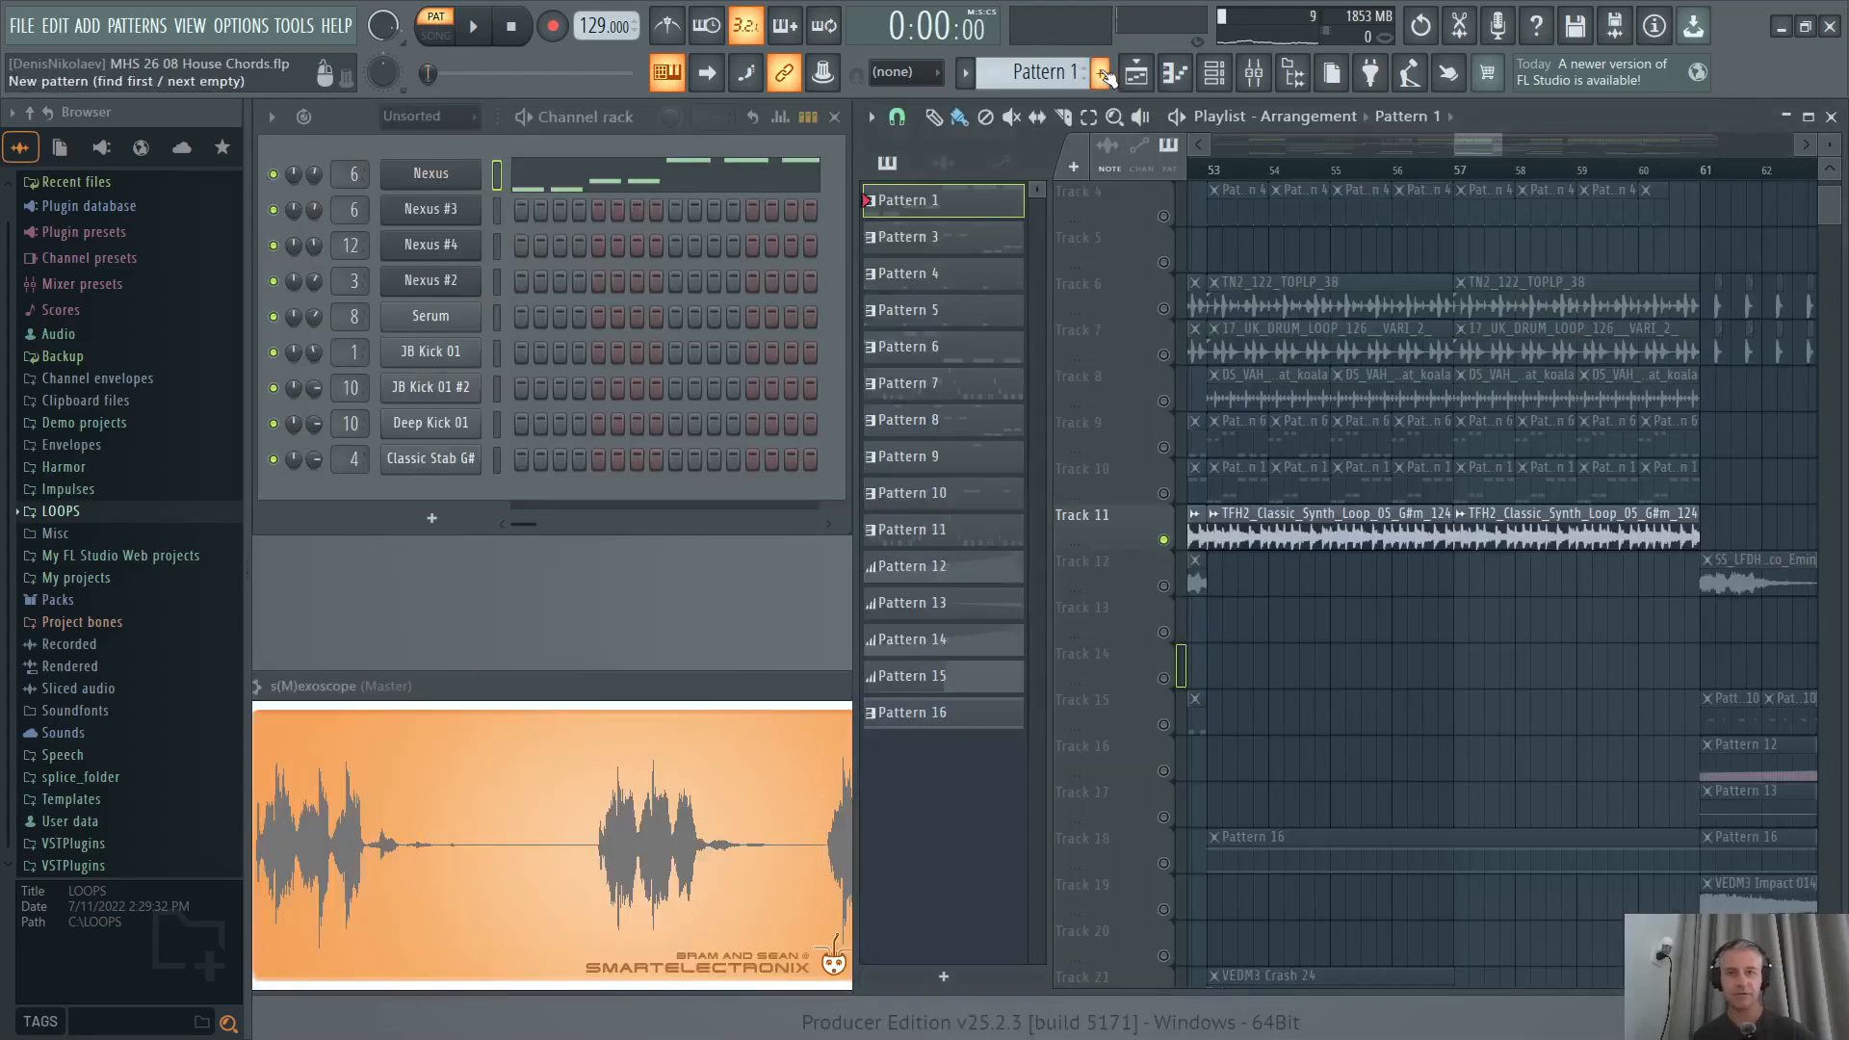
Create an empty Pattern 2, clone the Nexus channel and paste the copied chord notes into the clone.
{"action": "left_click", "coordinate": [1103, 76]}
{"action": "right_click", "coordinate": [430, 176]}
{"action": "left_click", "coordinate": [533, 424]}
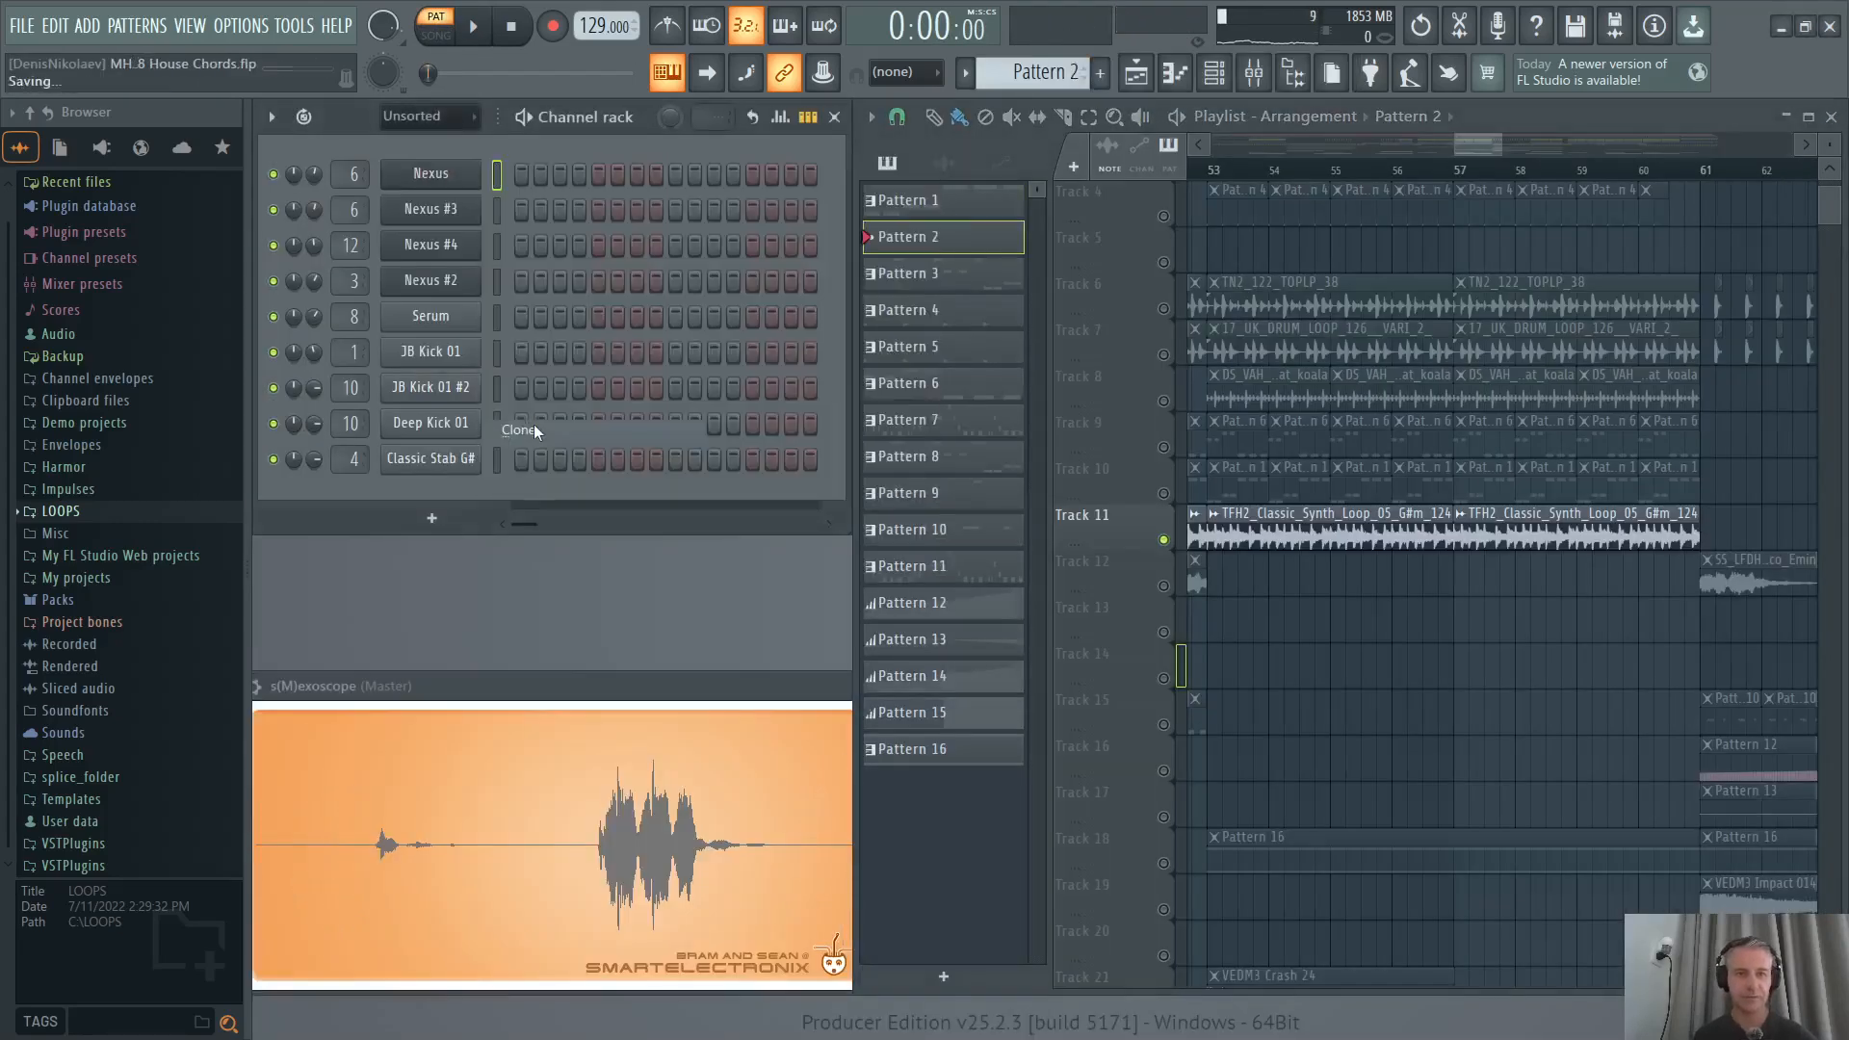
{"action": "left_click", "coordinate": [437, 212]}
{"action": "left_click_drag", "start_coordinate": [553, 126], "coordinate": [689, 125]}
{"action": "left_click", "coordinate": [437, 216]}
{"action": "right_click", "coordinate": [438, 217]}
{"action": "left_click", "coordinate": [528, 210]}
{"action": "key", "text": "ctrl+v"}
{"action": "key", "text": "F7"}
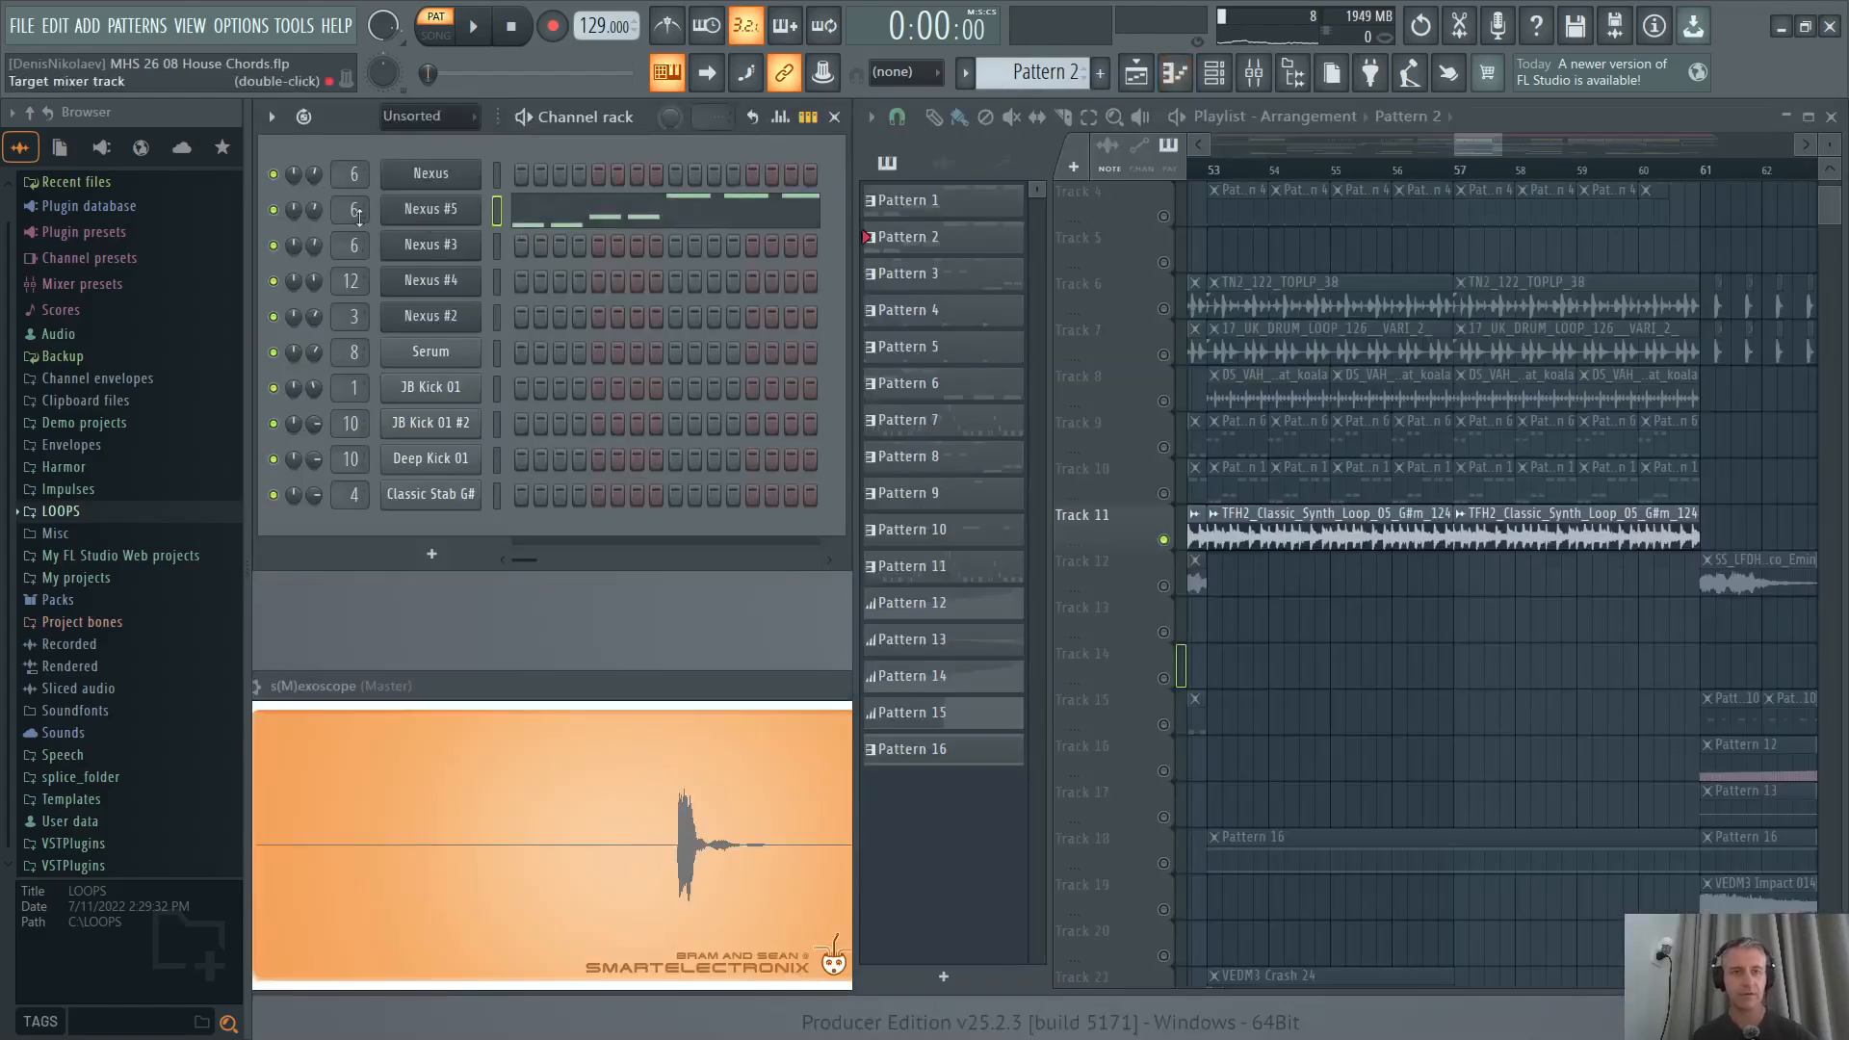
Route the cloned Nexus channel to the master, try the Choir Stab preset and load the EDM 10 chord preset Closer.
{"action": "left_click", "coordinate": [424, 210]}
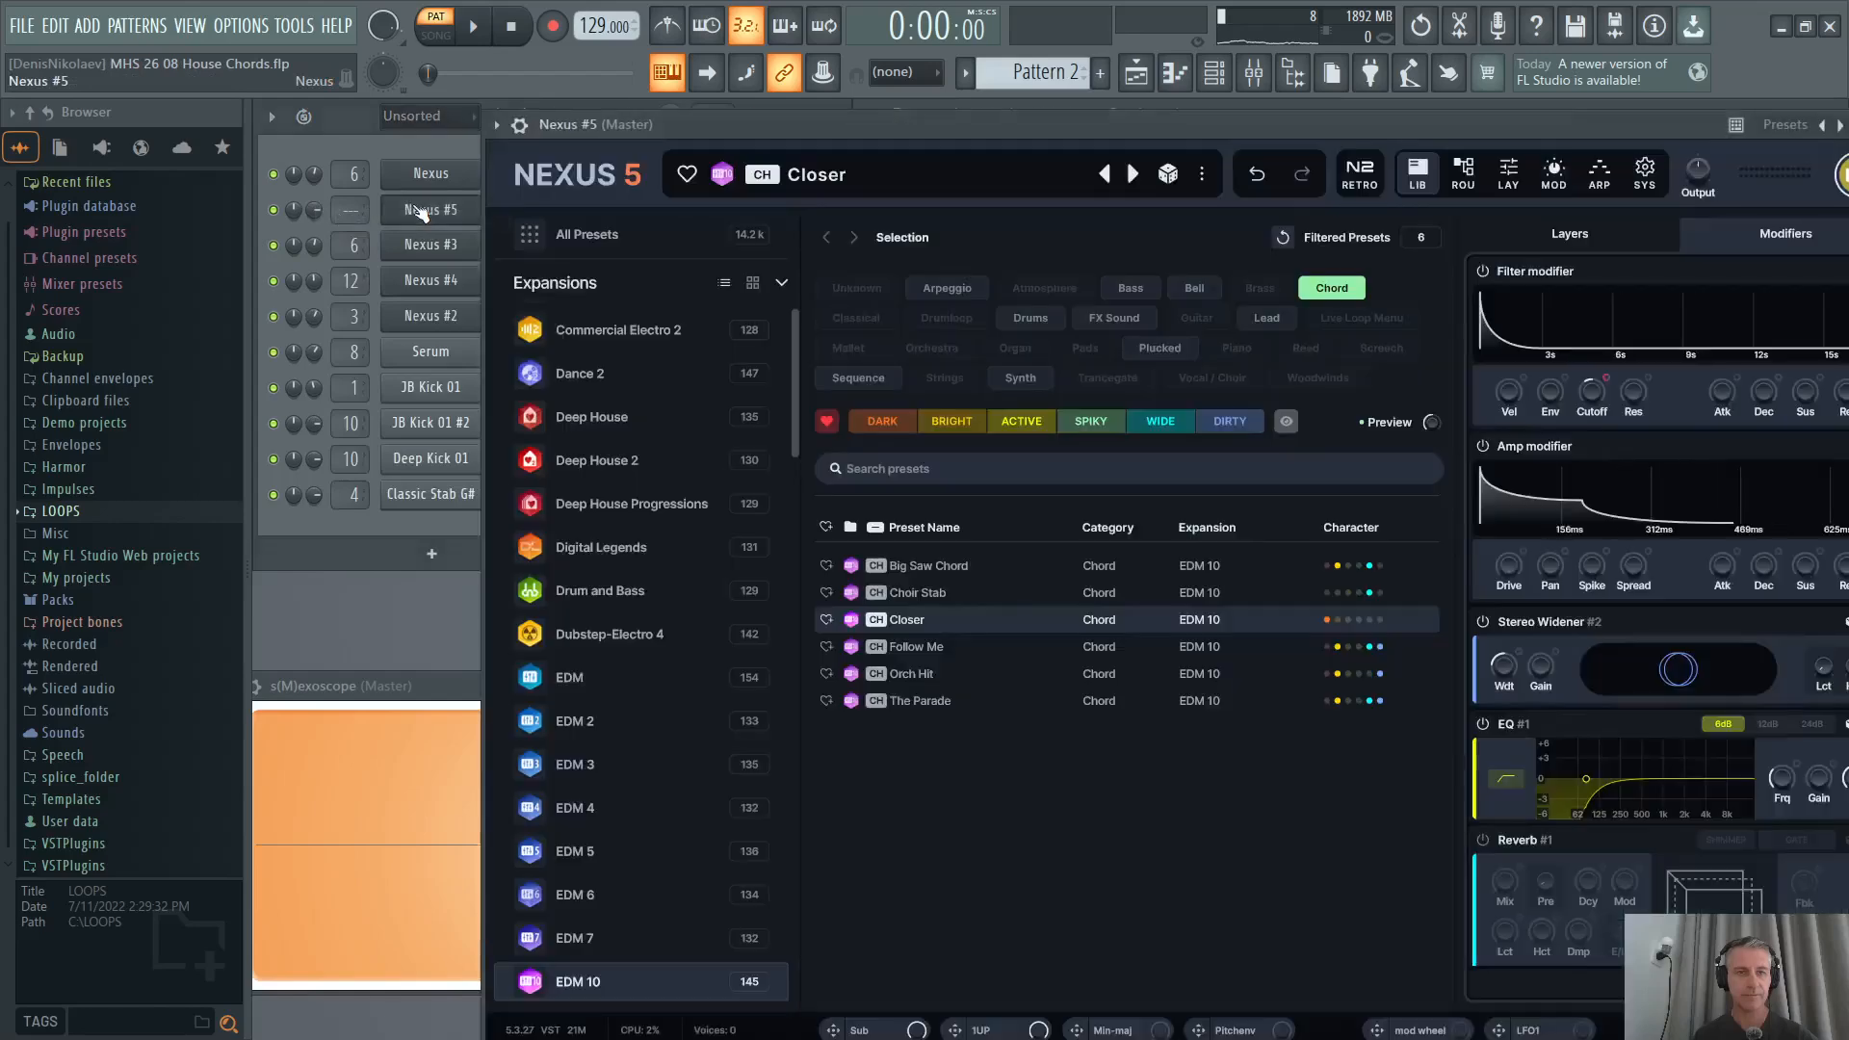
{"action": "left_click", "coordinate": [924, 597]}
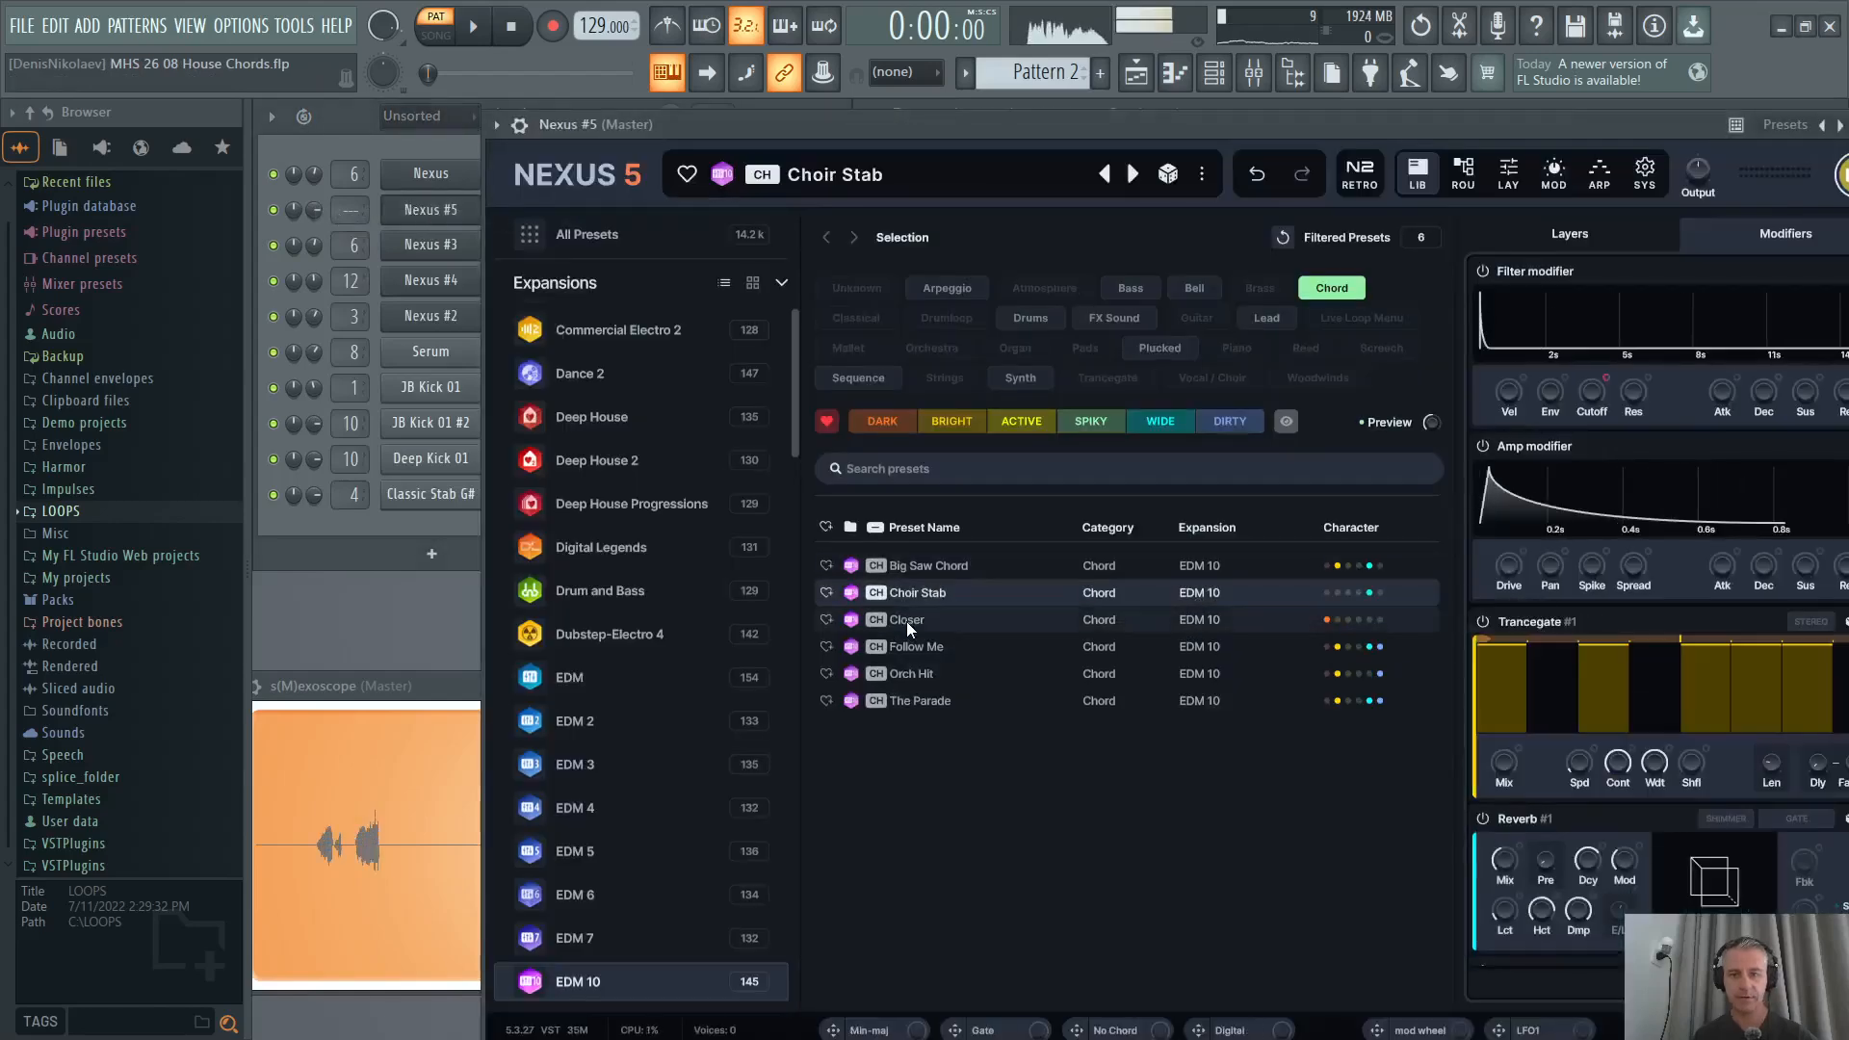
{"action": "left_click", "coordinate": [906, 622]}
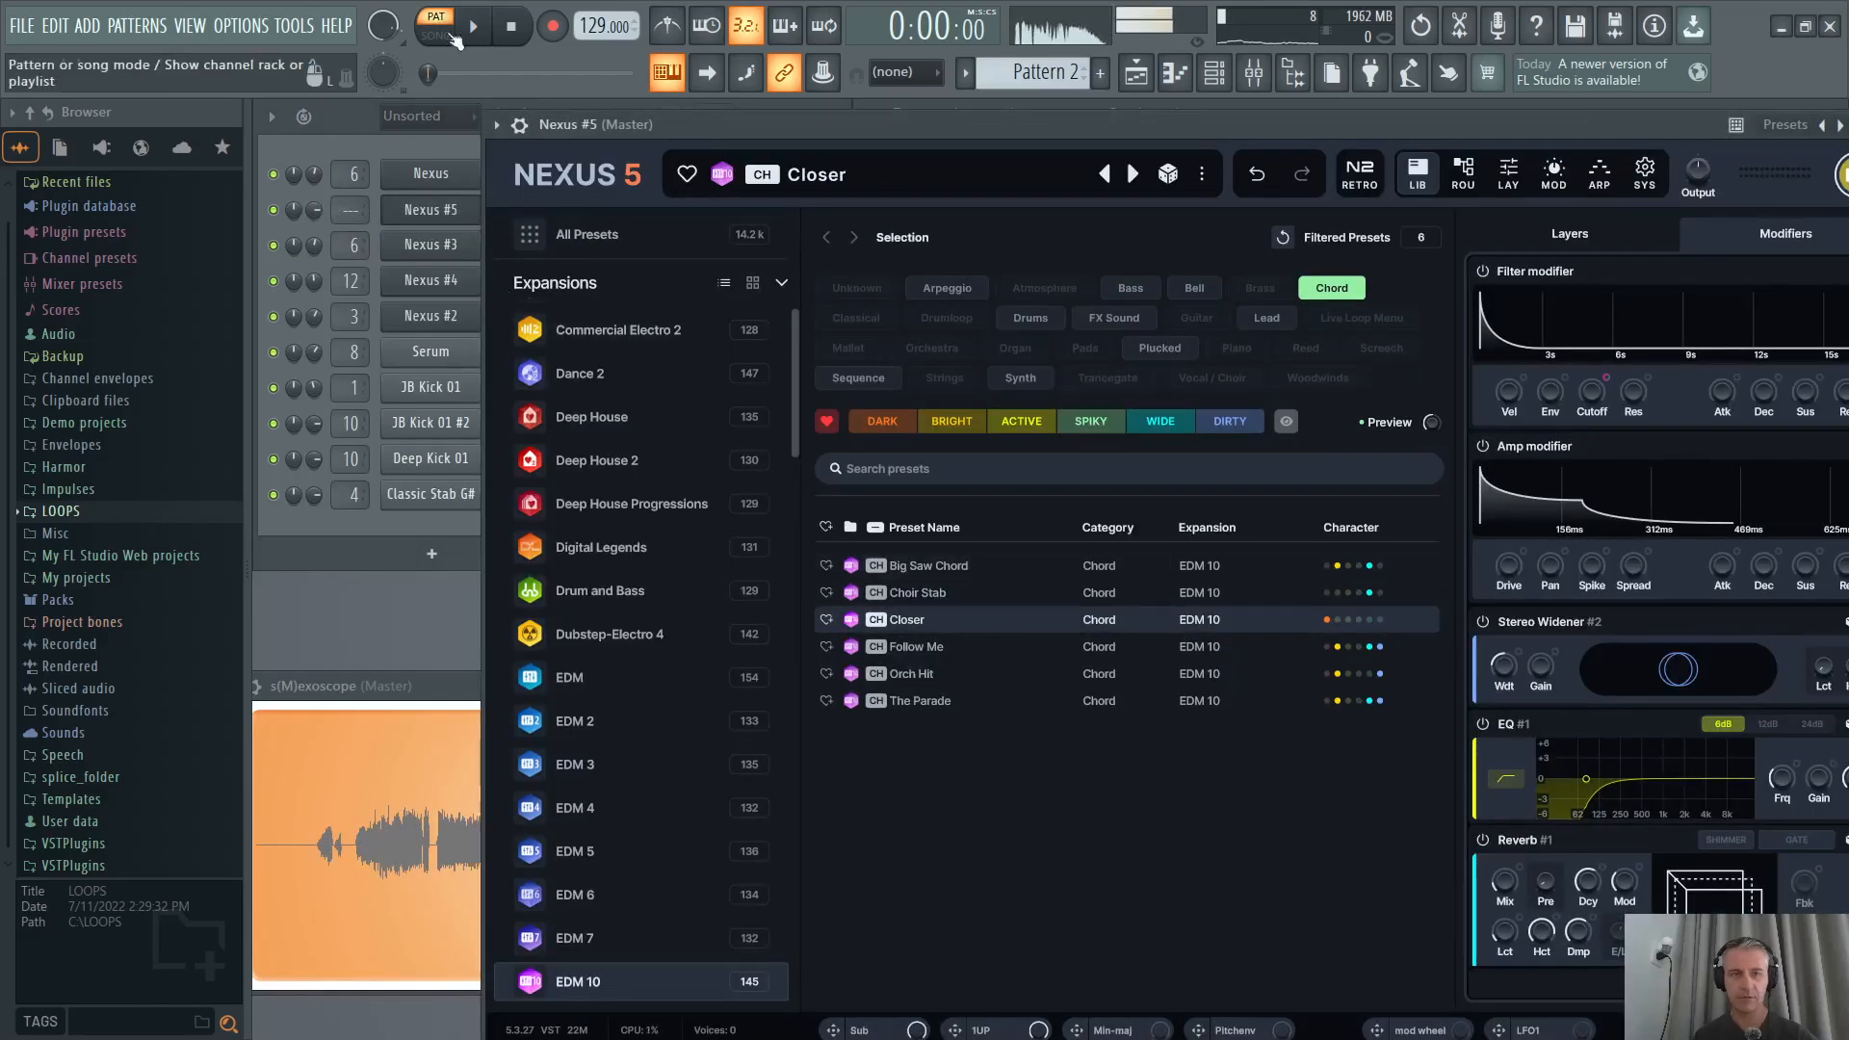
Play Pattern 2 and examine the cloned Nexus channel's notes in the Piano roll.
{"action": "key", "text": "space"}
{"action": "left_click", "coordinate": [439, 214]}
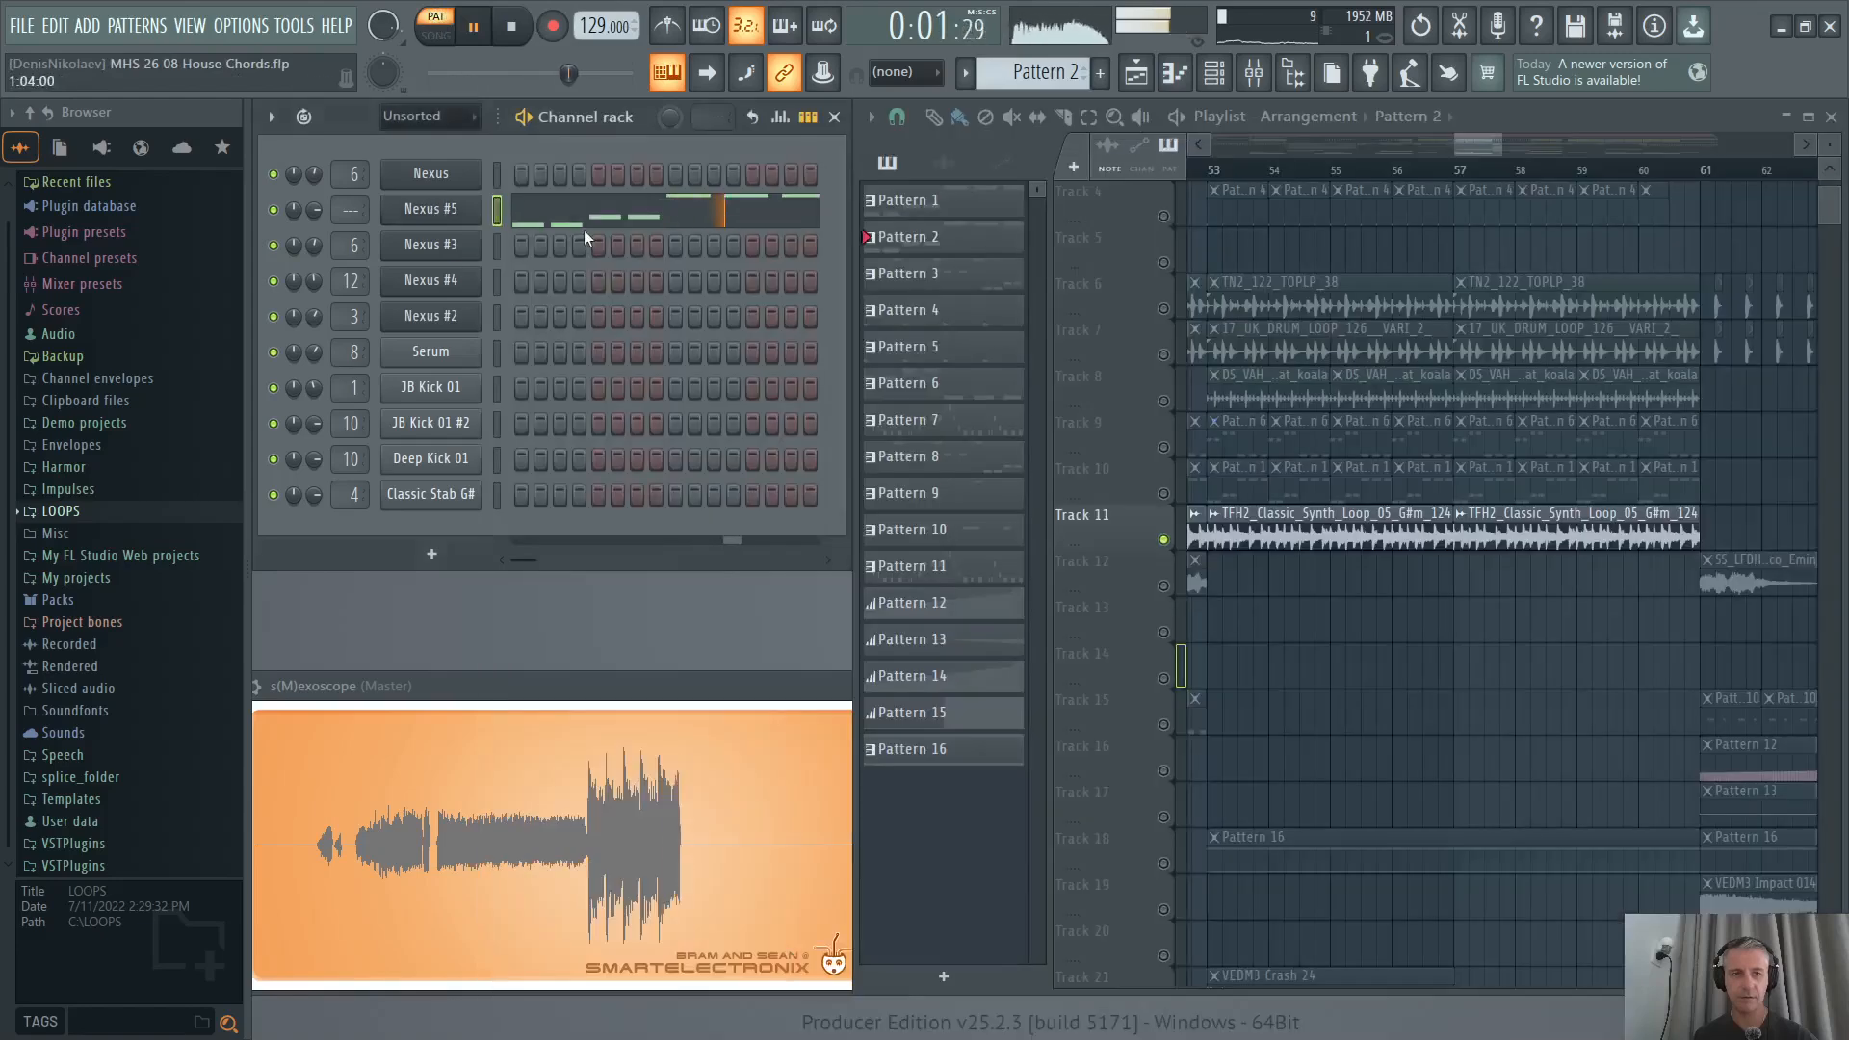
{"action": "left_click", "coordinate": [534, 213]}
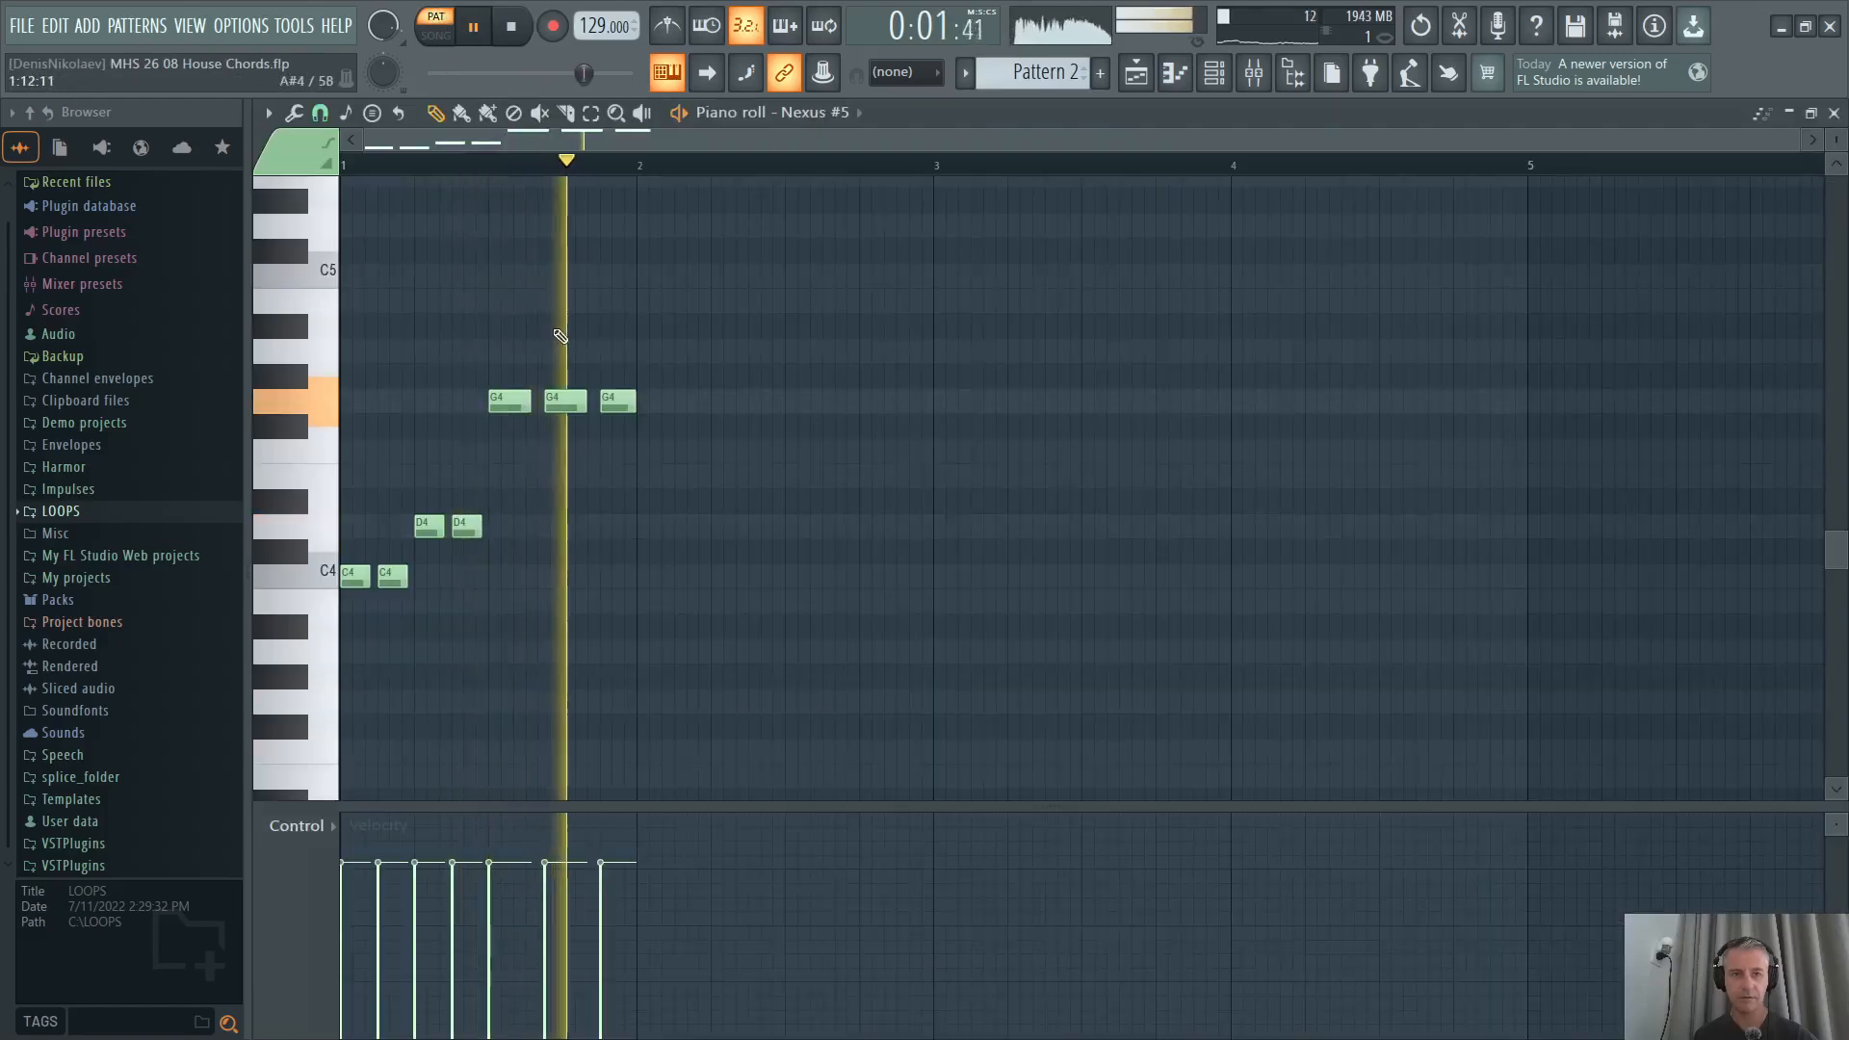
{"action": "key", "text": "Escape"}
Show the cloned Nexus in its retro view and set the filter modifier cutoff to -8.
{"action": "left_click", "coordinate": [440, 211]}
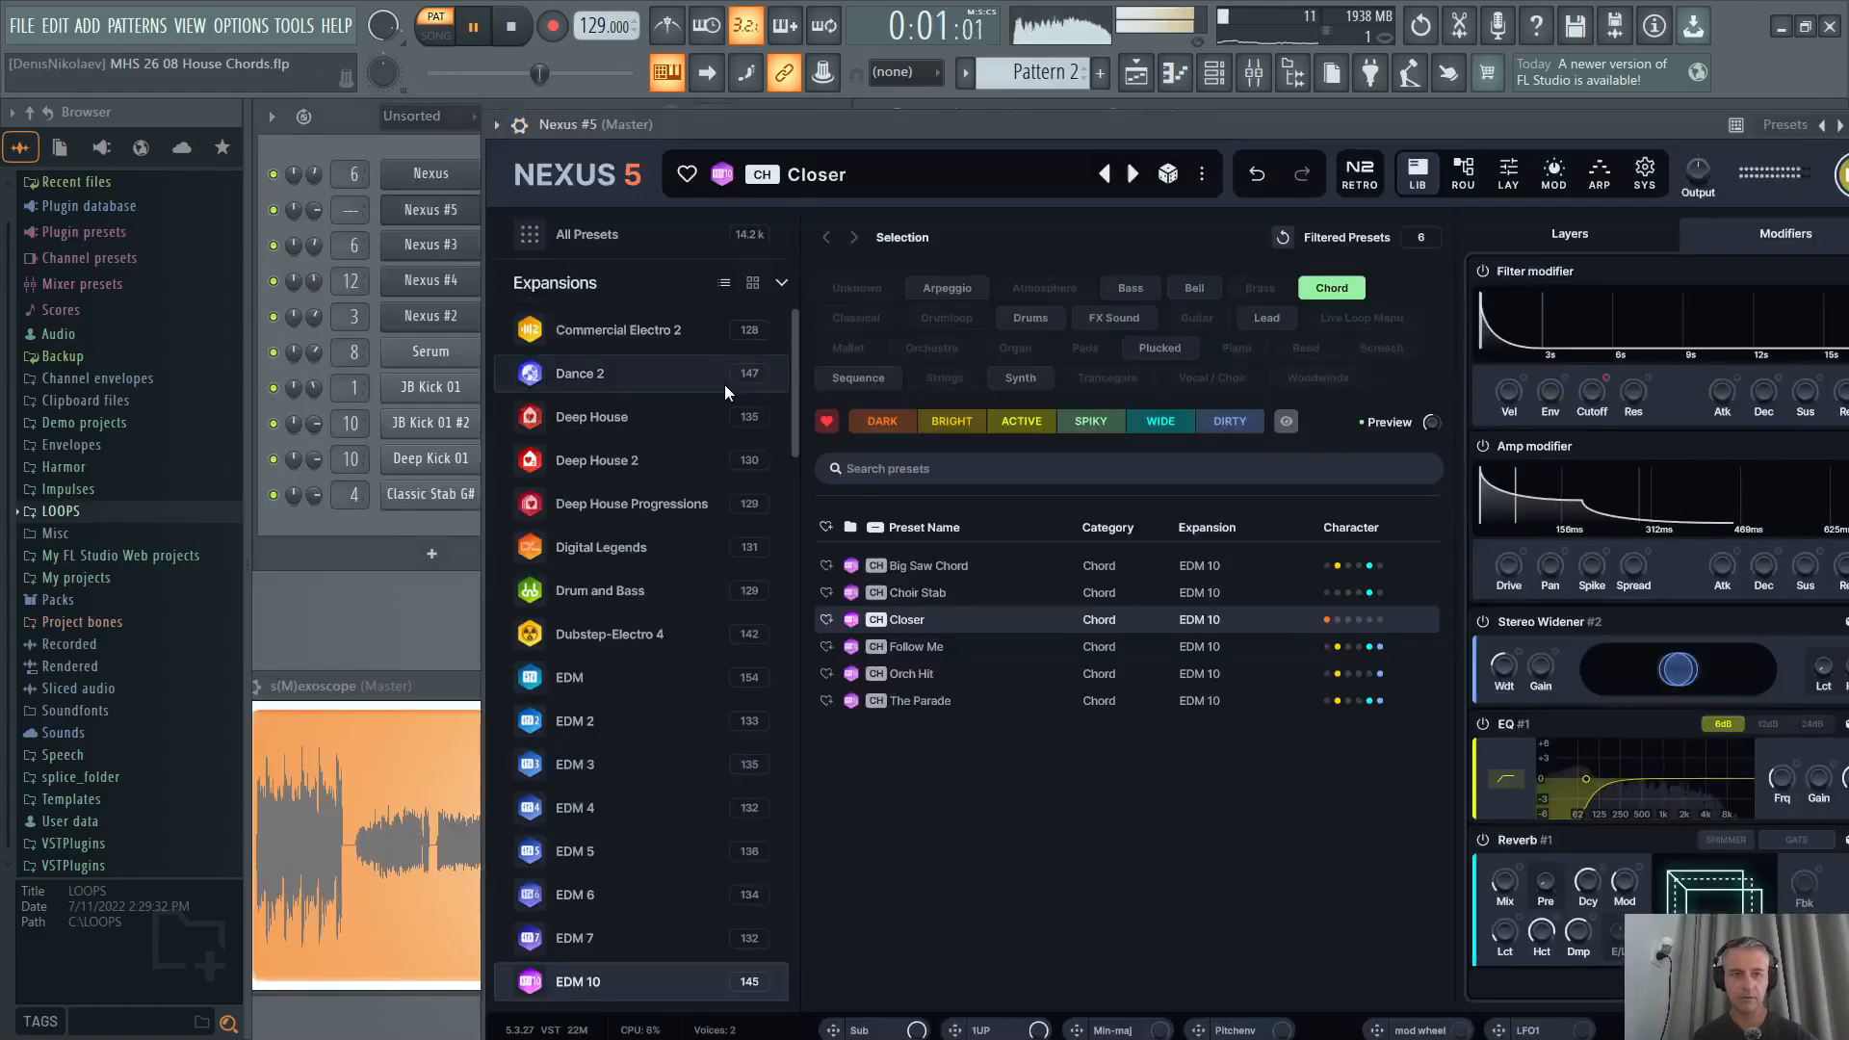
{"action": "left_click", "coordinate": [1348, 180]}
{"action": "left_click_drag", "start_coordinate": [674, 443], "coordinate": [674, 457]}
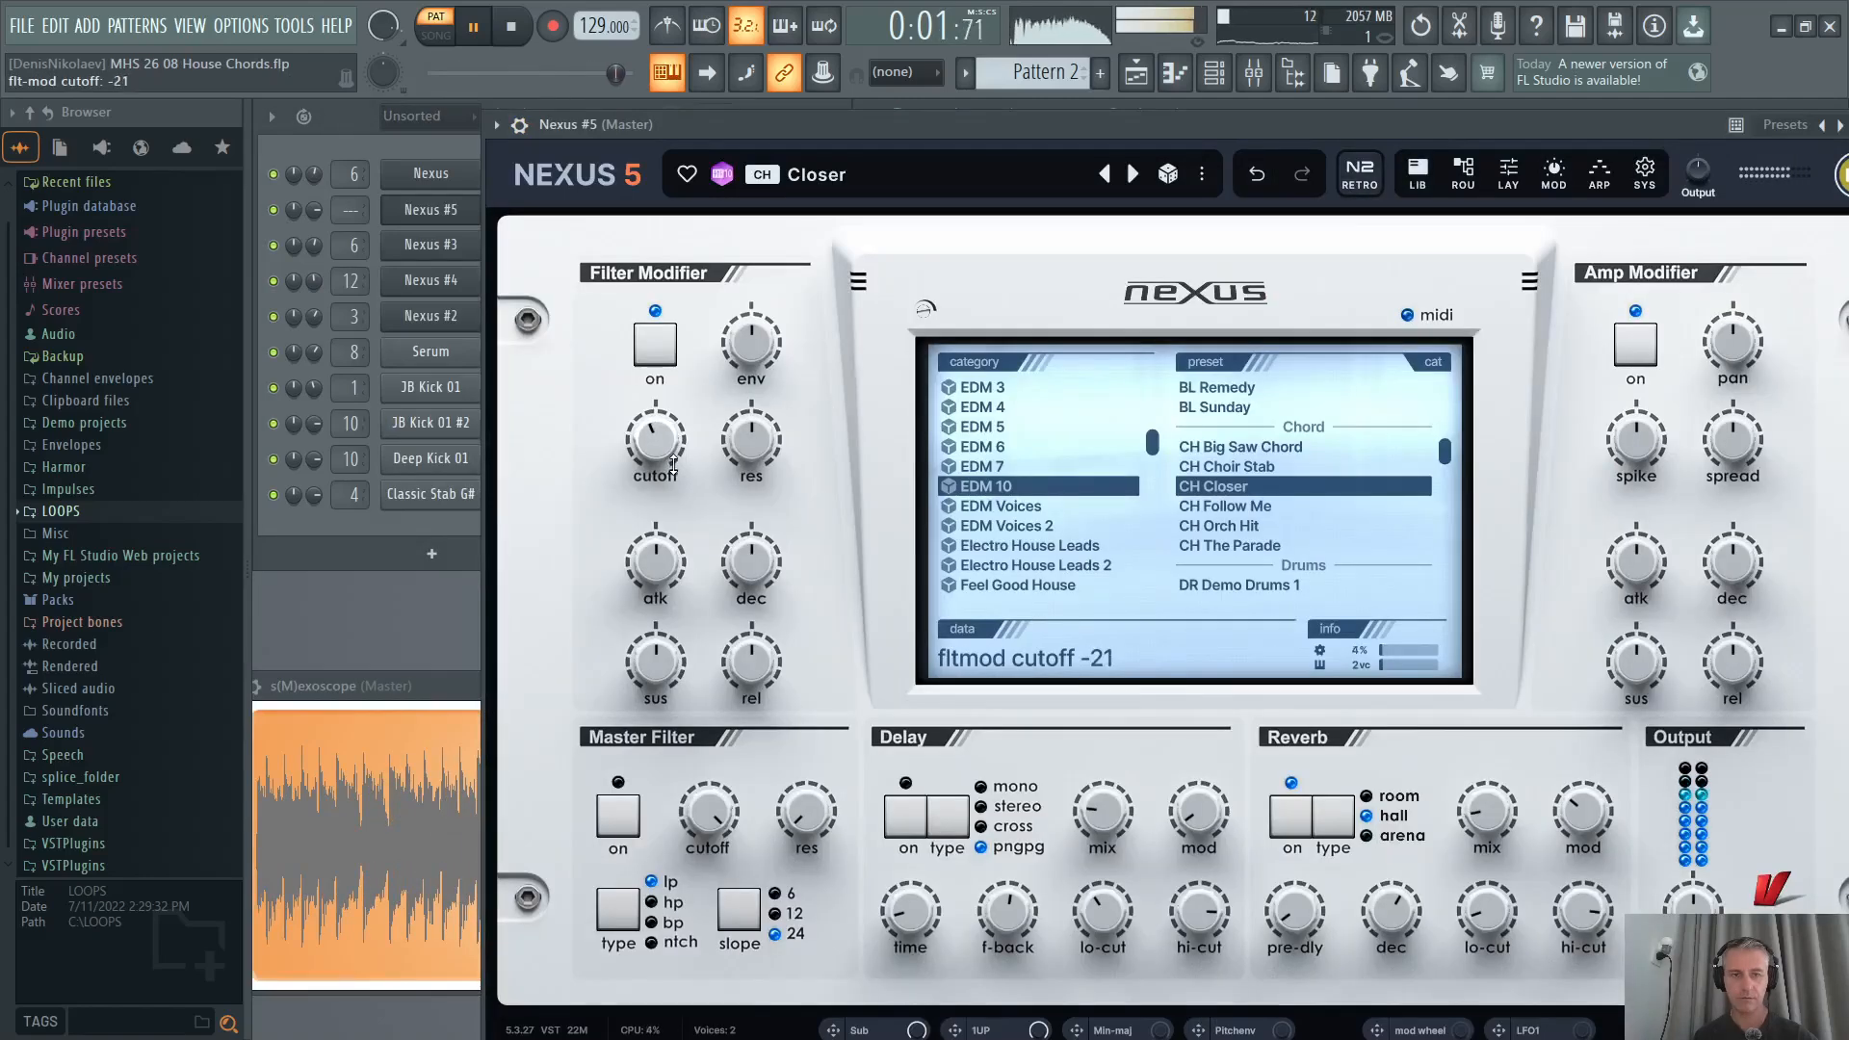
Show the Closer preset's layers, audition the sound with Subwave 1 and S-Stab Min muted in turn, and stop playback.
{"action": "left_click", "coordinate": [1508, 173]}
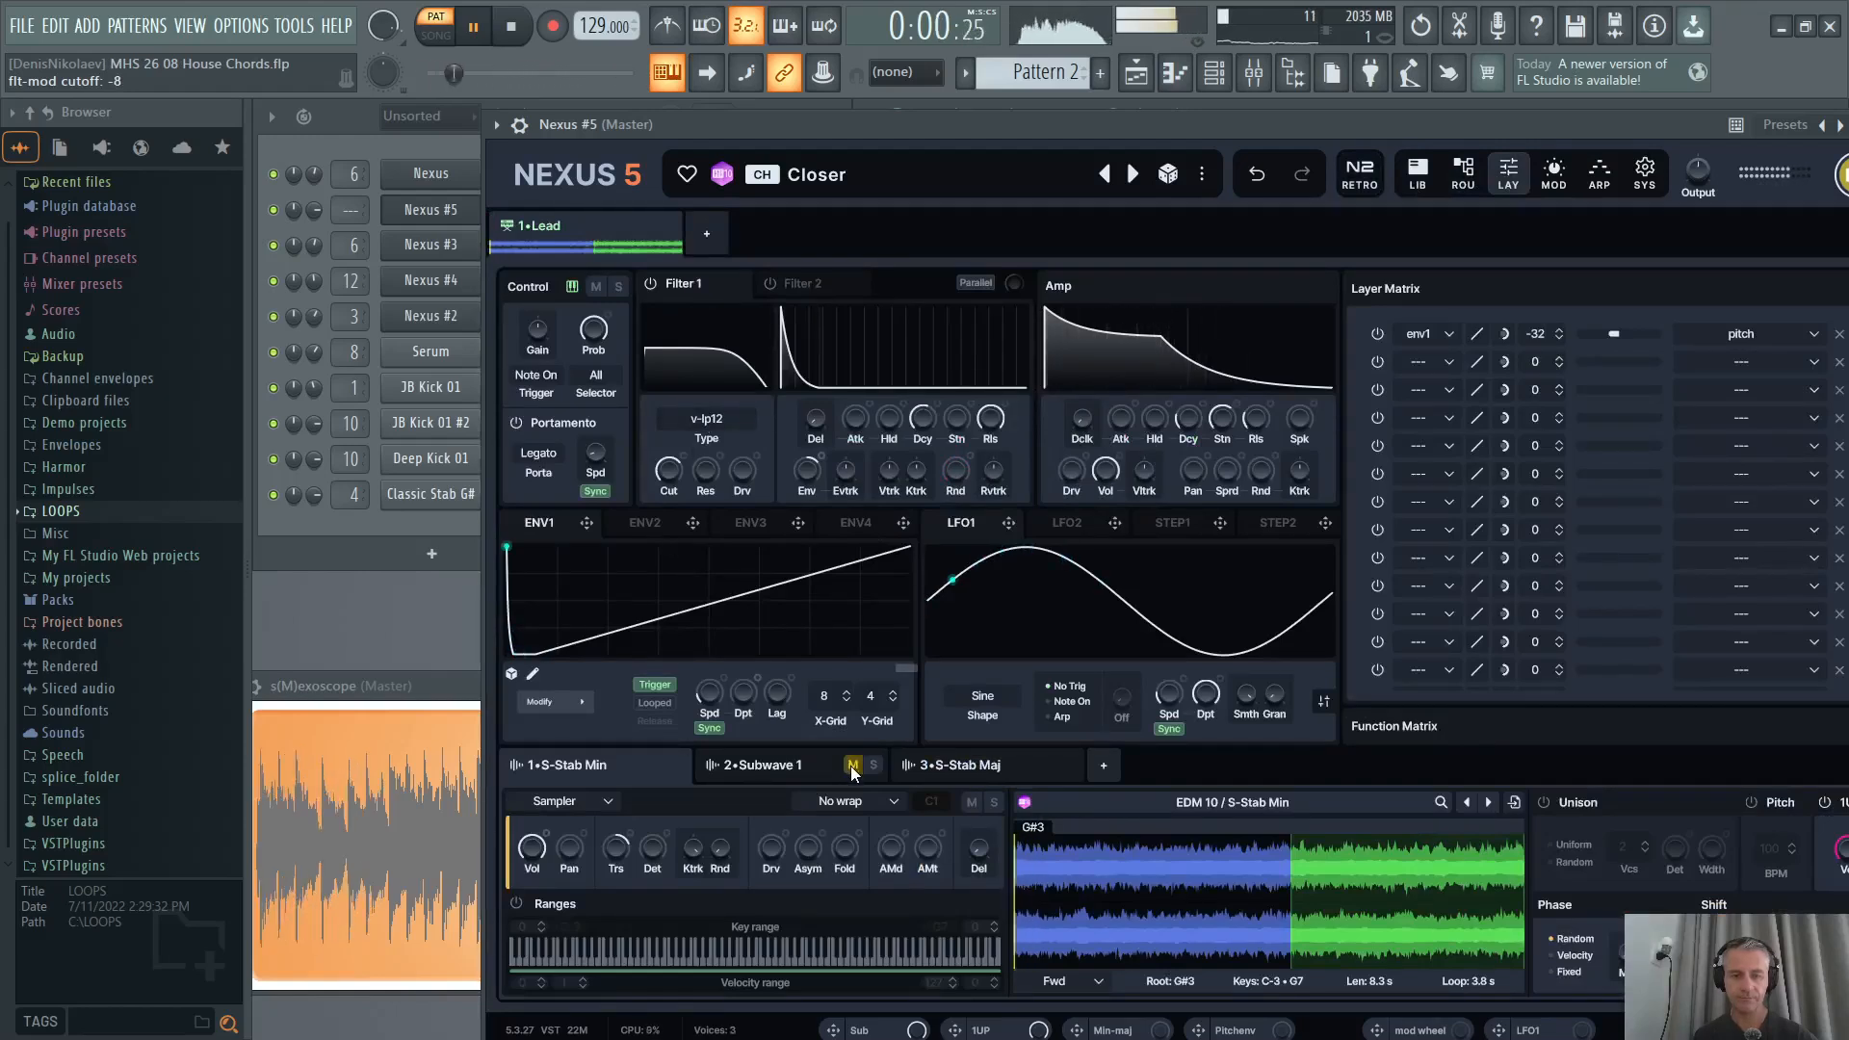
{"action": "left_click", "coordinate": [659, 766]}
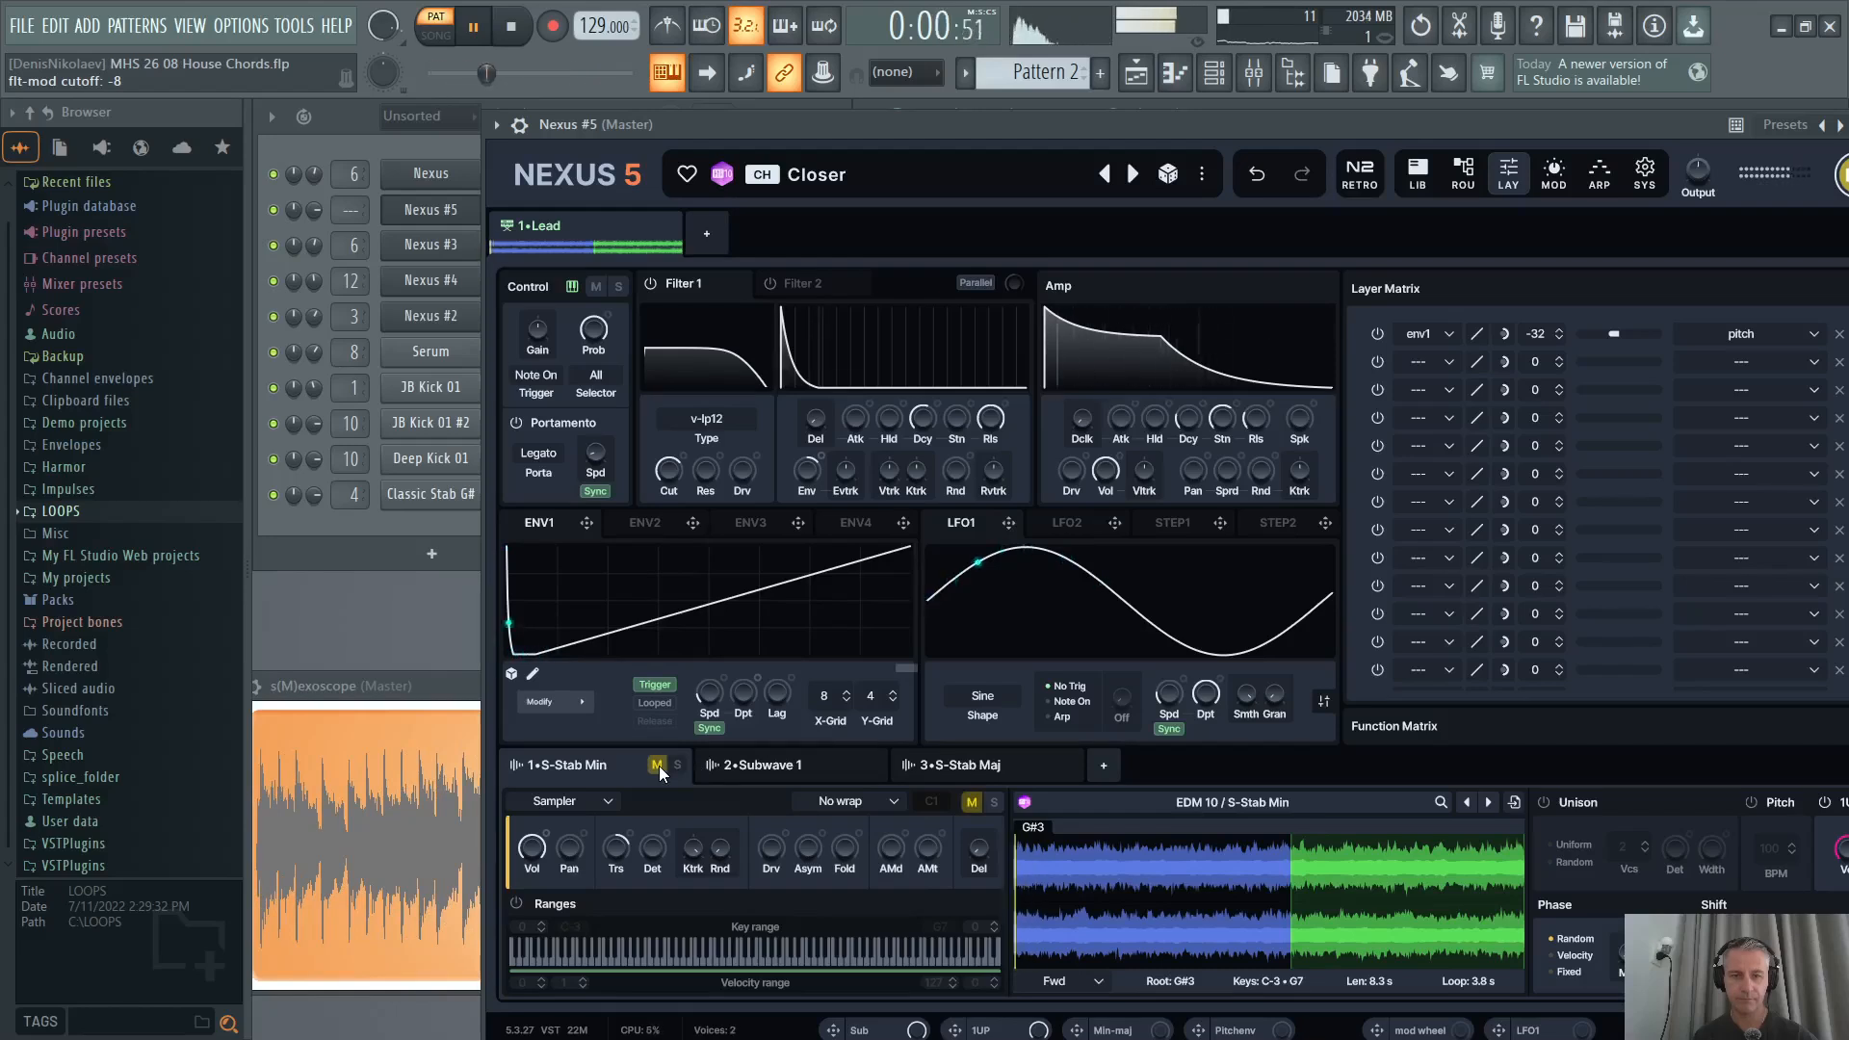
{"action": "key", "text": "space"}
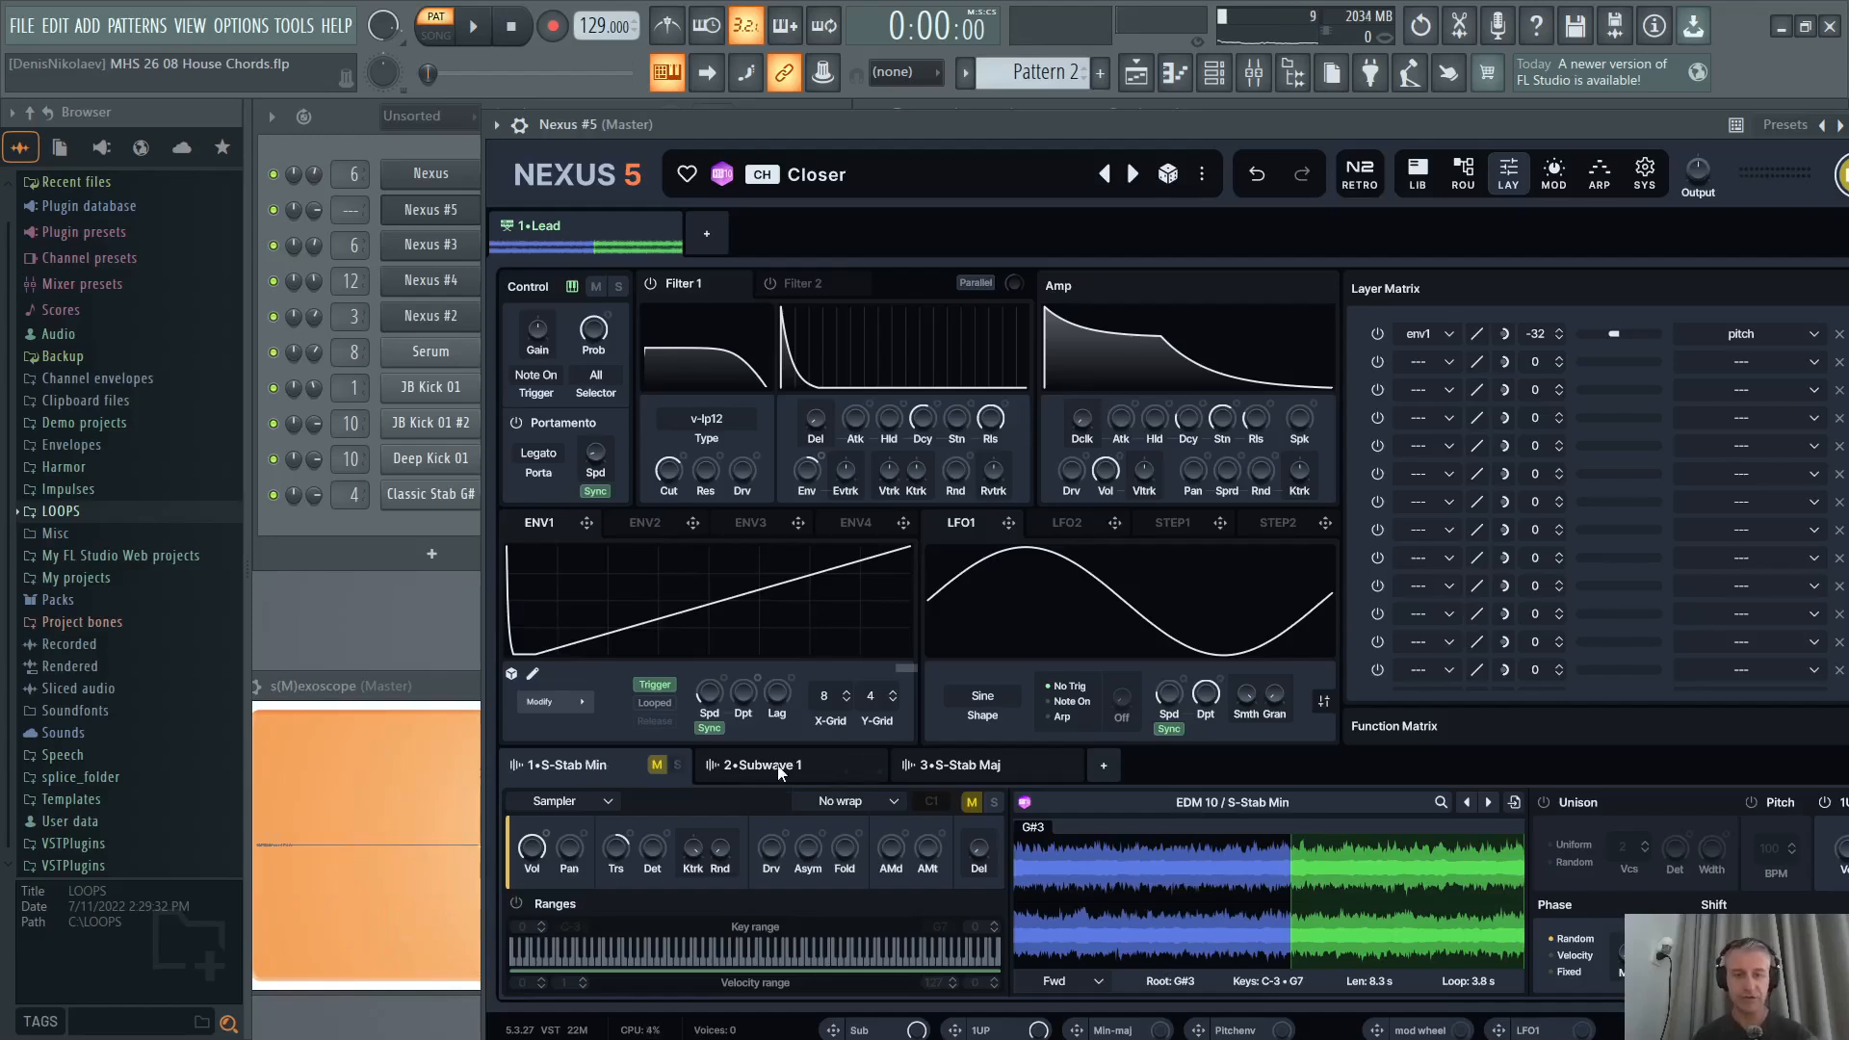
Mute the Subwave 1 oscillator, set S-Stab Maj's volume to 110 and play the pattern with only that oscillator sounding.
{"action": "left_click", "coordinate": [749, 769]}
{"action": "left_click", "coordinate": [968, 767]}
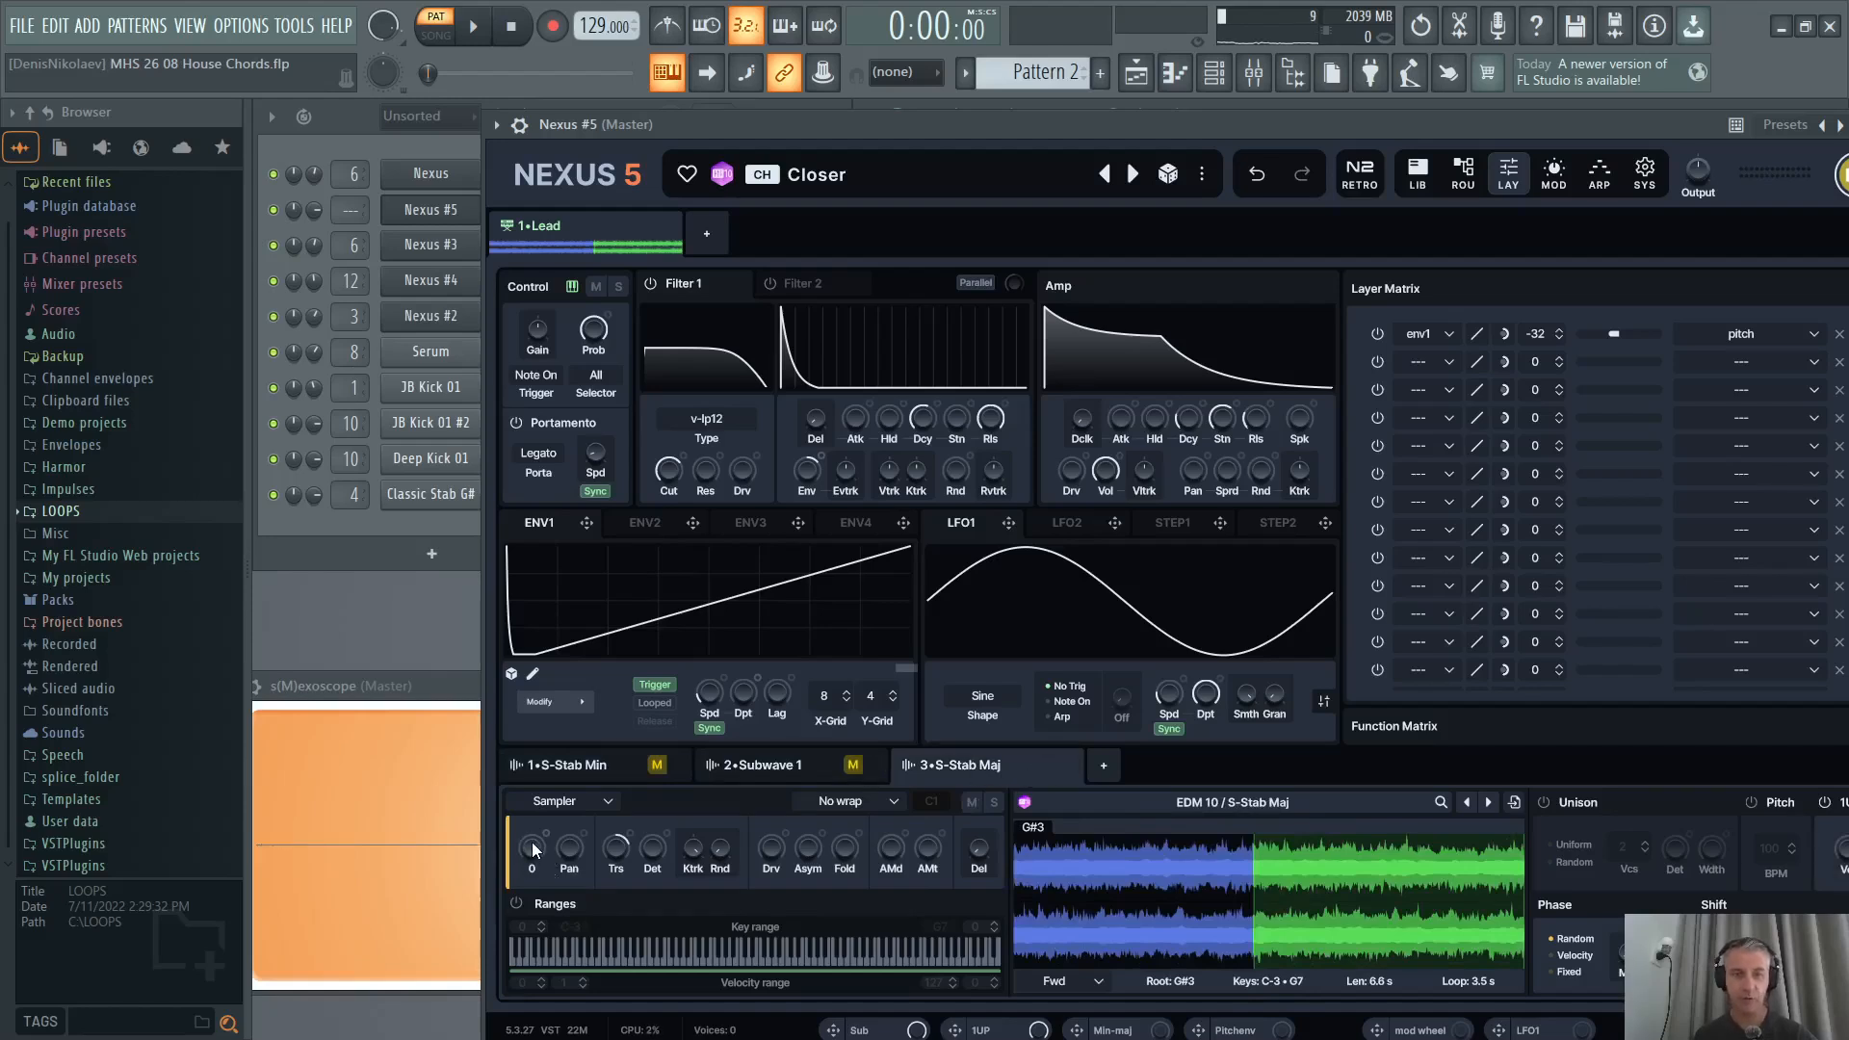
{"action": "left_click_drag", "start_coordinate": [533, 850], "coordinate": [532, 756]}
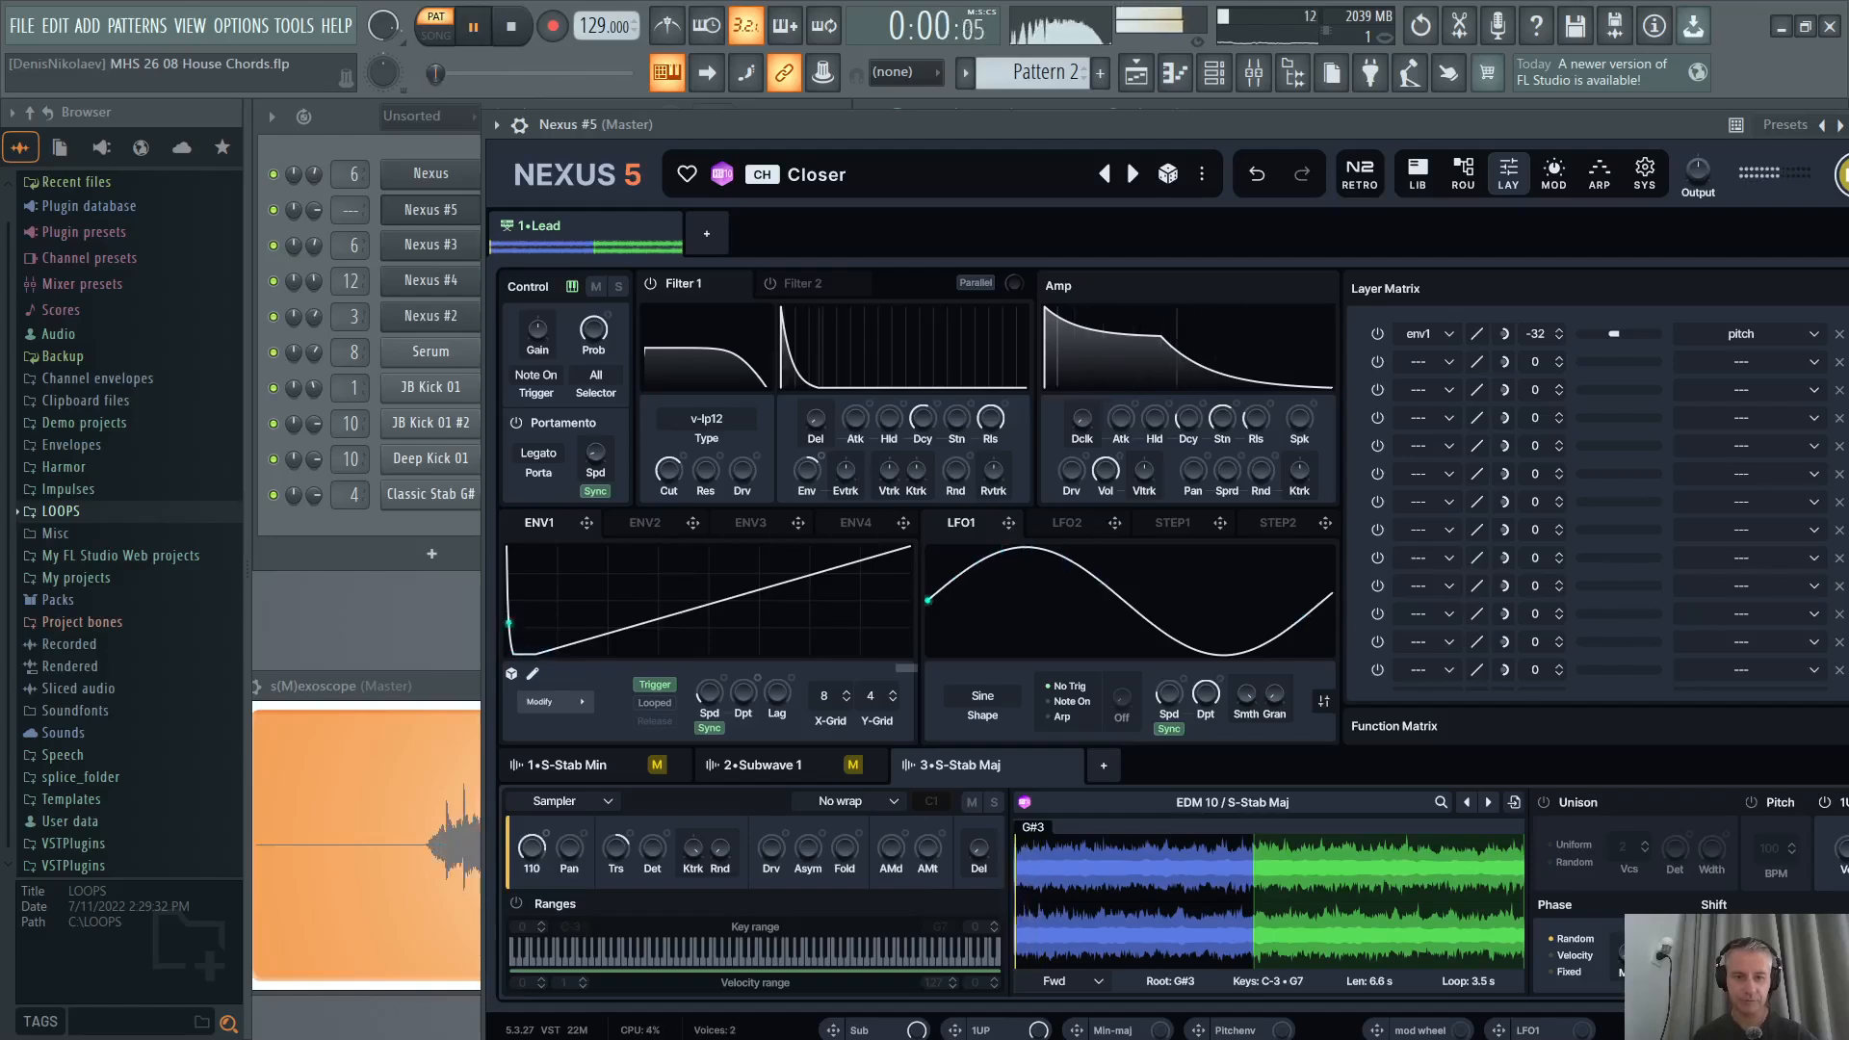
{"action": "key", "text": "space"}
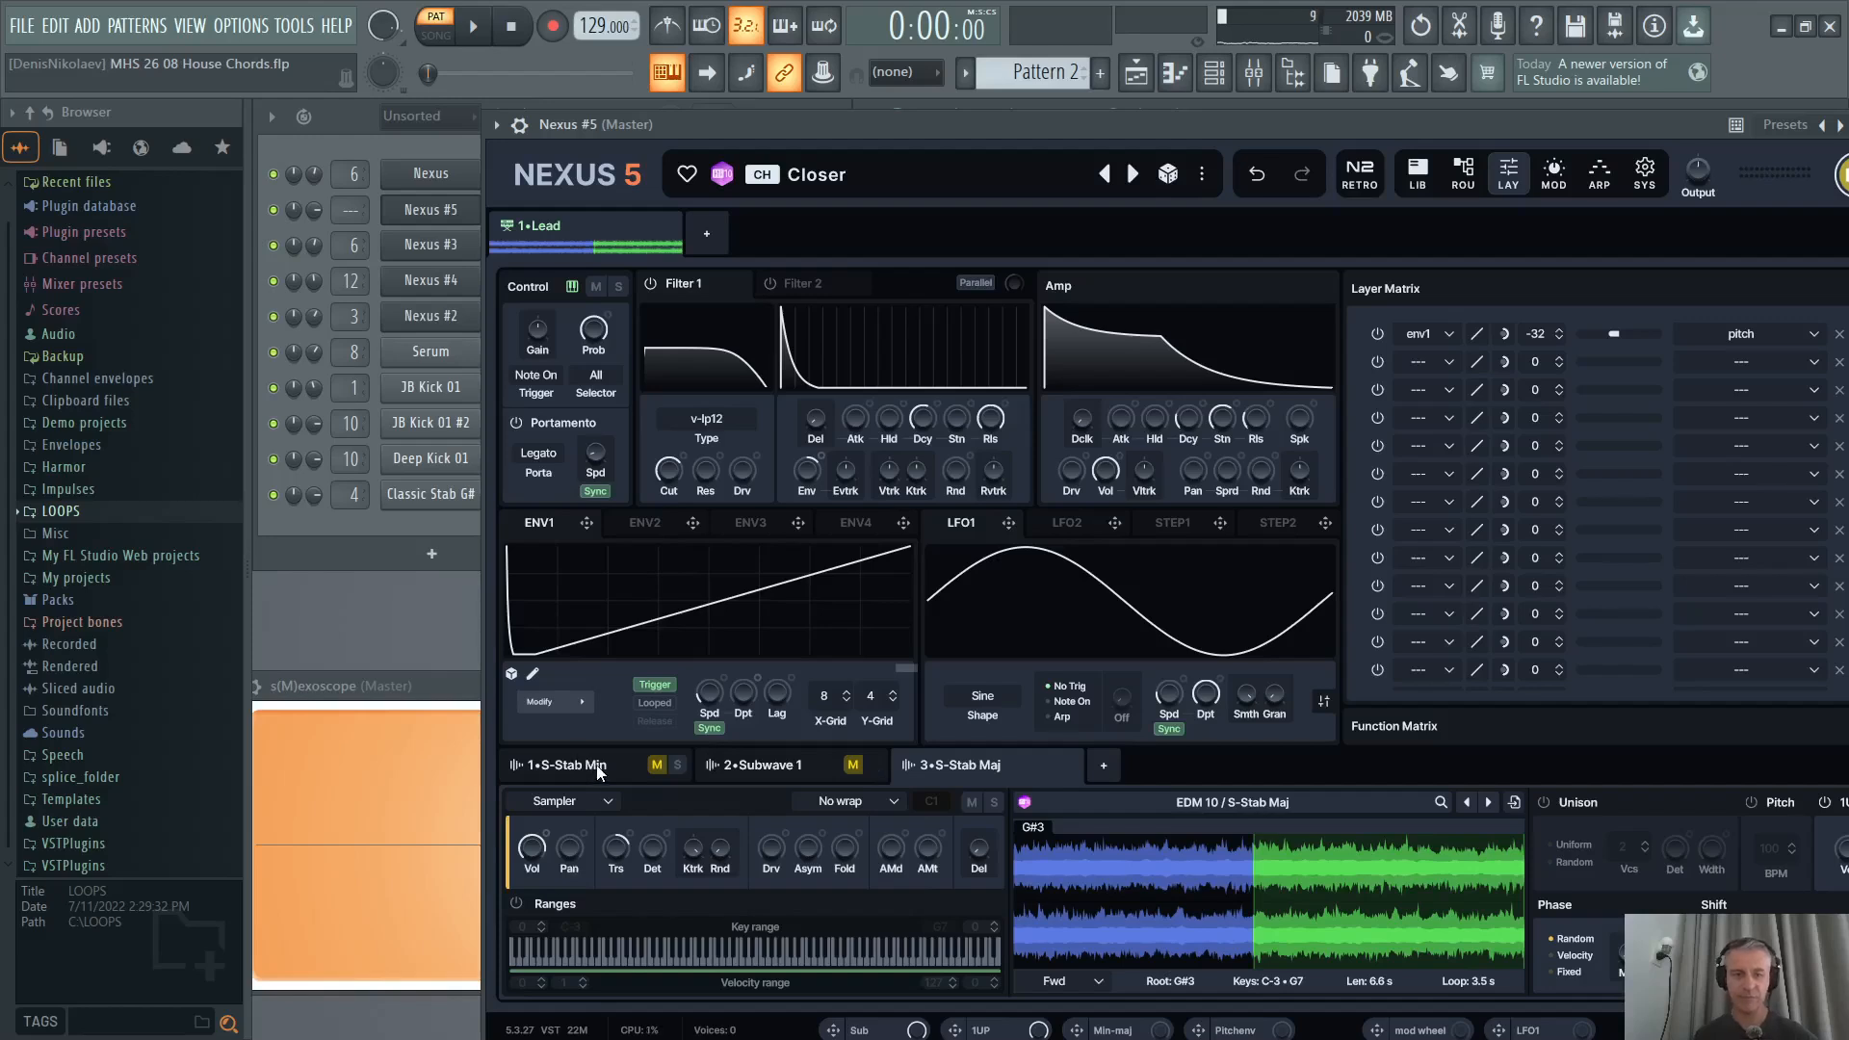
Audition the pattern's root notes C4, D4 and G4, plus C5, on the Piano roll keyboard of the cloned Nexus.
{"action": "left_click", "coordinate": [457, 216]}
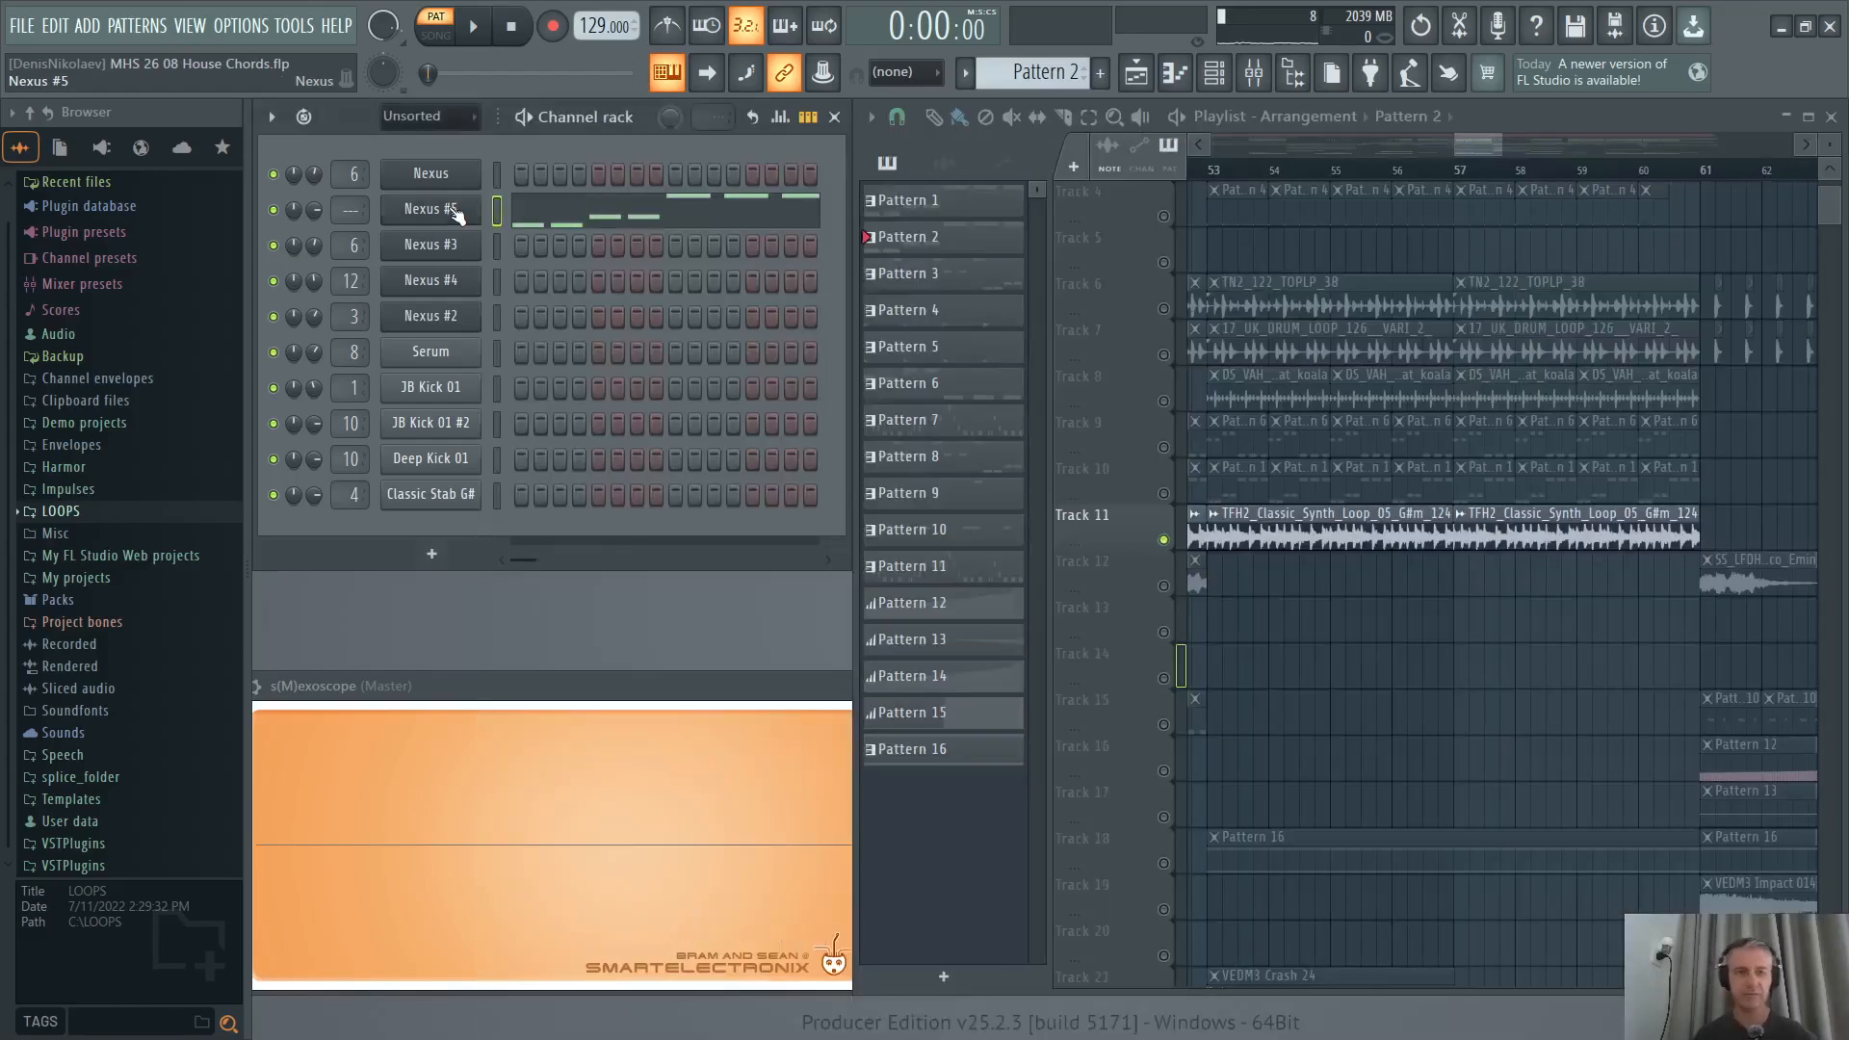
{"action": "left_click", "coordinate": [572, 205]}
{"action": "left_click", "coordinate": [327, 401]}
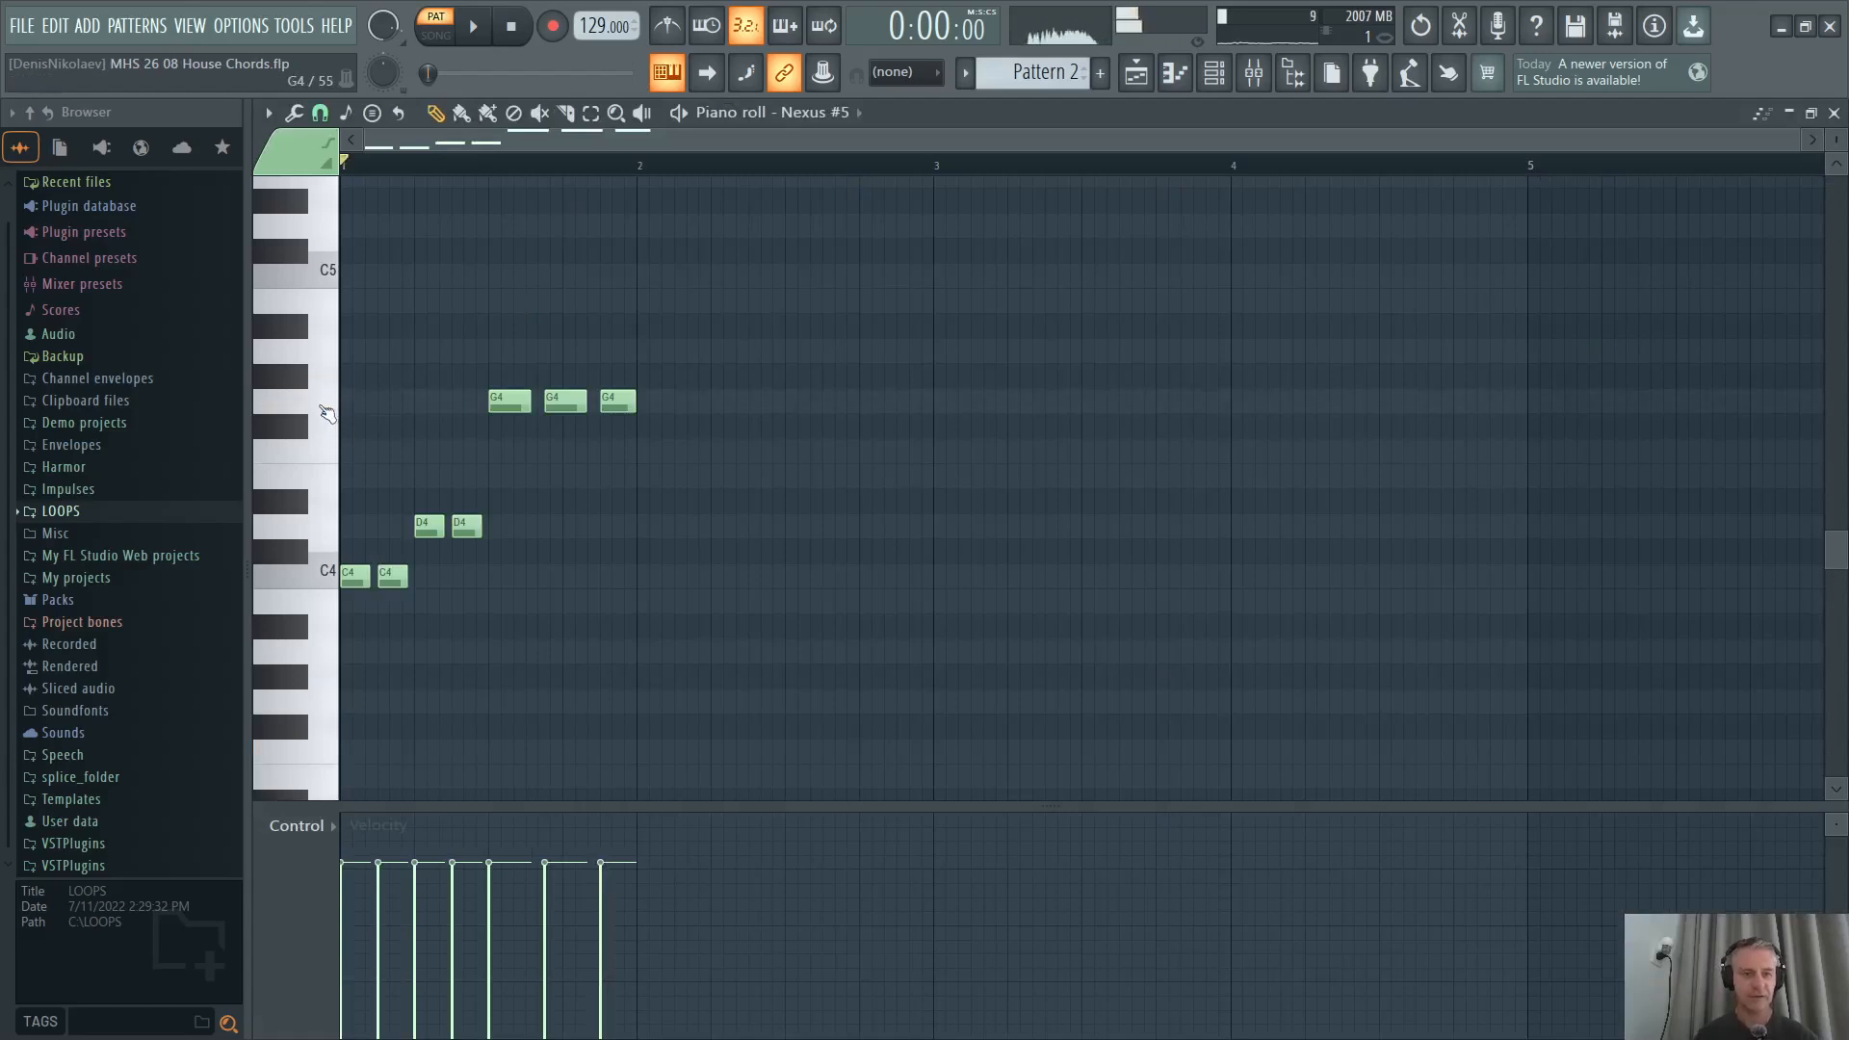
{"action": "left_click", "coordinate": [325, 580]}
{"action": "left_click", "coordinate": [327, 526]}
{"action": "left_click", "coordinate": [328, 401]}
{"action": "left_click", "coordinate": [327, 401]}
{"action": "left_click", "coordinate": [330, 402]}
{"action": "left_click", "coordinate": [325, 576]}
{"action": "left_click", "coordinate": [328, 526]}
{"action": "left_click", "coordinate": [335, 398]}
{"action": "left_click", "coordinate": [332, 401]}
{"action": "left_click", "coordinate": [328, 269]}
{"action": "left_click", "coordinate": [327, 239]}
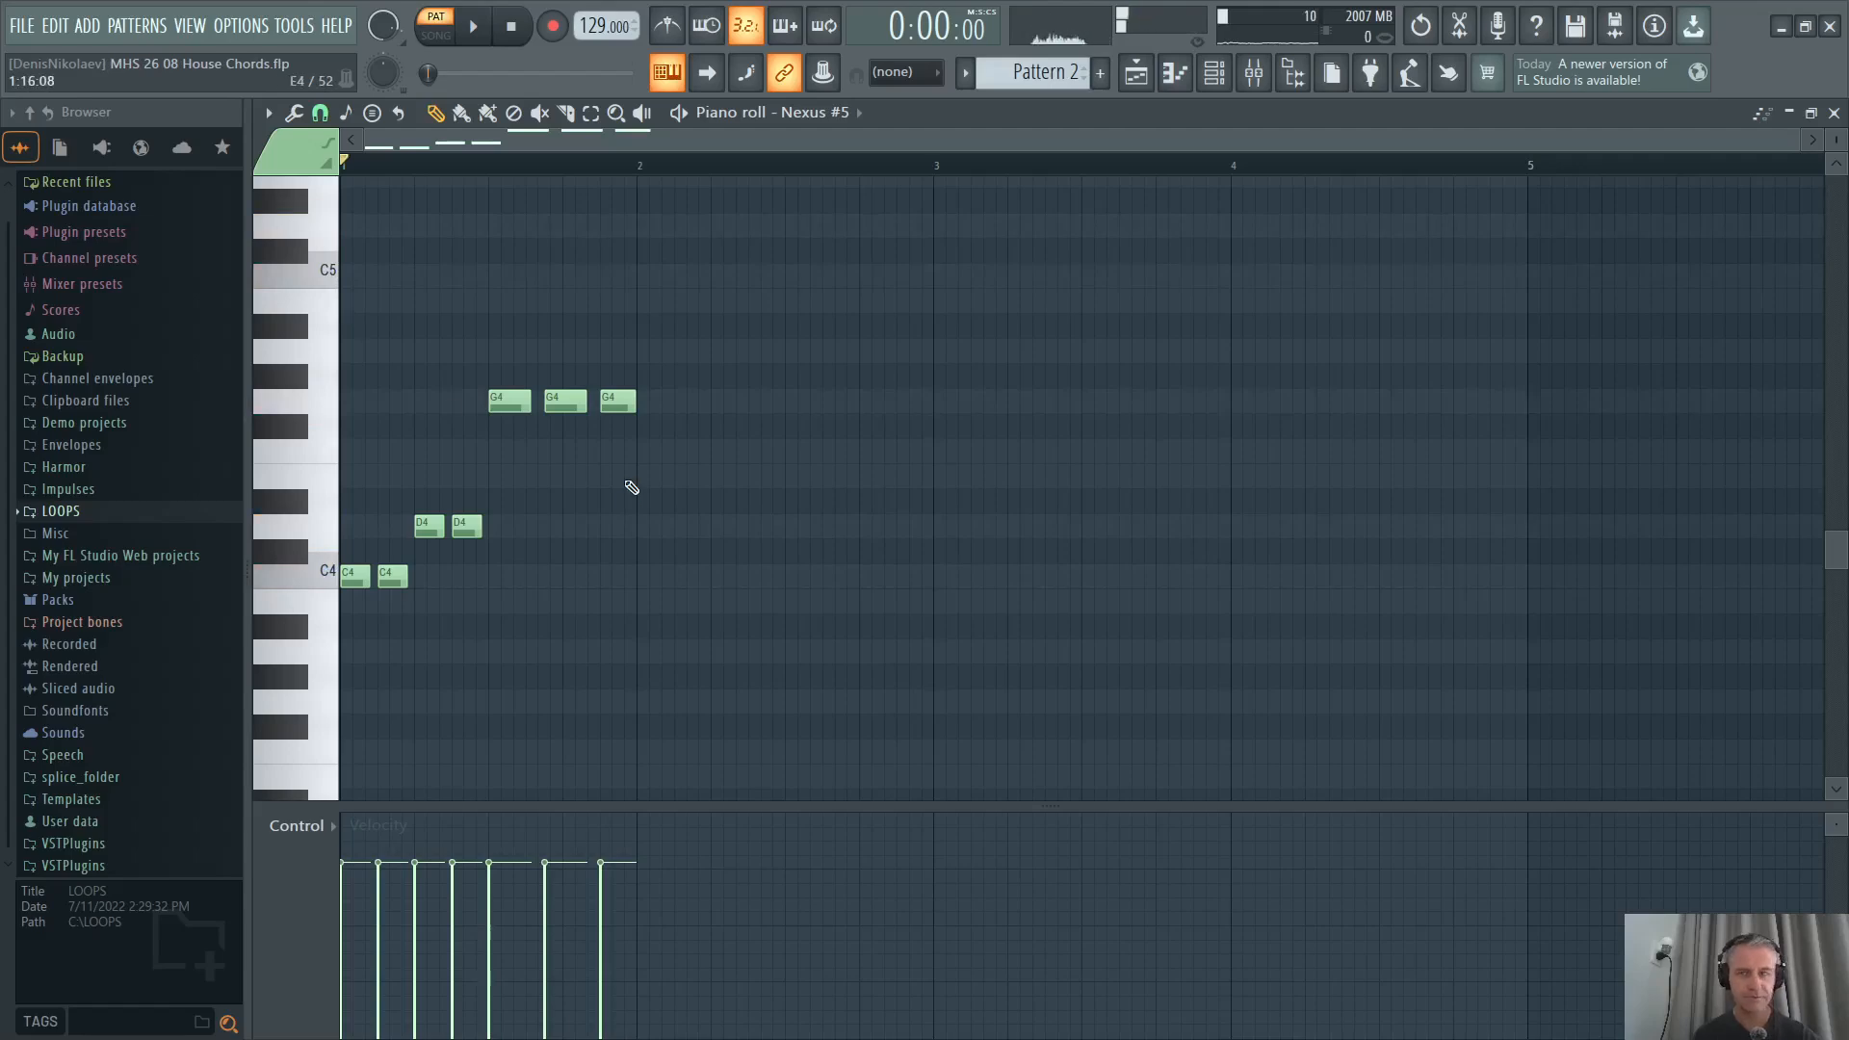
Return to the cloned Nexus and compare S-Stab Min with S-Stab Maj by muting them alternately while playing notes.
{"action": "key", "text": "Escape"}
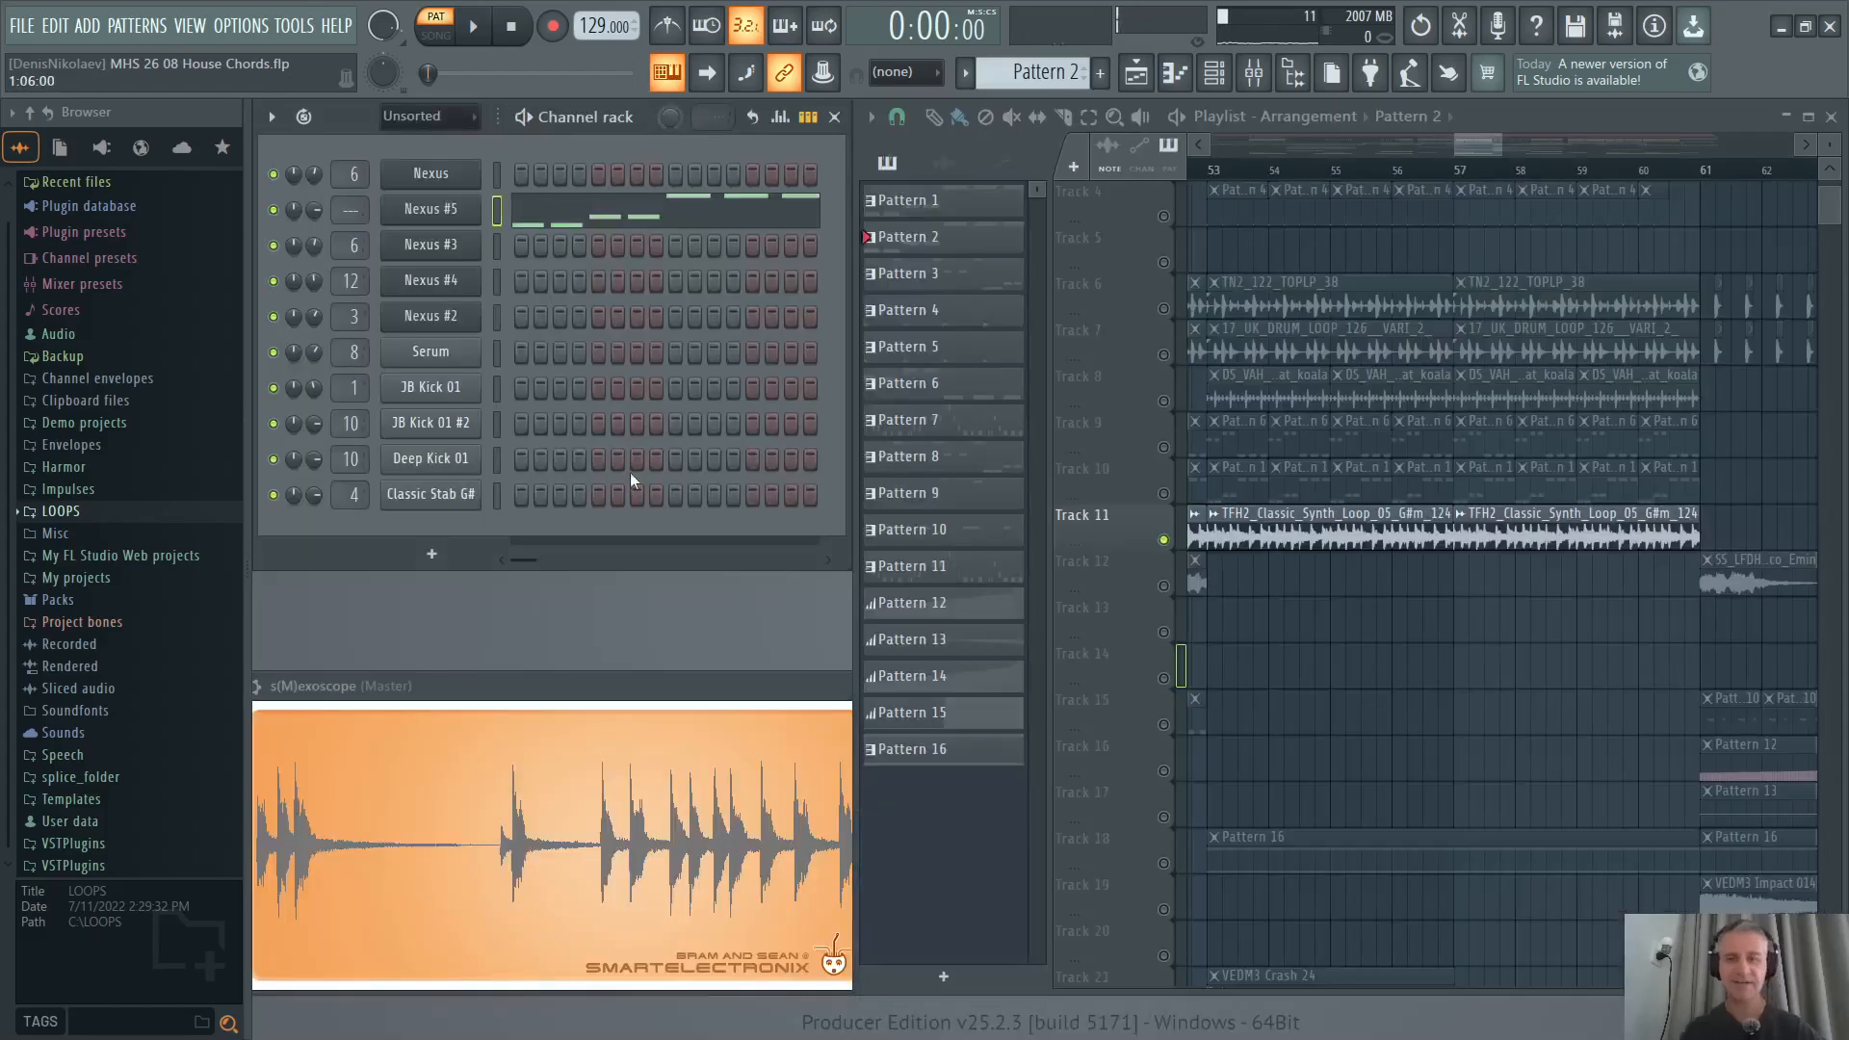
{"action": "left_click", "coordinate": [421, 203]}
{"action": "key", "text": "Escape"}
{"action": "left_click", "coordinate": [453, 211]}
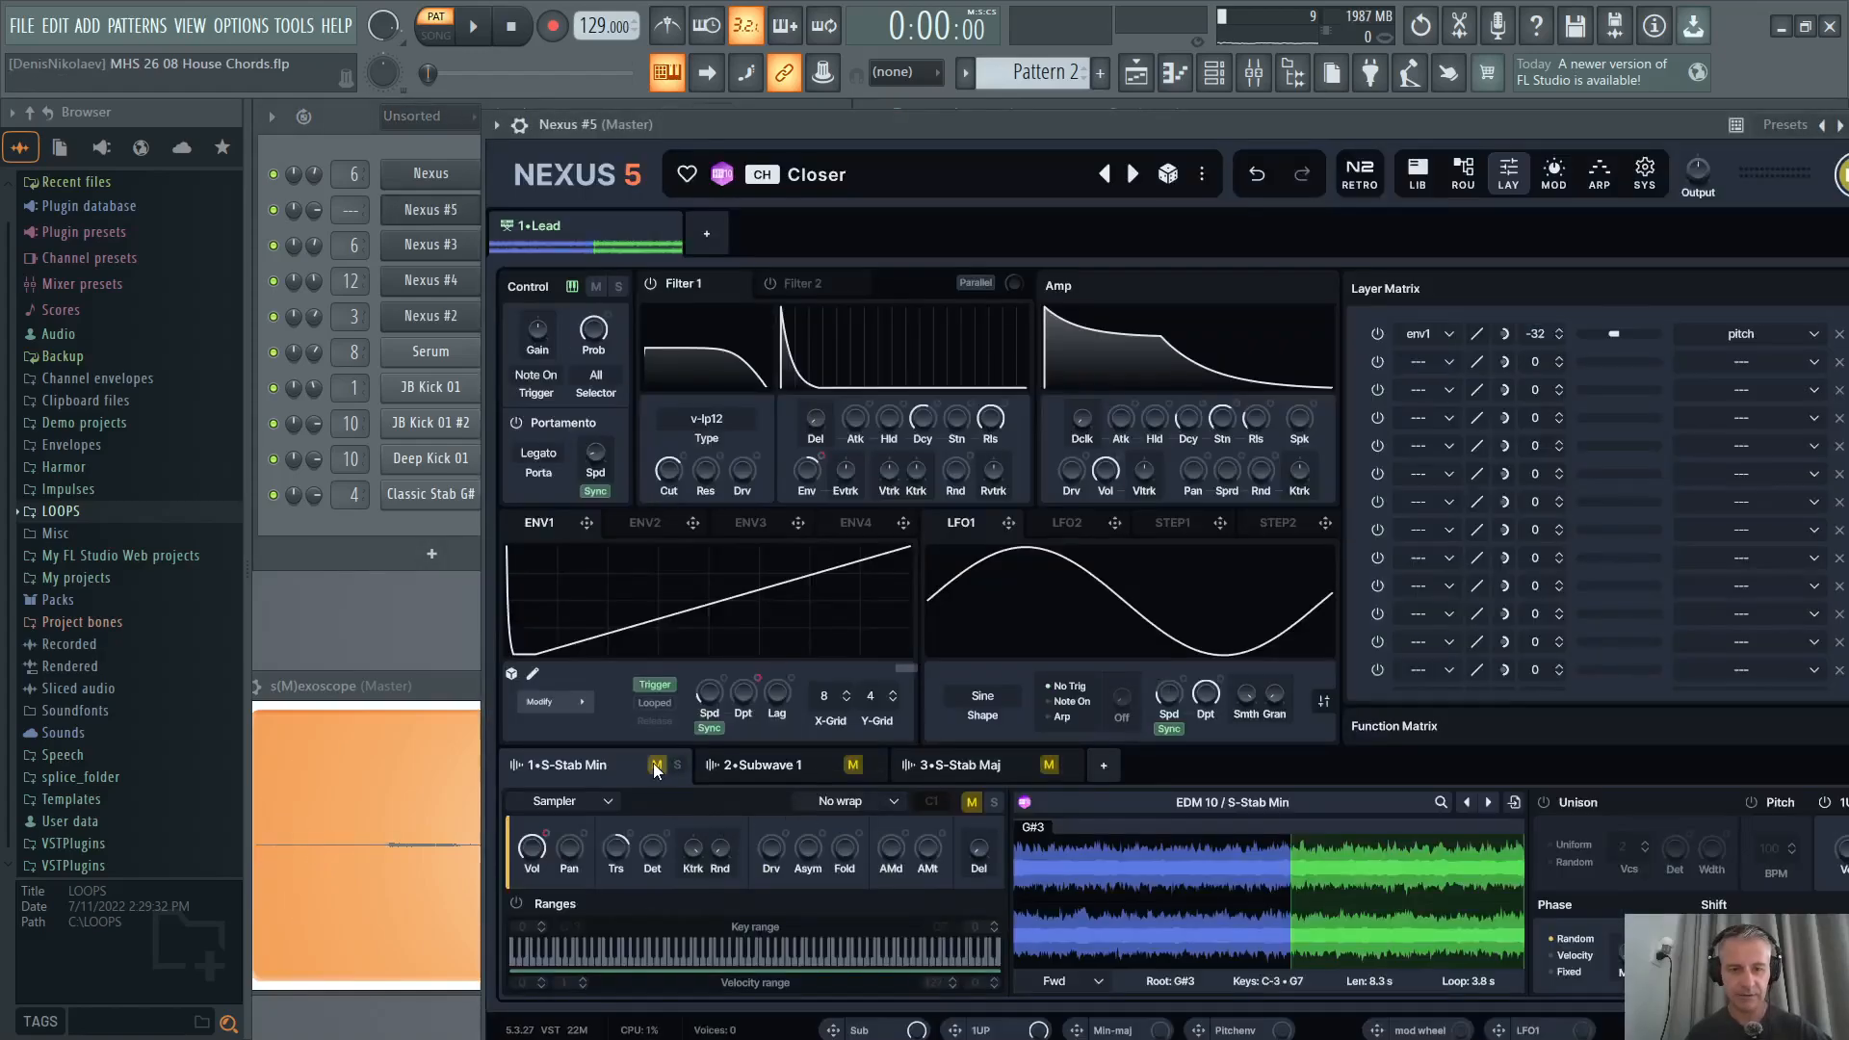
{"action": "key", "text": "n"}
{"action": "key", "text": "n"}
{"action": "key", "text": "n"}
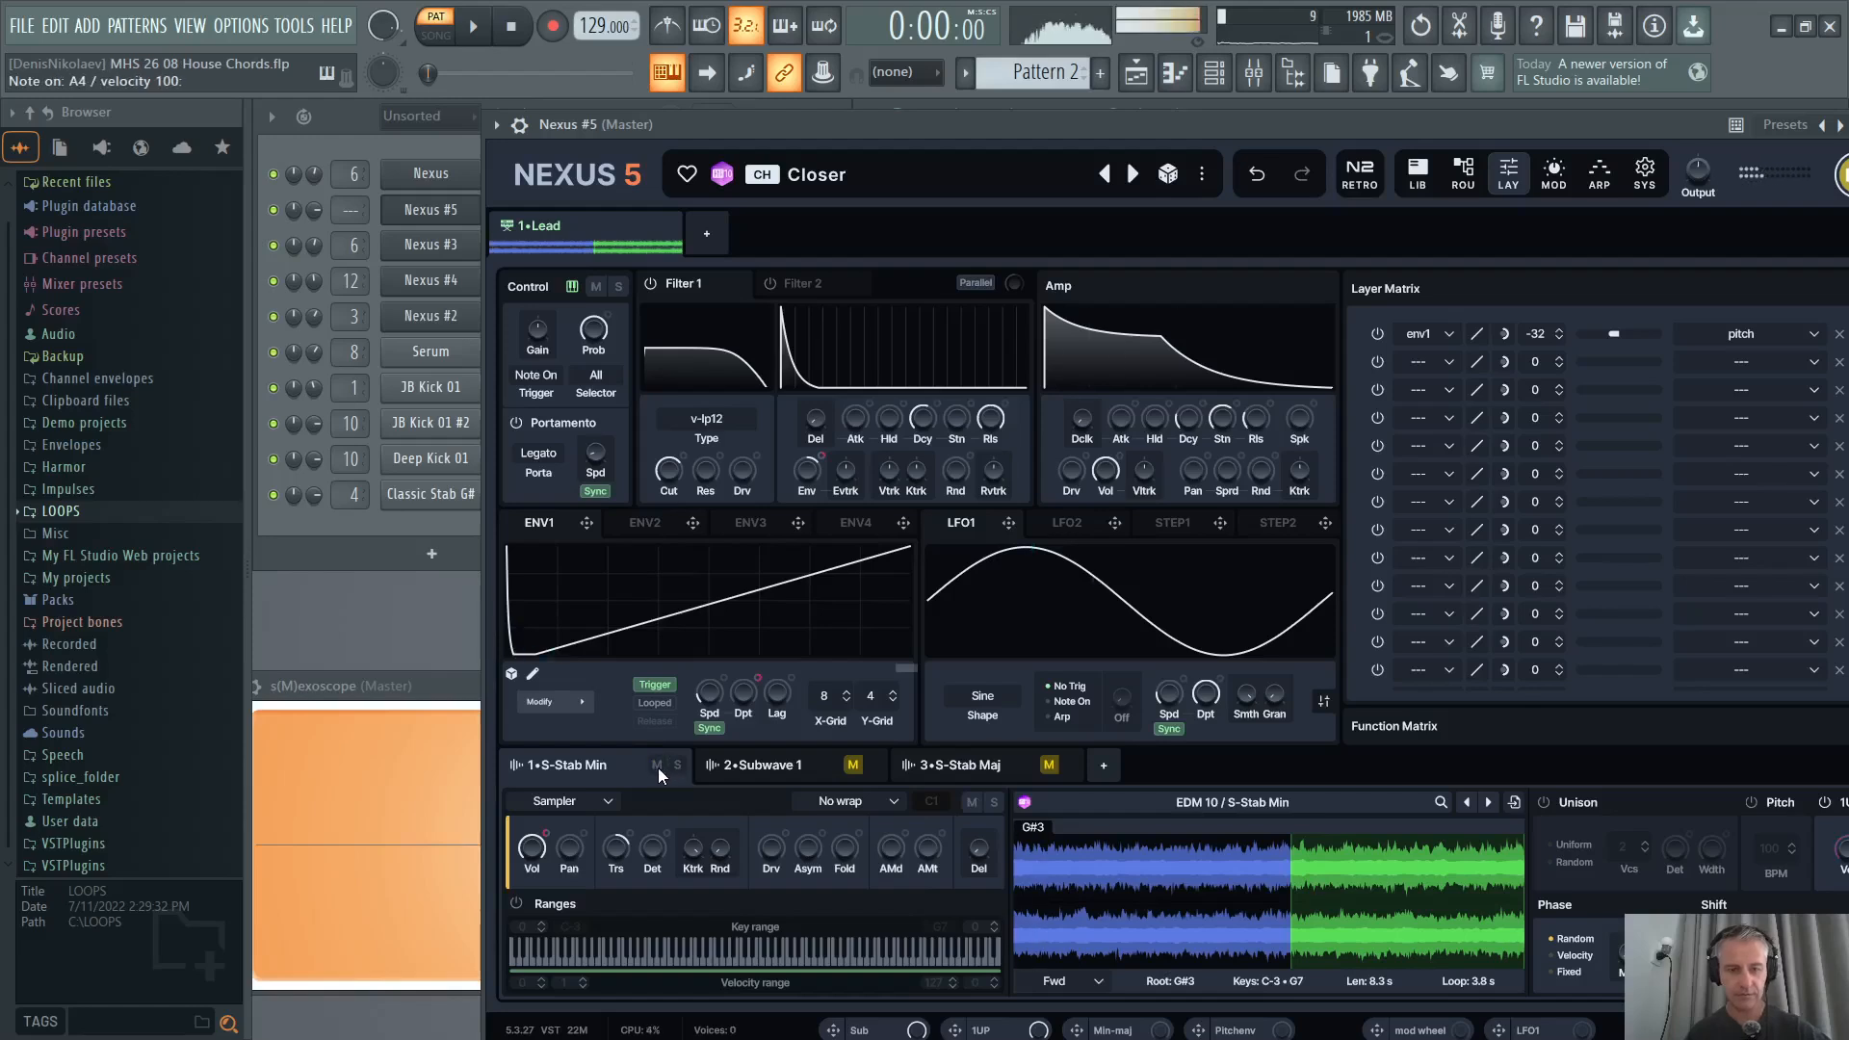
{"action": "left_click", "coordinate": [1049, 765]}
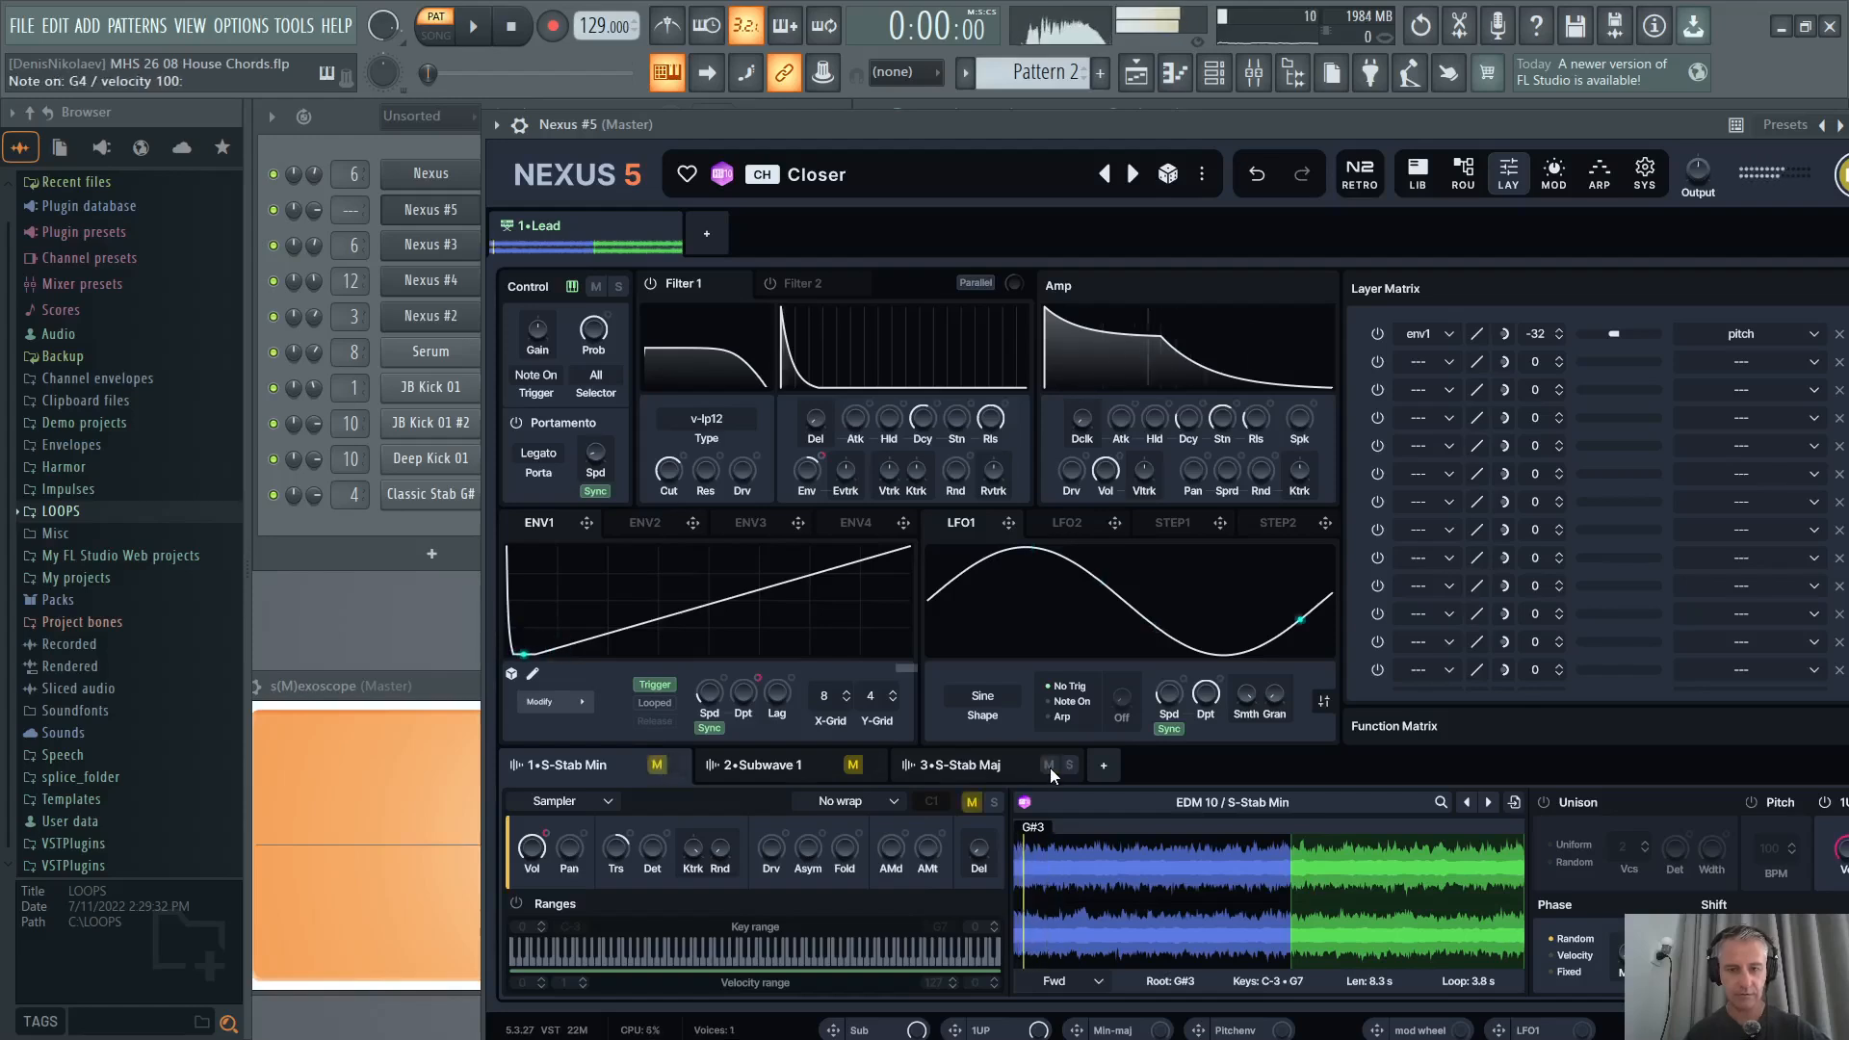
{"action": "left_click", "coordinate": [1048, 766]}
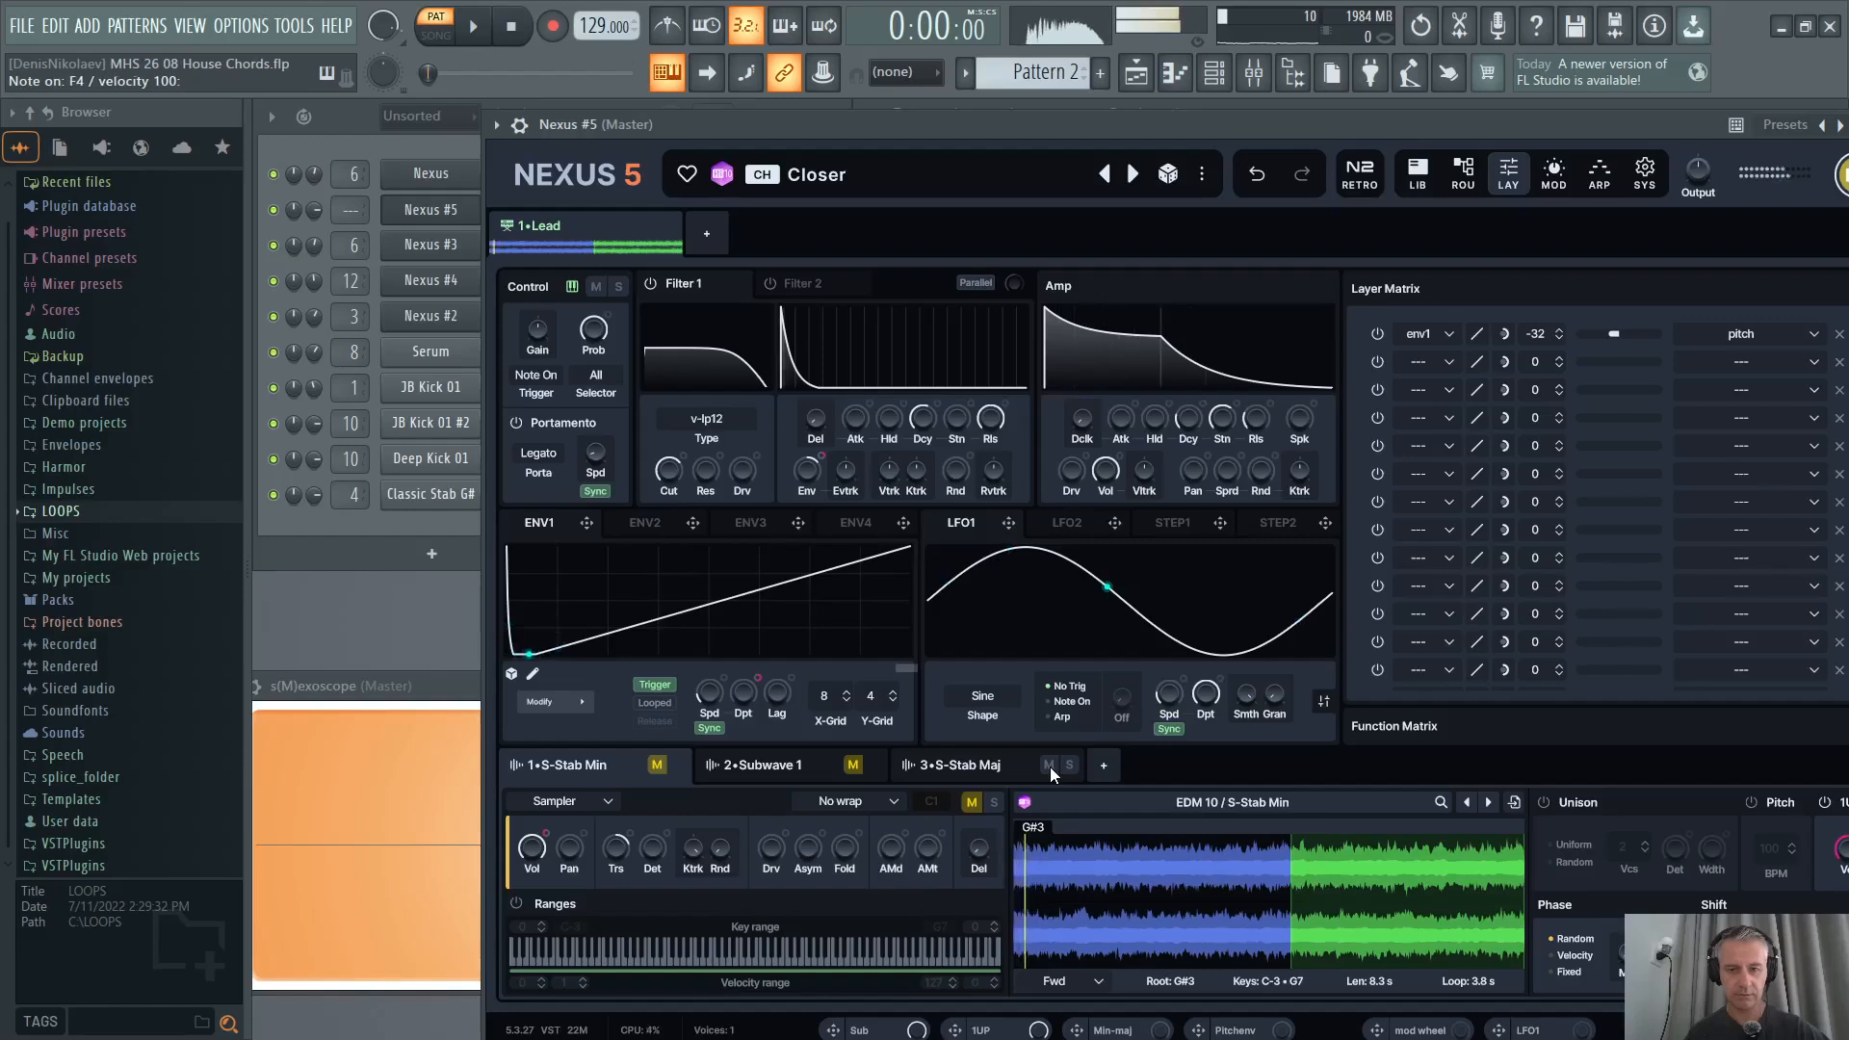
Reopen the cloned Nexus, mute S-Stab Maj and unmute S-Stab Min so that only the minor oscillator sounds.
{"action": "left_click", "coordinate": [662, 761]}
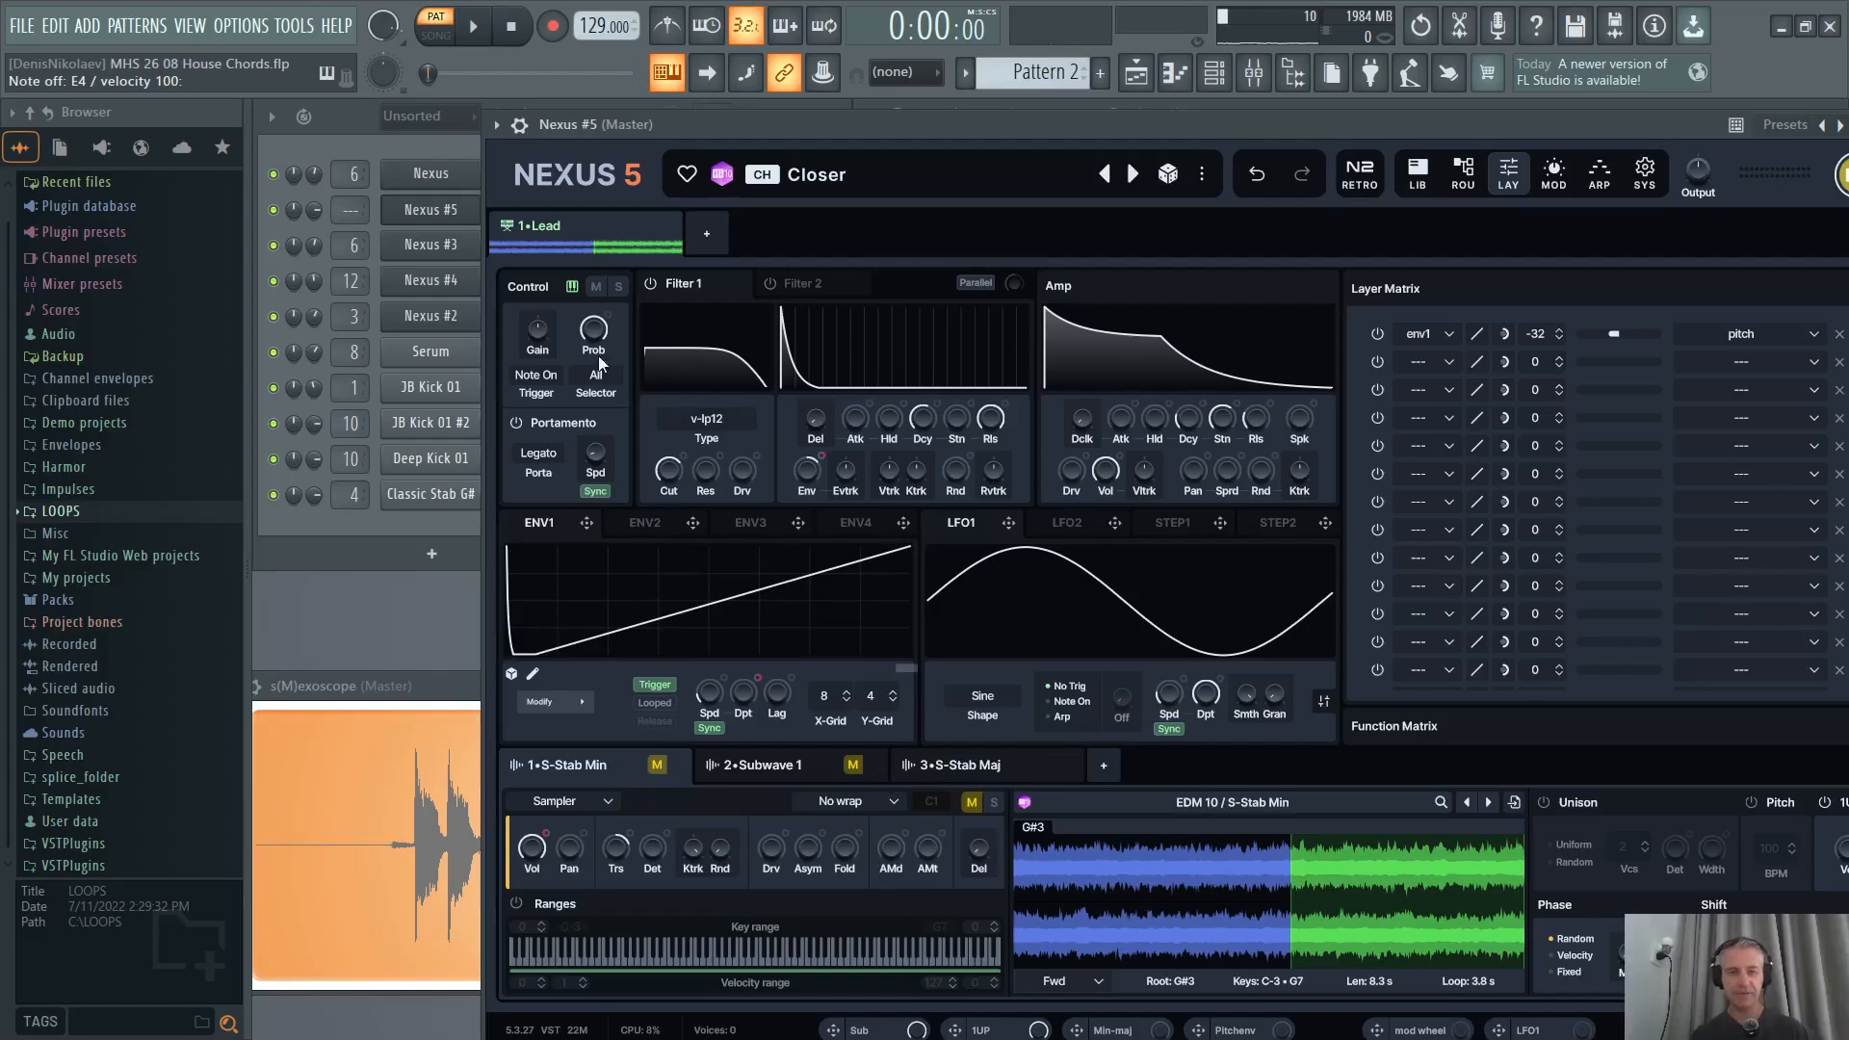
{"action": "left_click", "coordinate": [460, 217]}
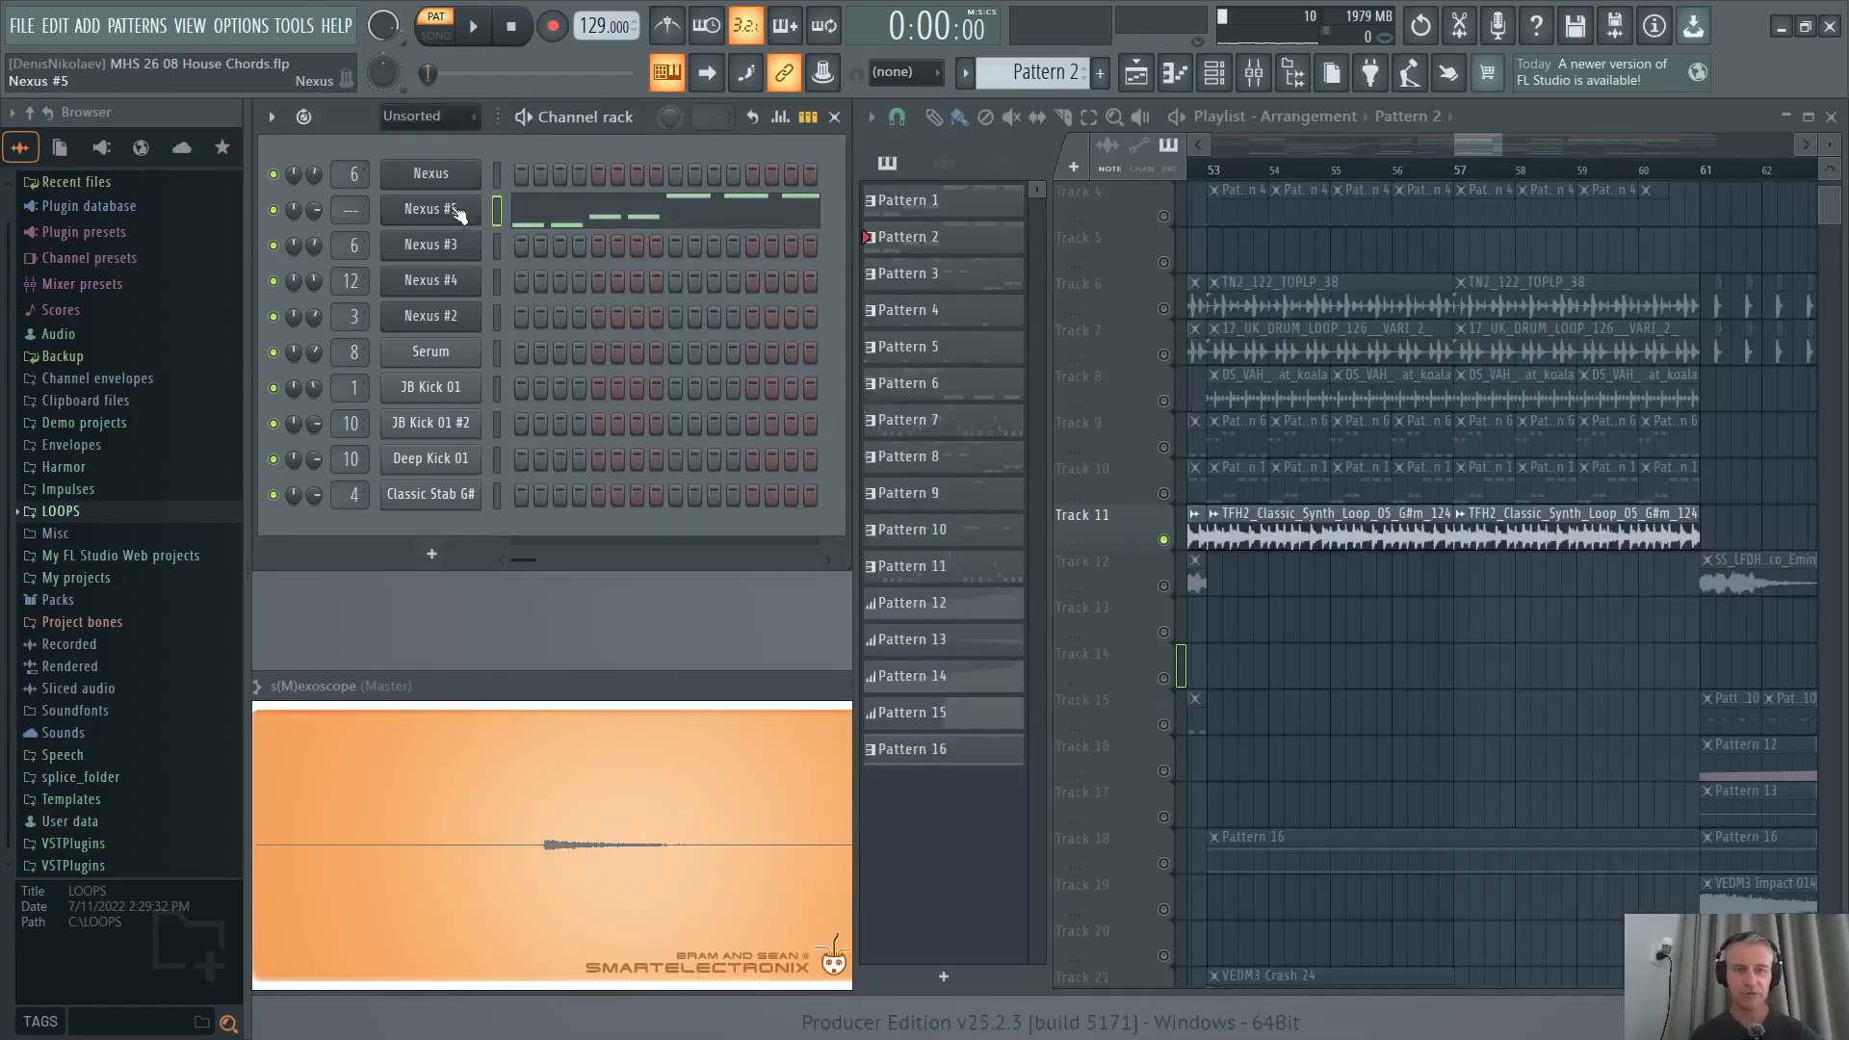
{"action": "left_click", "coordinate": [442, 206]}
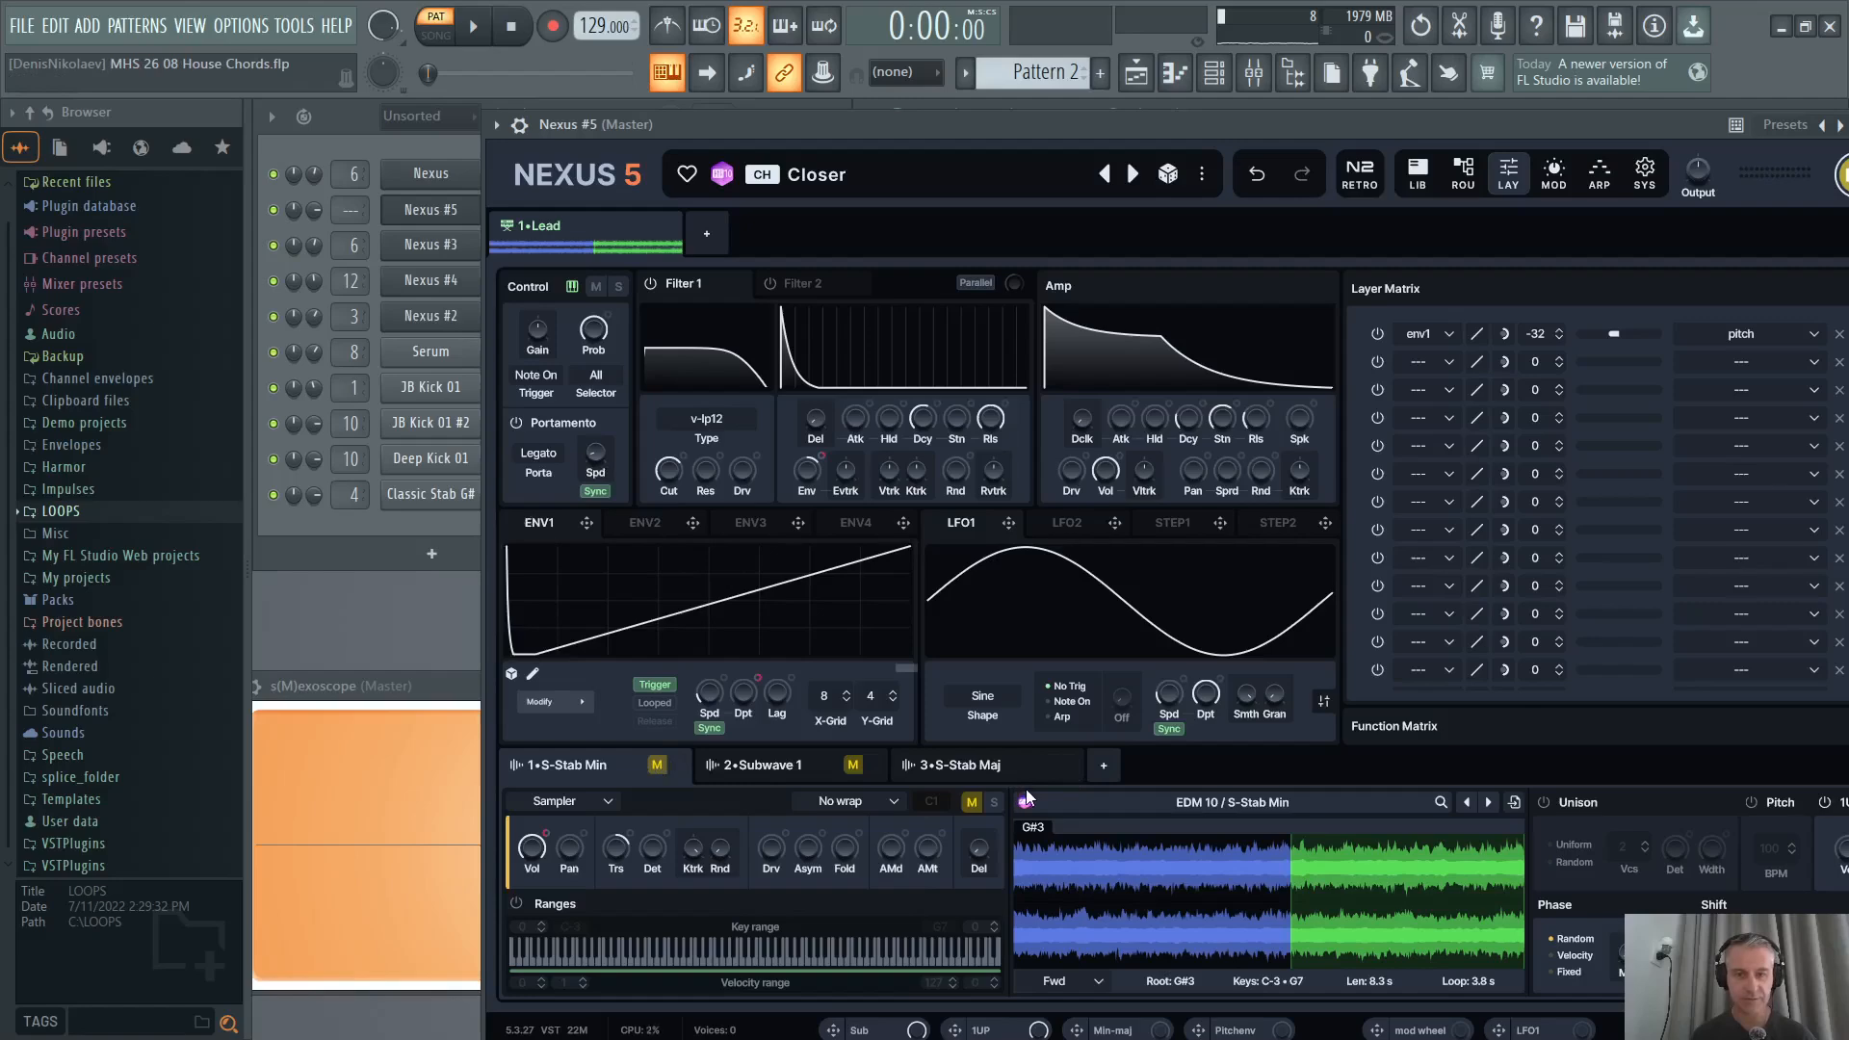
{"action": "left_click", "coordinate": [1049, 765]}
{"action": "left_click", "coordinate": [656, 765]}
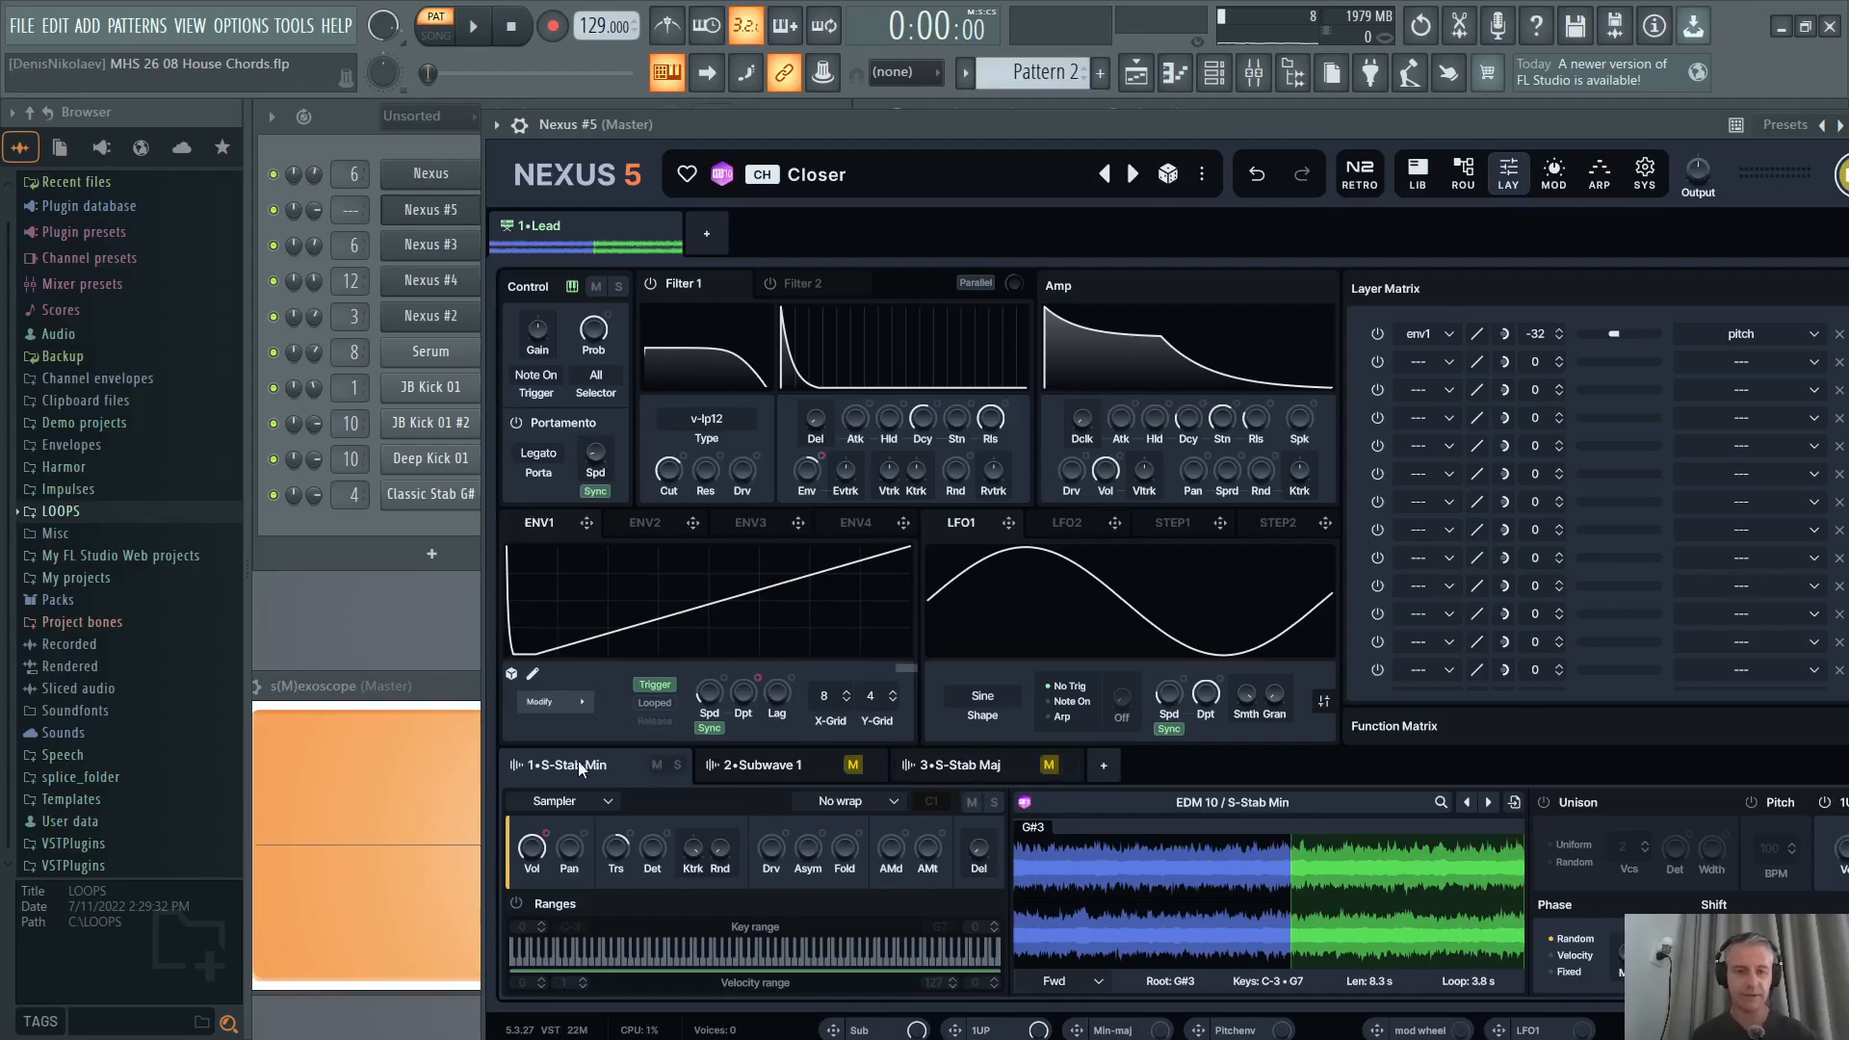
Delete the cloned Nexus #5 channel and its Pattern 2.
{"action": "left_click", "coordinate": [430, 210]}
{"action": "right_click", "coordinate": [438, 212]}
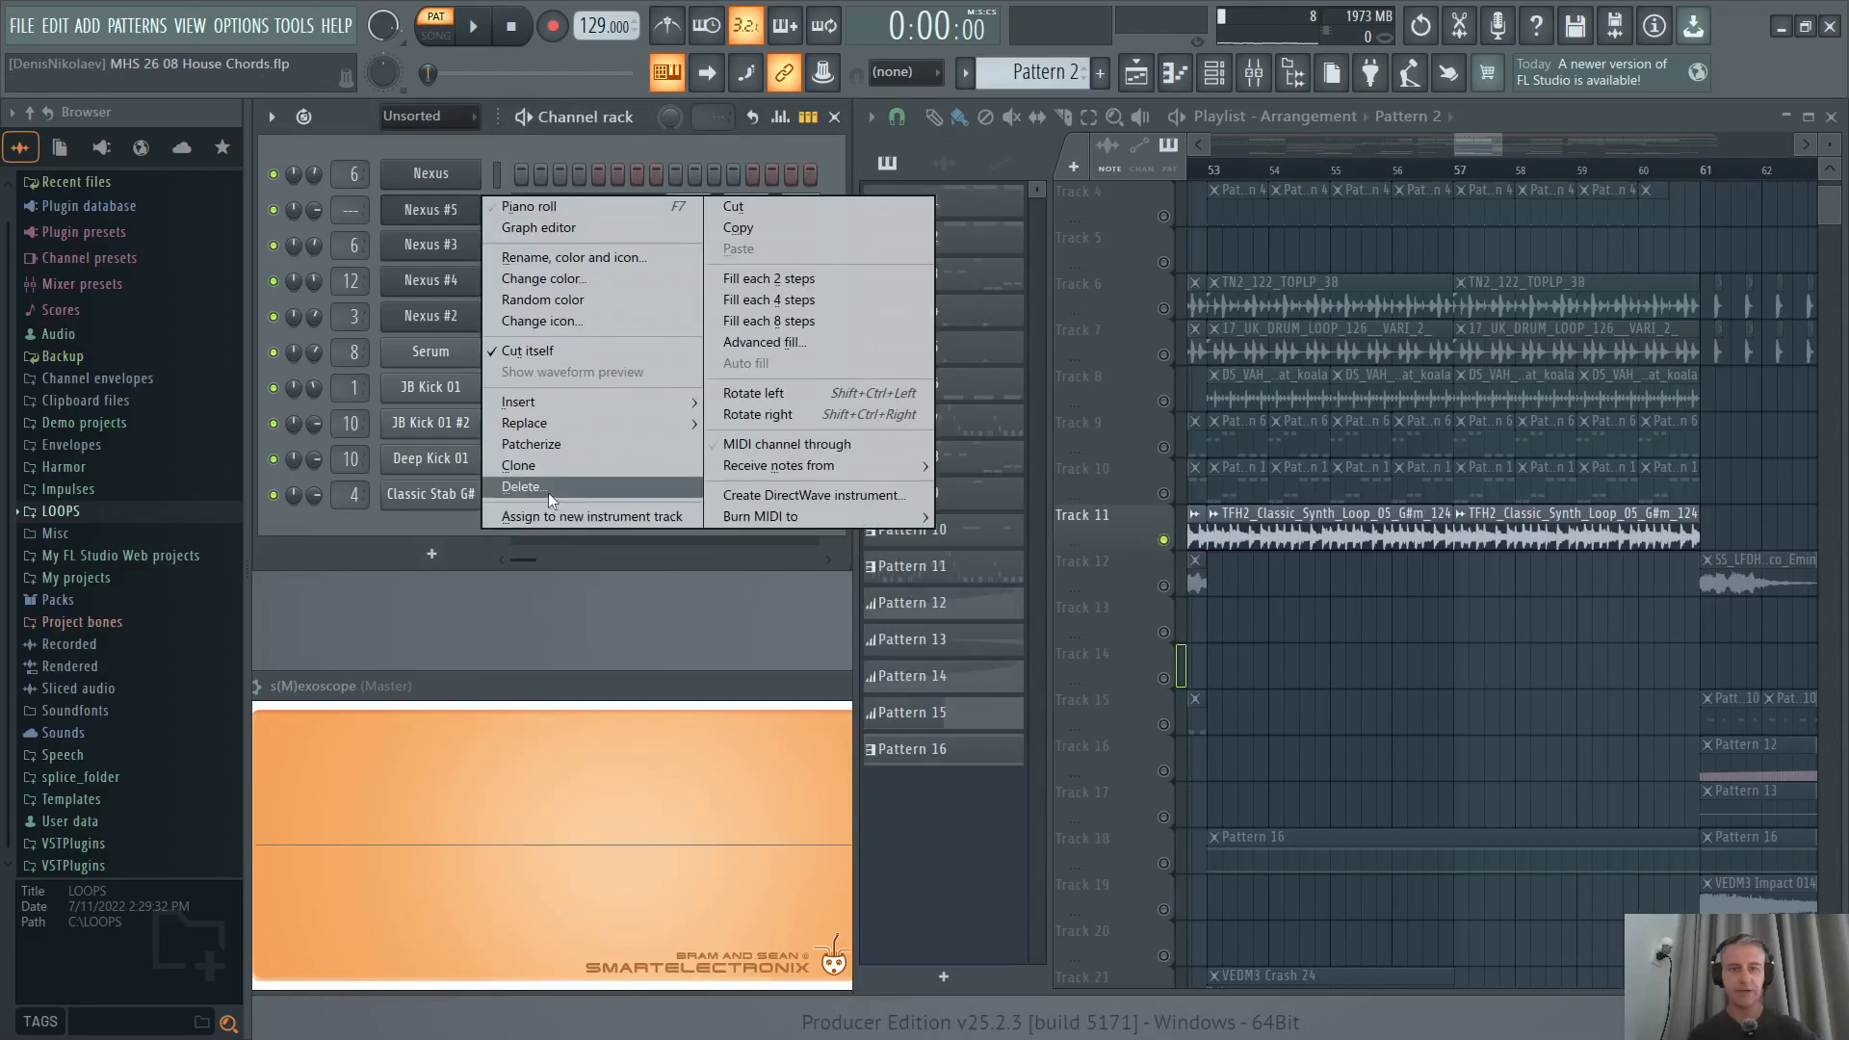
{"action": "left_click", "coordinate": [547, 493]}
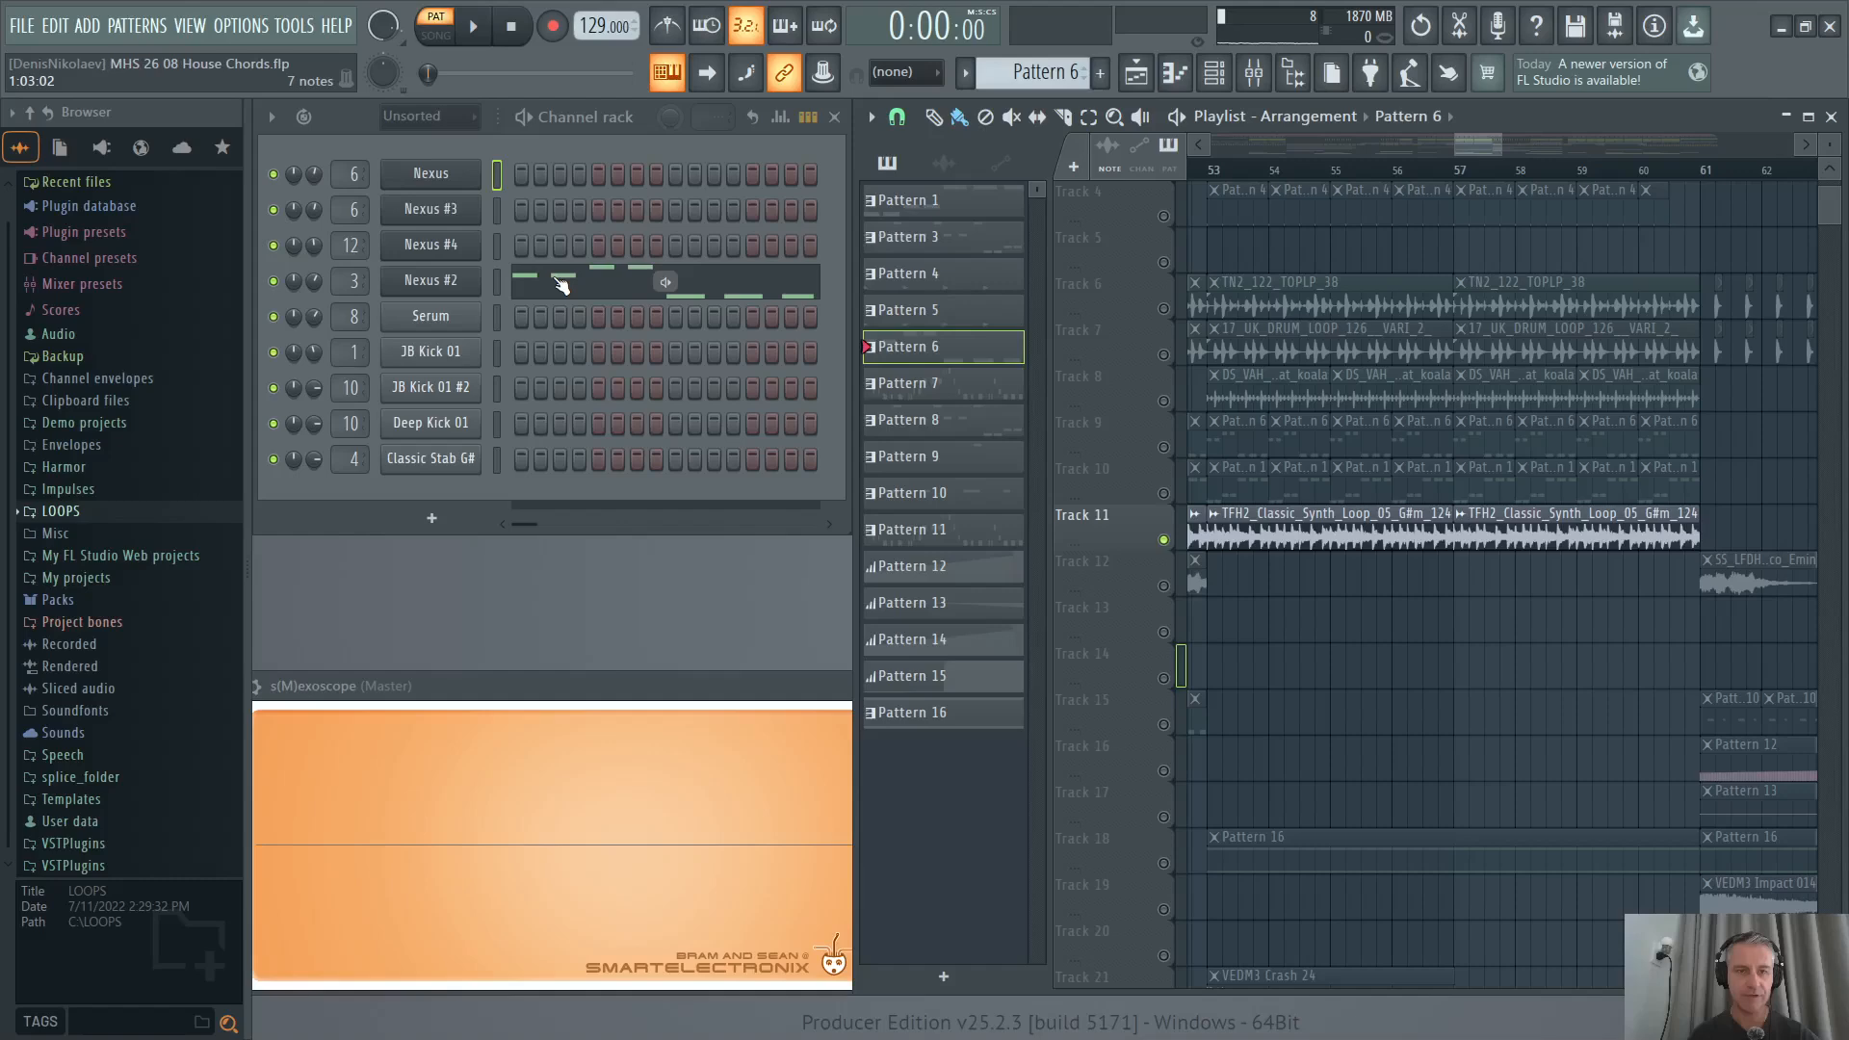
Check the Closer preset in Nexus #2, audition Pattern 6 and stop playback.
{"action": "left_click", "coordinate": [446, 281]}
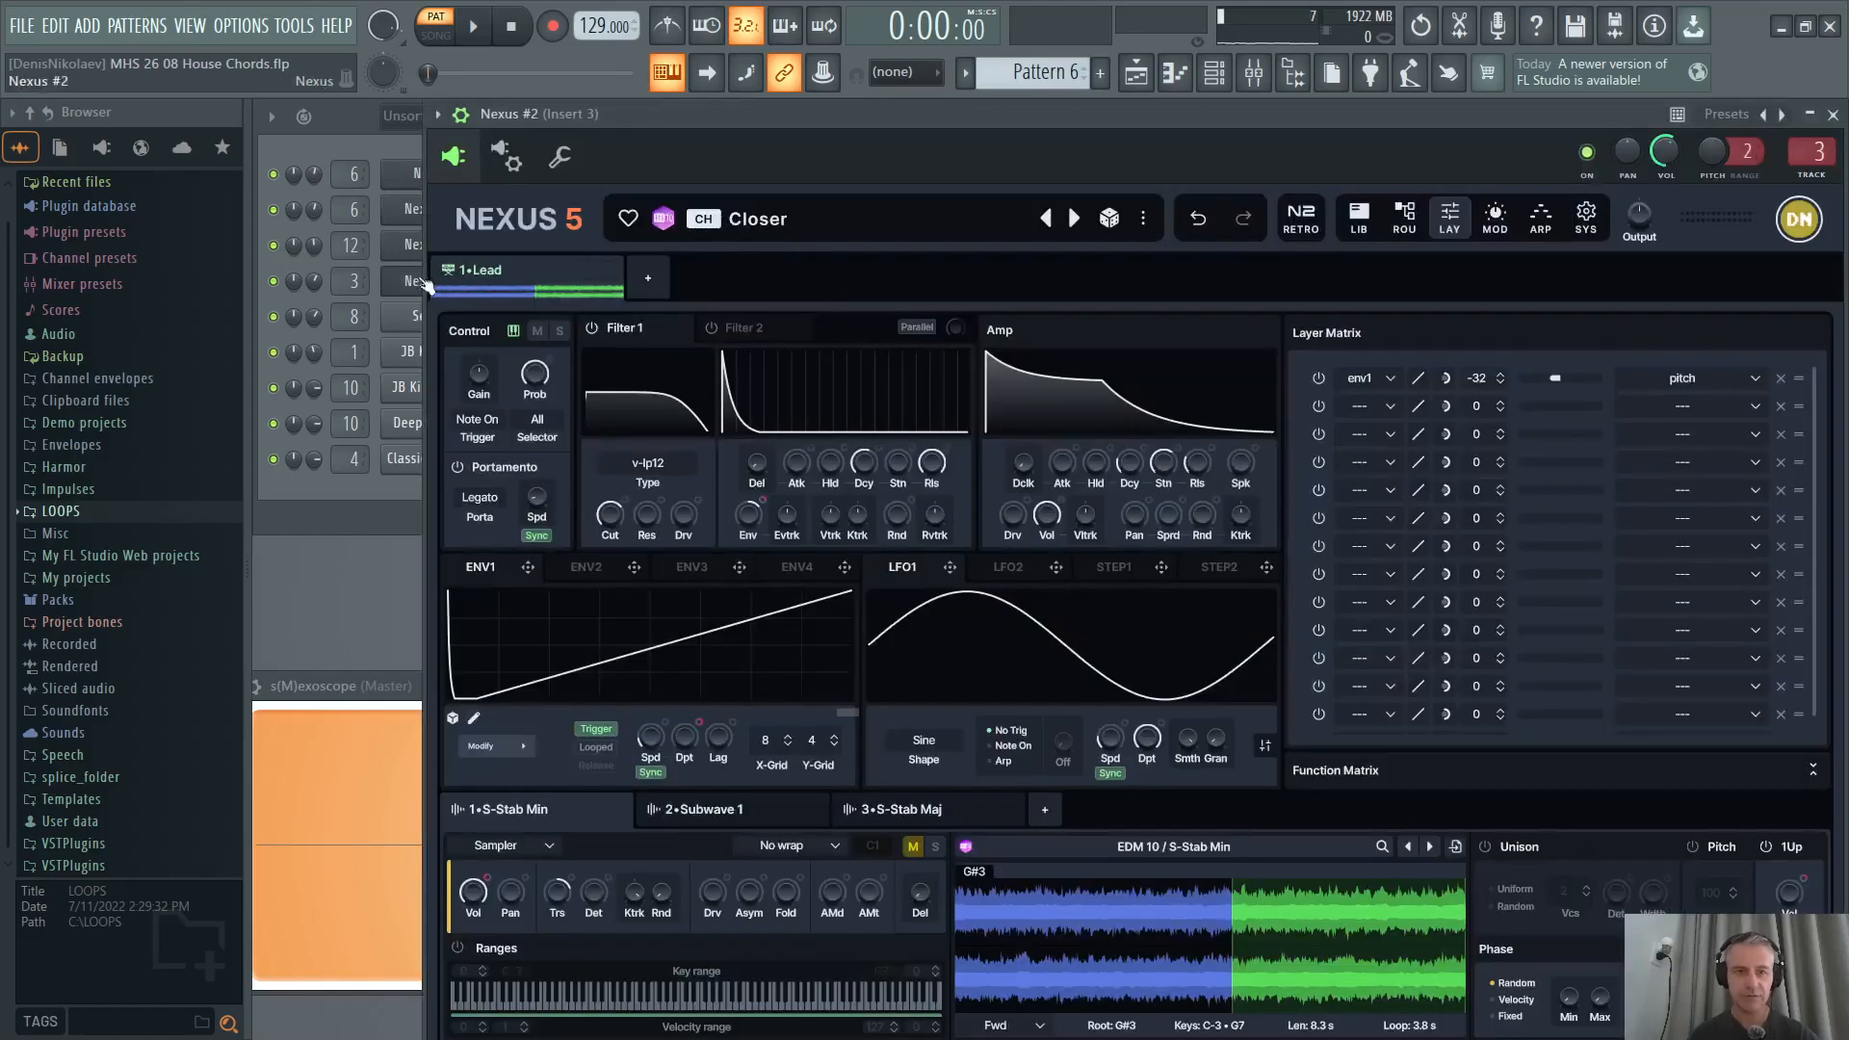
{"action": "left_click", "coordinate": [425, 285]}
{"action": "key", "text": "space"}
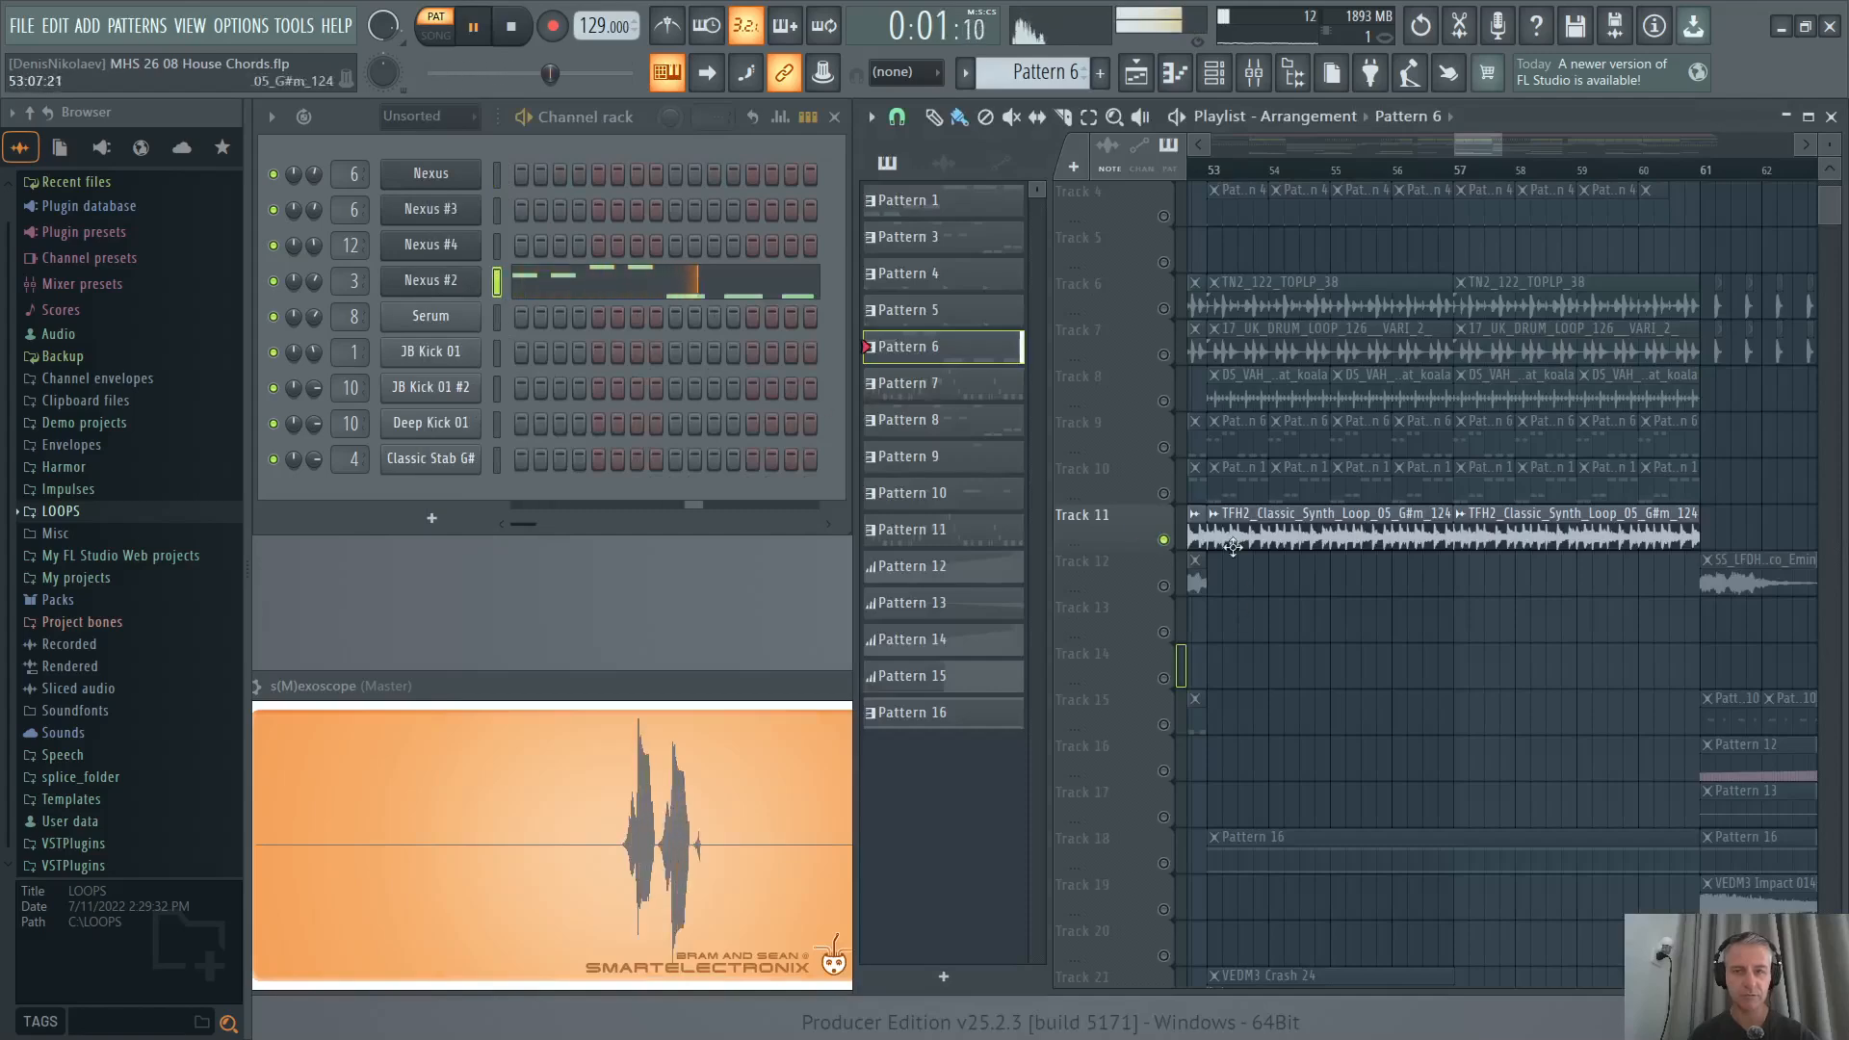
{"action": "key", "text": "space"}
Select Pattern 1, view the preset loaded in its Nexus channel and audition the pattern.
{"action": "left_click", "coordinate": [1228, 484]}
{"action": "left_click", "coordinate": [438, 175]}
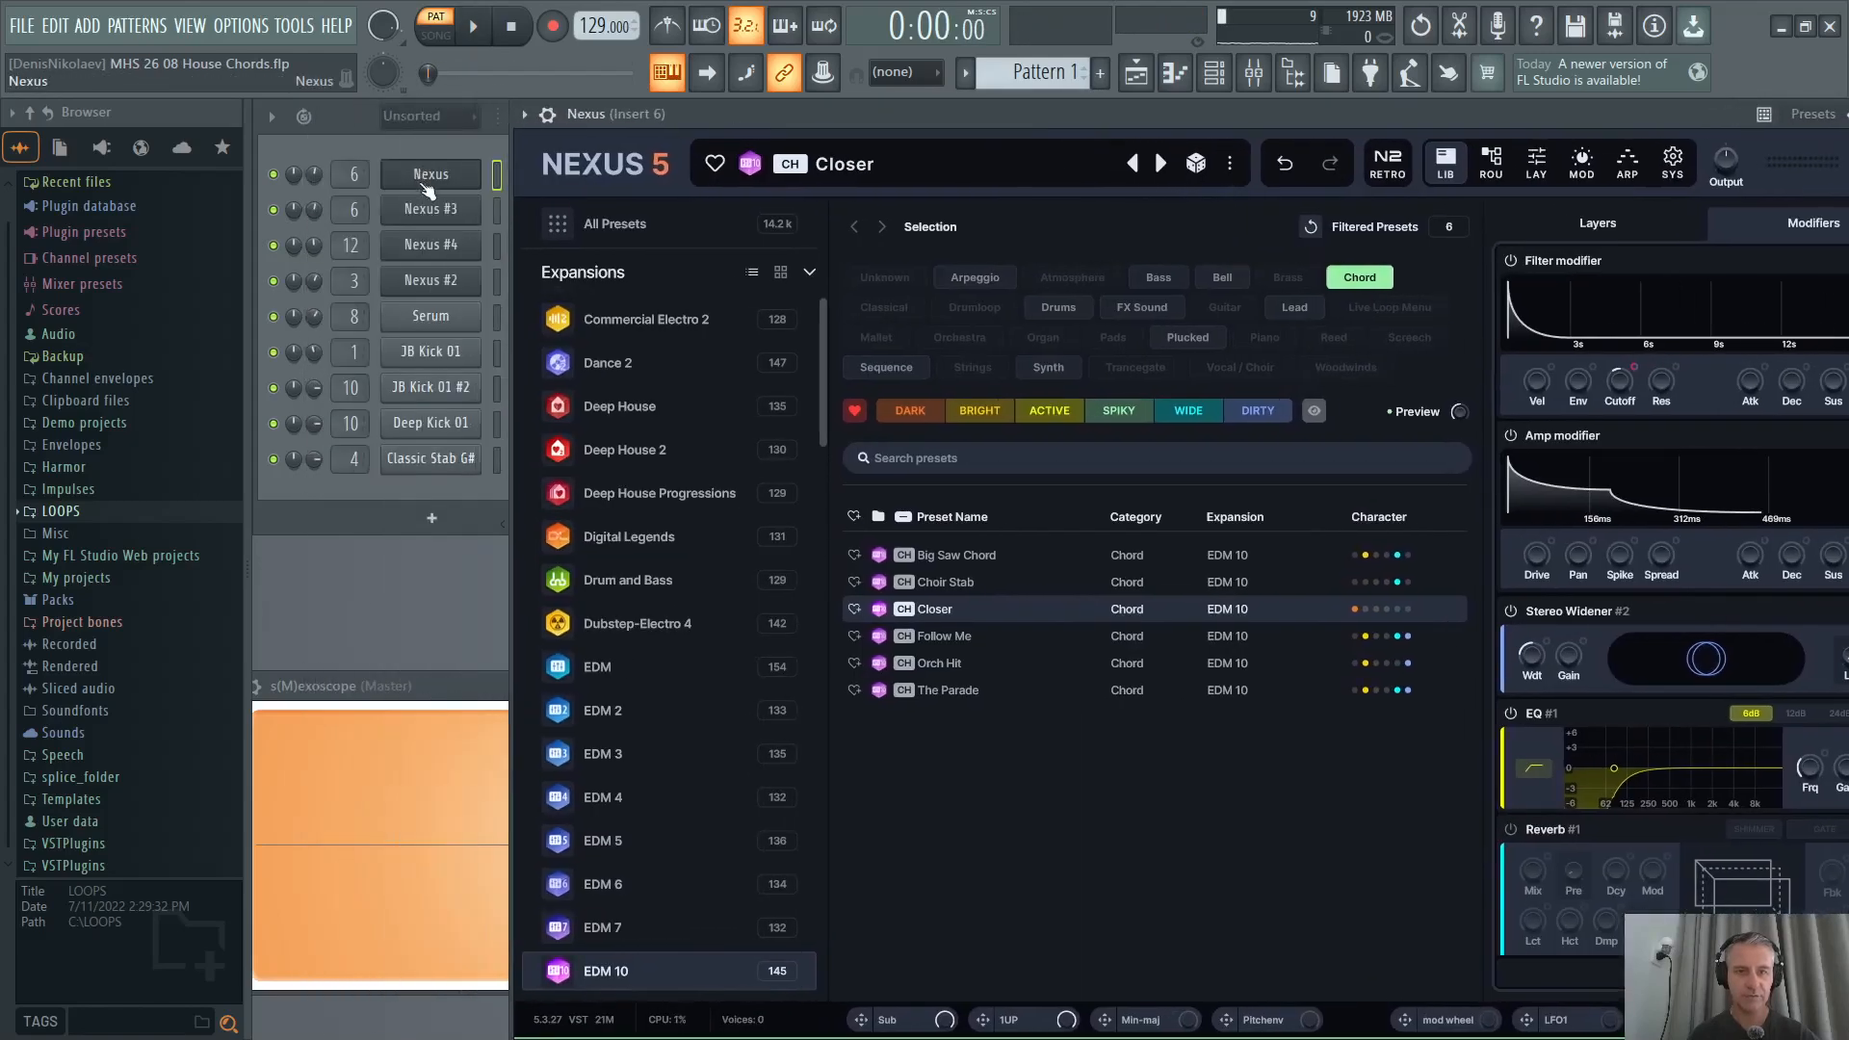
{"action": "left_click", "coordinate": [428, 187]}
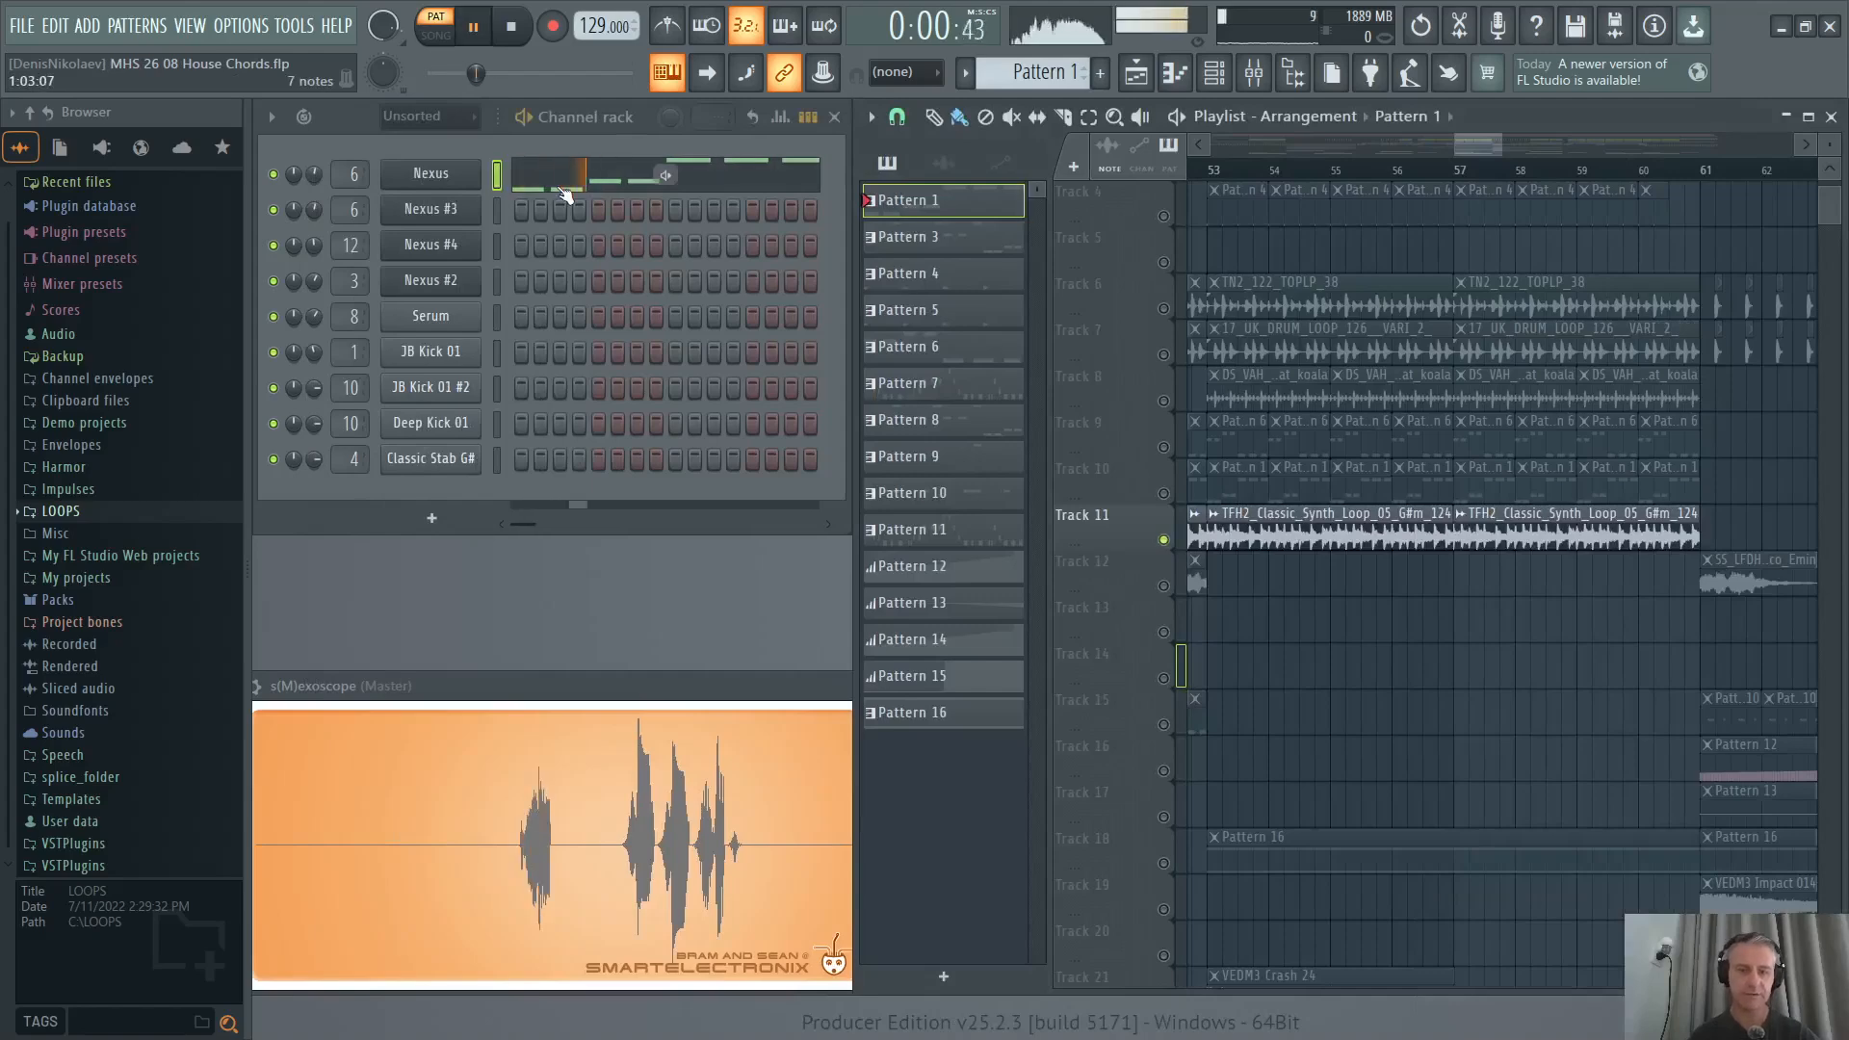
{"action": "left_click", "coordinate": [565, 177]}
{"action": "key", "text": "Escape"}
Cancel the solo on Track 11 so all playlist tracks are active, and look over the arrangement.
{"action": "scroll", "coordinate": [1269, 509], "scroll_direction": "down", "scroll_amount": 3}
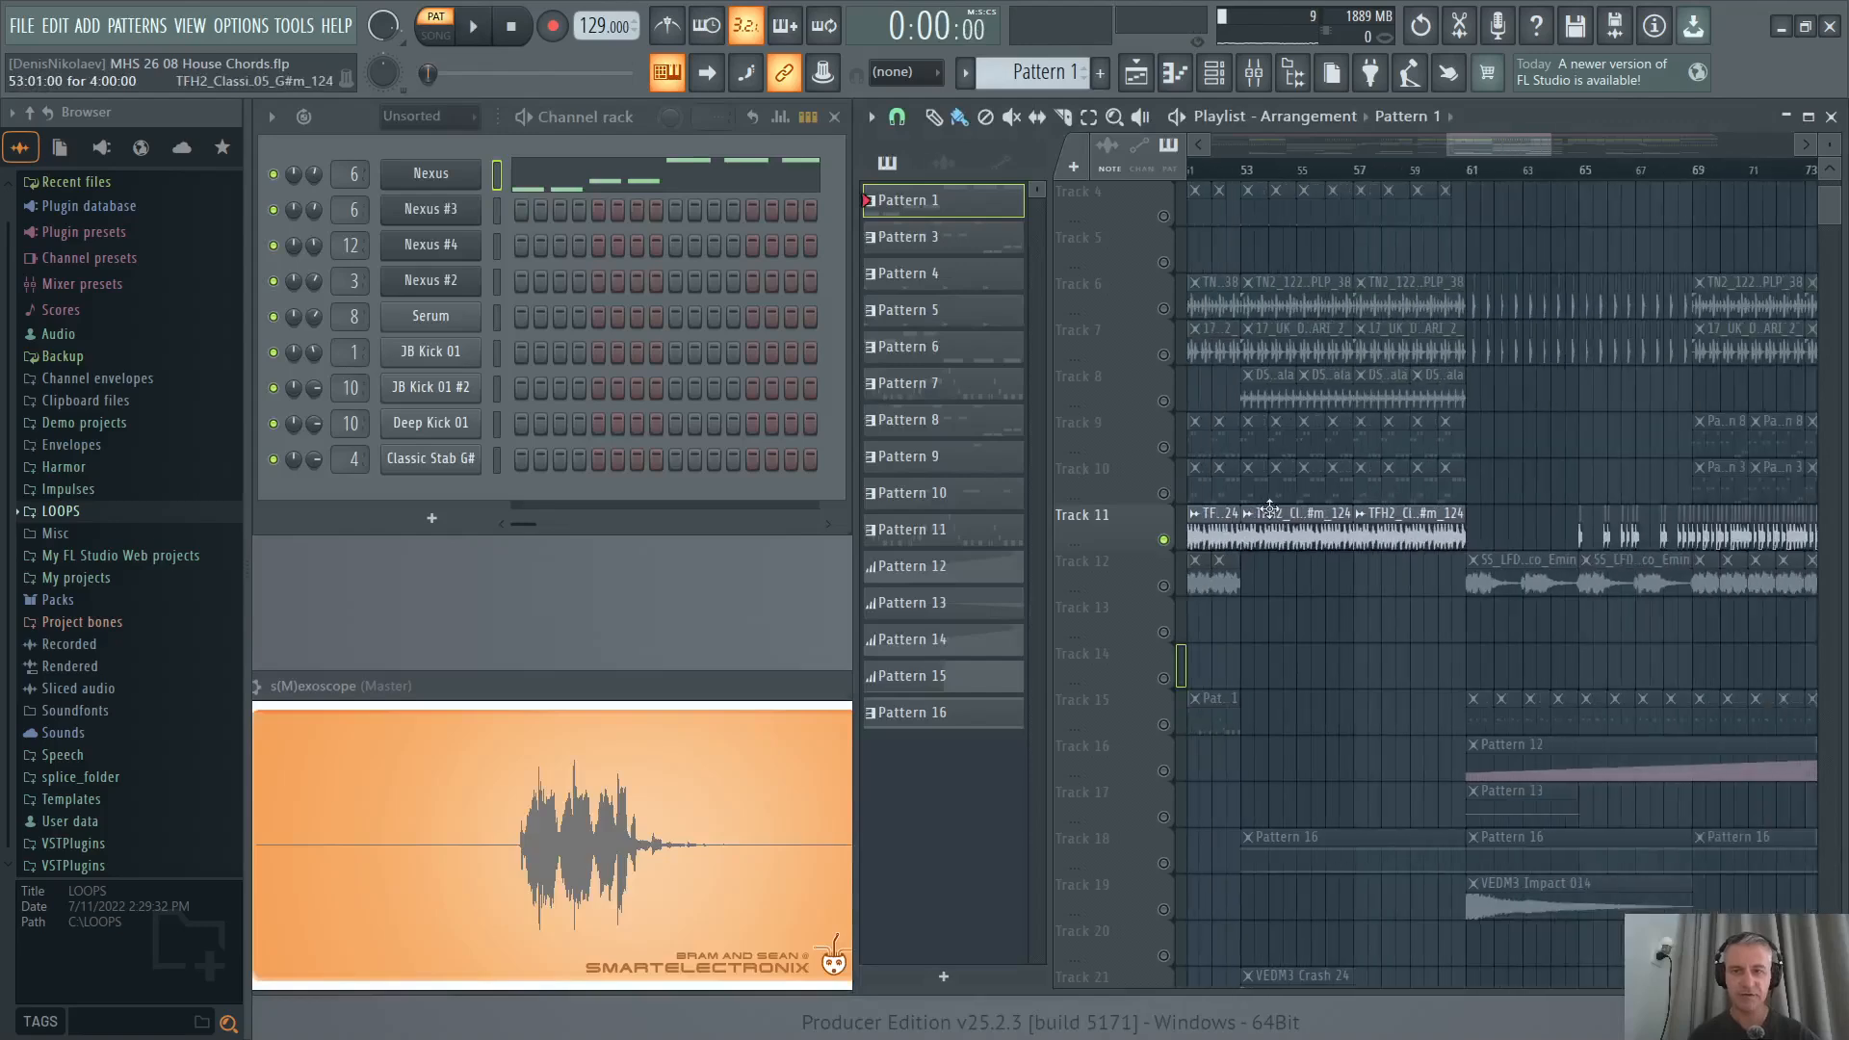
{"action": "scroll", "coordinate": [1170, 539], "scroll_direction": "down", "scroll_amount": 2}
{"action": "right_click", "coordinate": [1164, 540]}
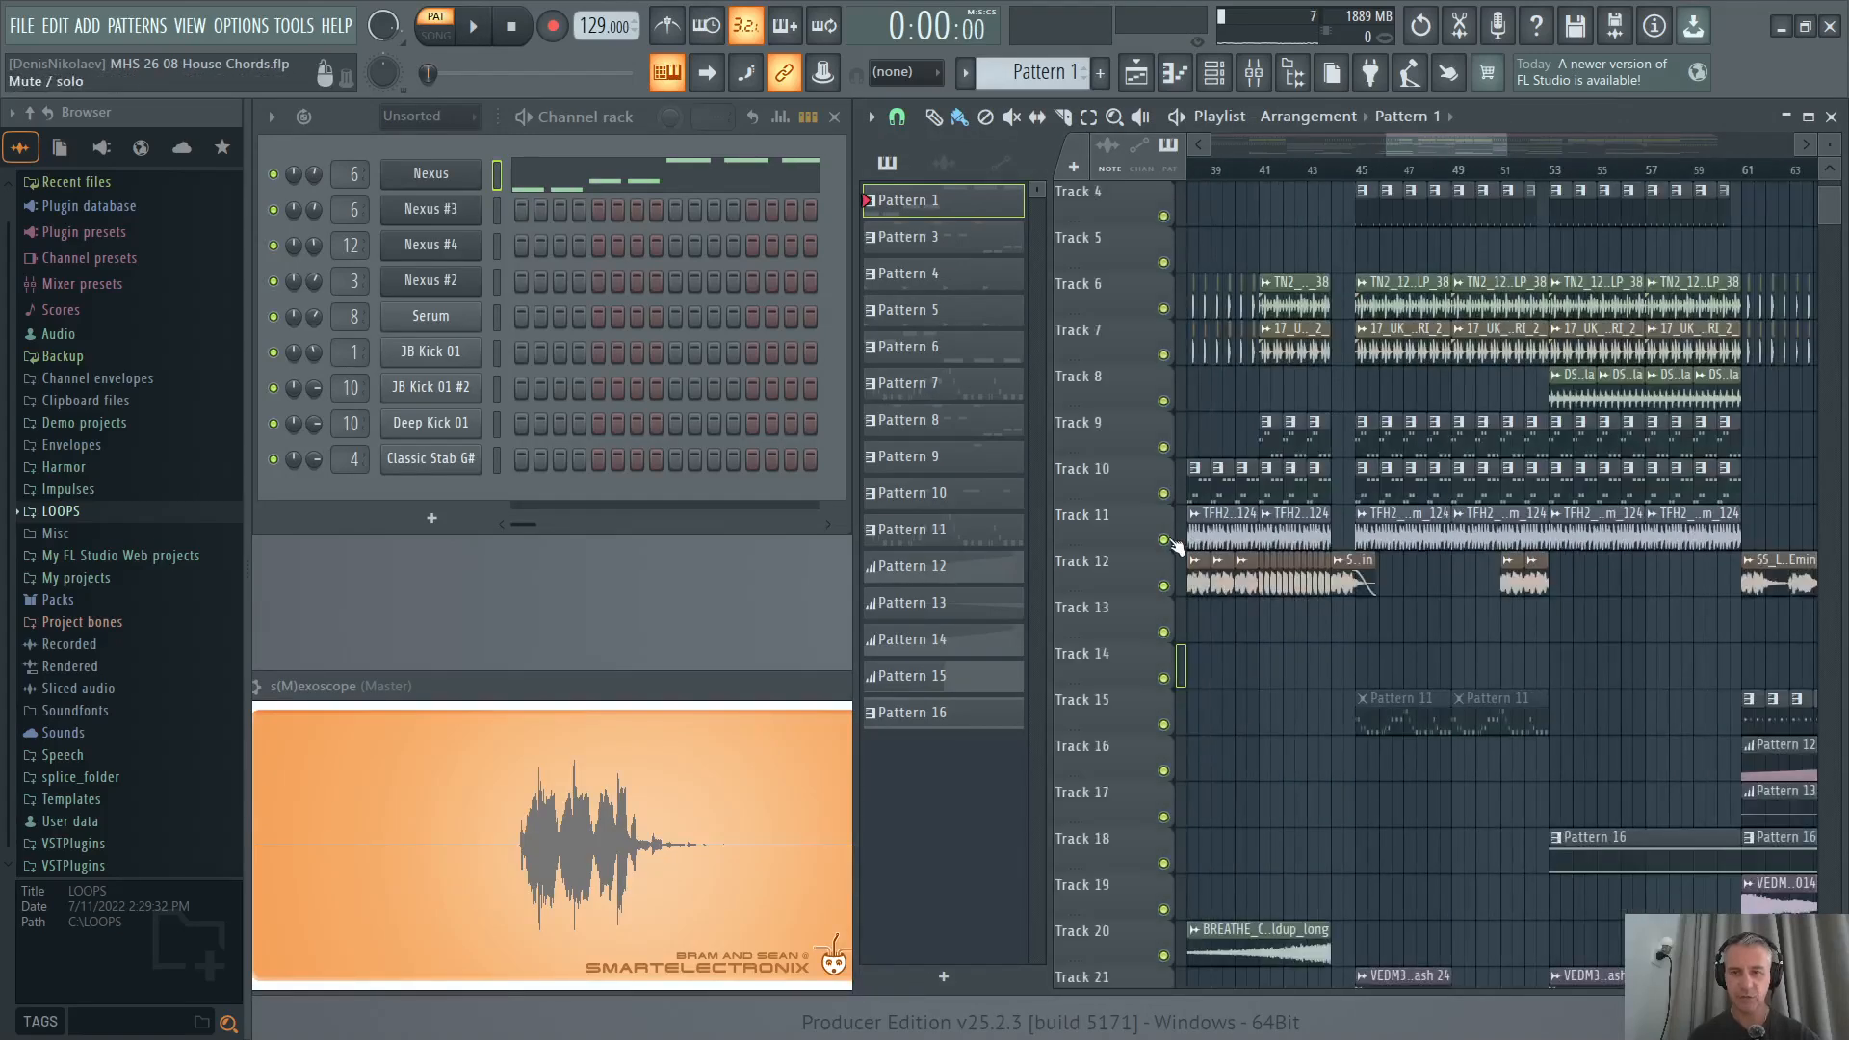
{"action": "scroll", "coordinate": [1522, 541], "scroll_direction": "up", "scroll_amount": 2}
{"action": "scroll", "coordinate": [1282, 542], "scroll_direction": "down", "scroll_amount": 2}
{"action": "scroll", "coordinate": [1282, 541], "scroll_direction": "down", "scroll_amount": 1}
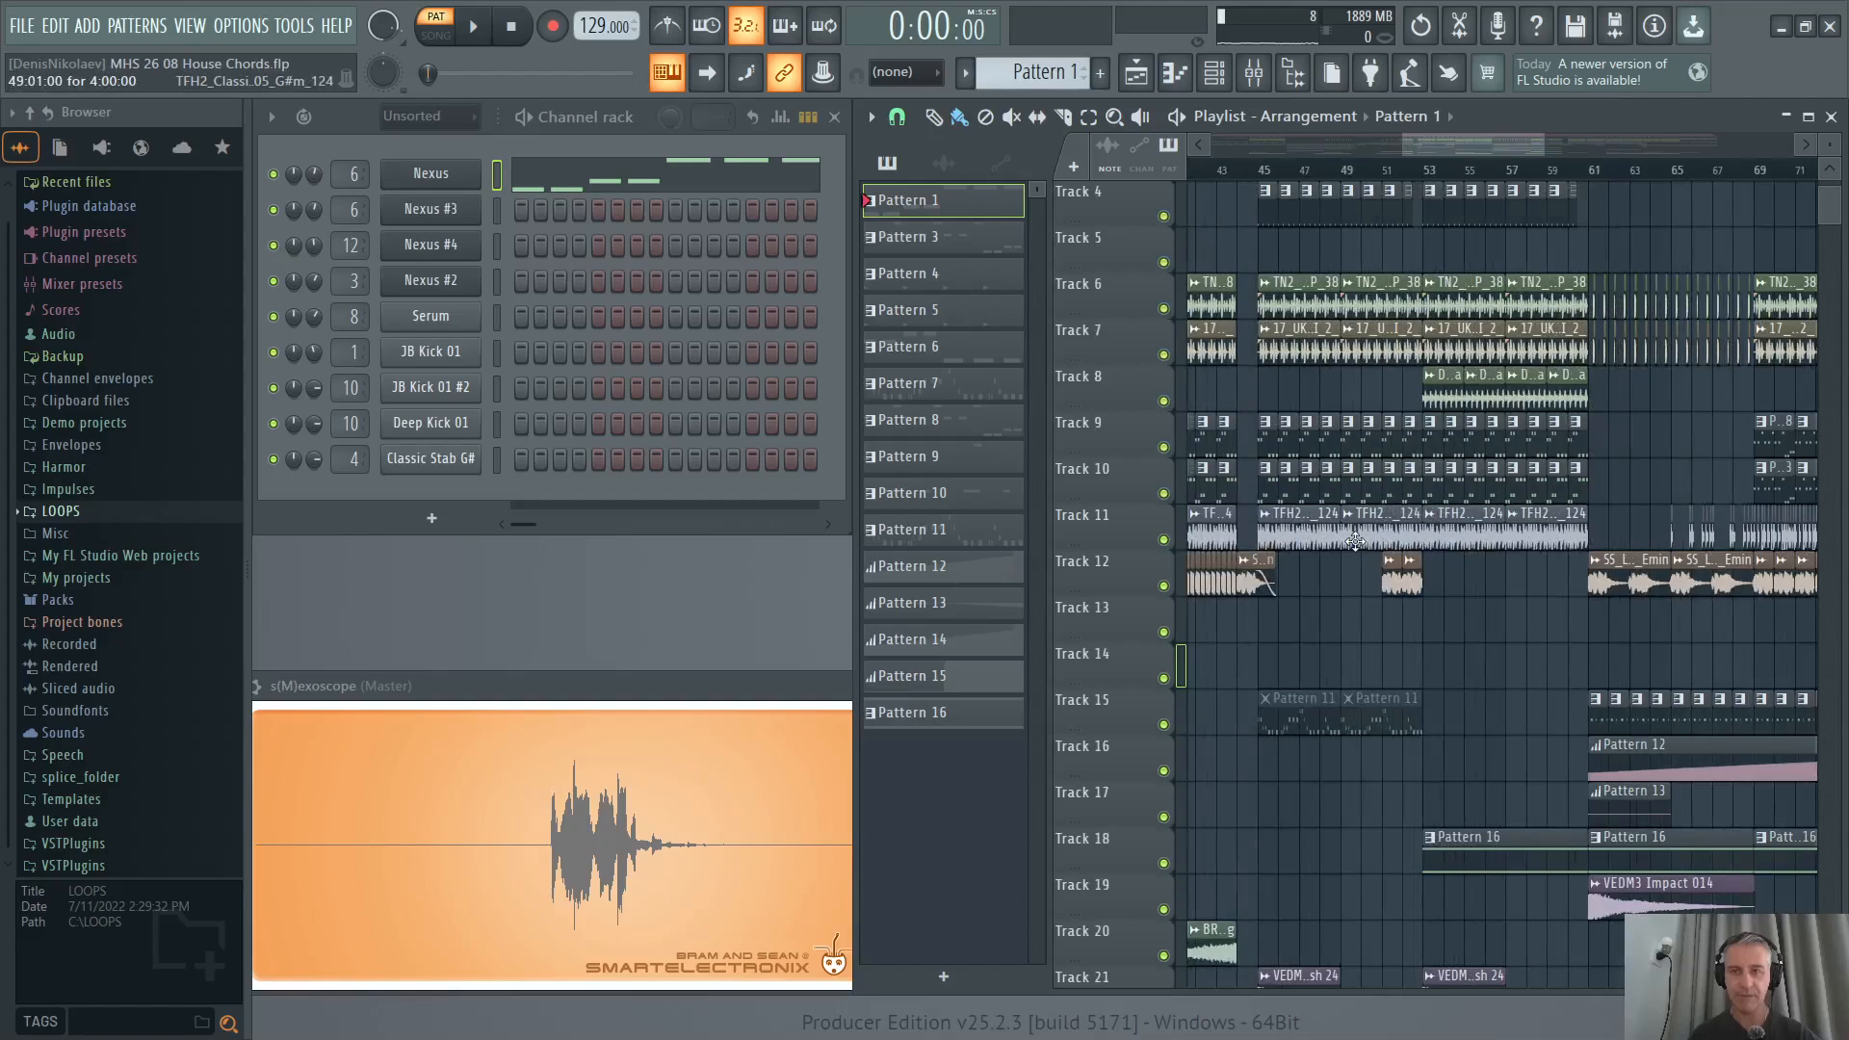
{"action": "scroll", "coordinate": [1233, 289], "scroll_direction": "up", "scroll_amount": 3}
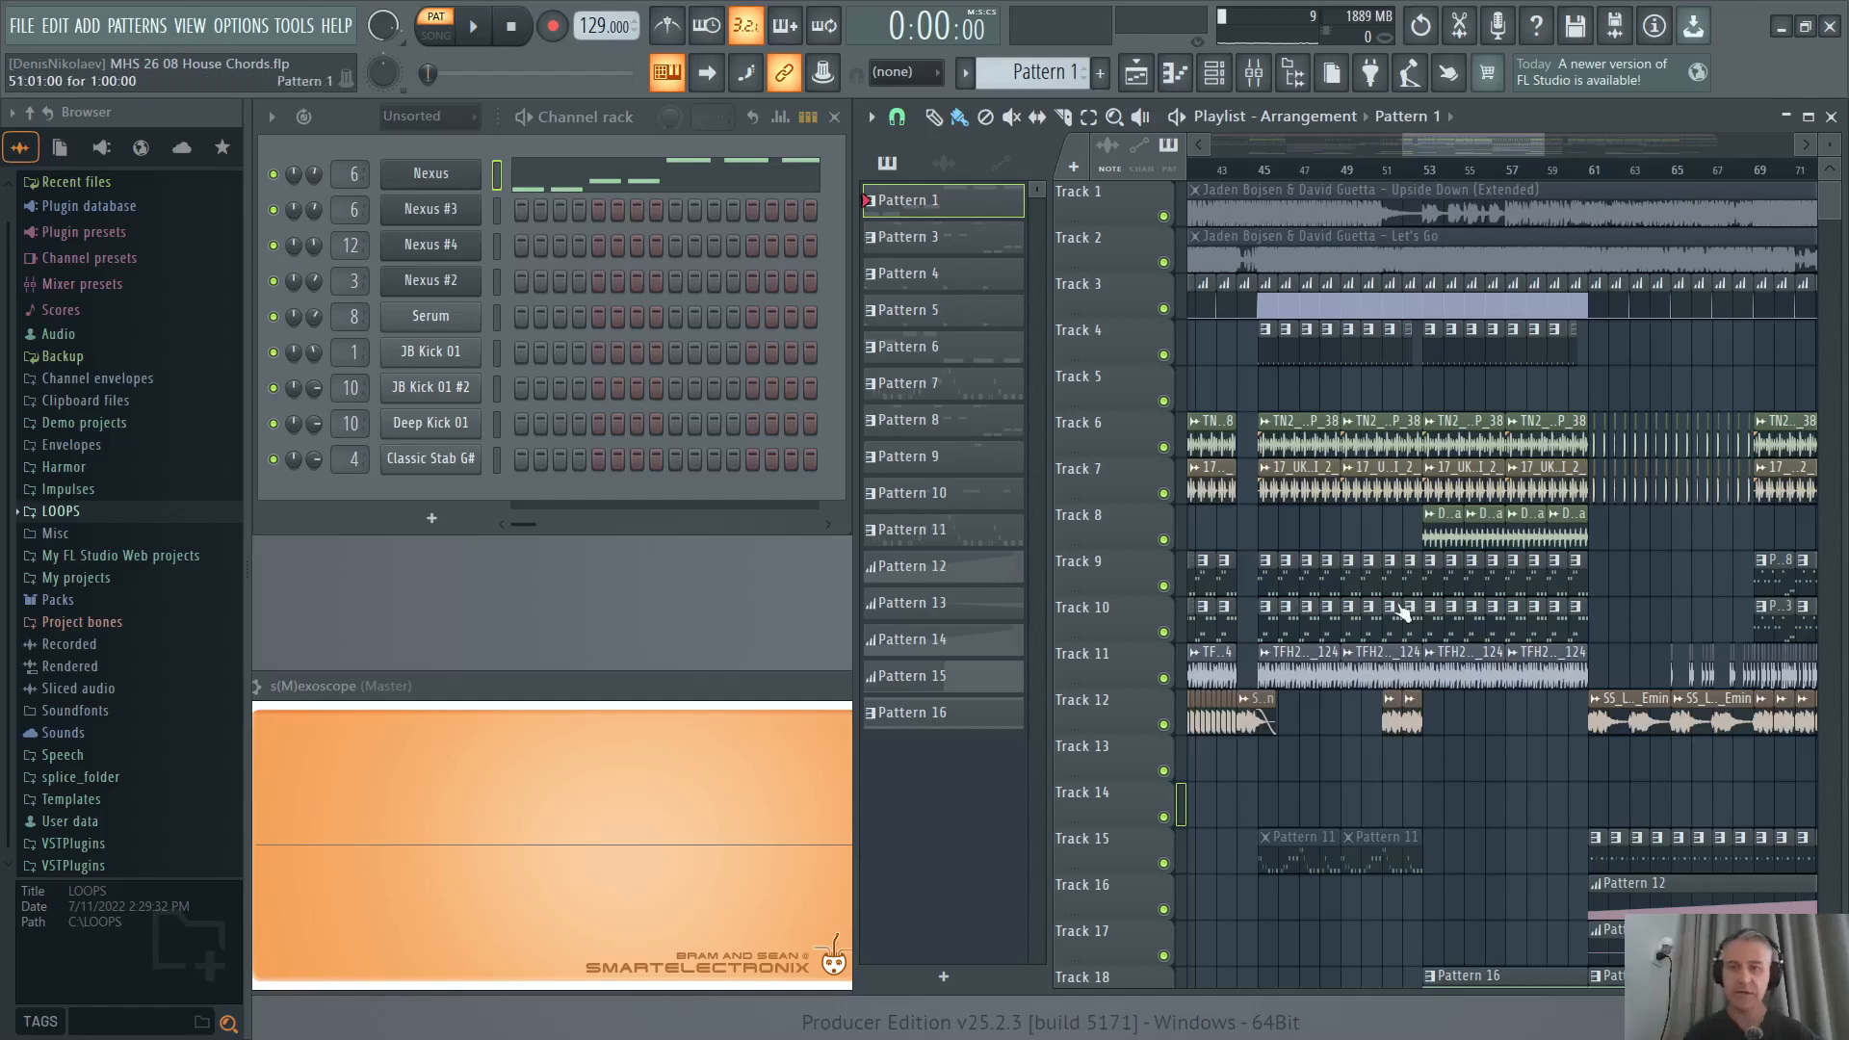
Solo the vocal on Track 12, enable Tracks 13 and 14 alongside it, and set the playback position to bar 17.
{"action": "scroll", "coordinate": [1257, 536], "scroll_direction": "down", "scroll_amount": 5}
{"action": "right_click", "coordinate": [1177, 501]}
{"action": "scroll", "coordinate": [1626, 565], "scroll_direction": "down", "scroll_amount": 4}
{"action": "scroll", "coordinate": [1302, 570], "scroll_direction": "up", "scroll_amount": 4}
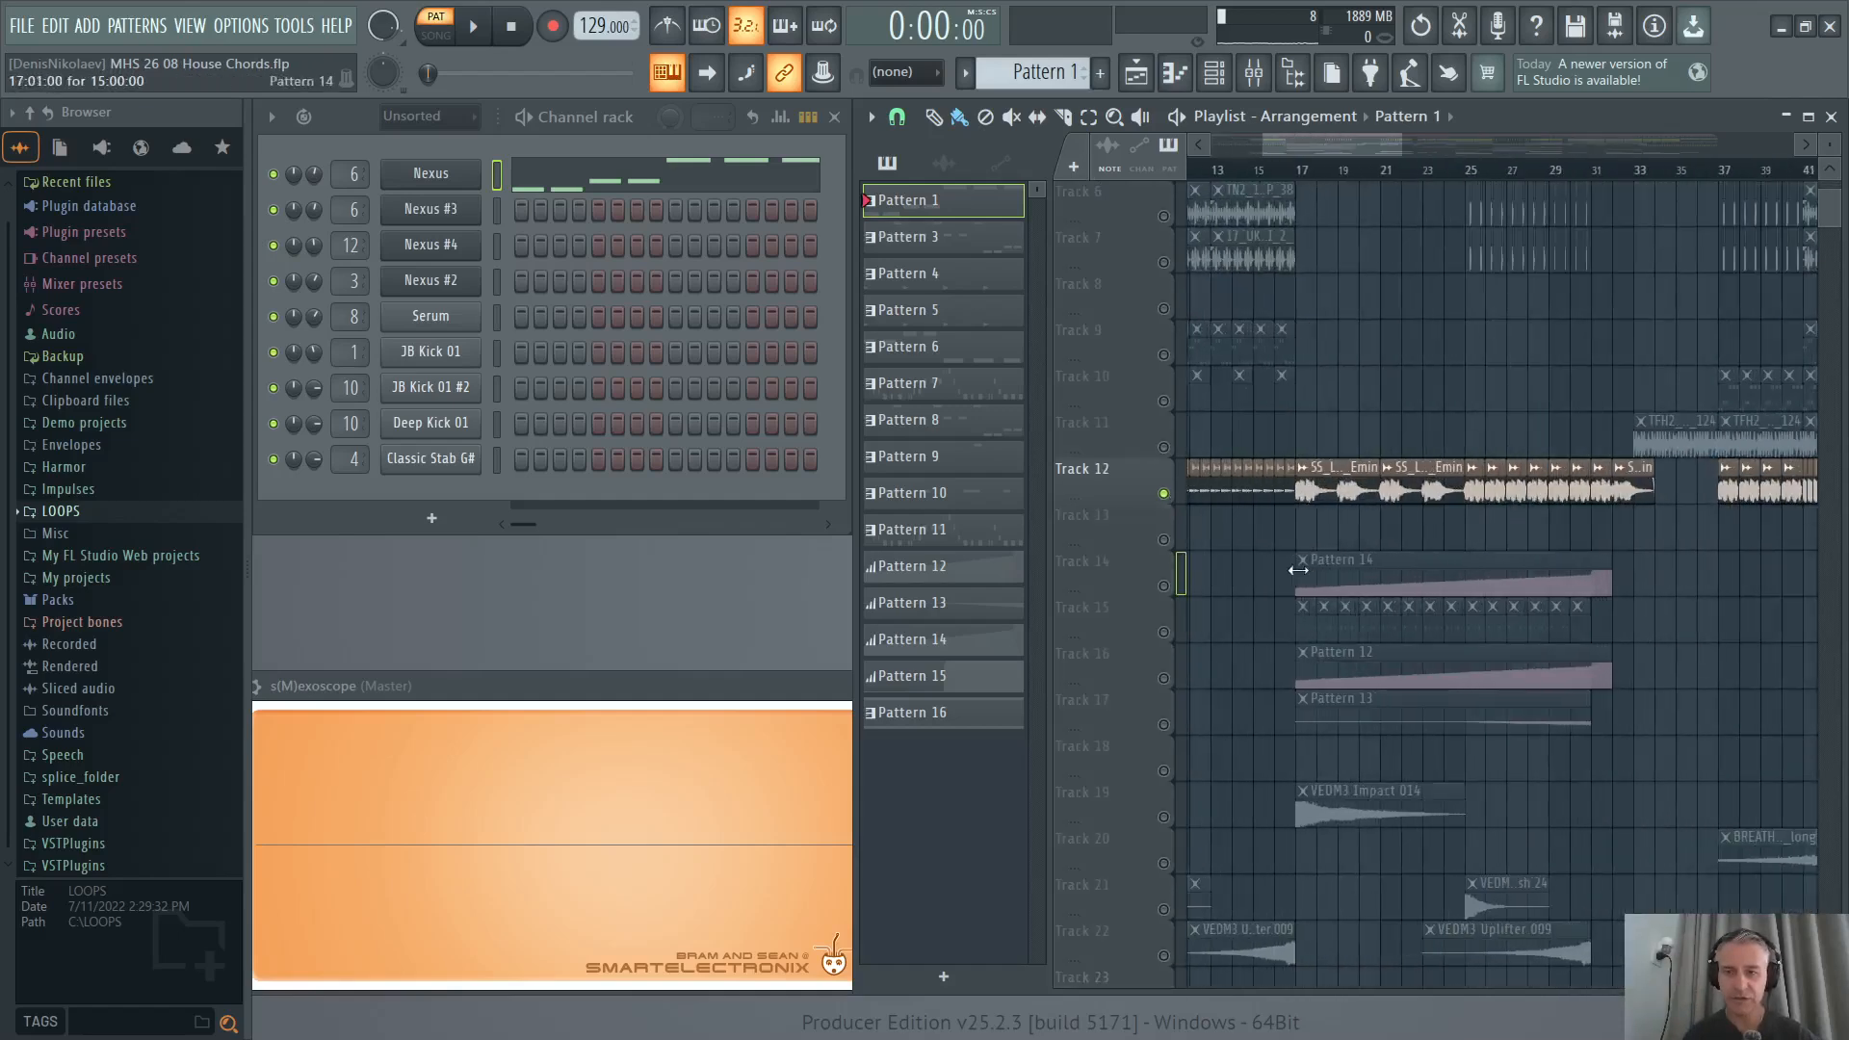
{"action": "left_click", "coordinate": [1177, 585]}
{"action": "scroll", "coordinate": [1452, 528], "scroll_direction": "up", "scroll_amount": 2}
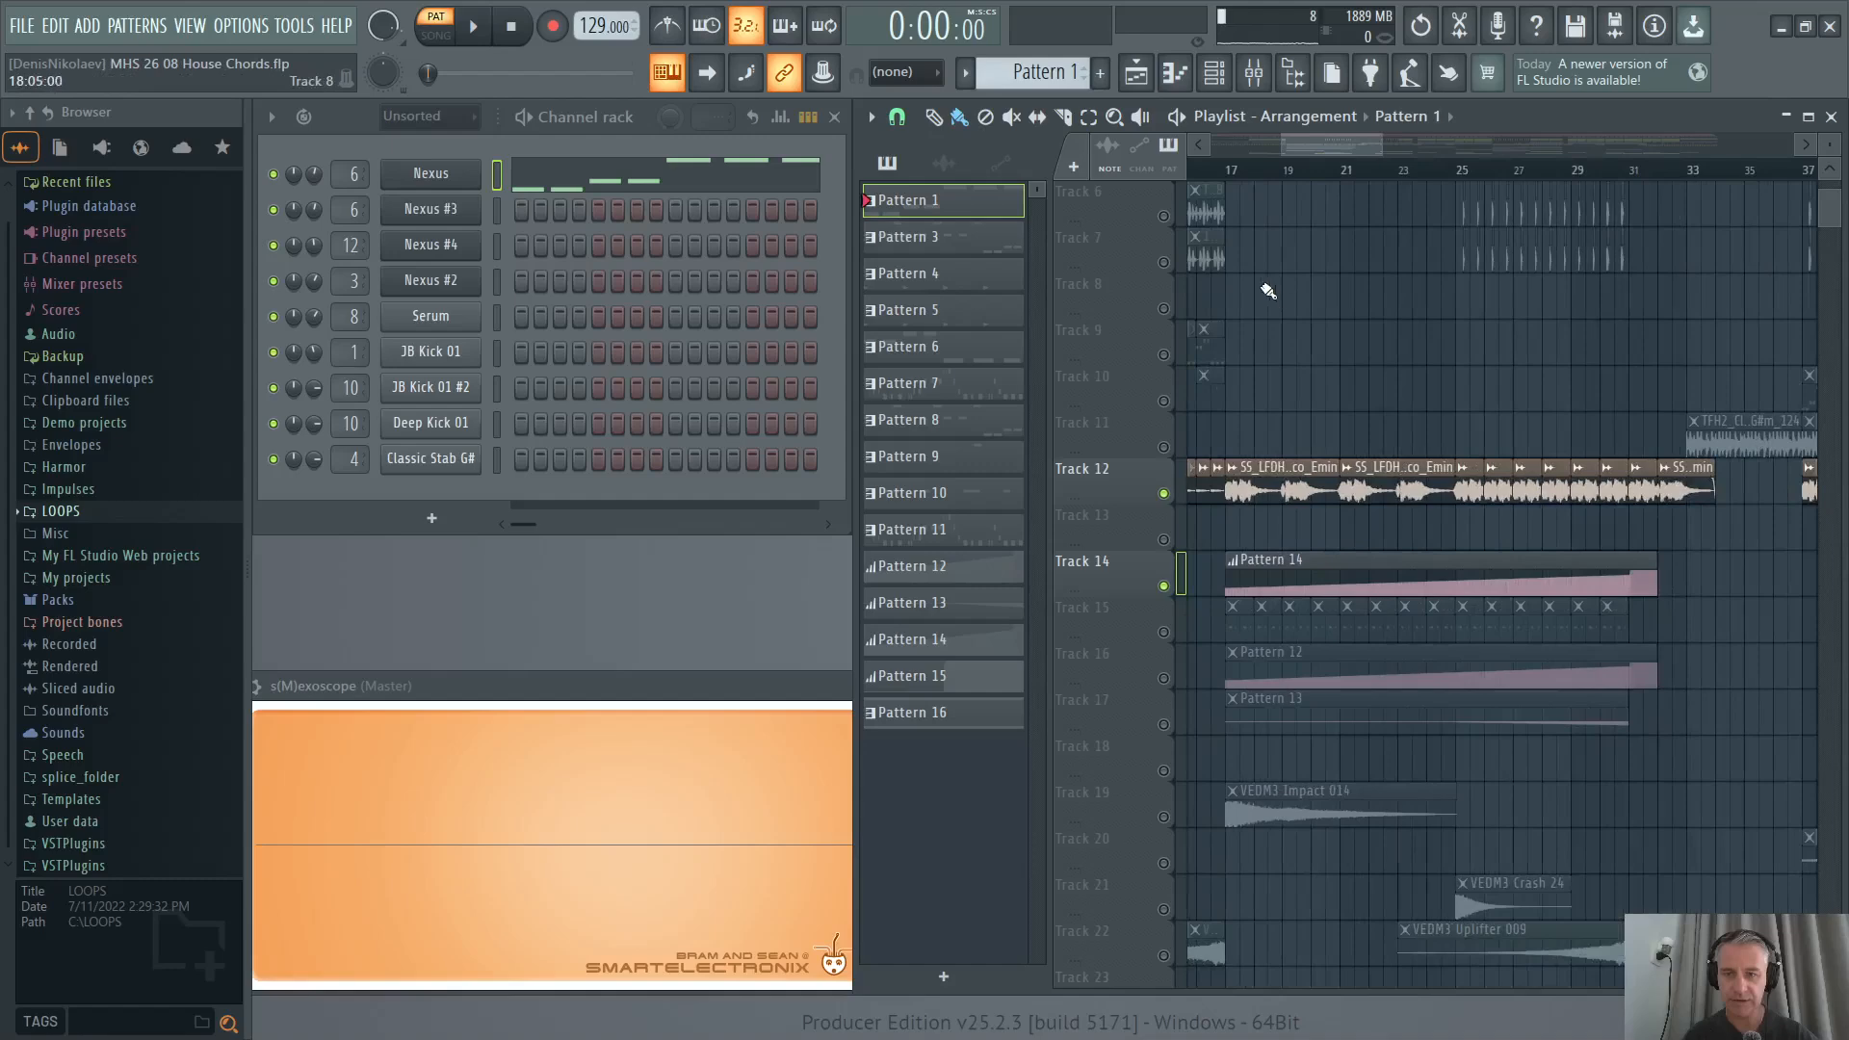
{"action": "left_click", "coordinate": [1238, 173]}
{"action": "left_click", "coordinate": [1164, 539]}
{"action": "scroll", "coordinate": [1369, 549], "scroll_direction": "down", "scroll_amount": 5}
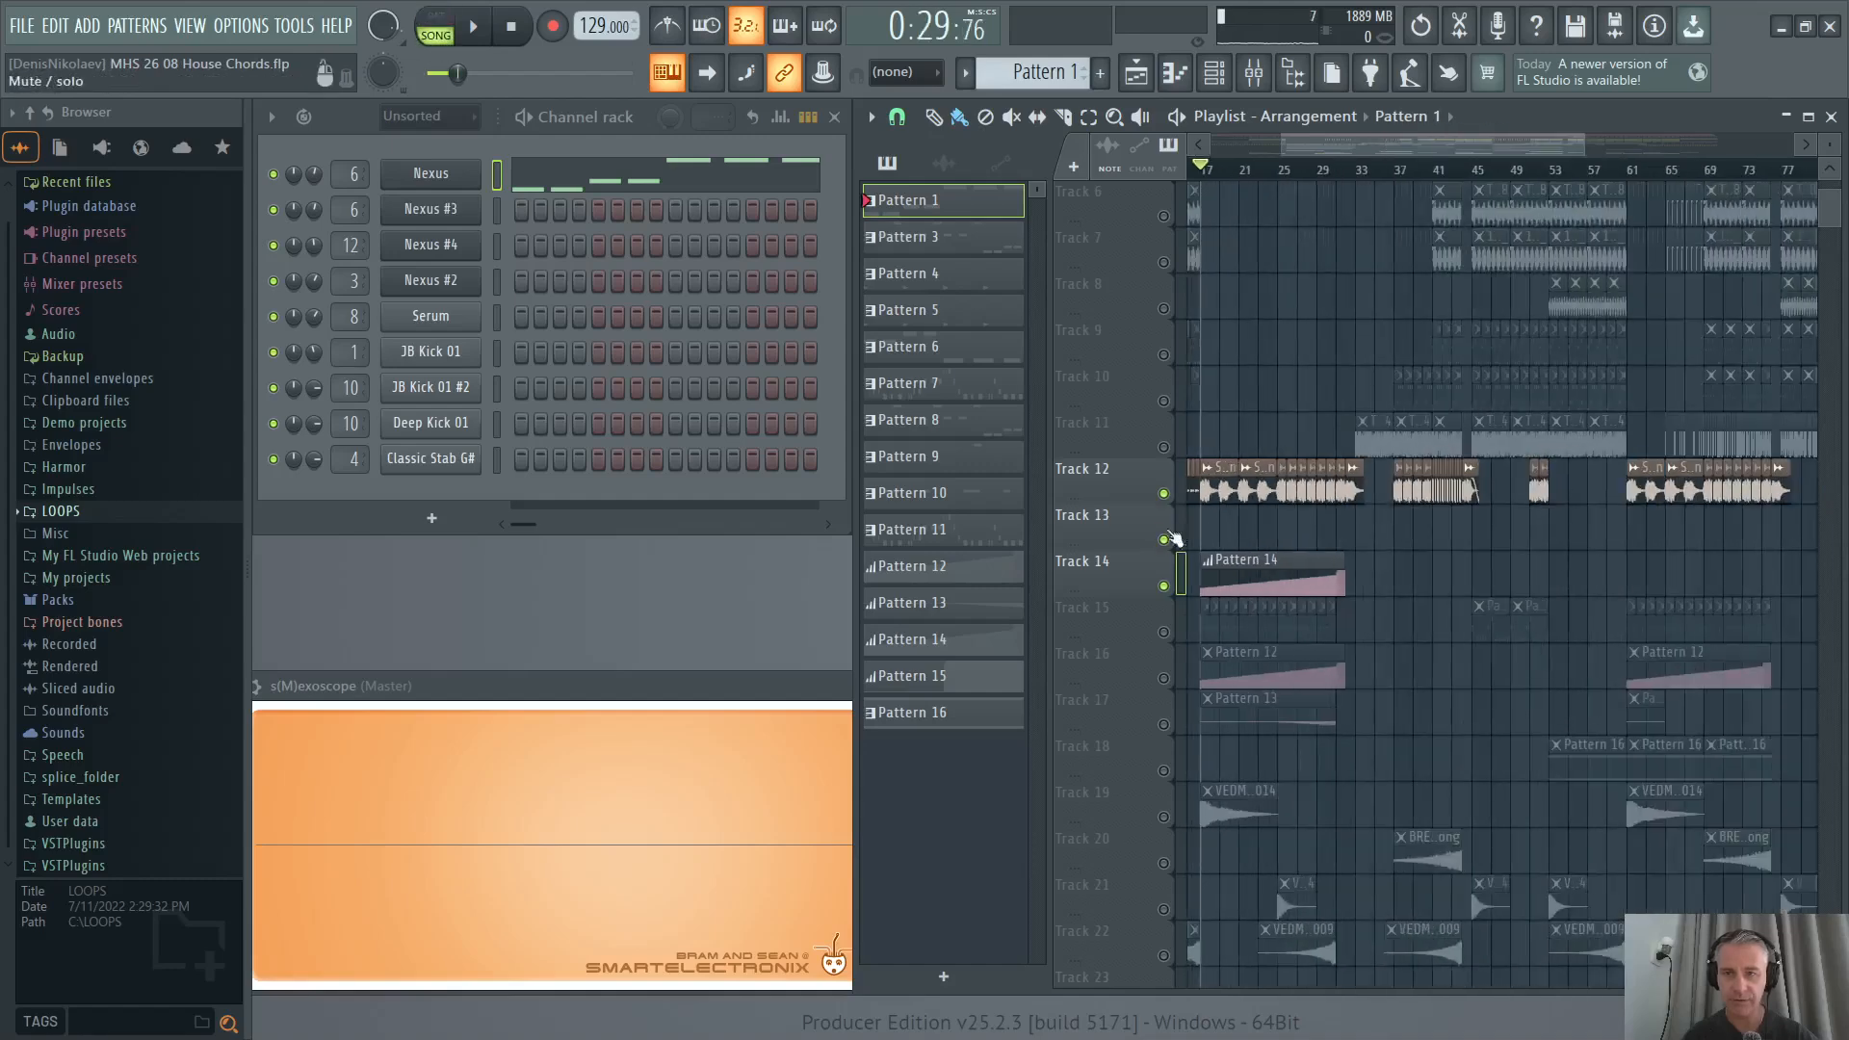
{"action": "scroll", "coordinate": [1333, 539], "scroll_direction": "up", "scroll_amount": 5}
Play the vocal track from bar 17, skipping ahead to about bars 25, 31 and 41, and stop playback.
{"action": "key", "text": "space"}
{"action": "left_click", "coordinate": [1210, 172]}
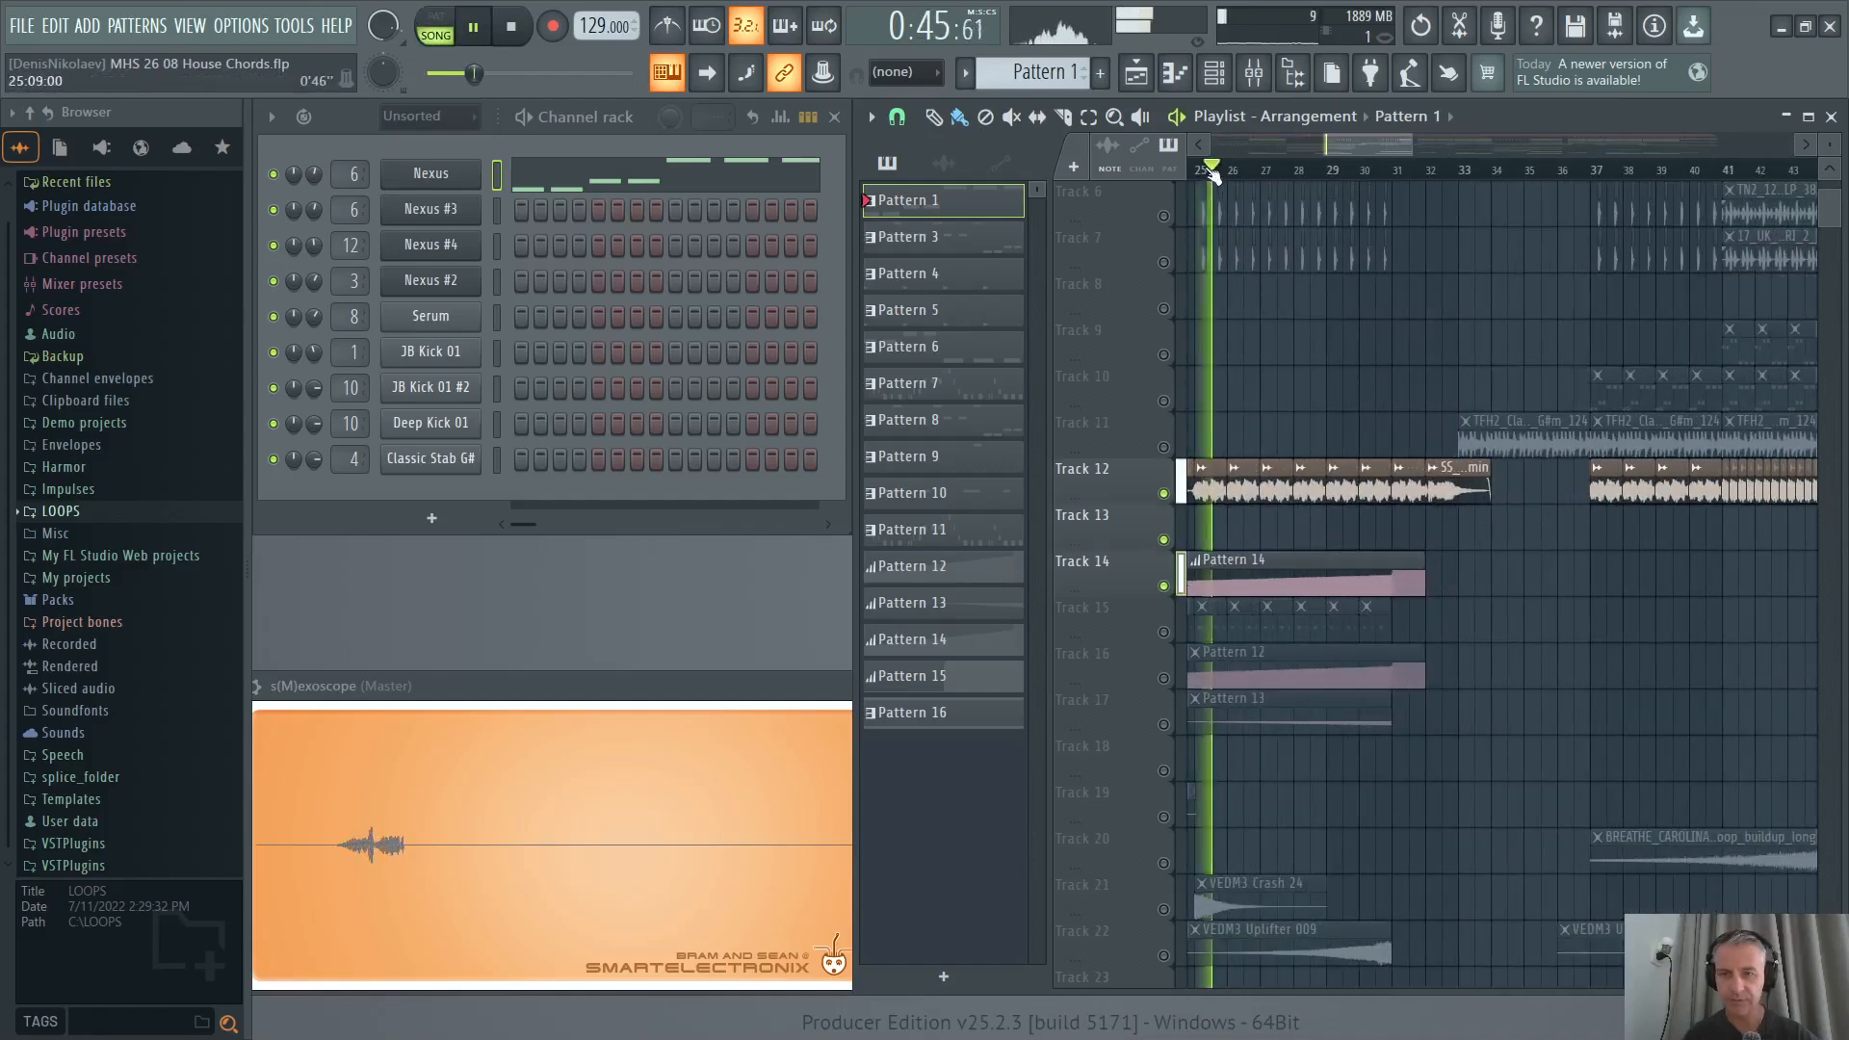
{"action": "left_click", "coordinate": [1377, 174]}
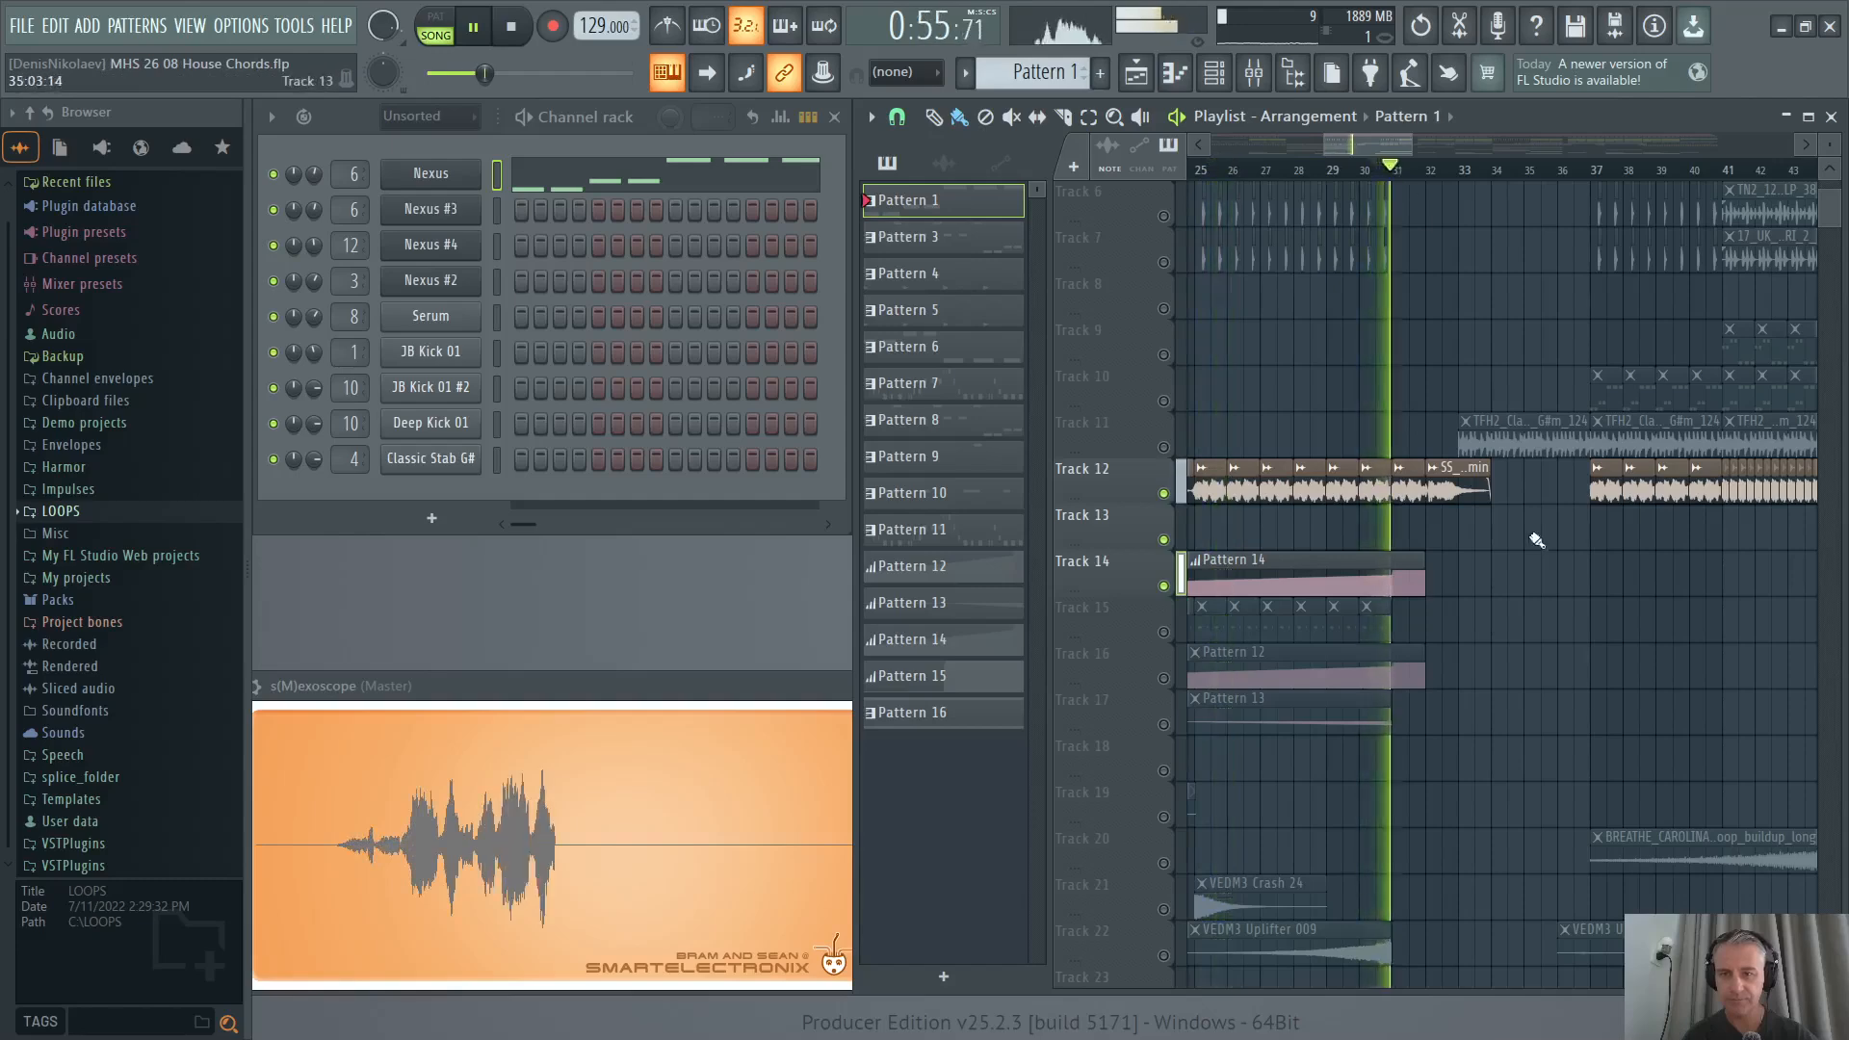
{"action": "scroll", "coordinate": [1183, 533], "scroll_direction": "up", "scroll_amount": 1}
{"action": "scroll", "coordinate": [1185, 541], "scroll_direction": "down", "scroll_amount": 1}
{"action": "scroll", "coordinate": [1419, 549], "scroll_direction": "down", "scroll_amount": 3}
{"action": "scroll", "coordinate": [1395, 553], "scroll_direction": "up", "scroll_amount": 5}
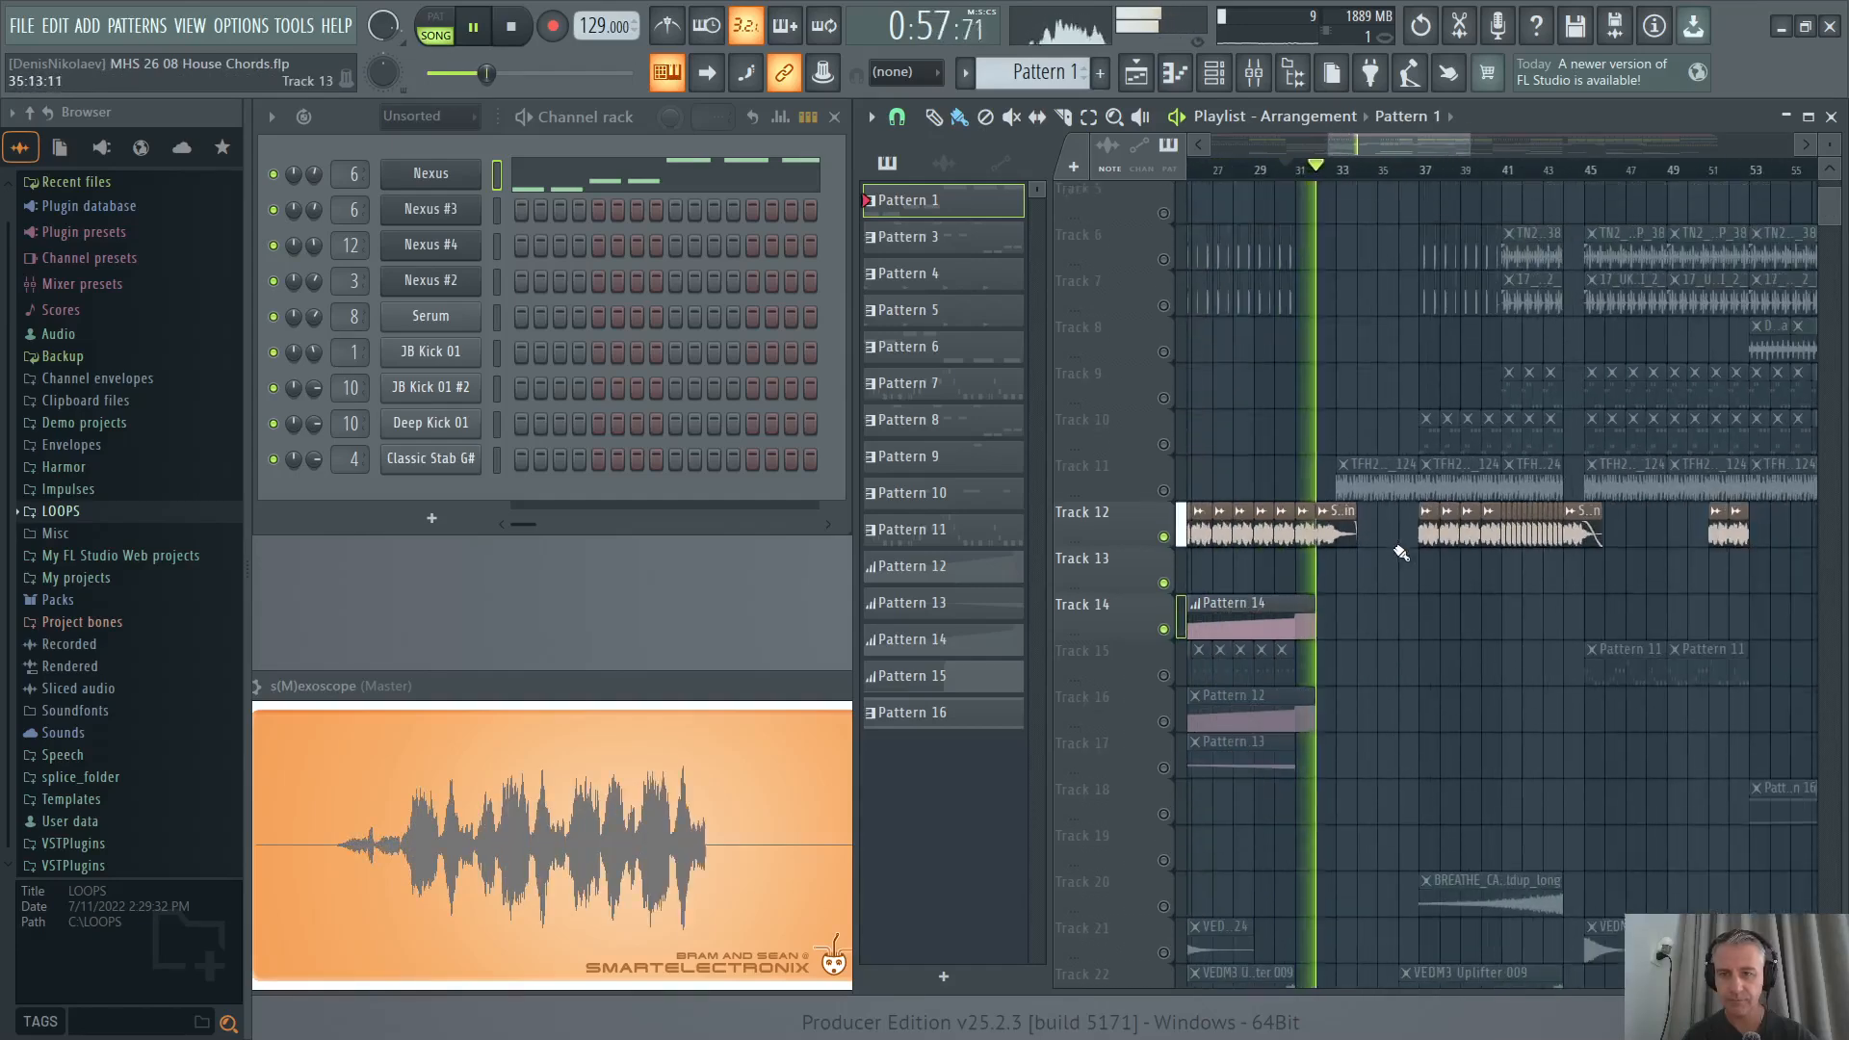
{"action": "scroll", "coordinate": [1397, 193], "scroll_direction": "up", "scroll_amount": 2}
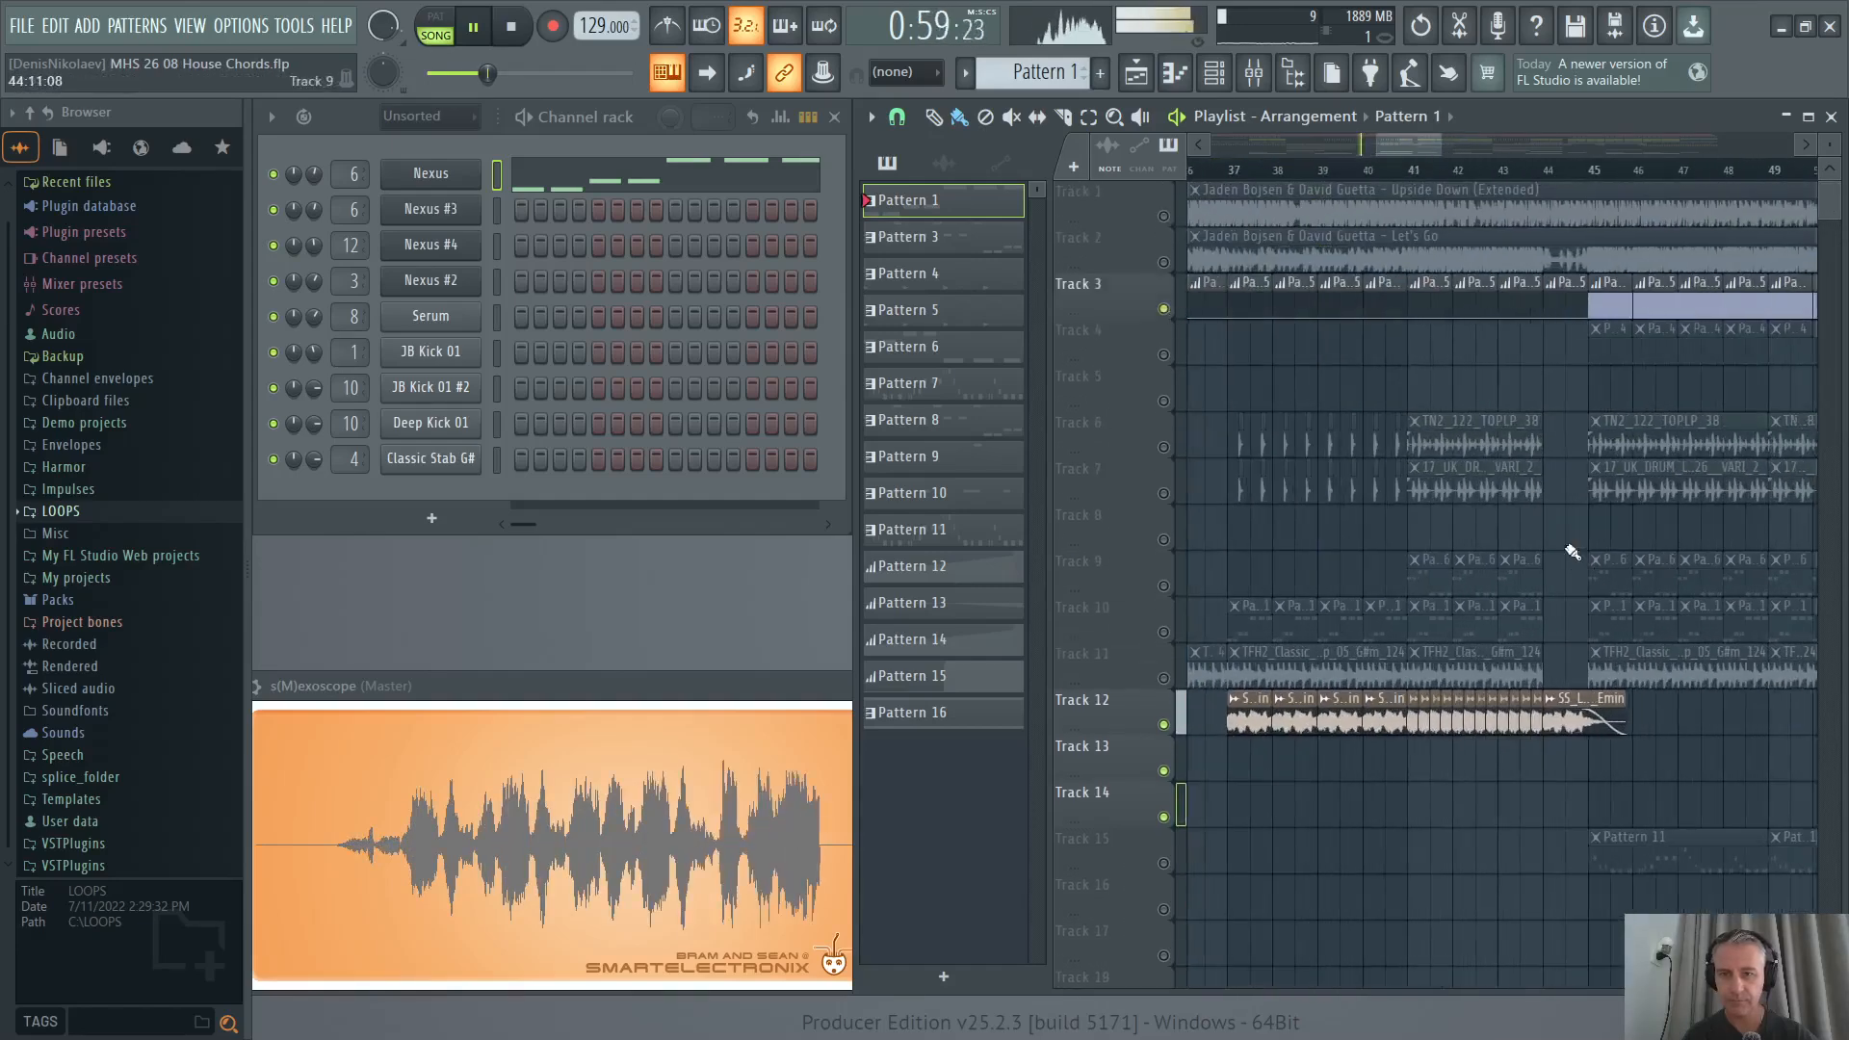
{"action": "left_click", "coordinate": [1427, 178]}
{"action": "scroll", "coordinate": [1617, 564], "scroll_direction": "up", "scroll_amount": 2}
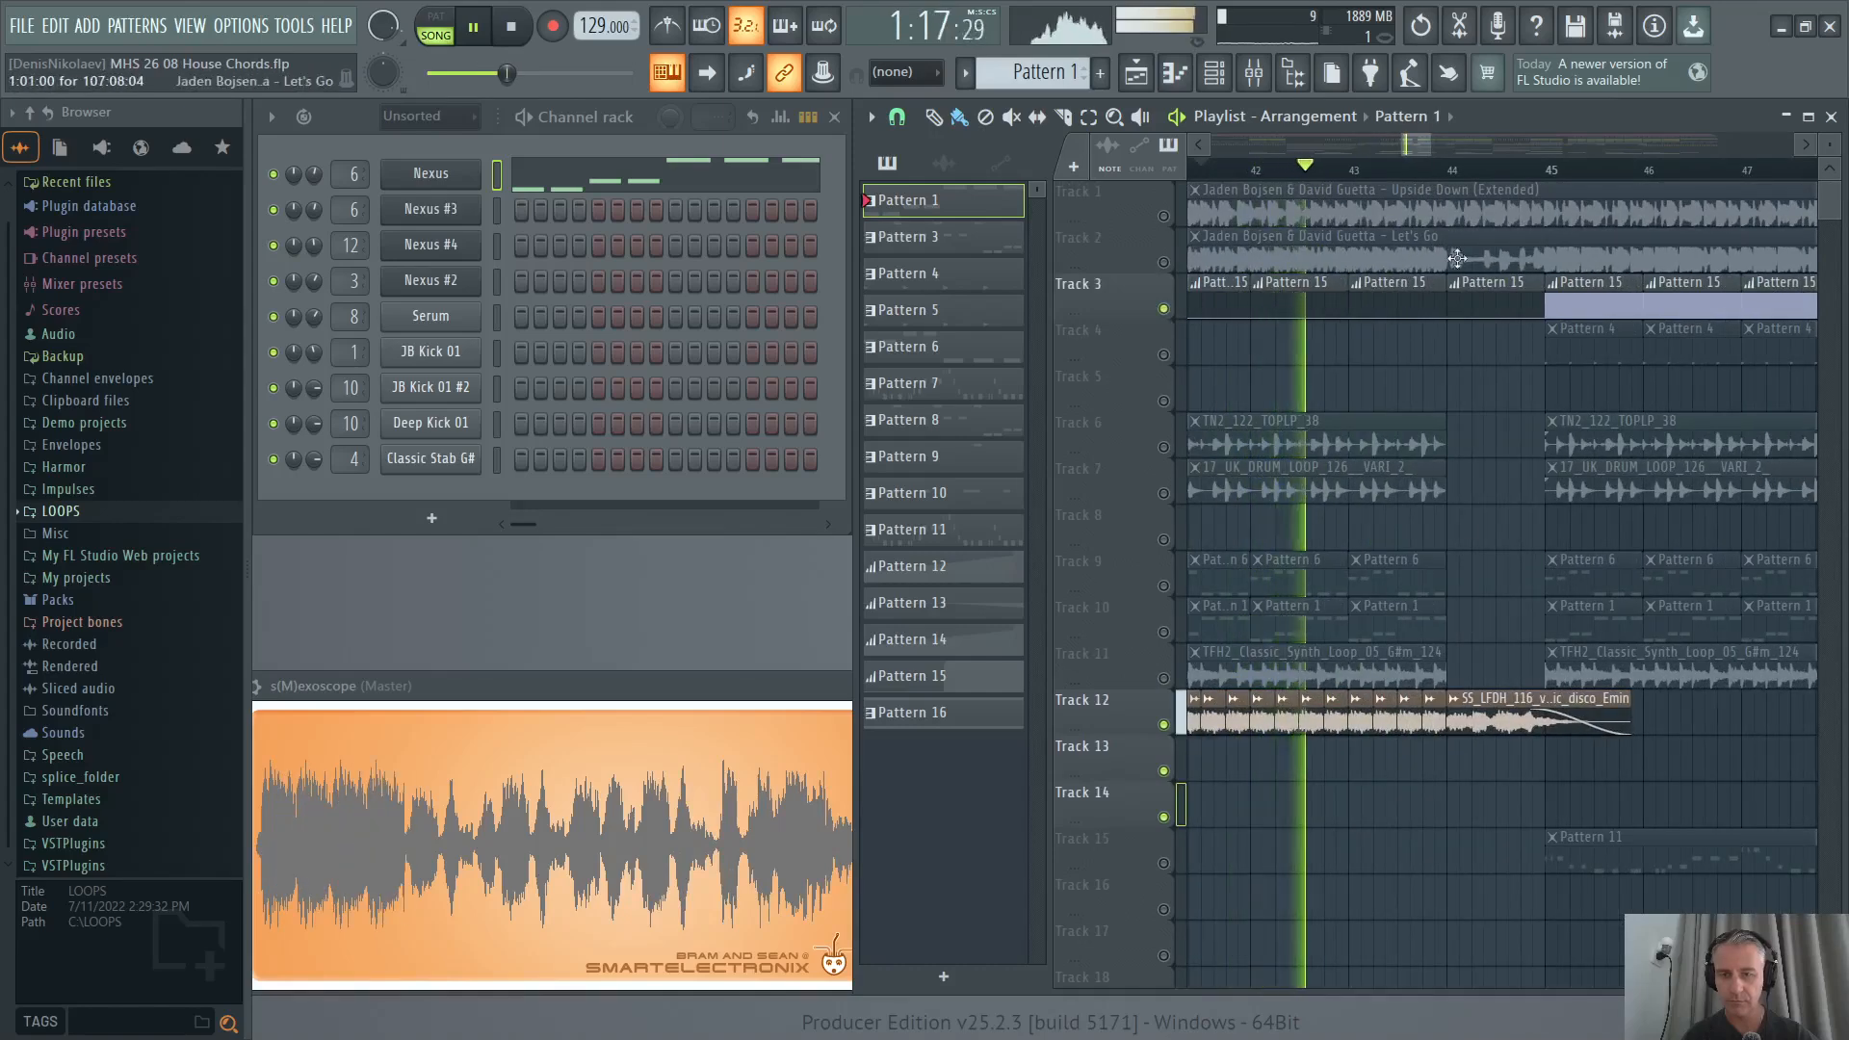
{"action": "scroll", "coordinate": [1474, 702], "scroll_direction": "down", "scroll_amount": 3}
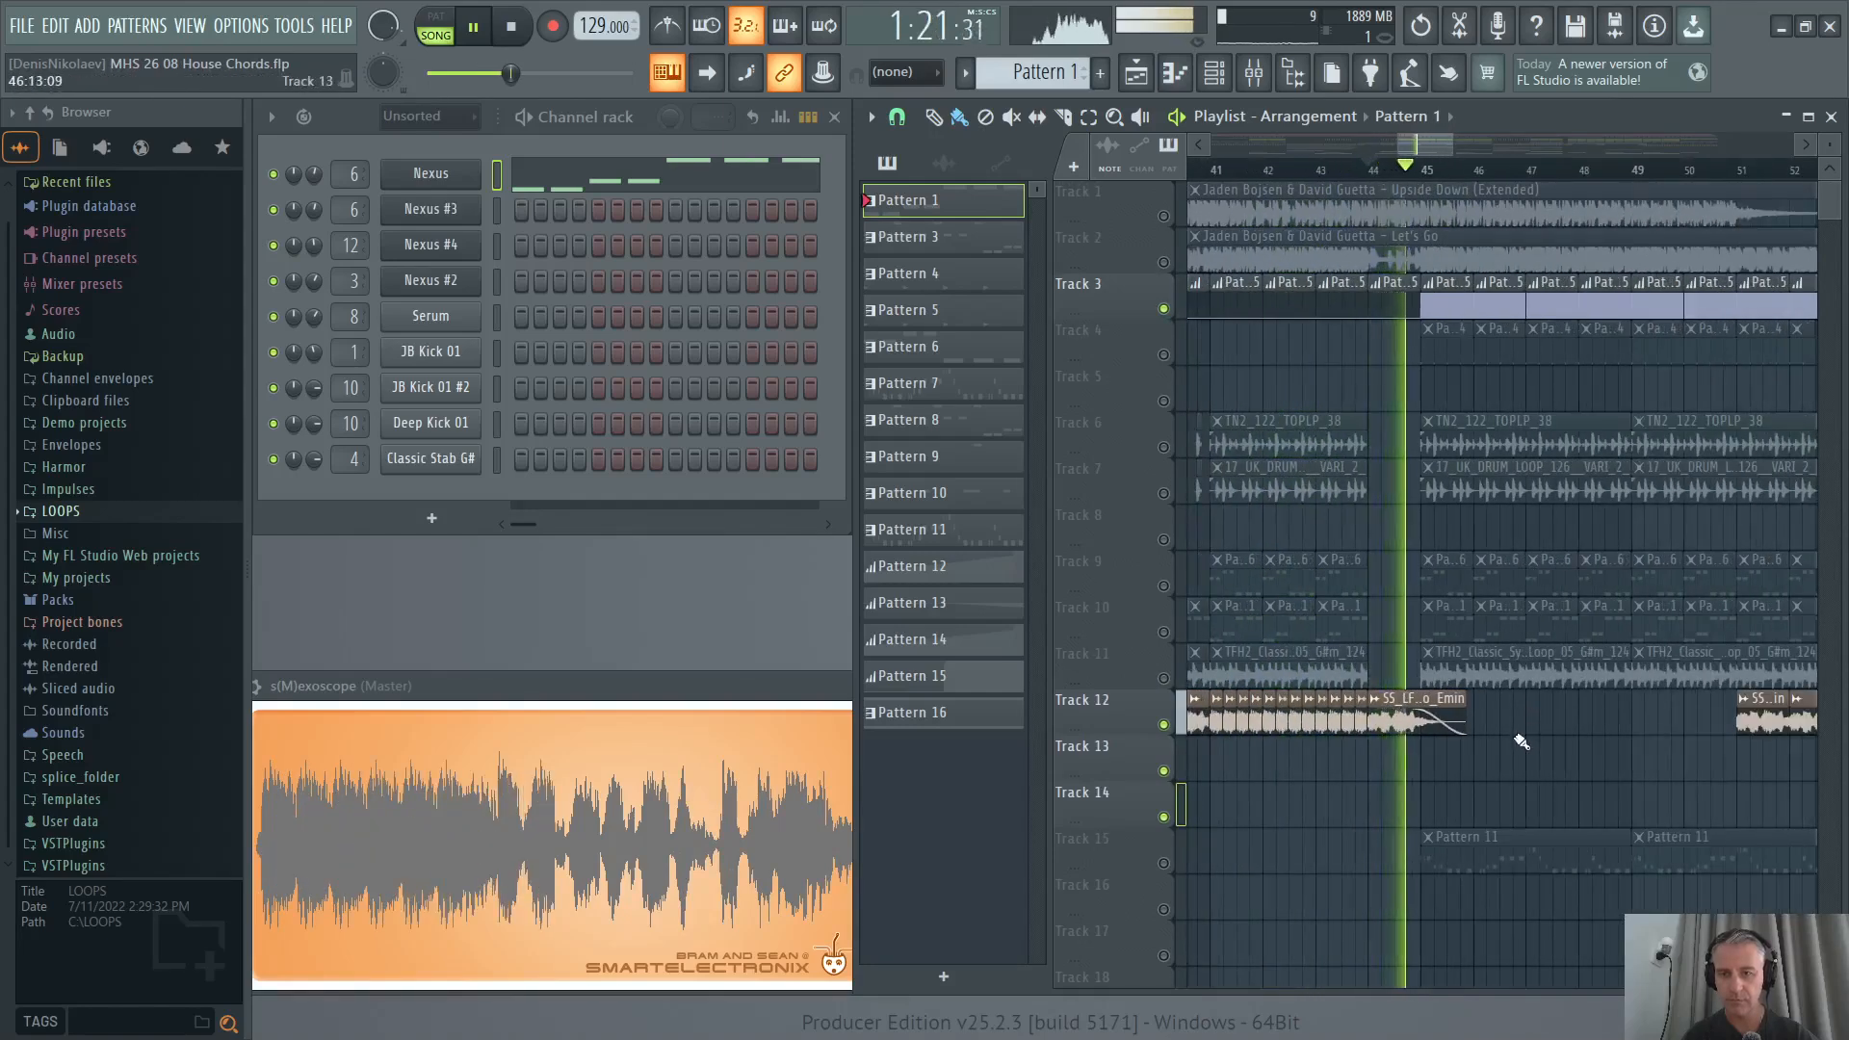
{"action": "scroll", "coordinate": [1463, 761], "scroll_direction": "down", "scroll_amount": 2}
{"action": "key", "text": "space"}
{"action": "scroll", "coordinate": [1420, 766], "scroll_direction": "down", "scroll_amount": 2}
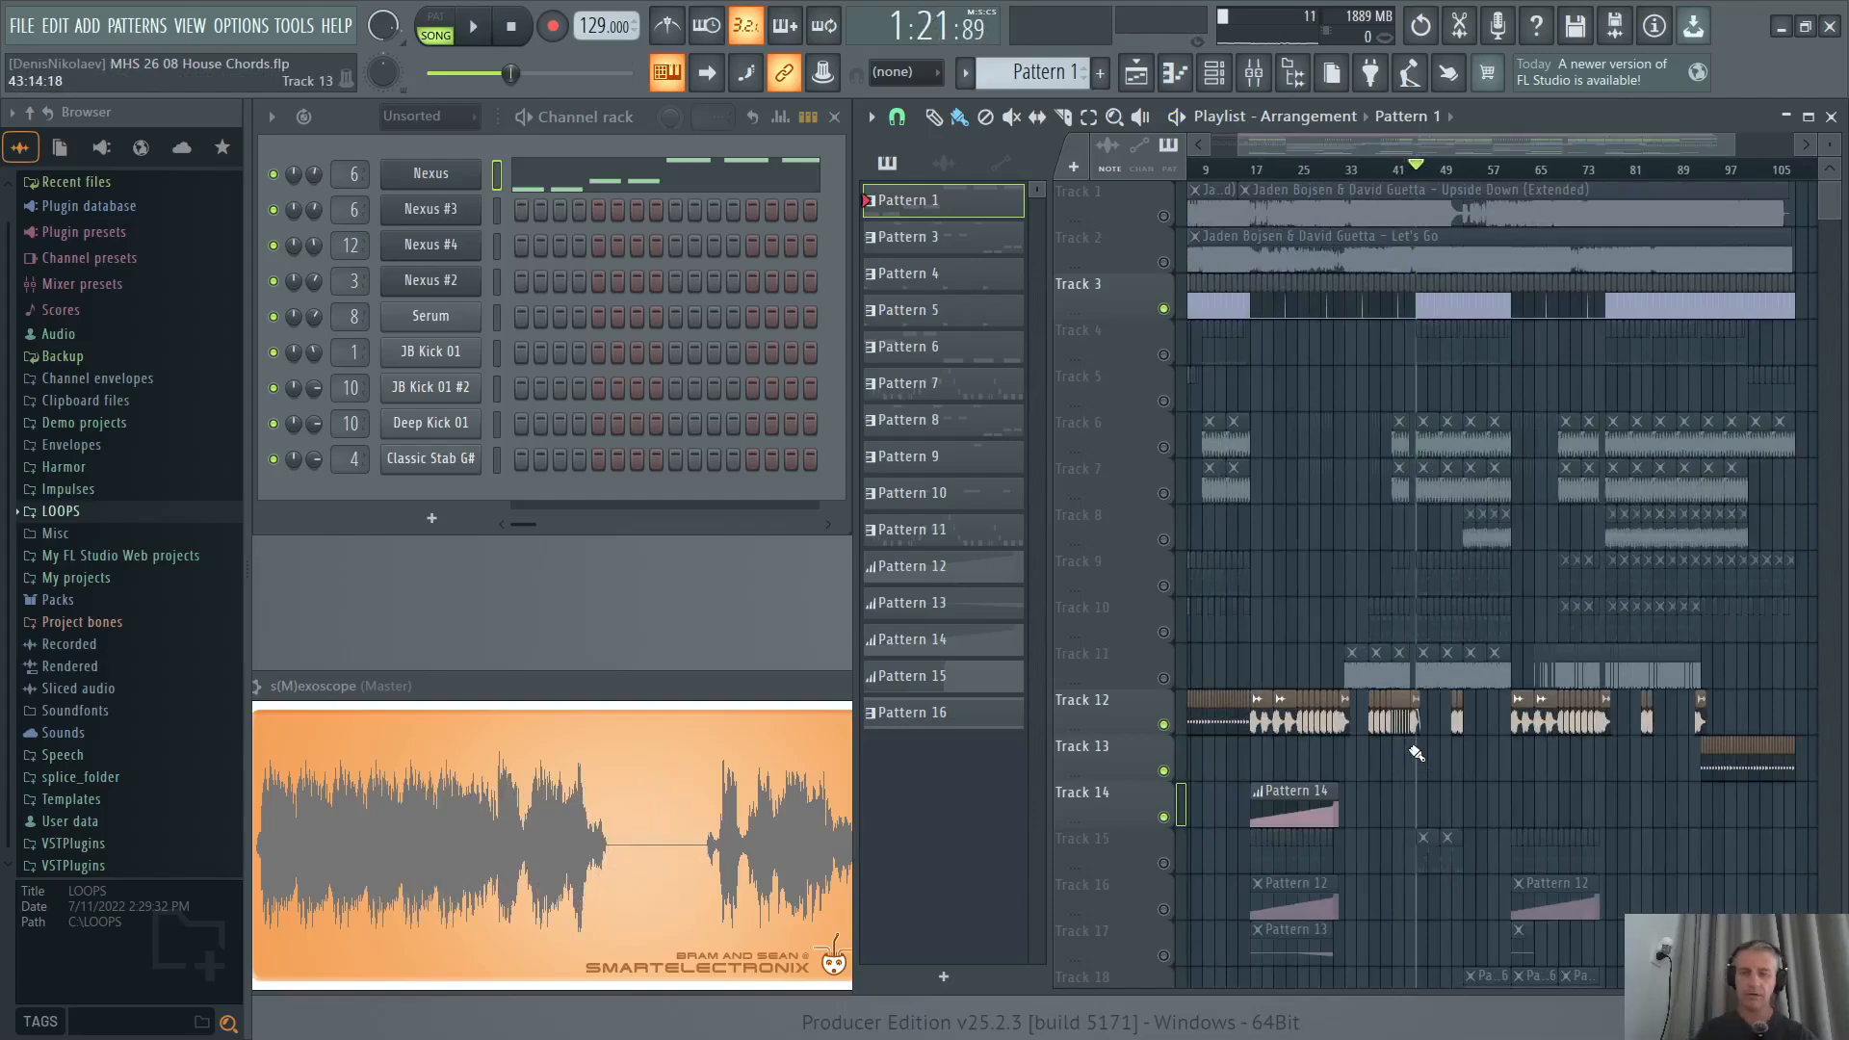
Mute the vocal tracks, solo Track 17 and enable Tracks 16 and 15 with it.
{"action": "left_click", "coordinate": [1163, 724]}
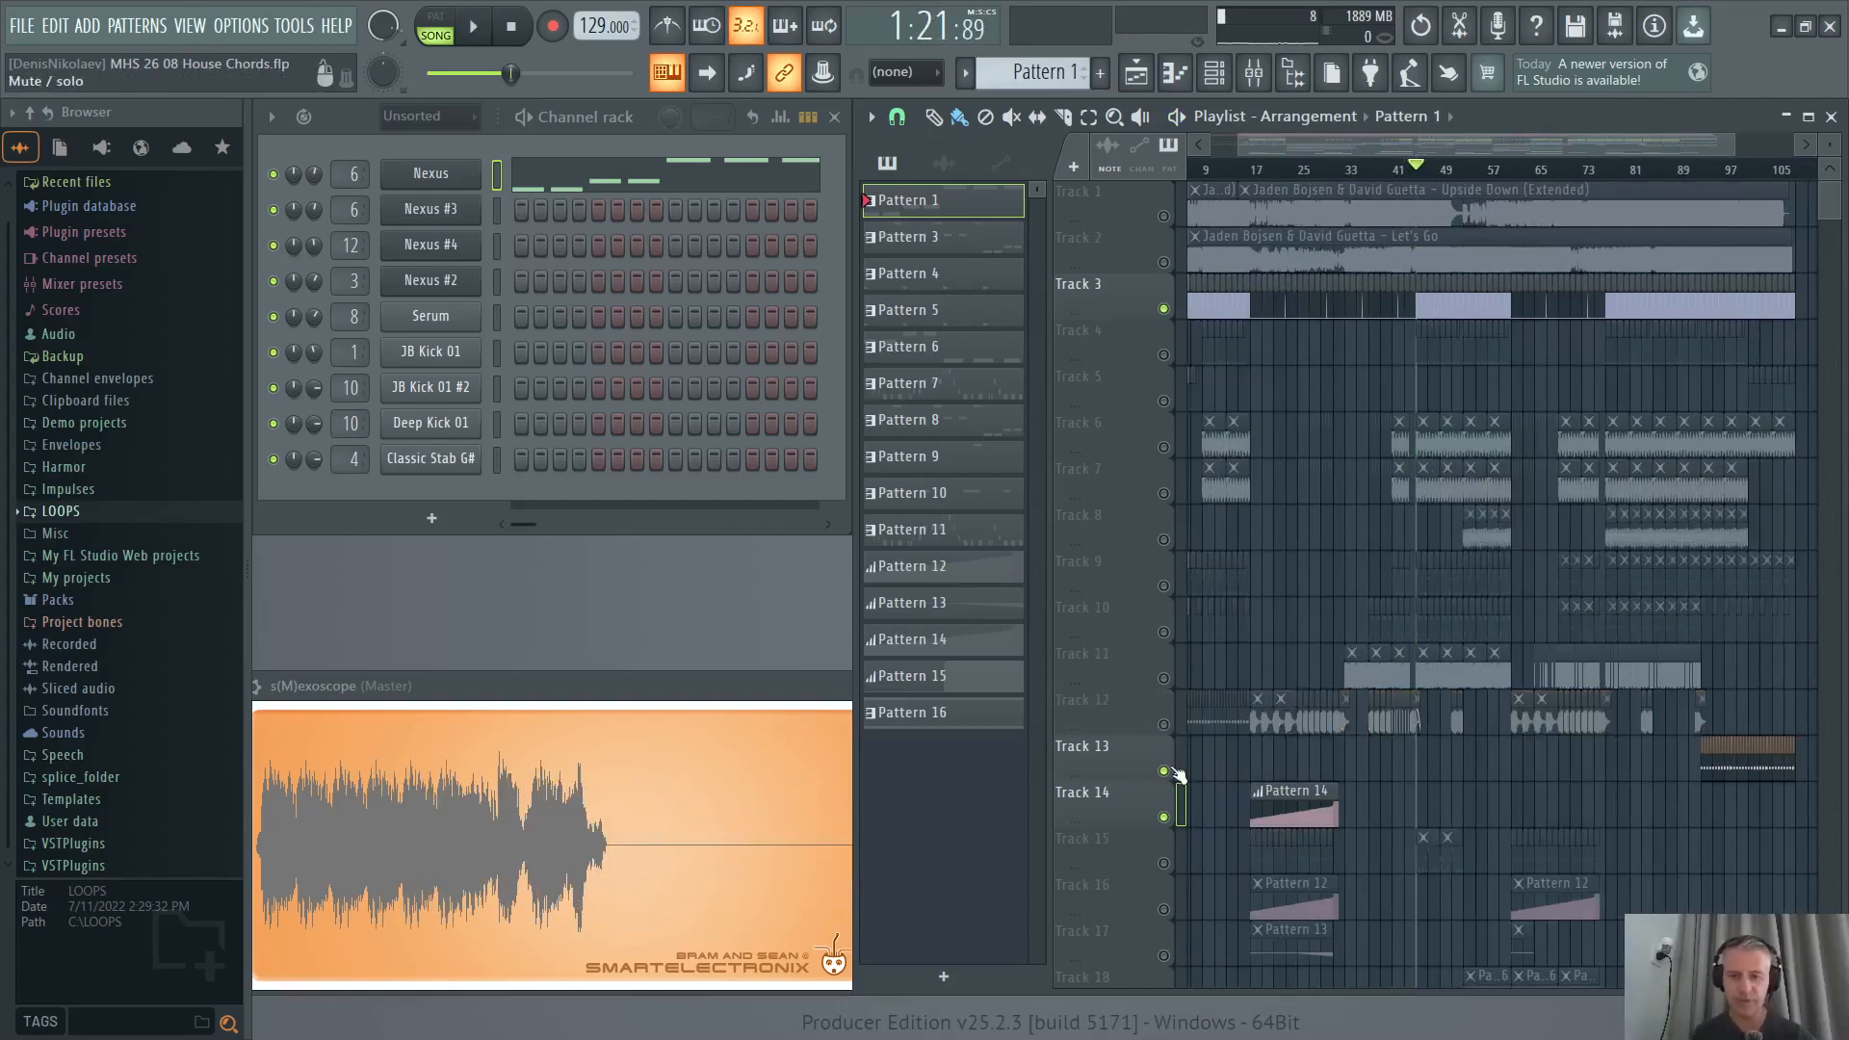
{"action": "scroll", "coordinate": [1147, 791], "scroll_direction": "down", "scroll_amount": 4}
{"action": "left_click", "coordinate": [1163, 583]}
{"action": "scroll", "coordinate": [1184, 674], "scroll_direction": "up", "scroll_amount": 3}
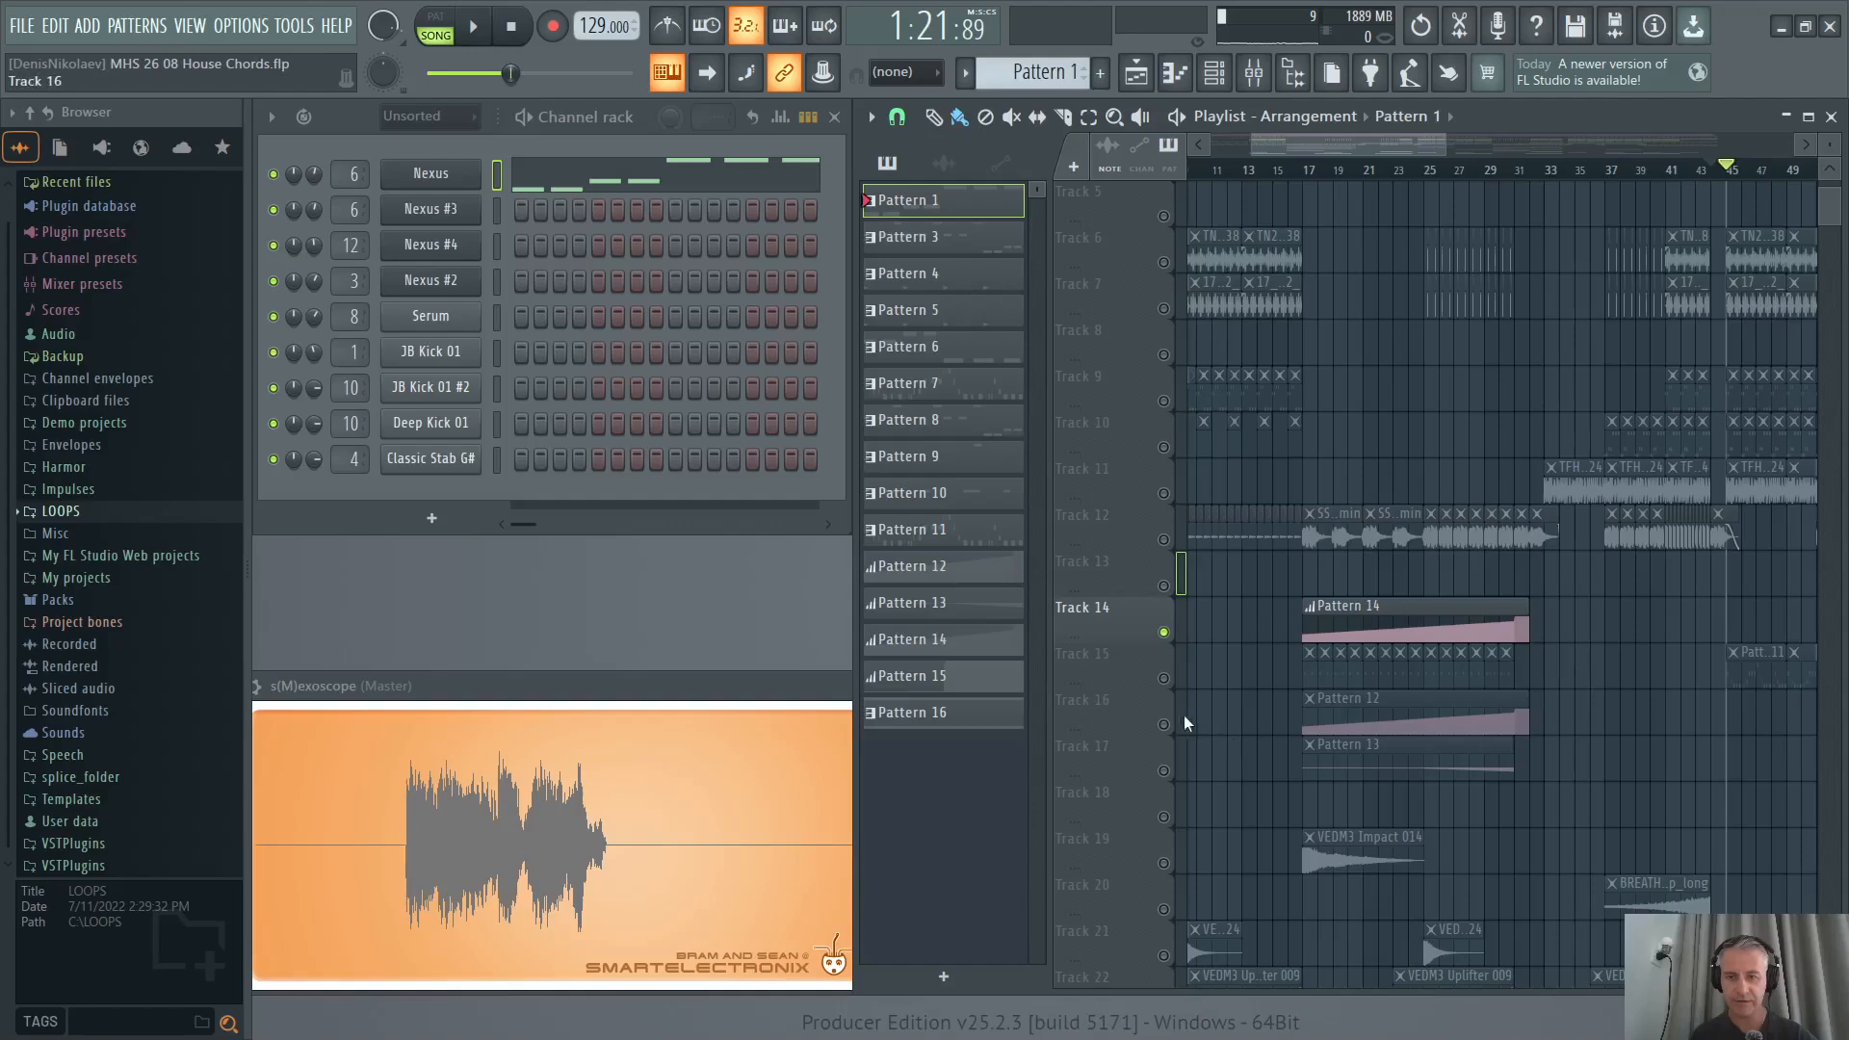
{"action": "right_click", "coordinate": [1164, 772]}
{"action": "left_click", "coordinate": [1165, 725]}
{"action": "left_click", "coordinate": [1164, 679]}
{"action": "scroll", "coordinate": [1379, 663], "scroll_direction": "up", "scroll_amount": 3}
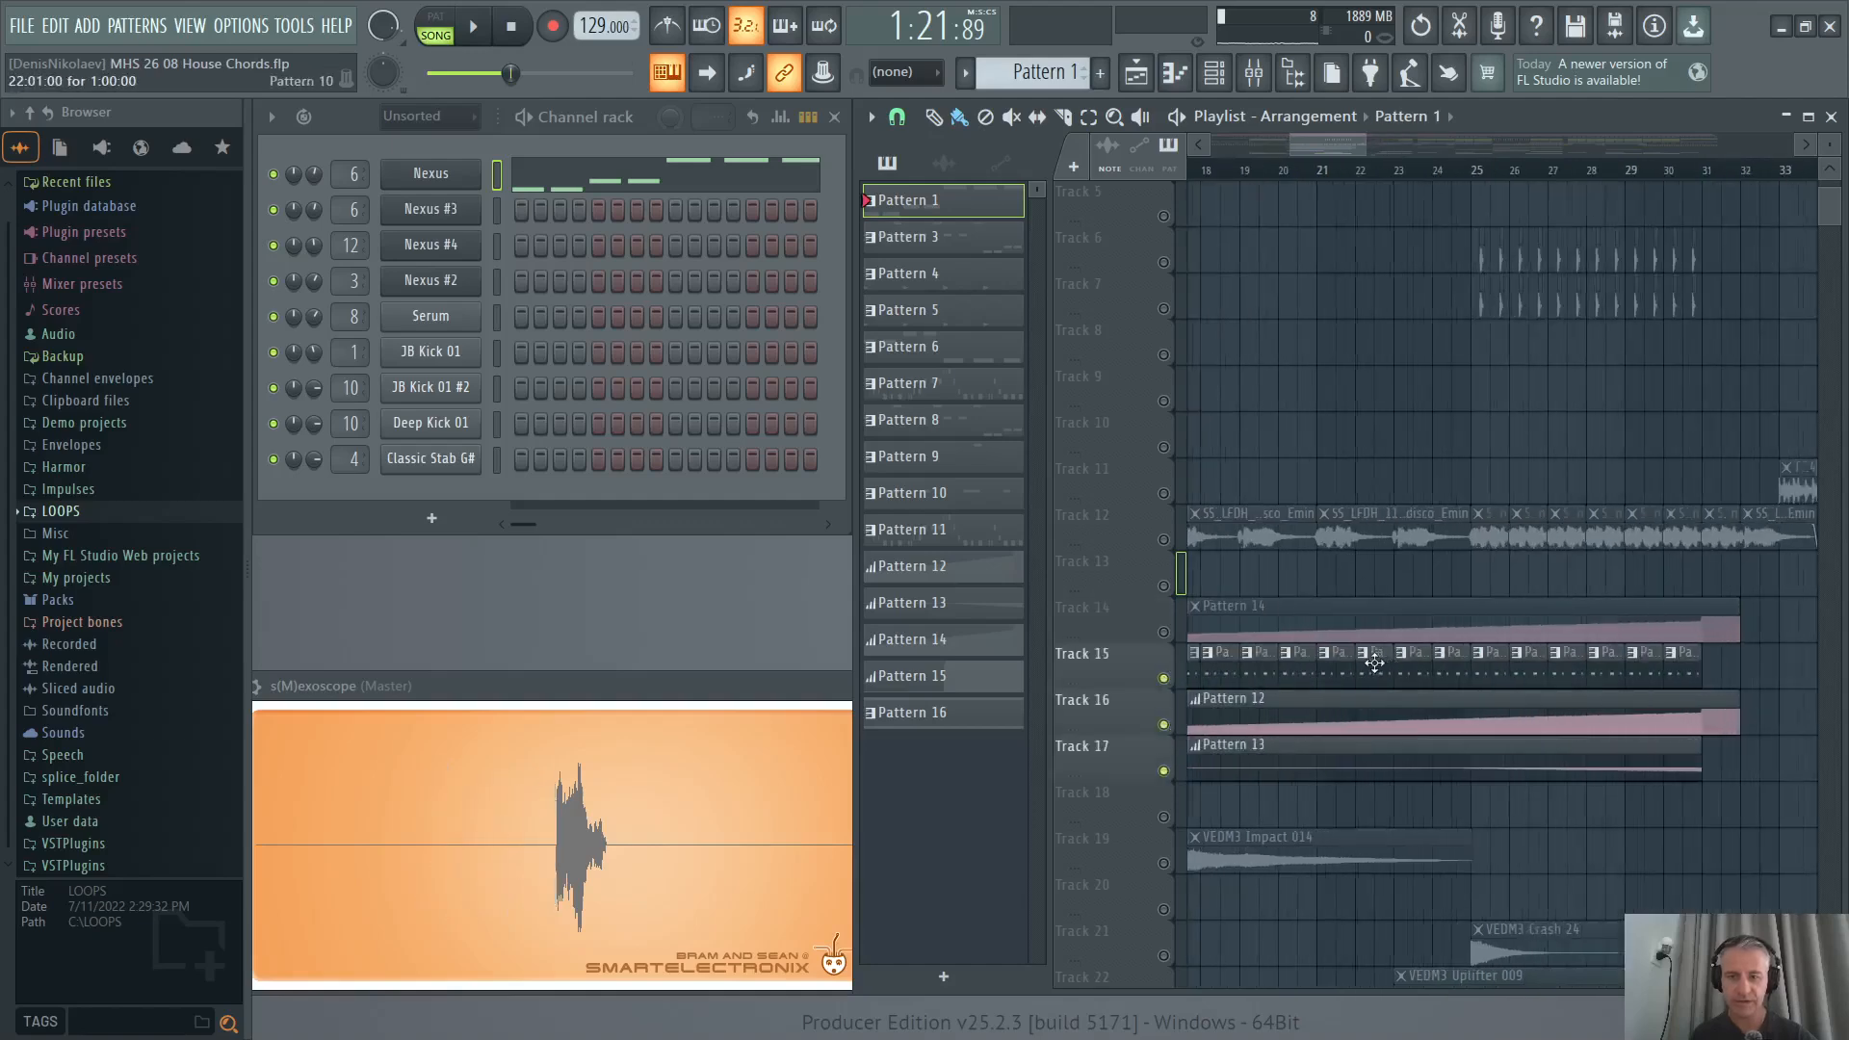
Move the playback position to bar 17 and select Pattern 10 from its clips on Track 15.
{"action": "scroll", "coordinate": [1352, 617], "scroll_direction": "down", "scroll_amount": 1}
{"action": "left_click", "coordinate": [1222, 169]}
{"action": "scroll", "coordinate": [1348, 700], "scroll_direction": "up", "scroll_amount": 4}
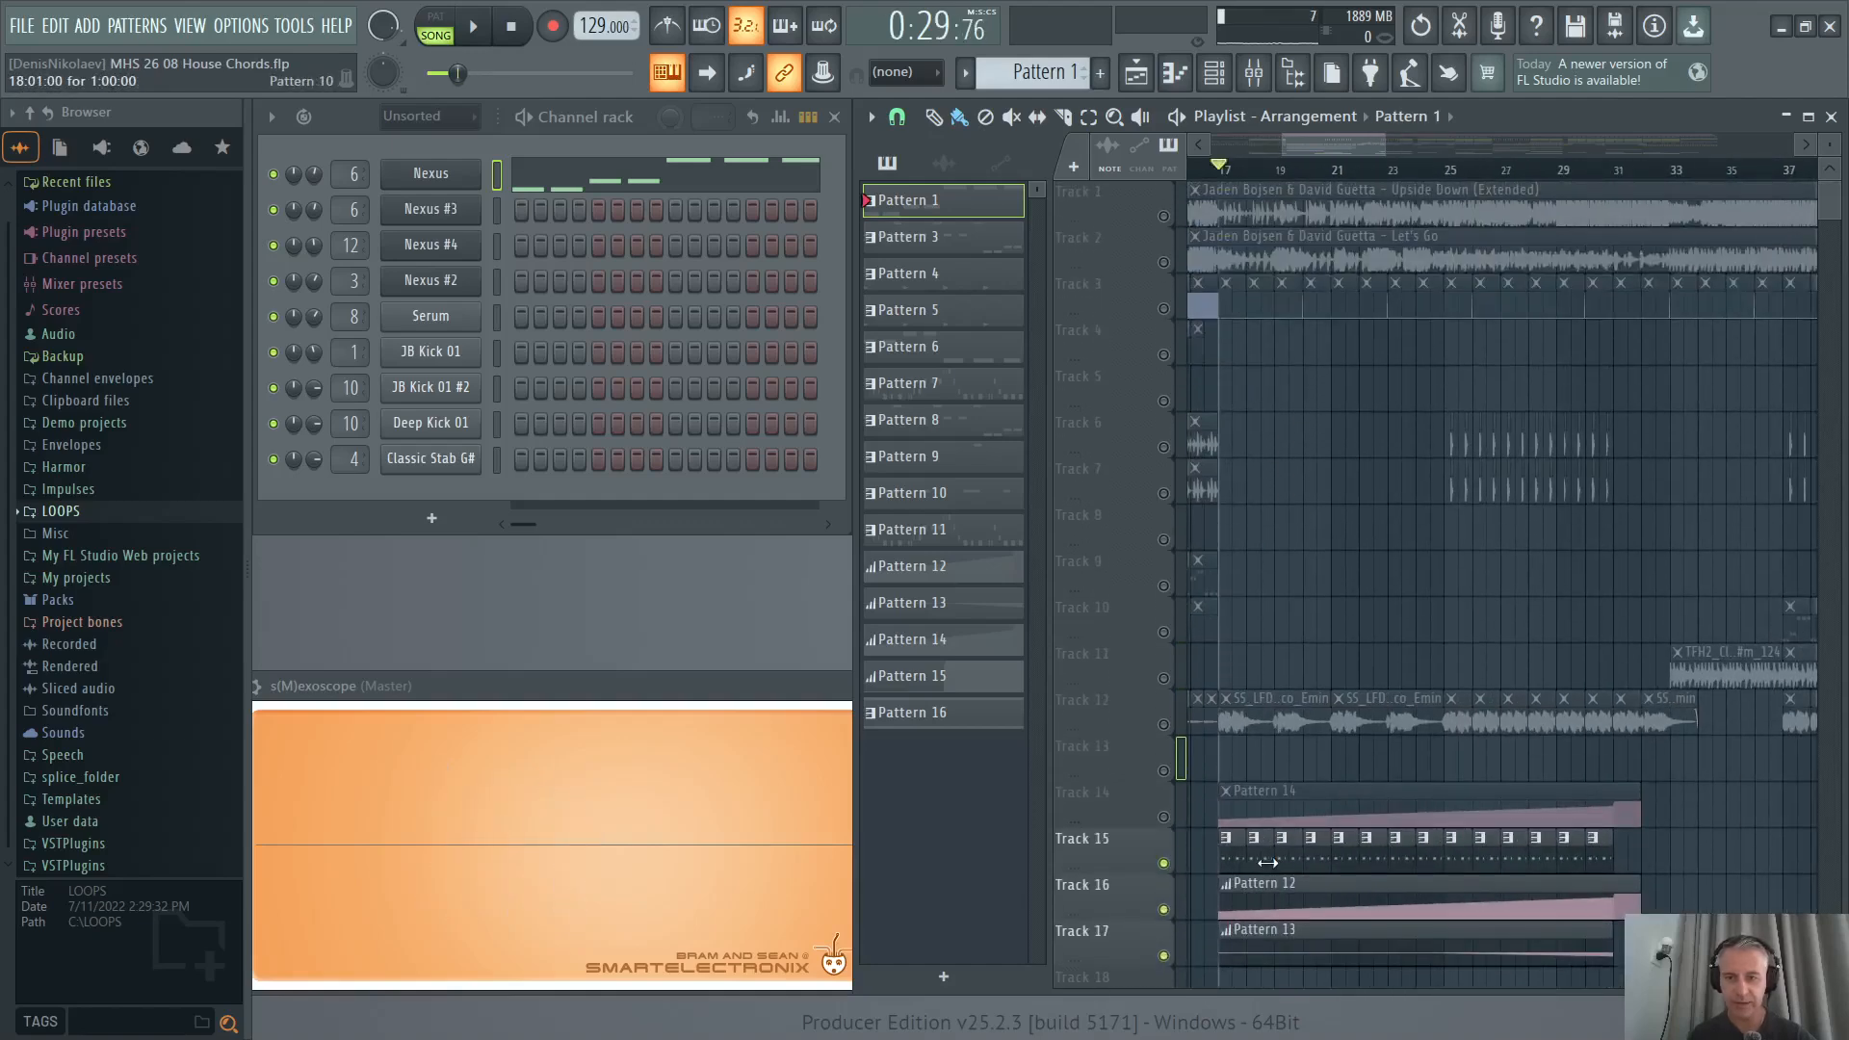
{"action": "left_click", "coordinate": [1264, 853]}
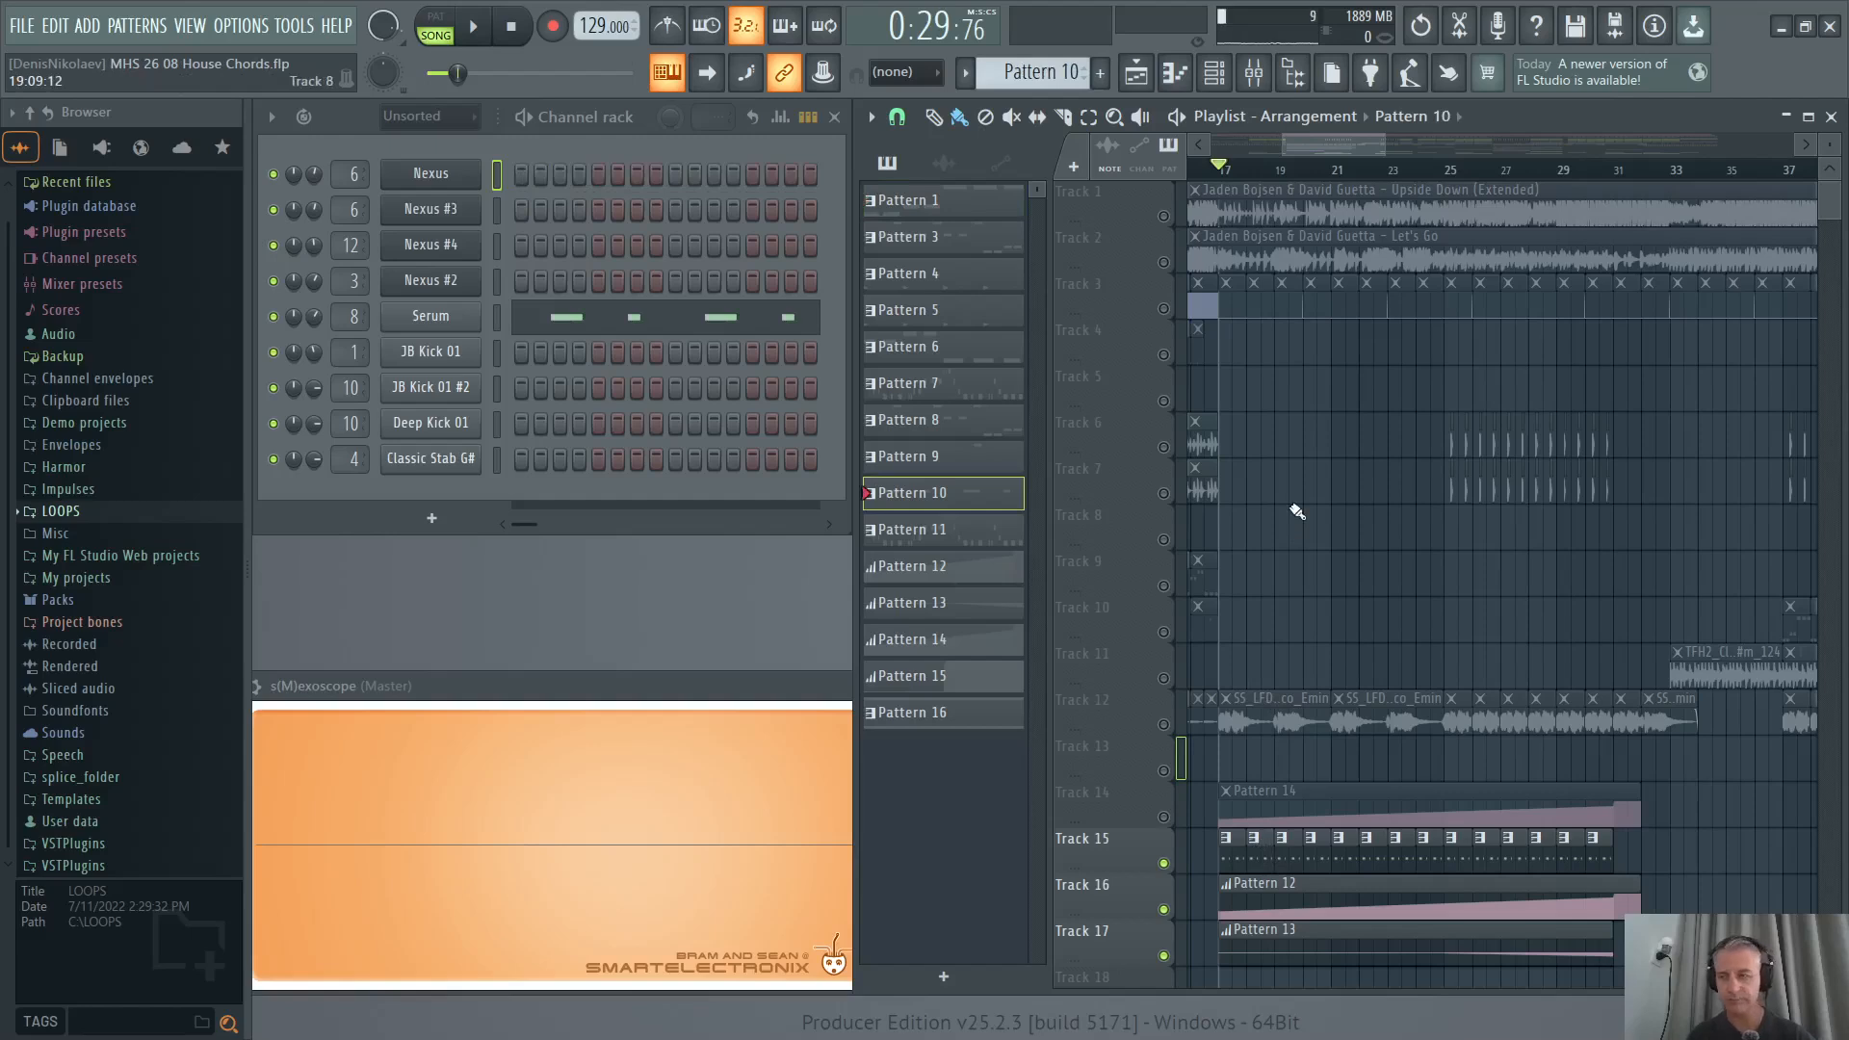
Solo Track 2, unmute its Let's Go reference clip, play it from bar 17 and stop playback.
{"action": "right_click", "coordinate": [1164, 263]}
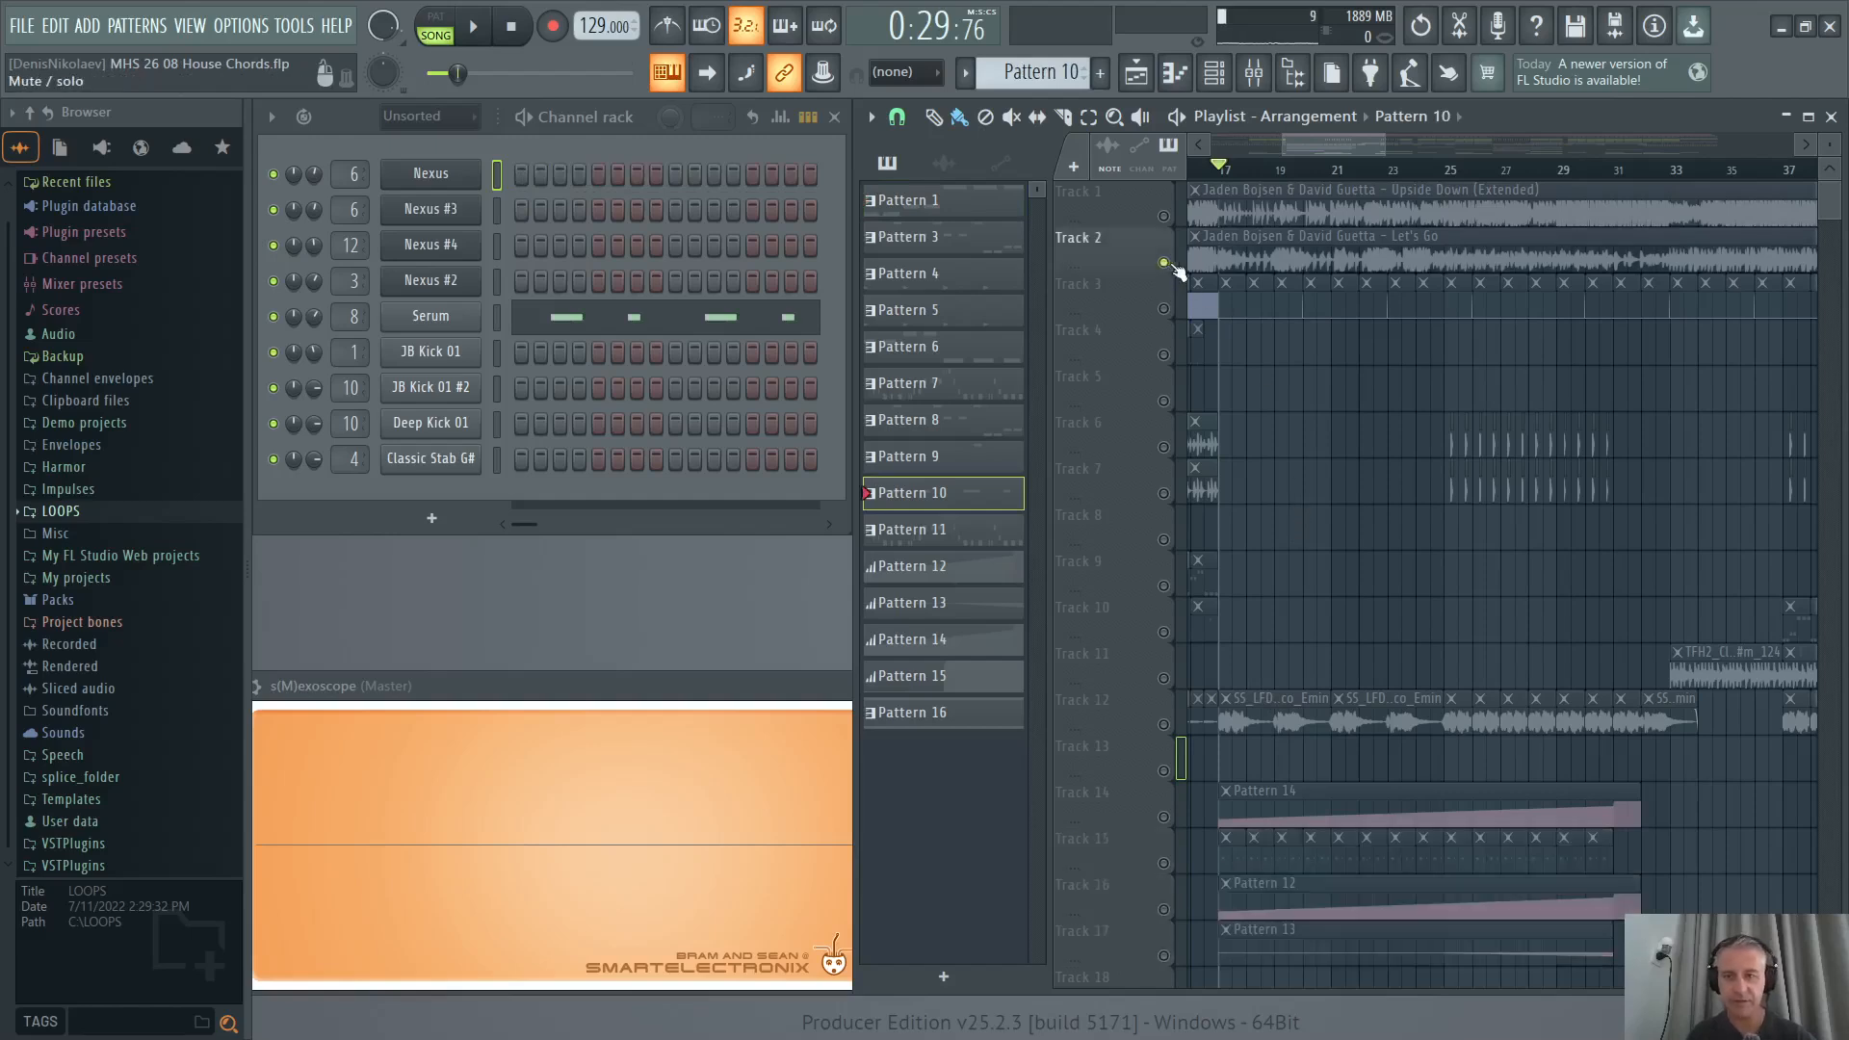
{"action": "left_click", "coordinate": [1290, 257]}
{"action": "scroll", "coordinate": [1171, 248], "scroll_direction": "up", "scroll_amount": 5}
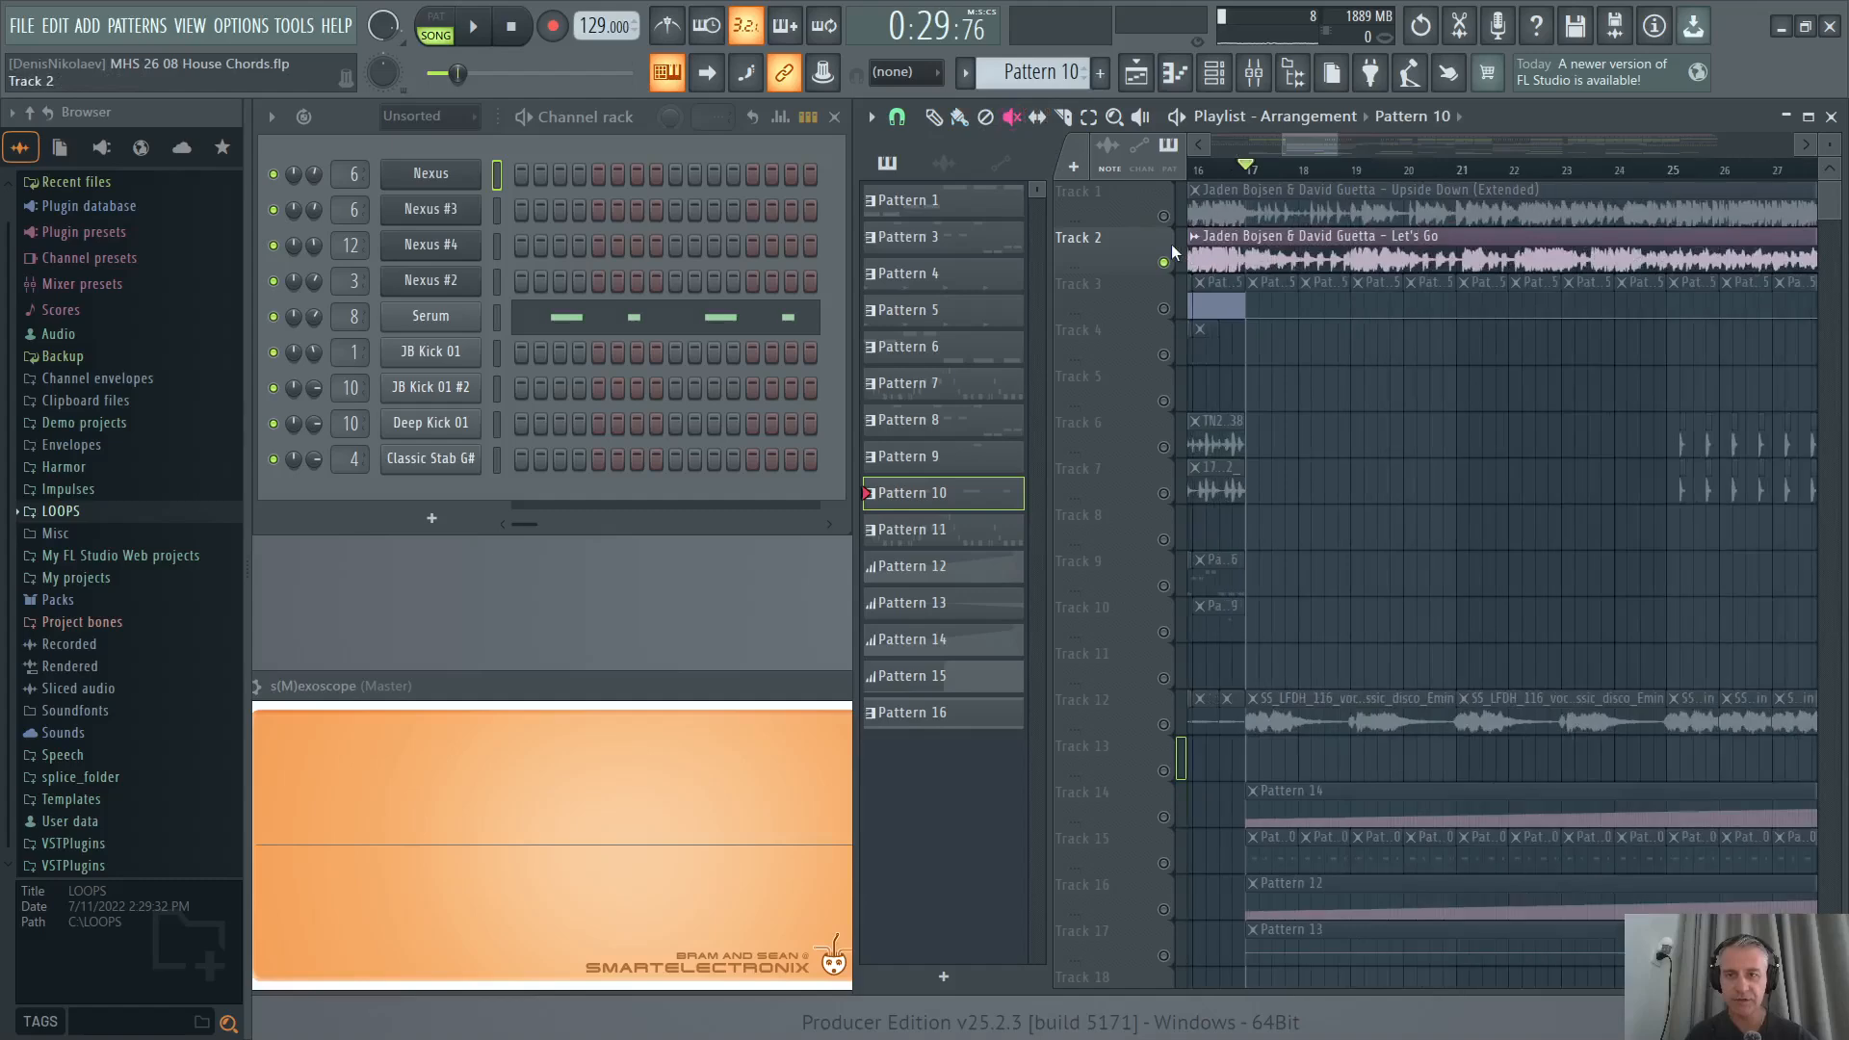
{"action": "key", "text": "space"}
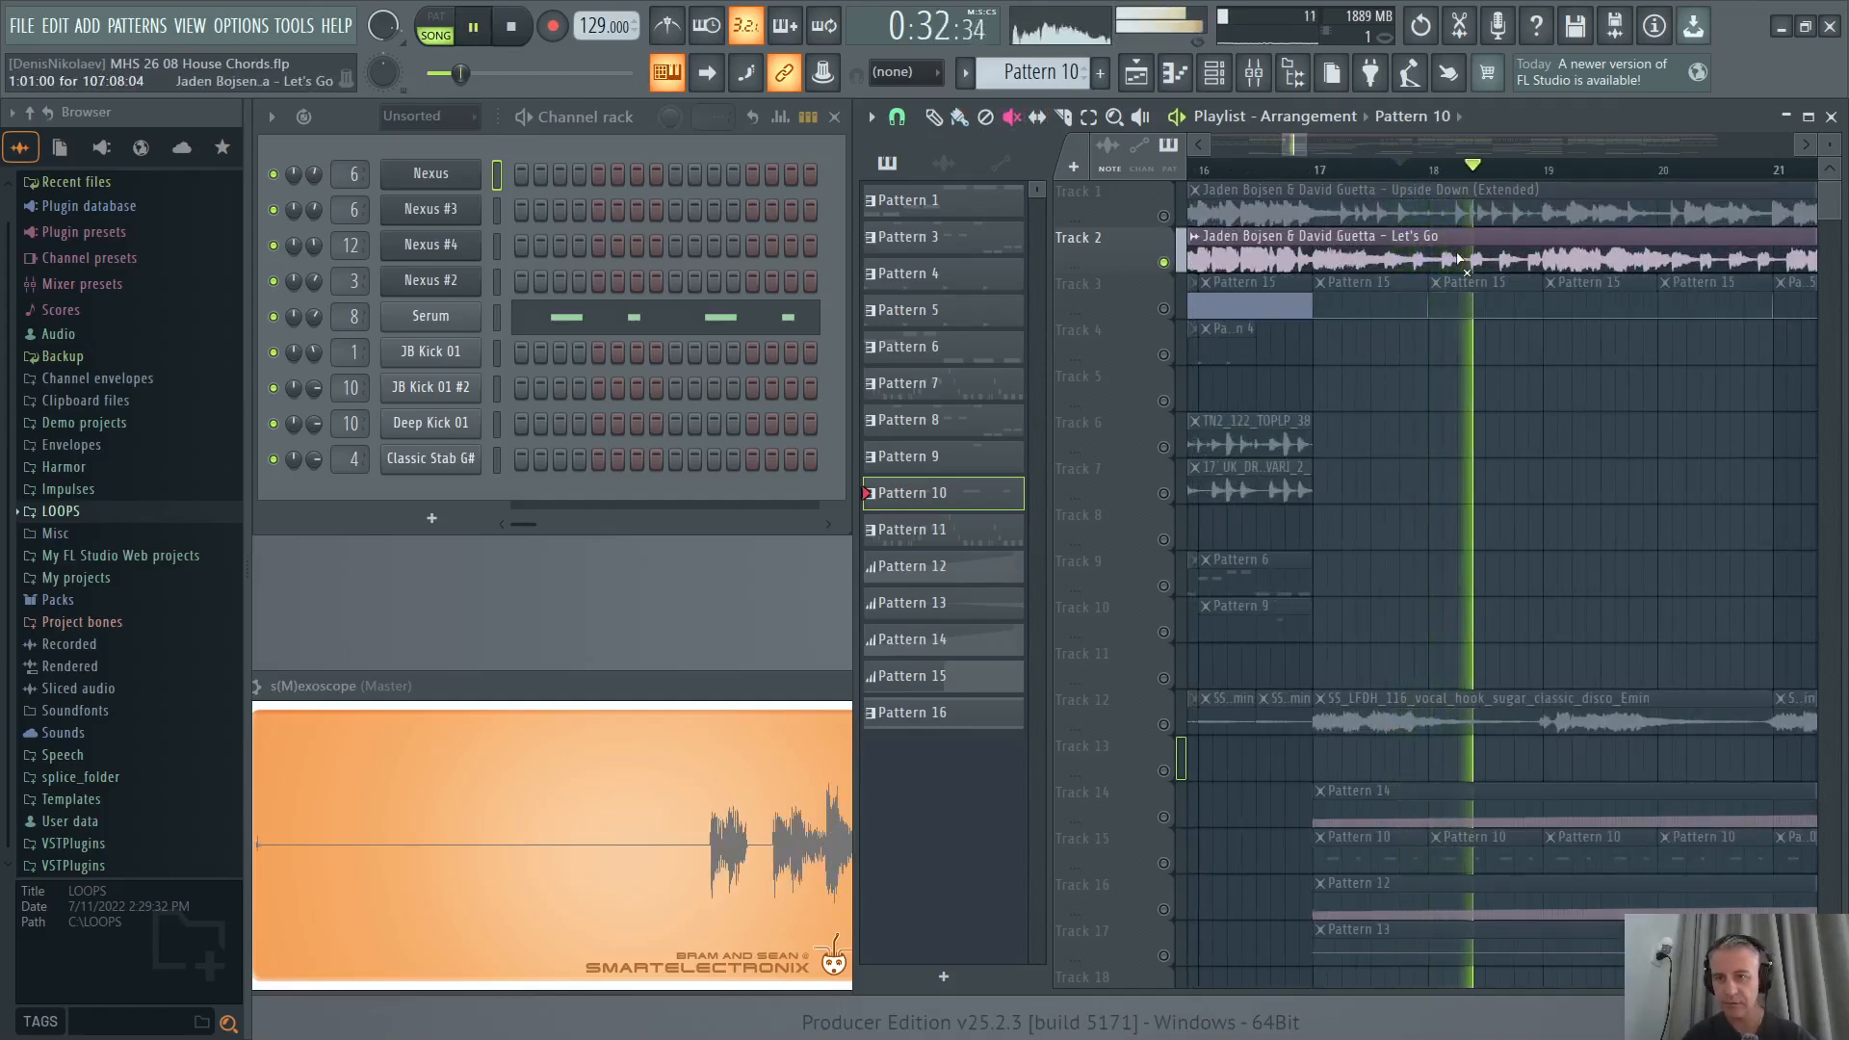
{"action": "key", "text": "space"}
{"action": "scroll", "coordinate": [1171, 752], "scroll_direction": "down", "scroll_amount": 3}
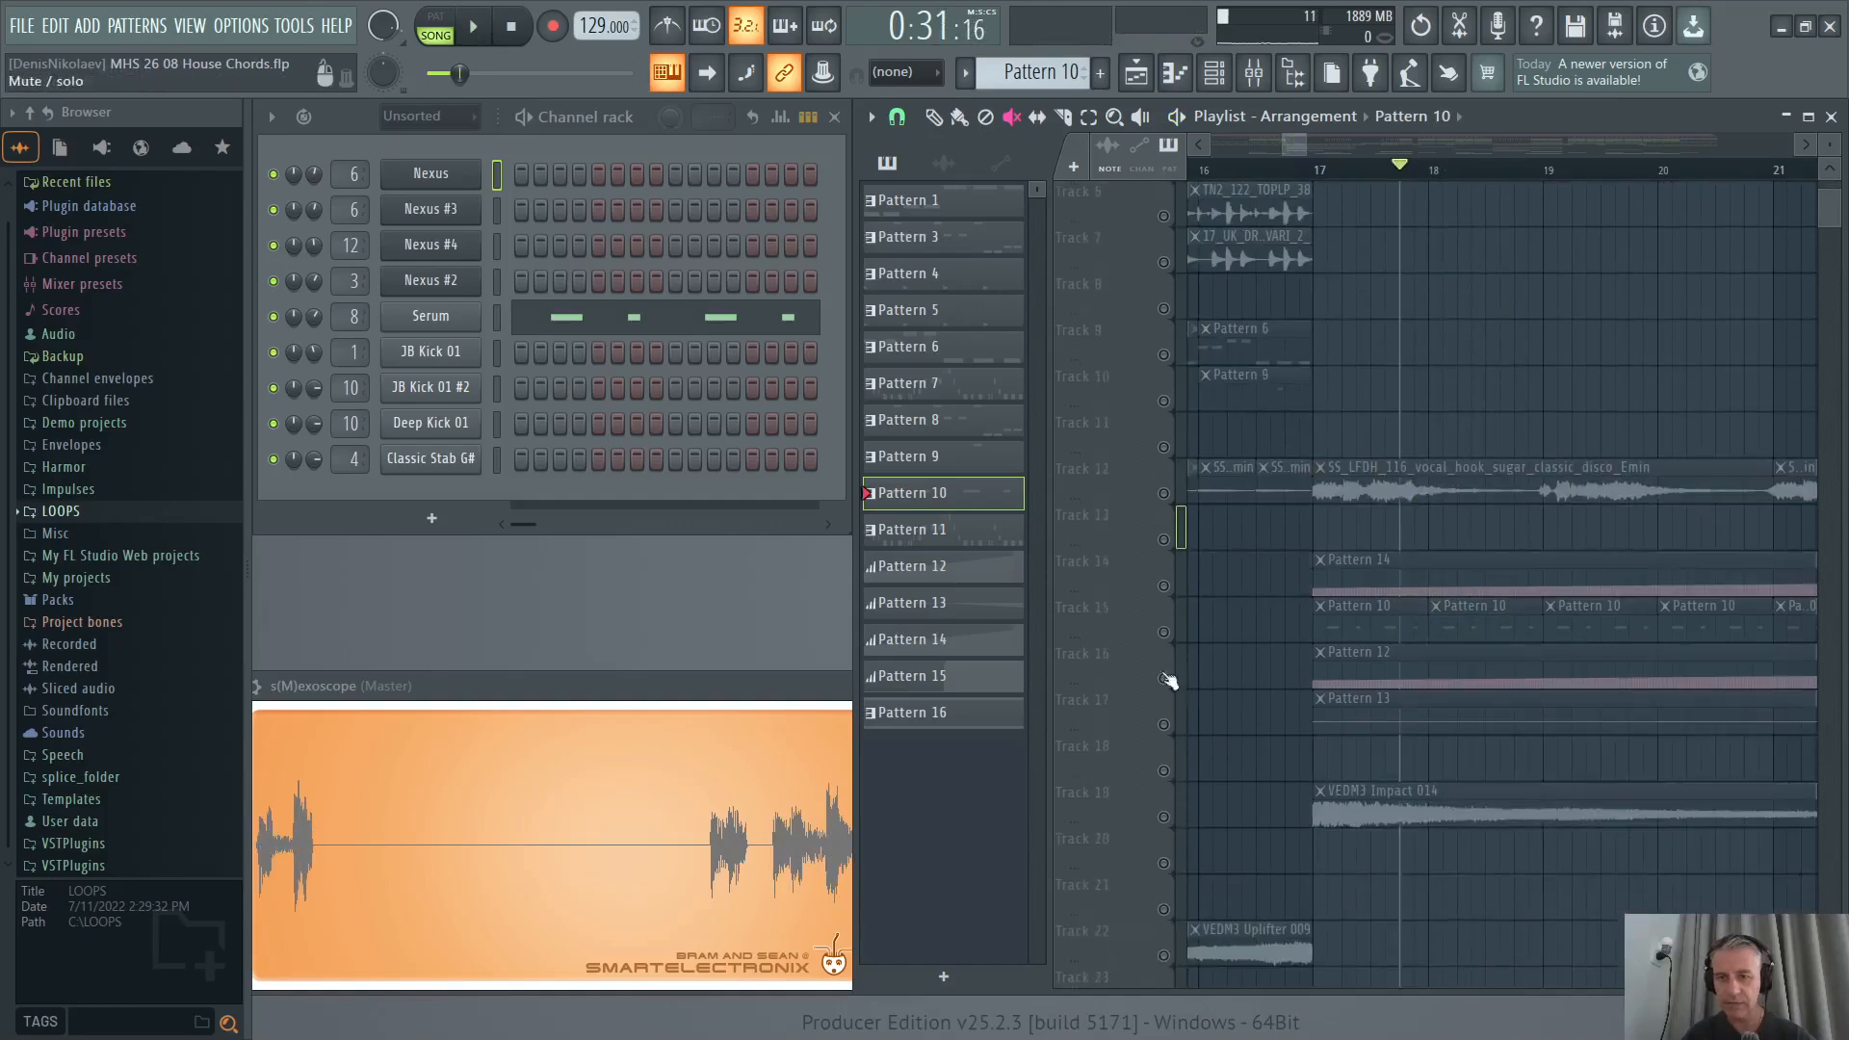
Enable Tracks 15, 16 and 17 for playback and switch the playlist to the Paint tool.
{"action": "left_click", "coordinate": [1164, 632]}
{"action": "left_click", "coordinate": [1164, 678]}
{"action": "left_click", "coordinate": [1164, 724]}
{"action": "scroll", "coordinate": [1223, 703], "scroll_direction": "down", "scroll_amount": 2}
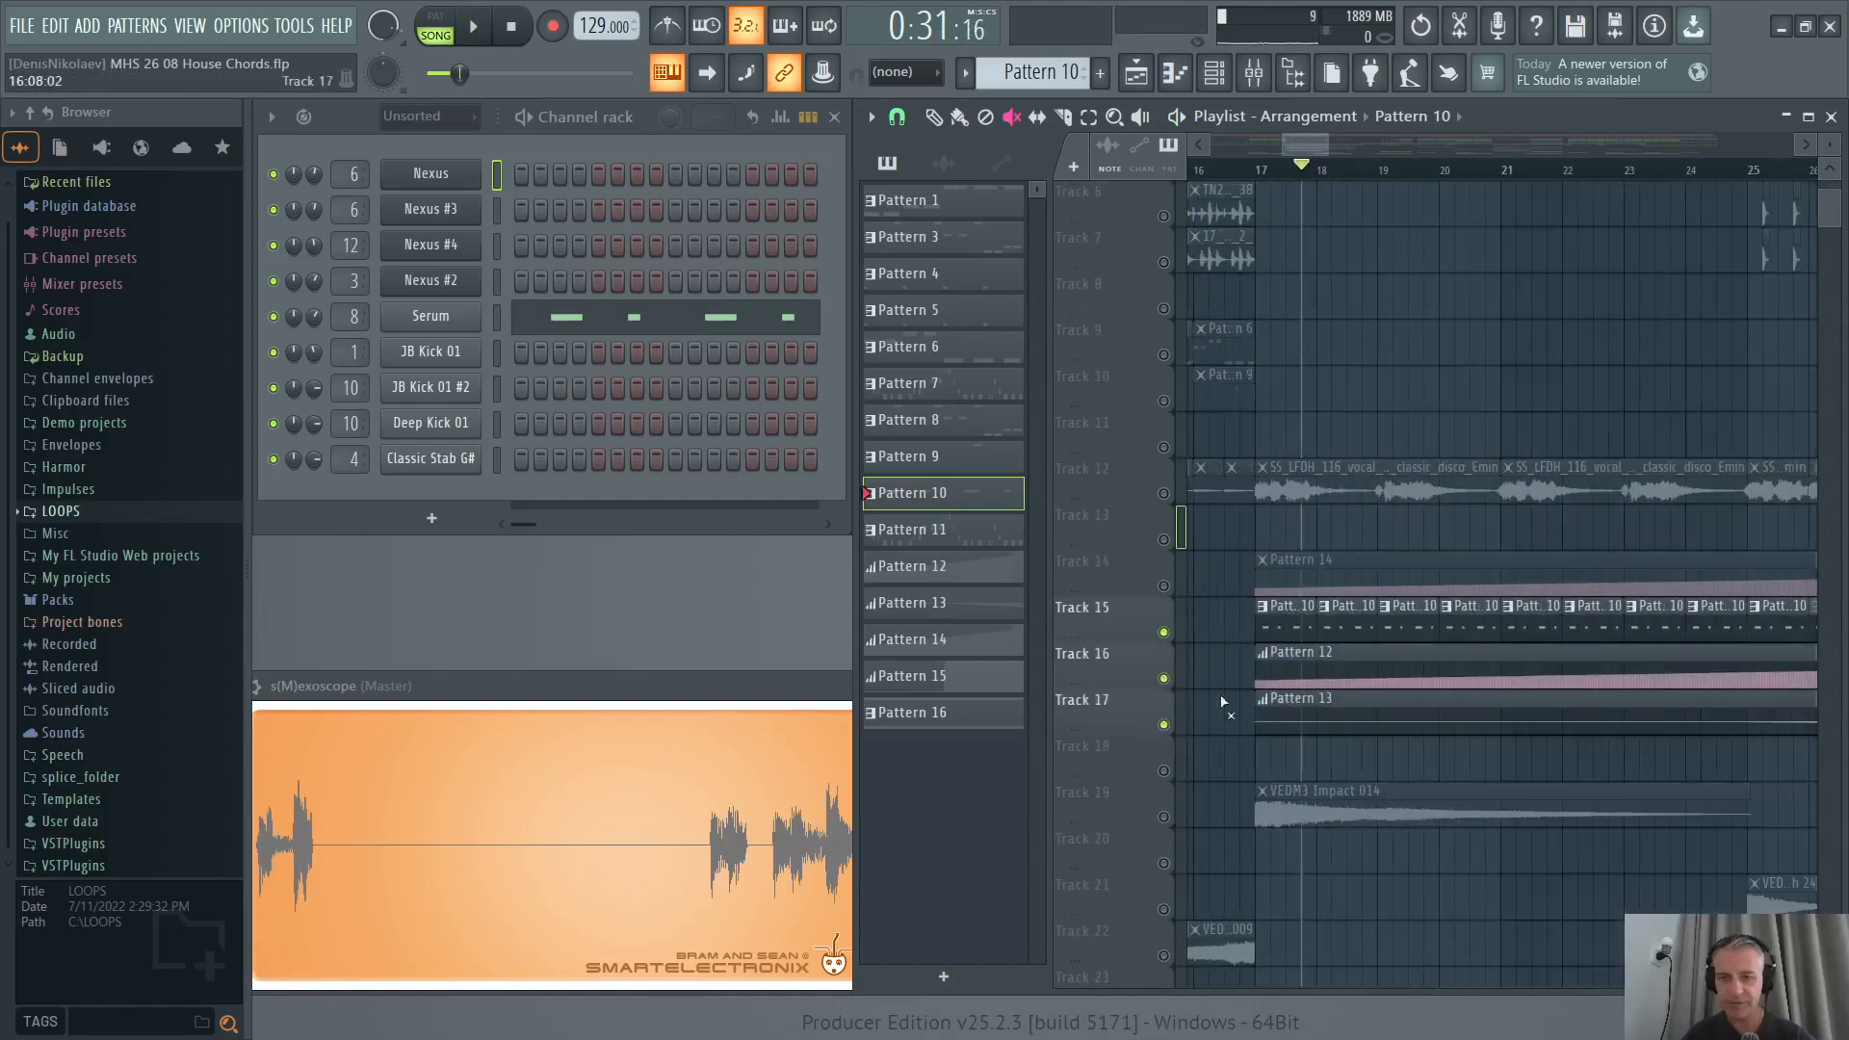
{"action": "left_click", "coordinate": [960, 118]}
{"action": "scroll", "coordinate": [1318, 714], "scroll_direction": "right", "scroll_amount": 1}
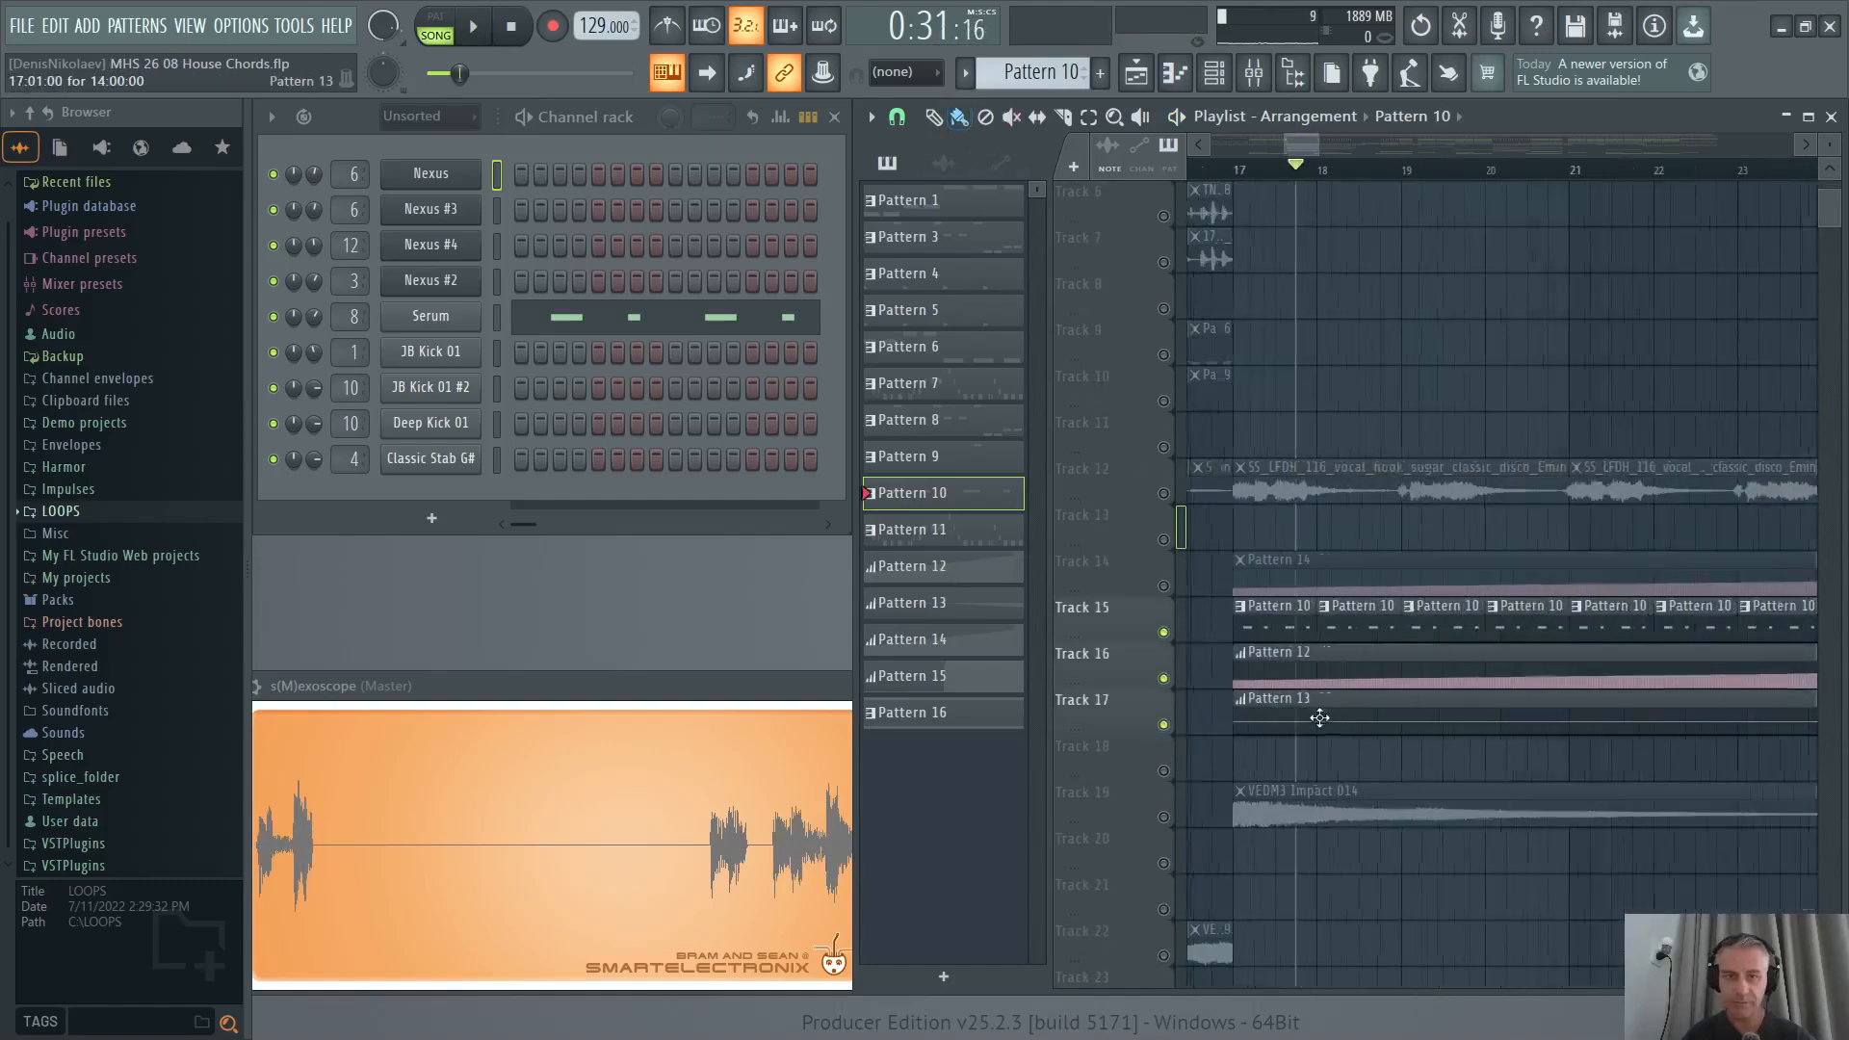
Return the playback position to bar 17, examine Pattern 10's Serum notes in the piano roll and close it.
{"action": "left_click", "coordinate": [1252, 170]}
{"action": "scroll", "coordinate": [1252, 169], "scroll_direction": "down", "scroll_amount": 2}
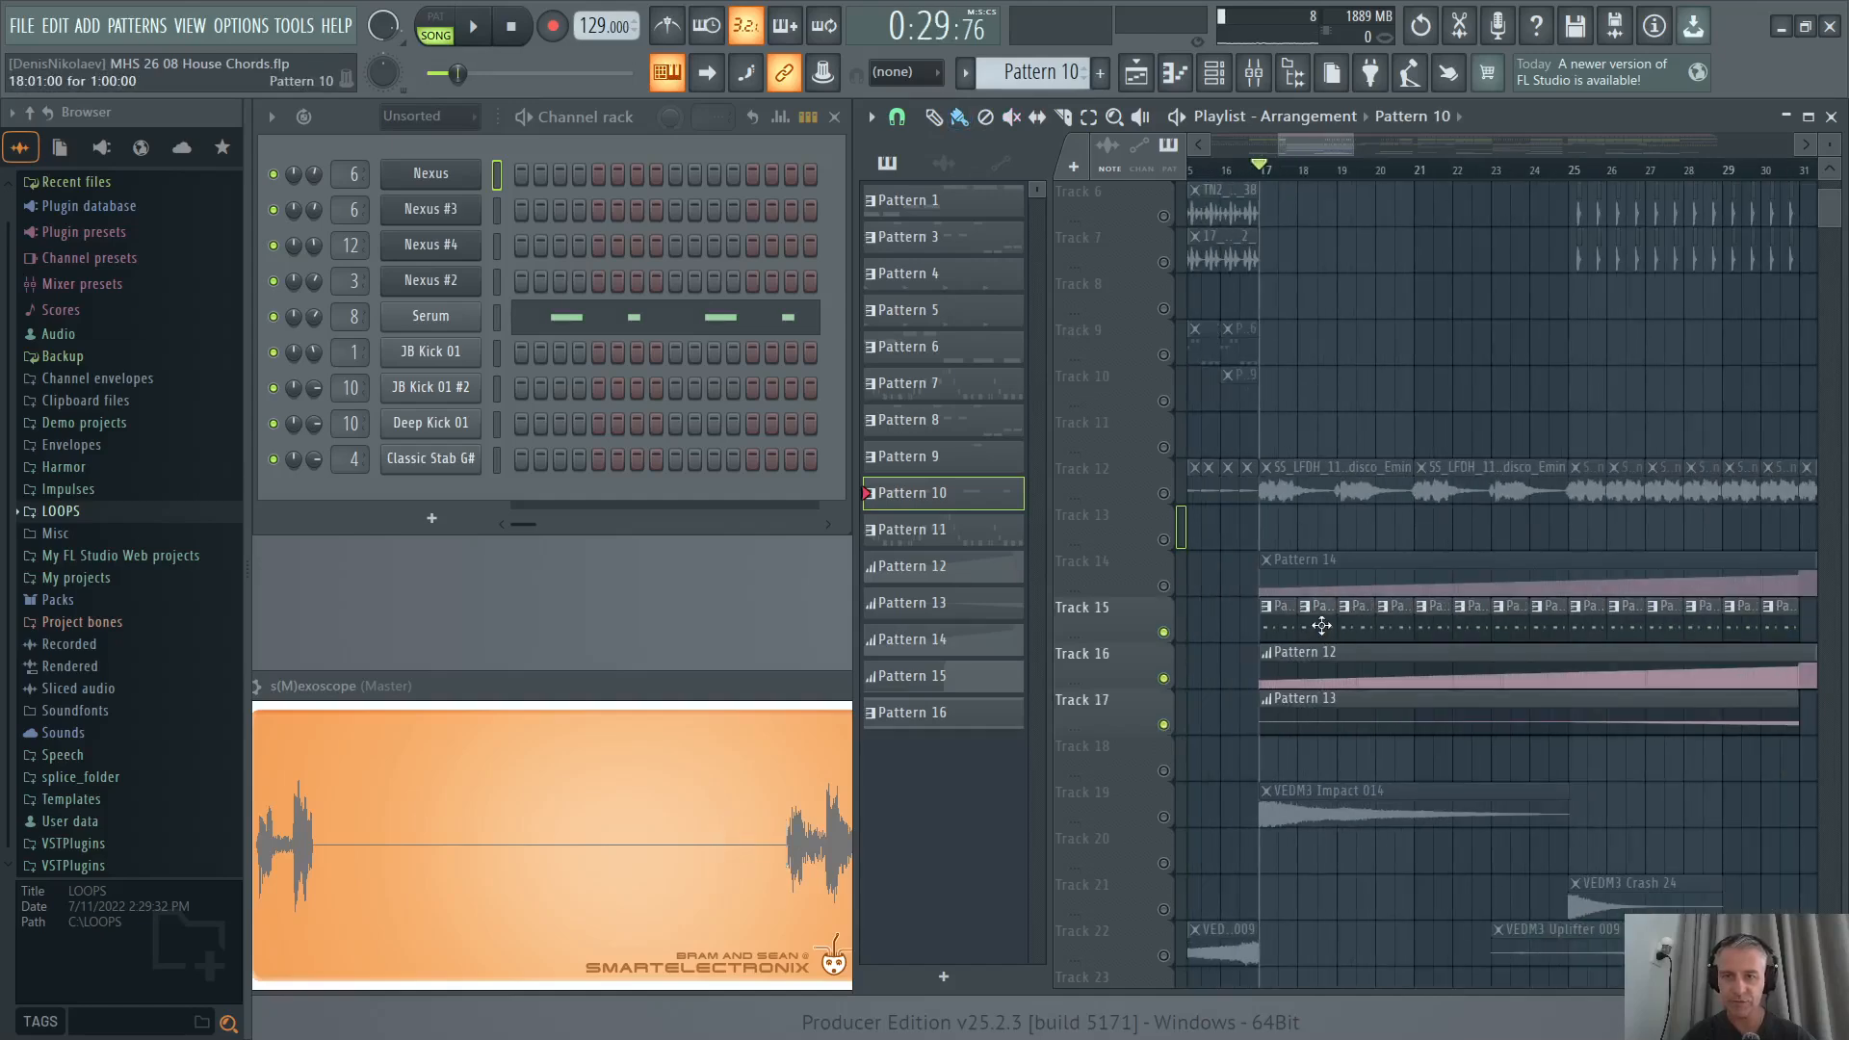
{"action": "left_click", "coordinate": [590, 325]}
{"action": "scroll", "coordinate": [417, 448], "scroll_direction": "up", "scroll_amount": 1}
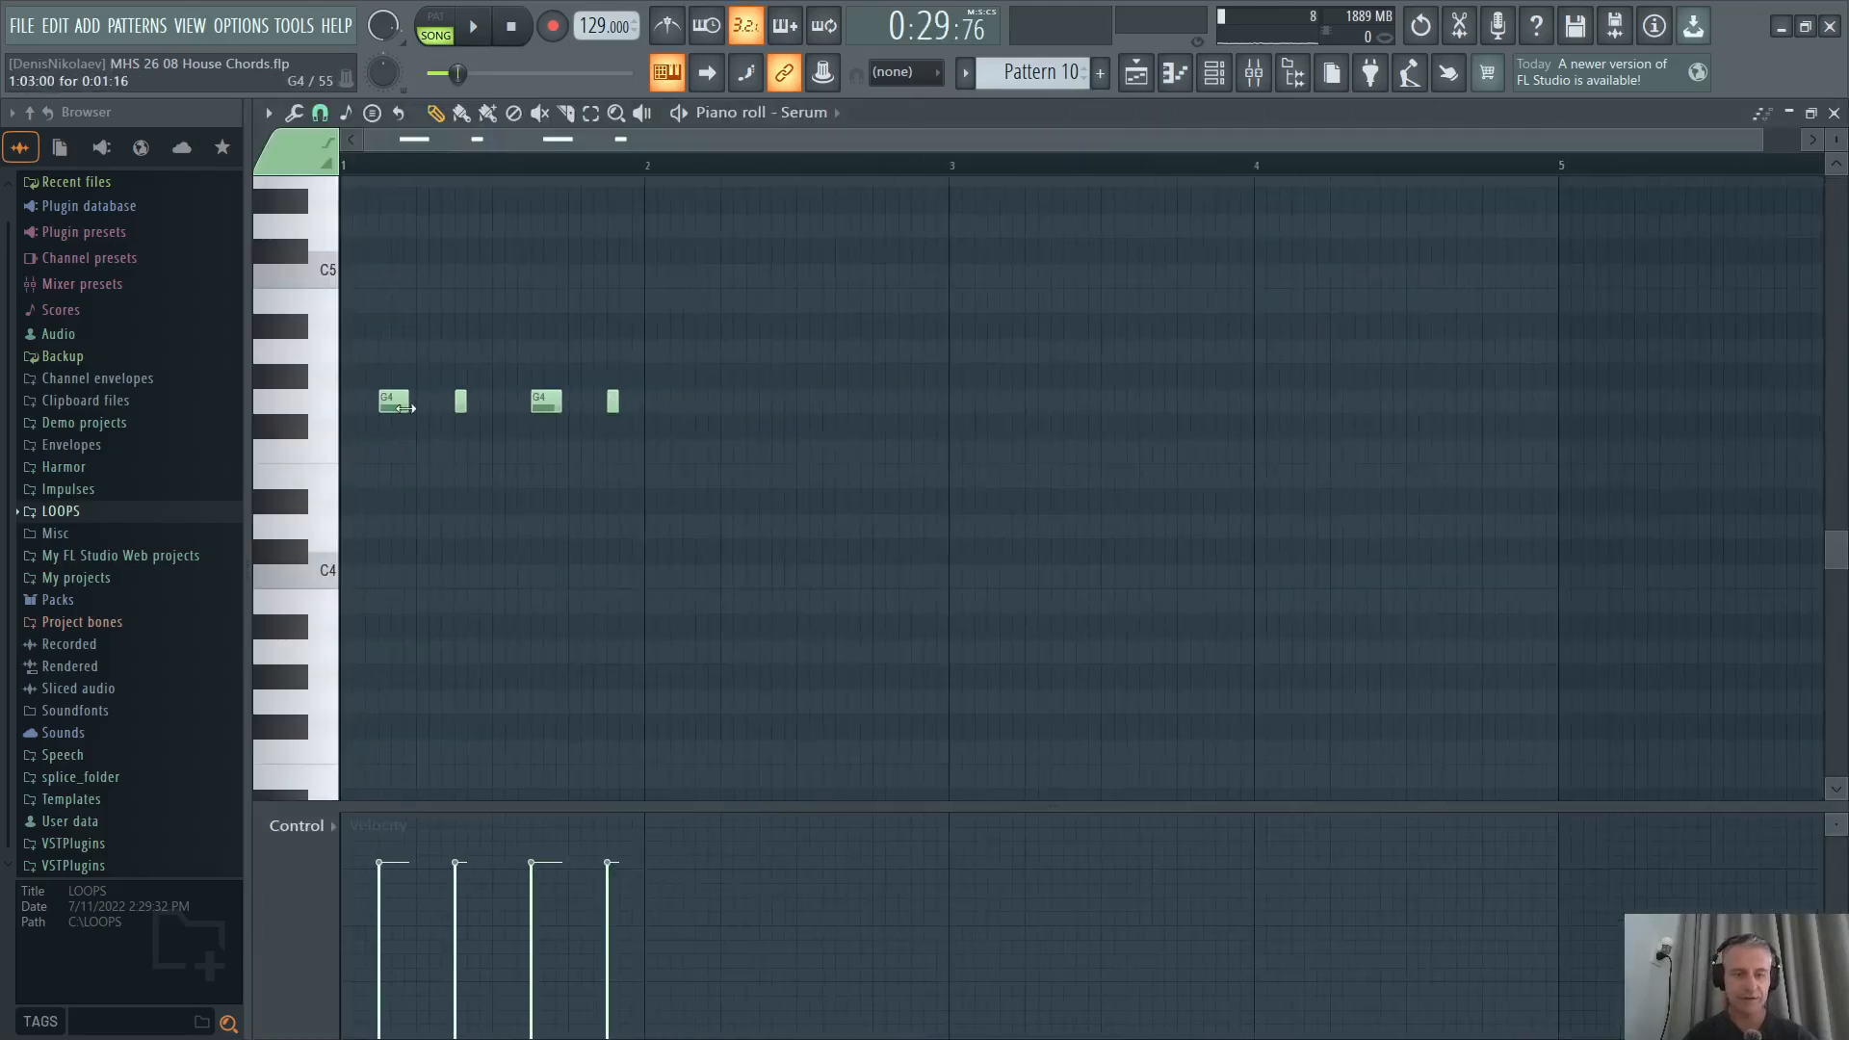
{"action": "scroll", "coordinate": [300, 472], "scroll_direction": "up", "scroll_amount": 3}
{"action": "mouse_move", "coordinate": [1144, 339]}
{"action": "left_mouse_down"}
{"action": "mouse_move", "coordinate": [1124, 387]}
{"action": "mouse_move", "coordinate": [408, 472]}
{"action": "left_mouse_up"}
{"action": "mouse_move", "coordinate": [442, 408]}
{"action": "left_mouse_down"}
{"action": "mouse_move", "coordinate": [428, 543]}
{"action": "mouse_move", "coordinate": [444, 535]}
{"action": "left_mouse_up"}
{"action": "right_click", "coordinate": [440, 534]}
{"action": "right_click", "coordinate": [564, 528]}
{"action": "right_click", "coordinate": [724, 528]}
{"action": "right_click", "coordinate": [848, 528]}
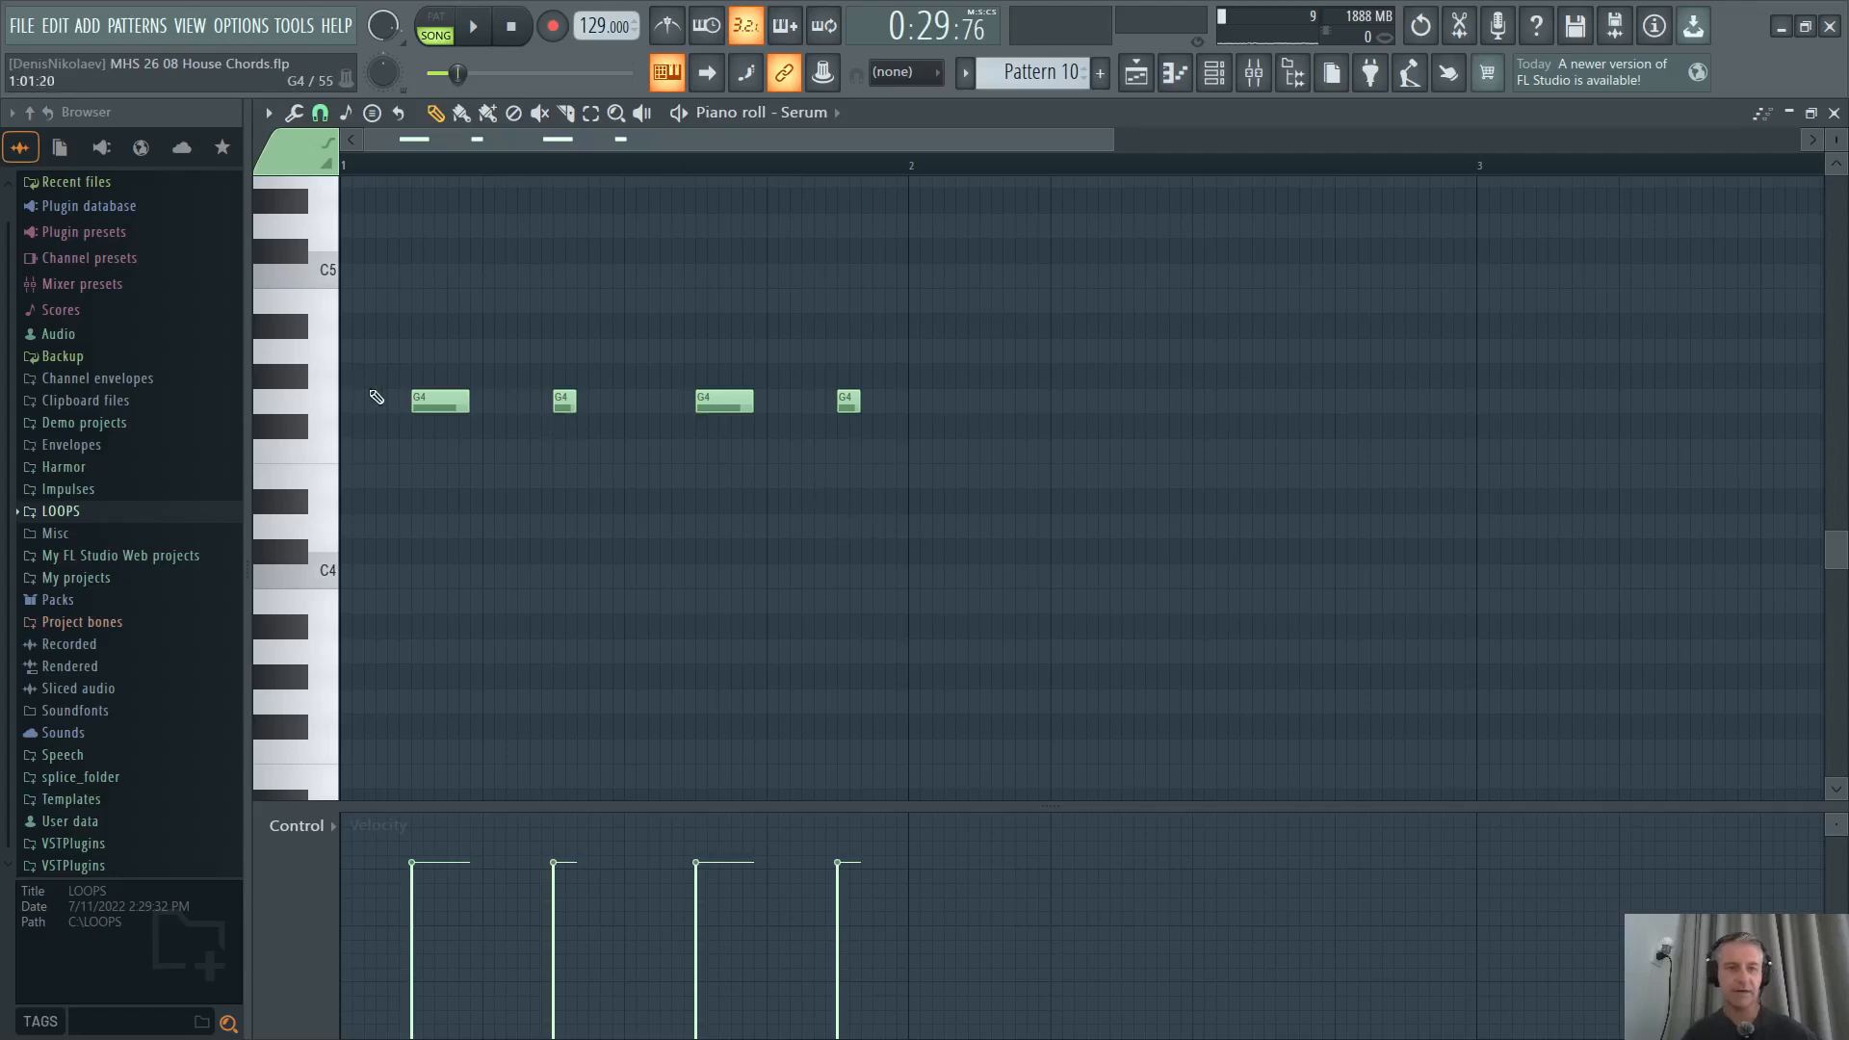
{"action": "key", "text": "Escape"}
Play Tracks 15 to 17 from bar 17, jump ahead to near the end of the build-up and stop playback.
{"action": "key", "text": "space"}
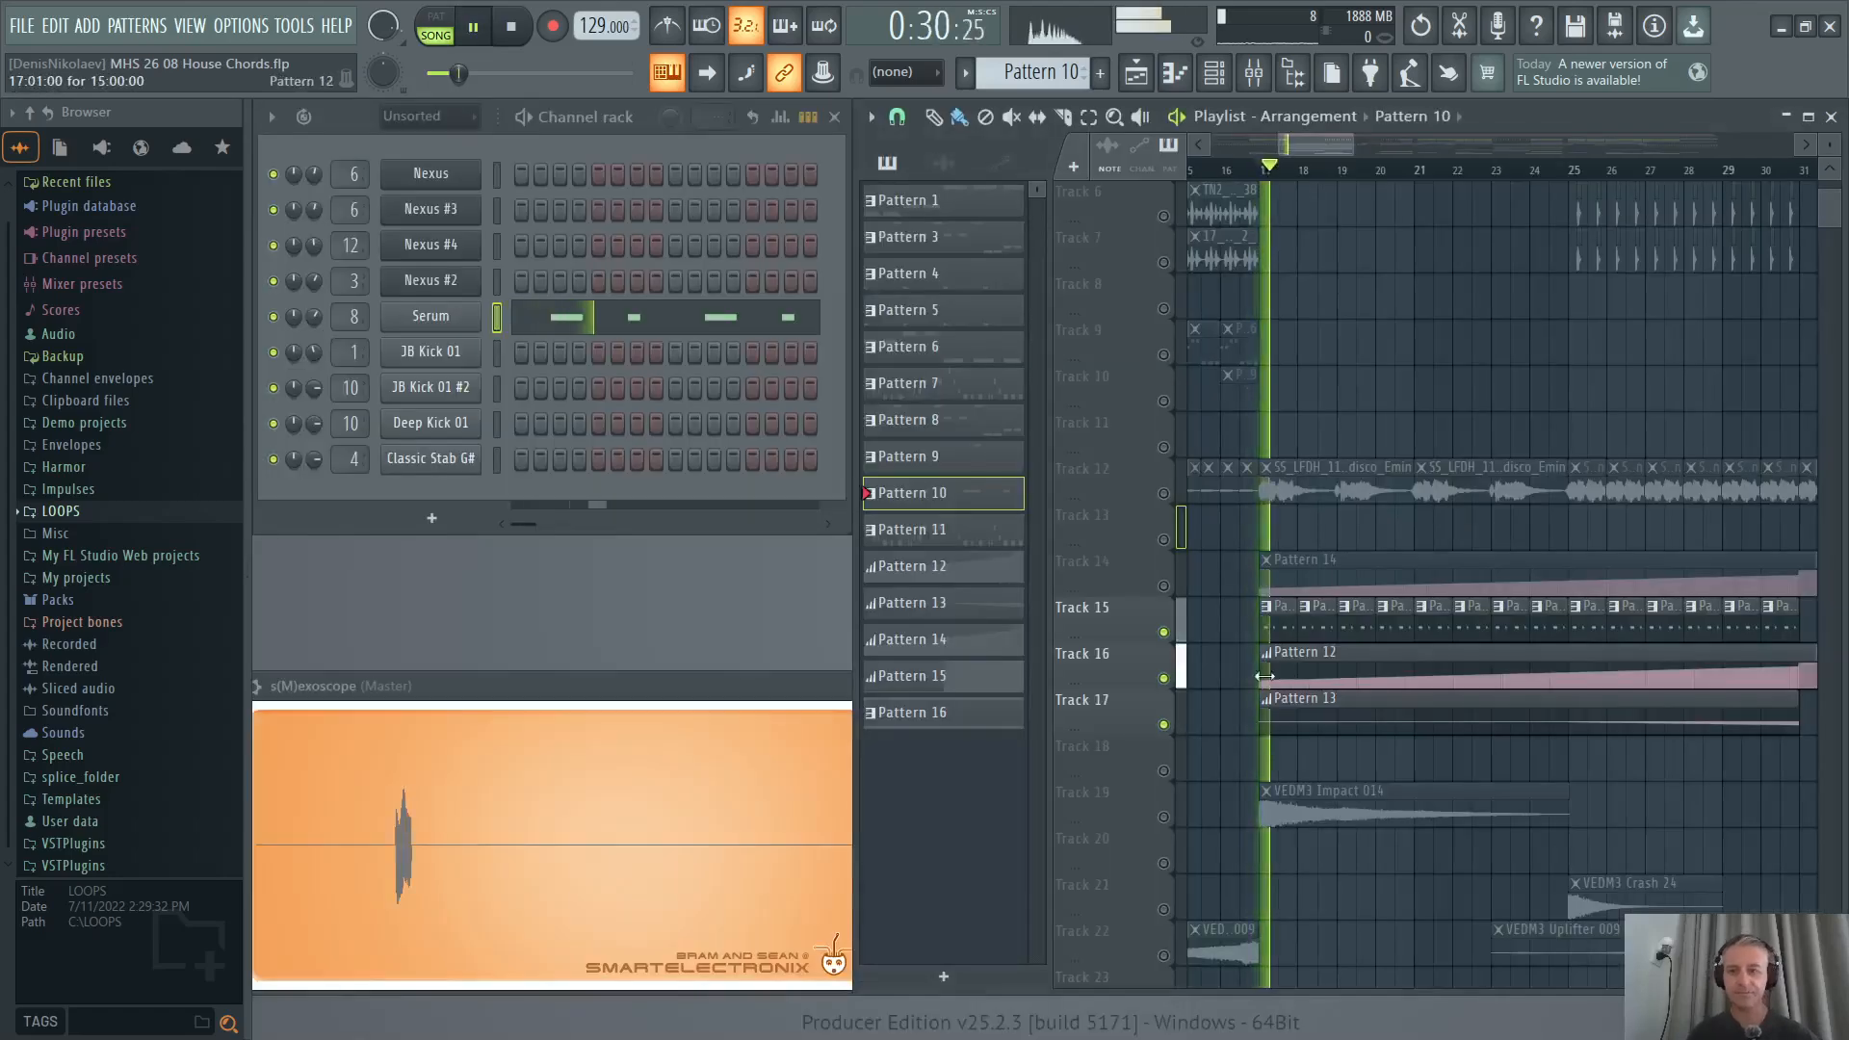
{"action": "scroll", "coordinate": [1287, 673], "scroll_direction": "down", "scroll_amount": 2}
{"action": "left_click", "coordinate": [1426, 170]}
{"action": "scroll", "coordinate": [1552, 599], "scroll_direction": "up", "scroll_amount": 3}
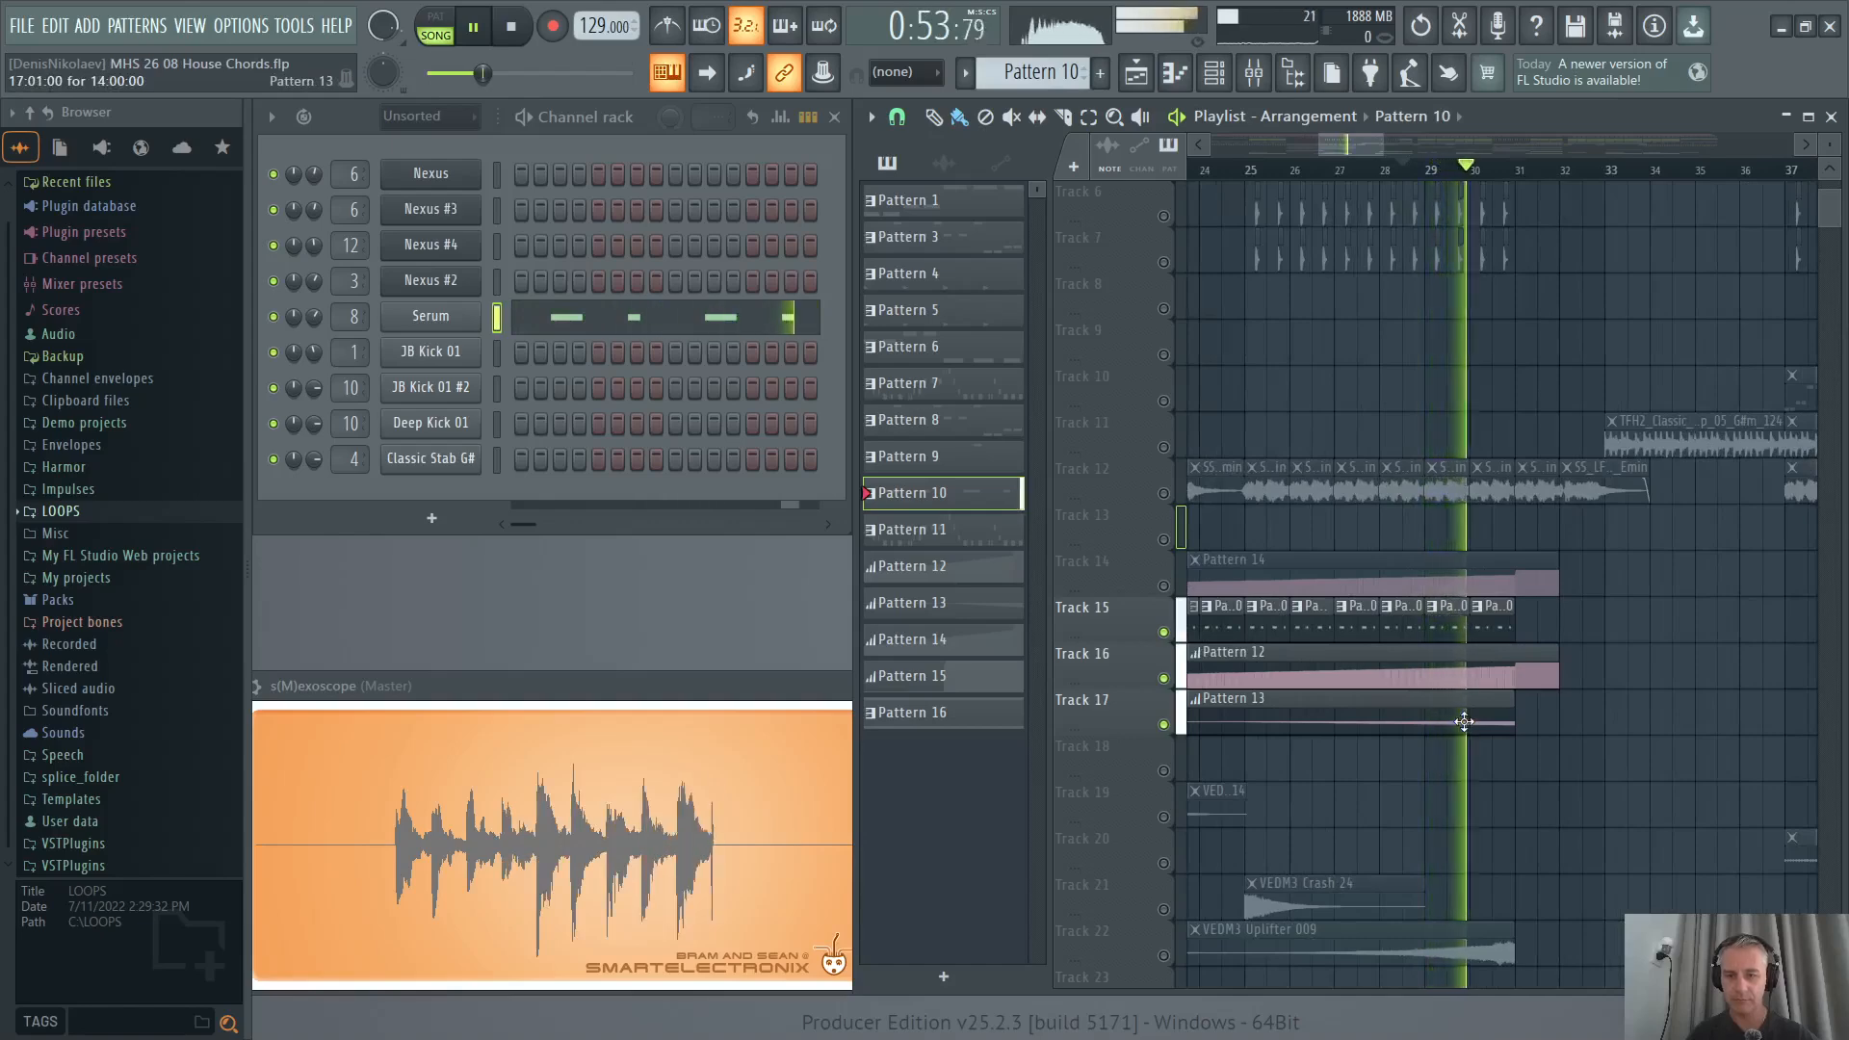
{"action": "key", "text": "space"}
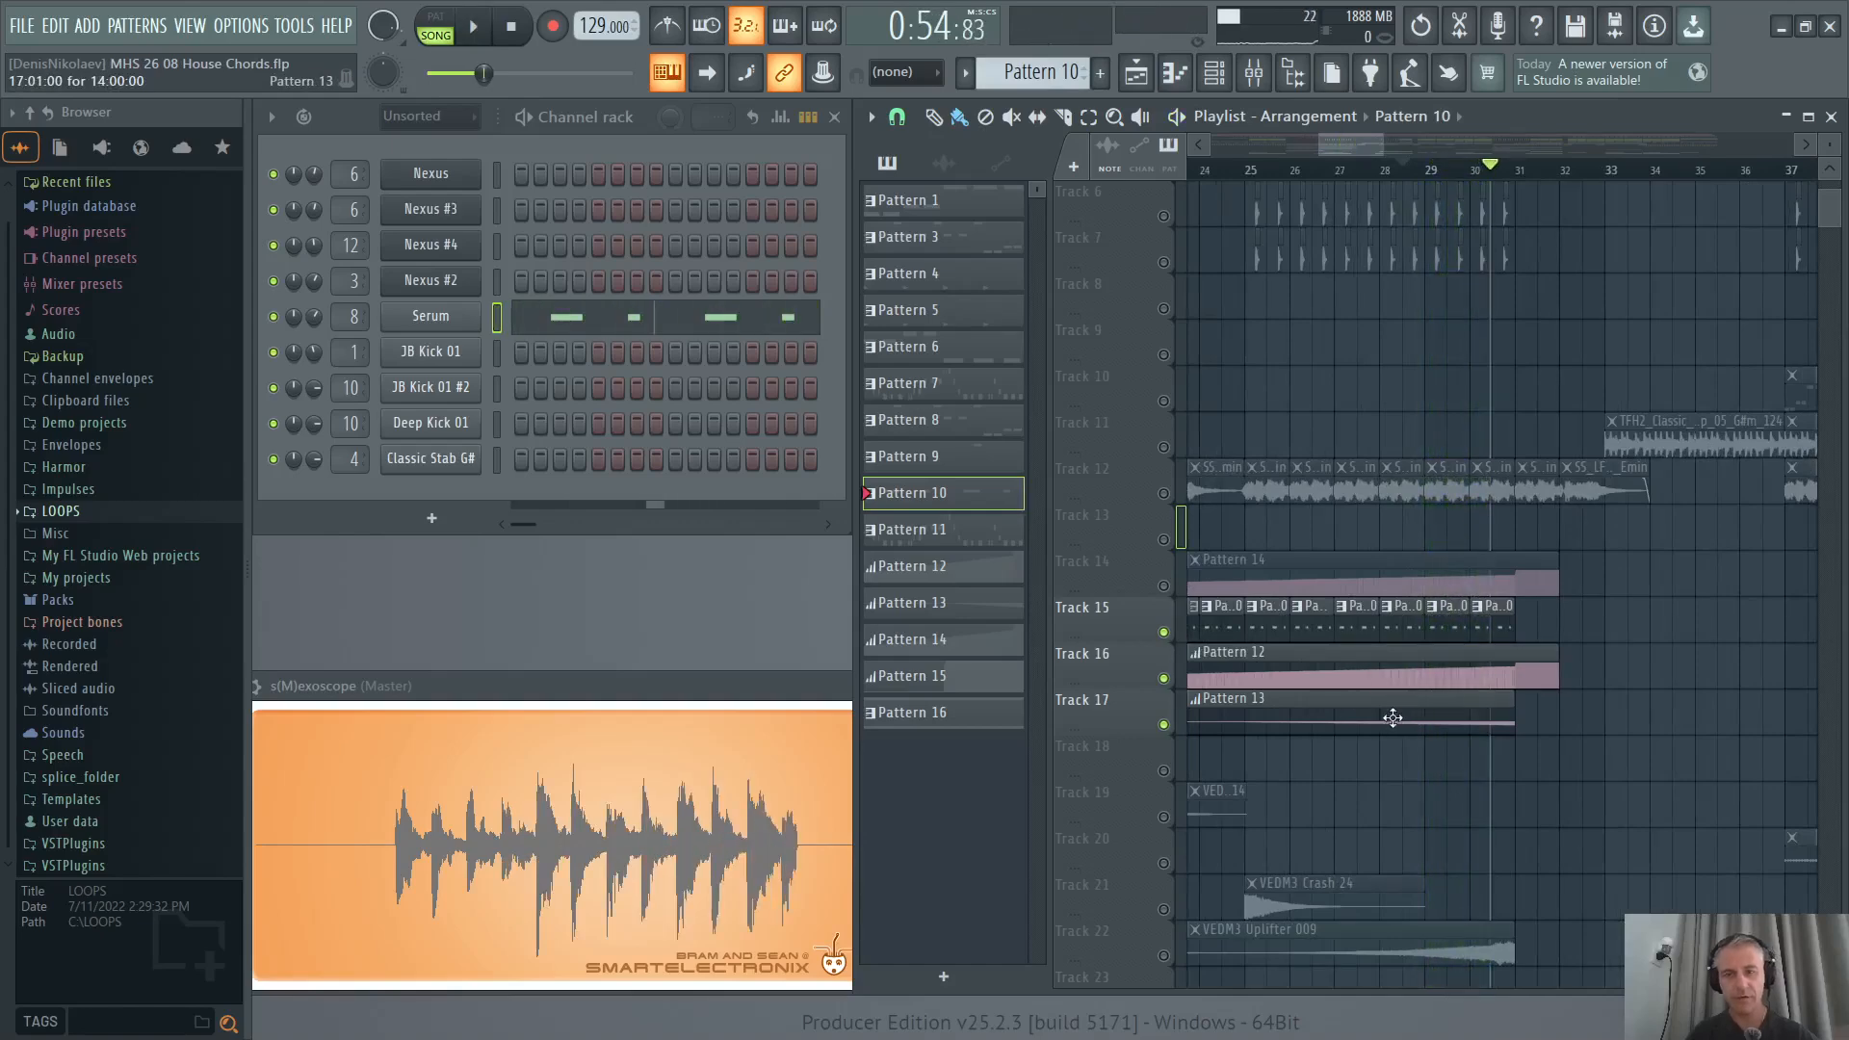
Select Pattern 11 from its clip at bar 45 on Track 15 and switch playback to pattern mode.
{"action": "scroll", "coordinate": [1409, 721], "scroll_direction": "up", "scroll_amount": 3}
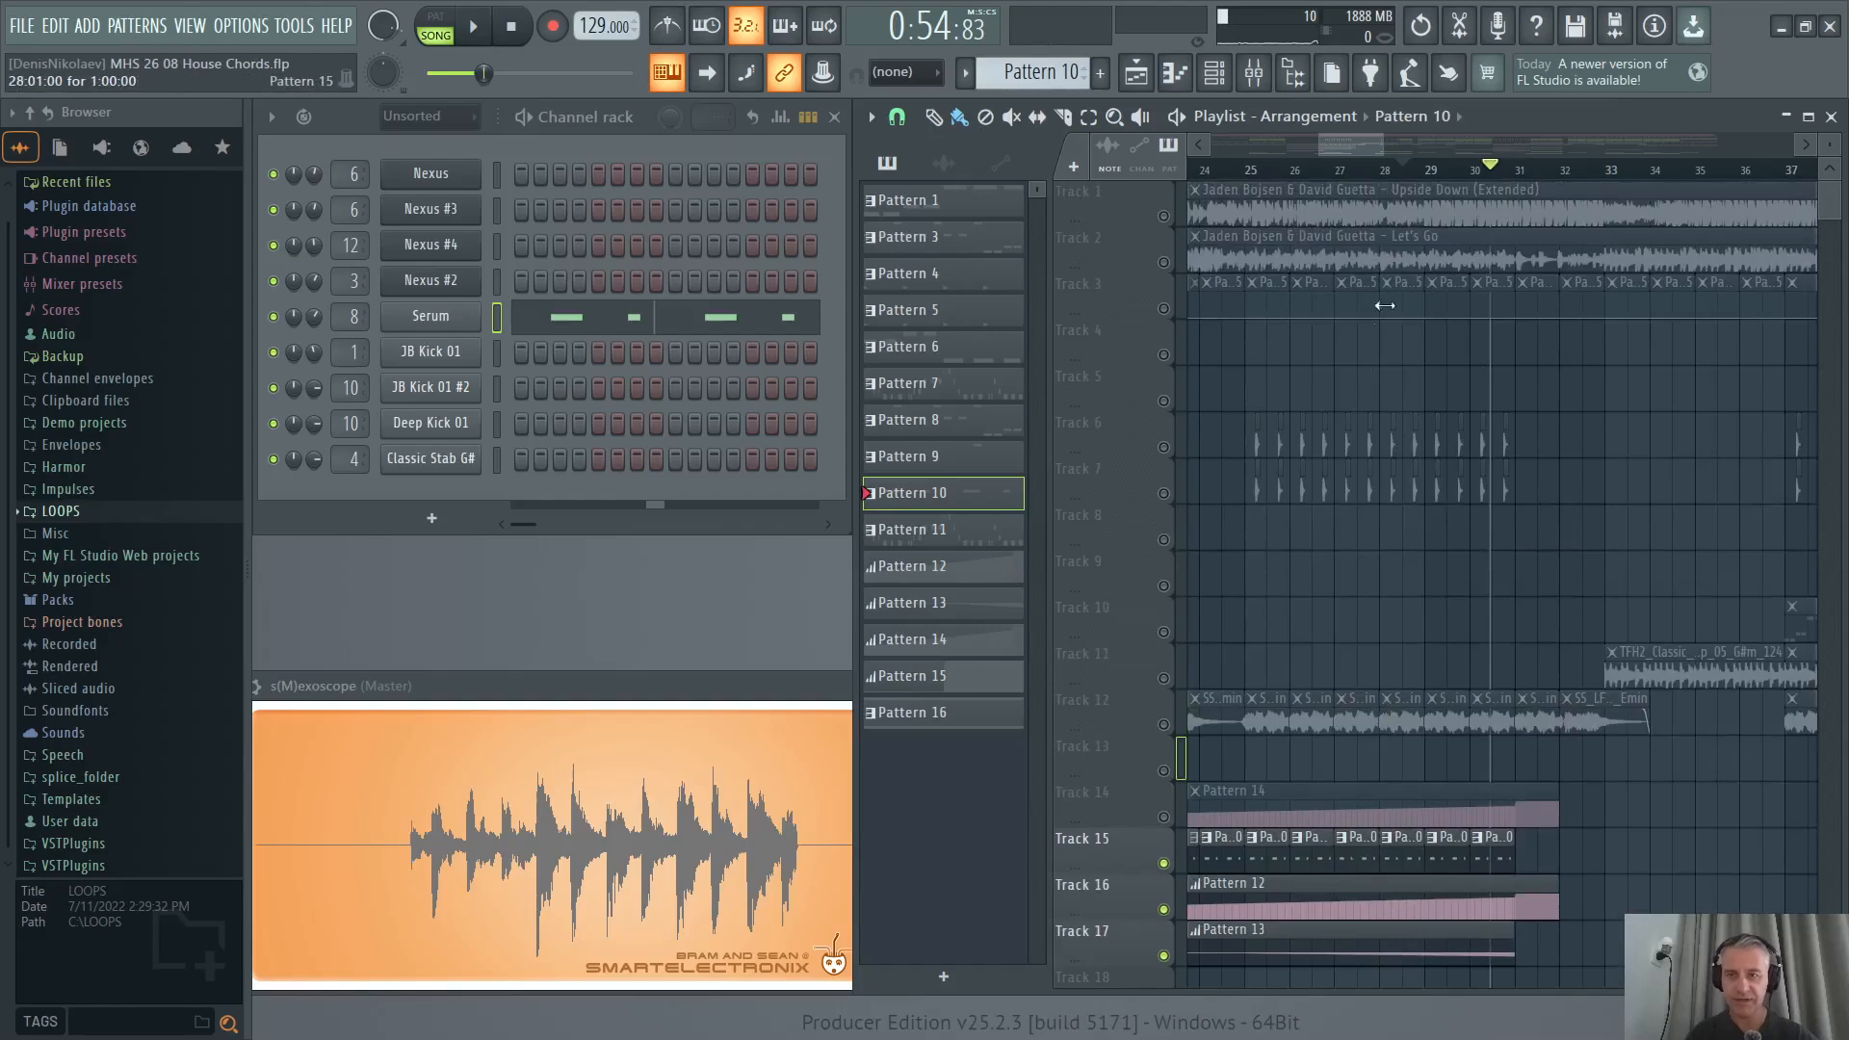
{"action": "scroll", "coordinate": [1423, 655], "scroll_direction": "down", "scroll_amount": 5}
{"action": "scroll", "coordinate": [1333, 612], "scroll_direction": "down", "scroll_amount": 5, "text": "ctrl"}
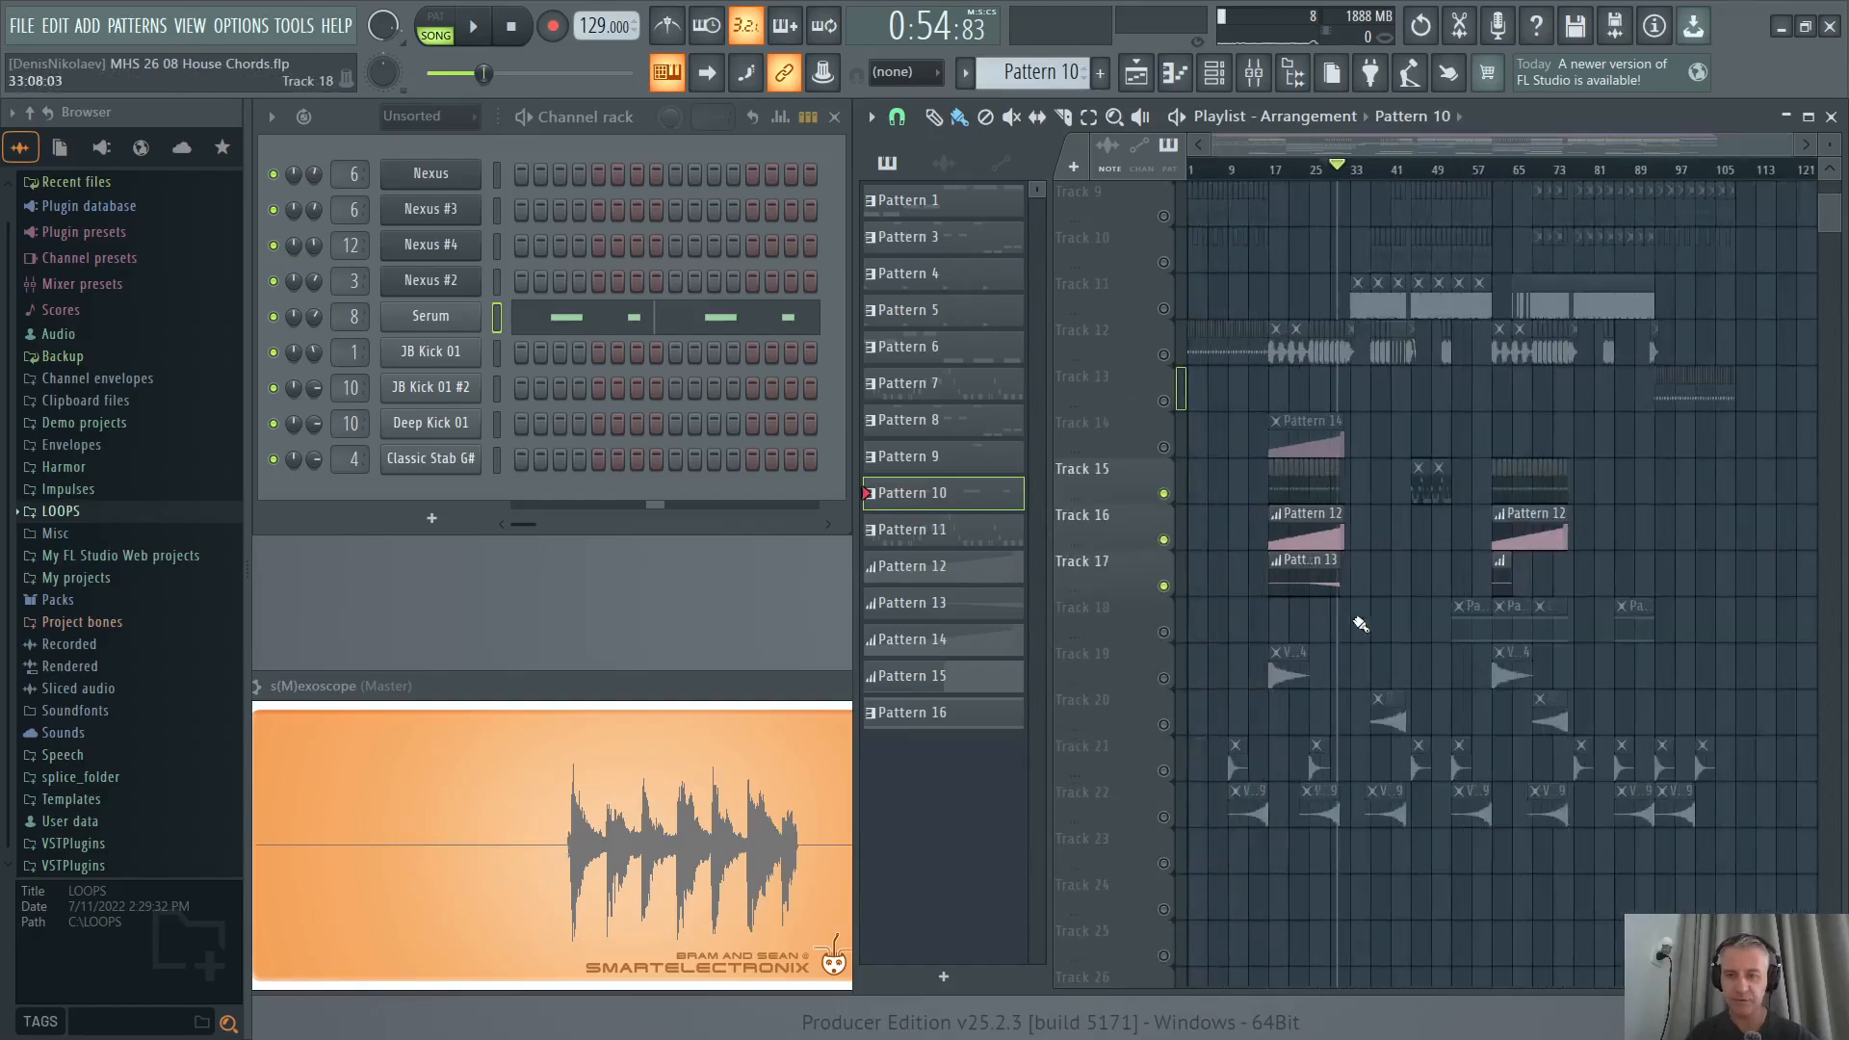
{"action": "scroll", "coordinate": [1387, 539], "scroll_direction": "up", "scroll_amount": 5, "text": "ctrl"}
{"action": "scroll", "coordinate": [1348, 501], "scroll_direction": "up", "scroll_amount": 3, "text": "ctrl"}
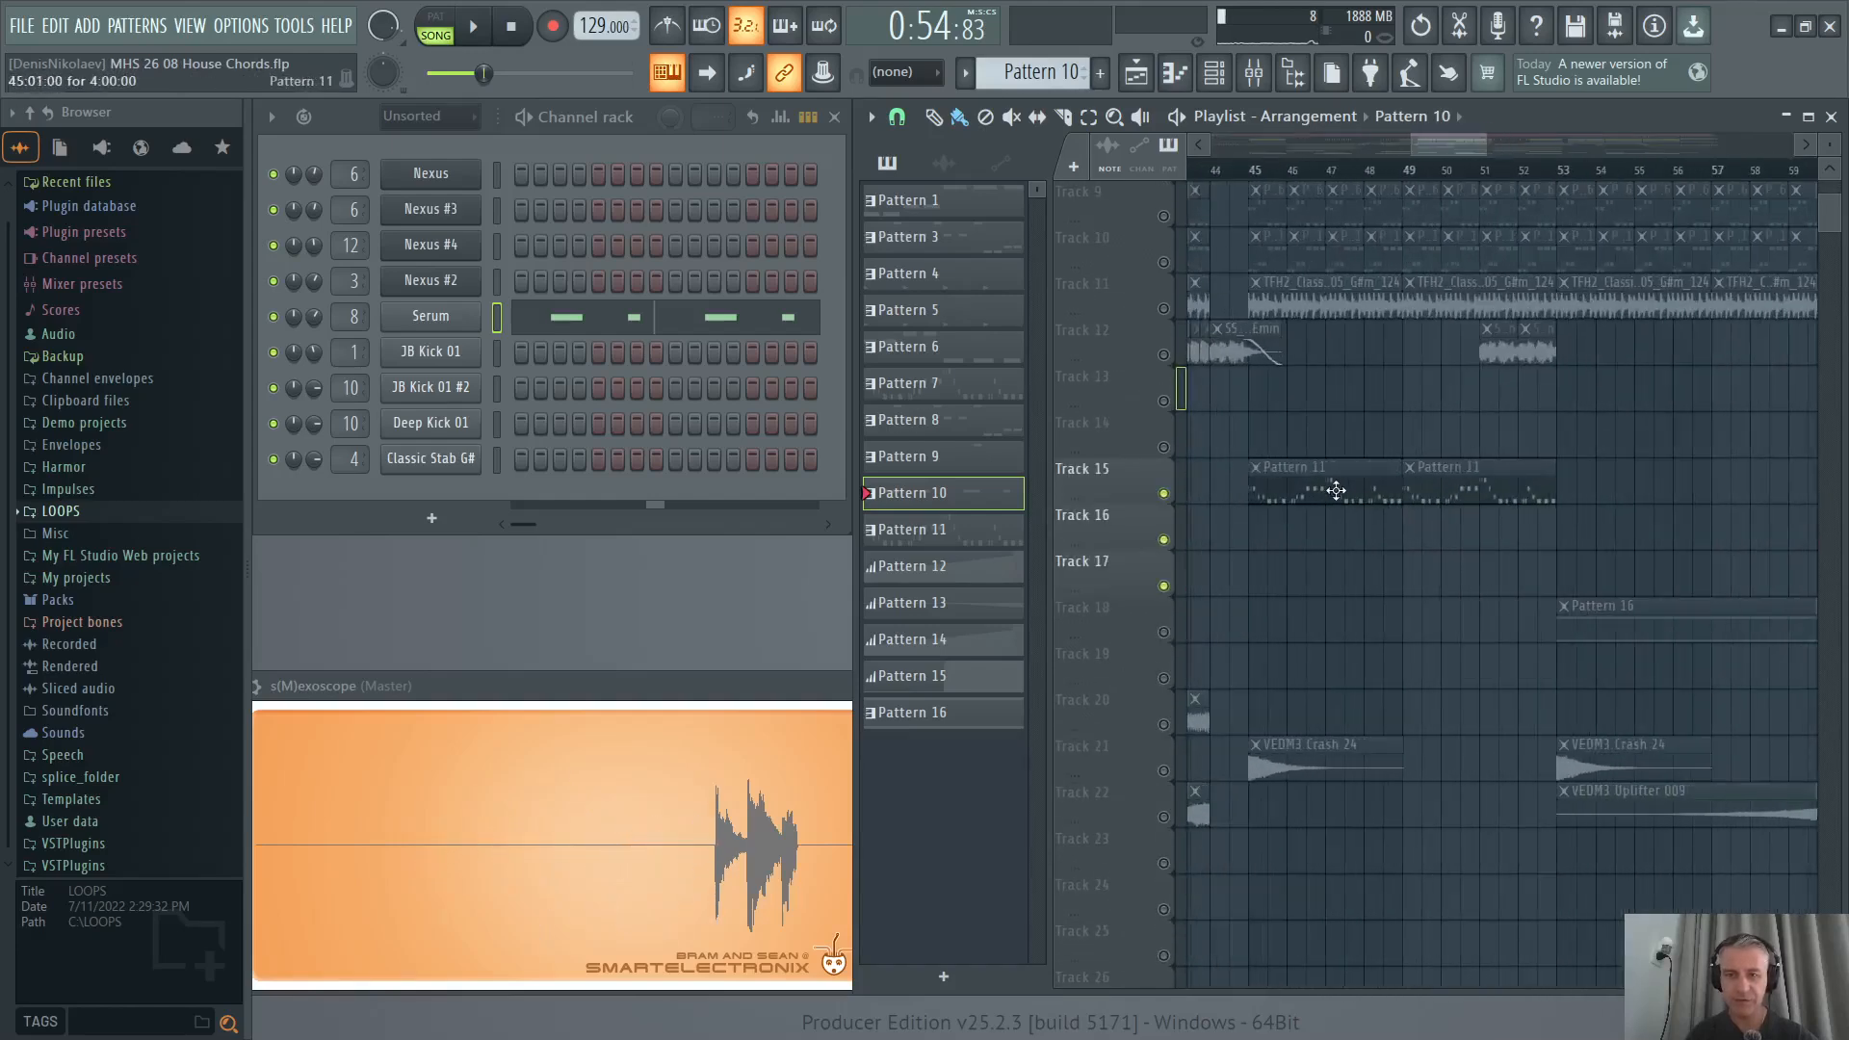
{"action": "left_click", "coordinate": [1342, 492]}
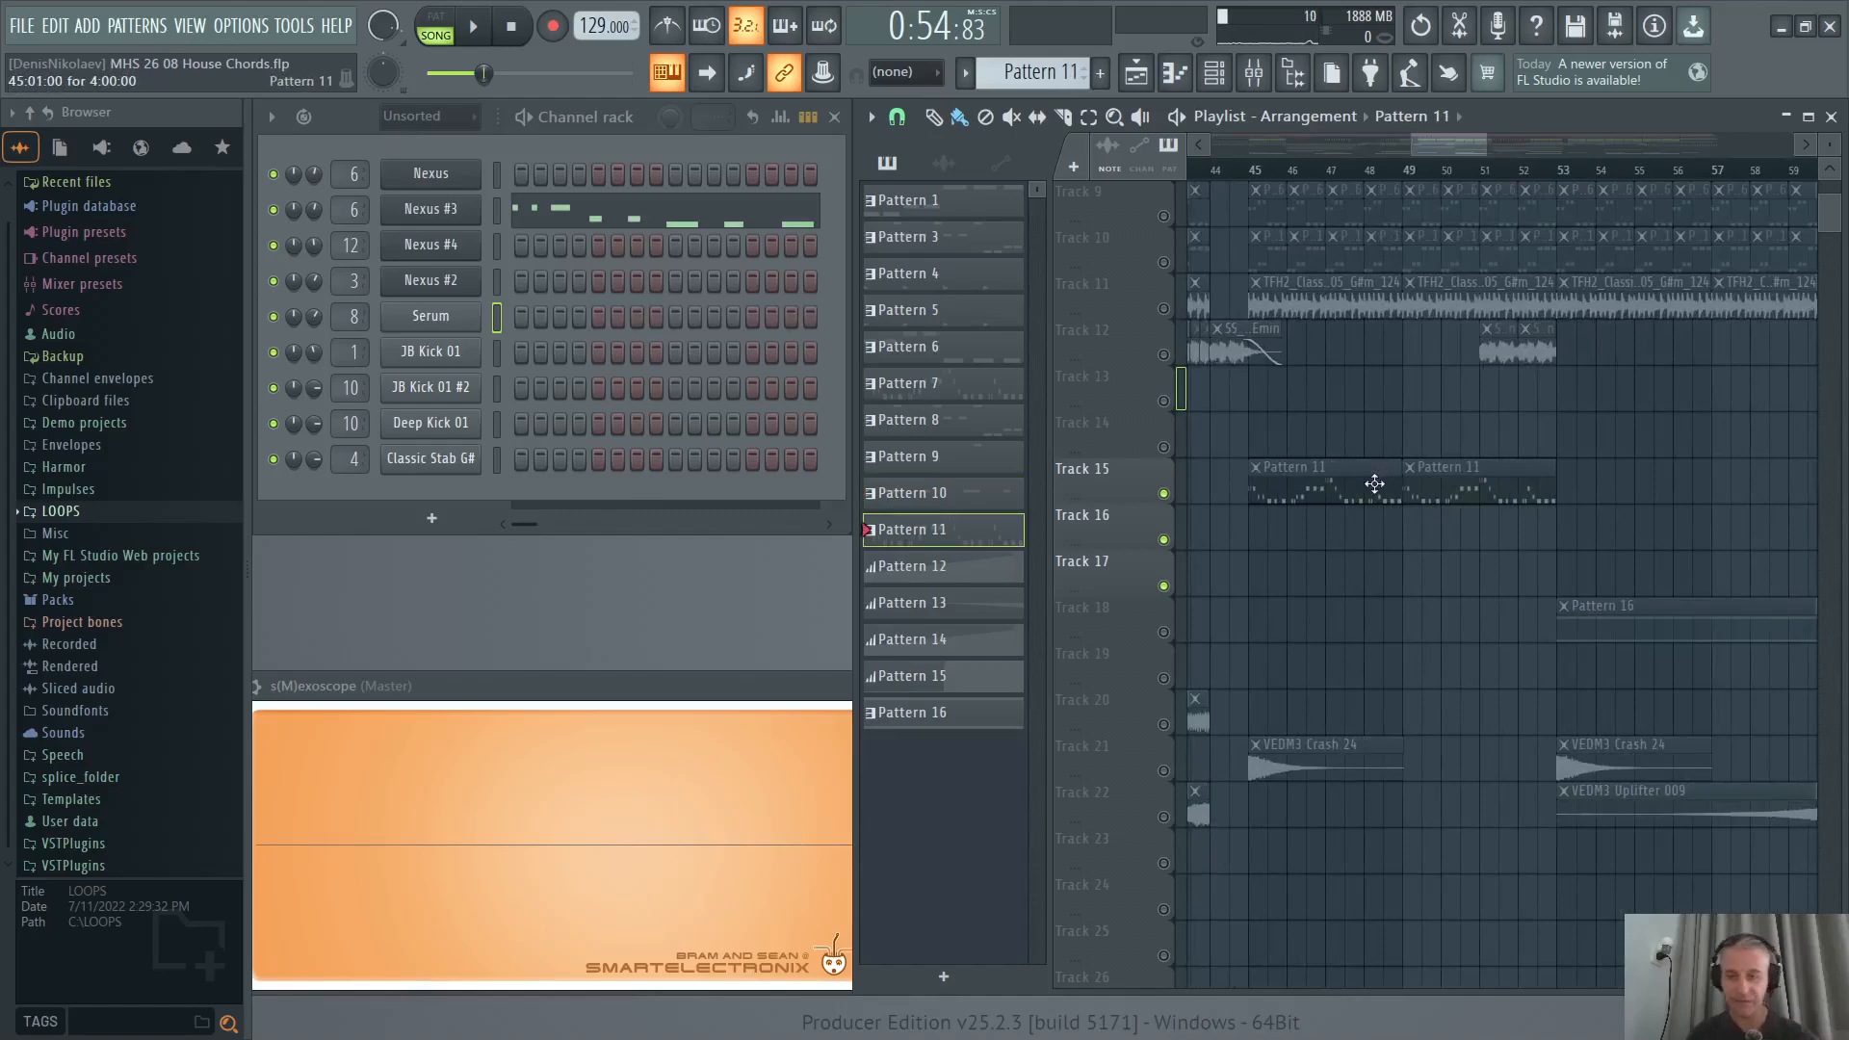
{"action": "left_click", "coordinate": [435, 16]}
{"action": "scroll", "coordinate": [1245, 541], "scroll_direction": "down", "scroll_amount": 3, "text": "ctrl"}
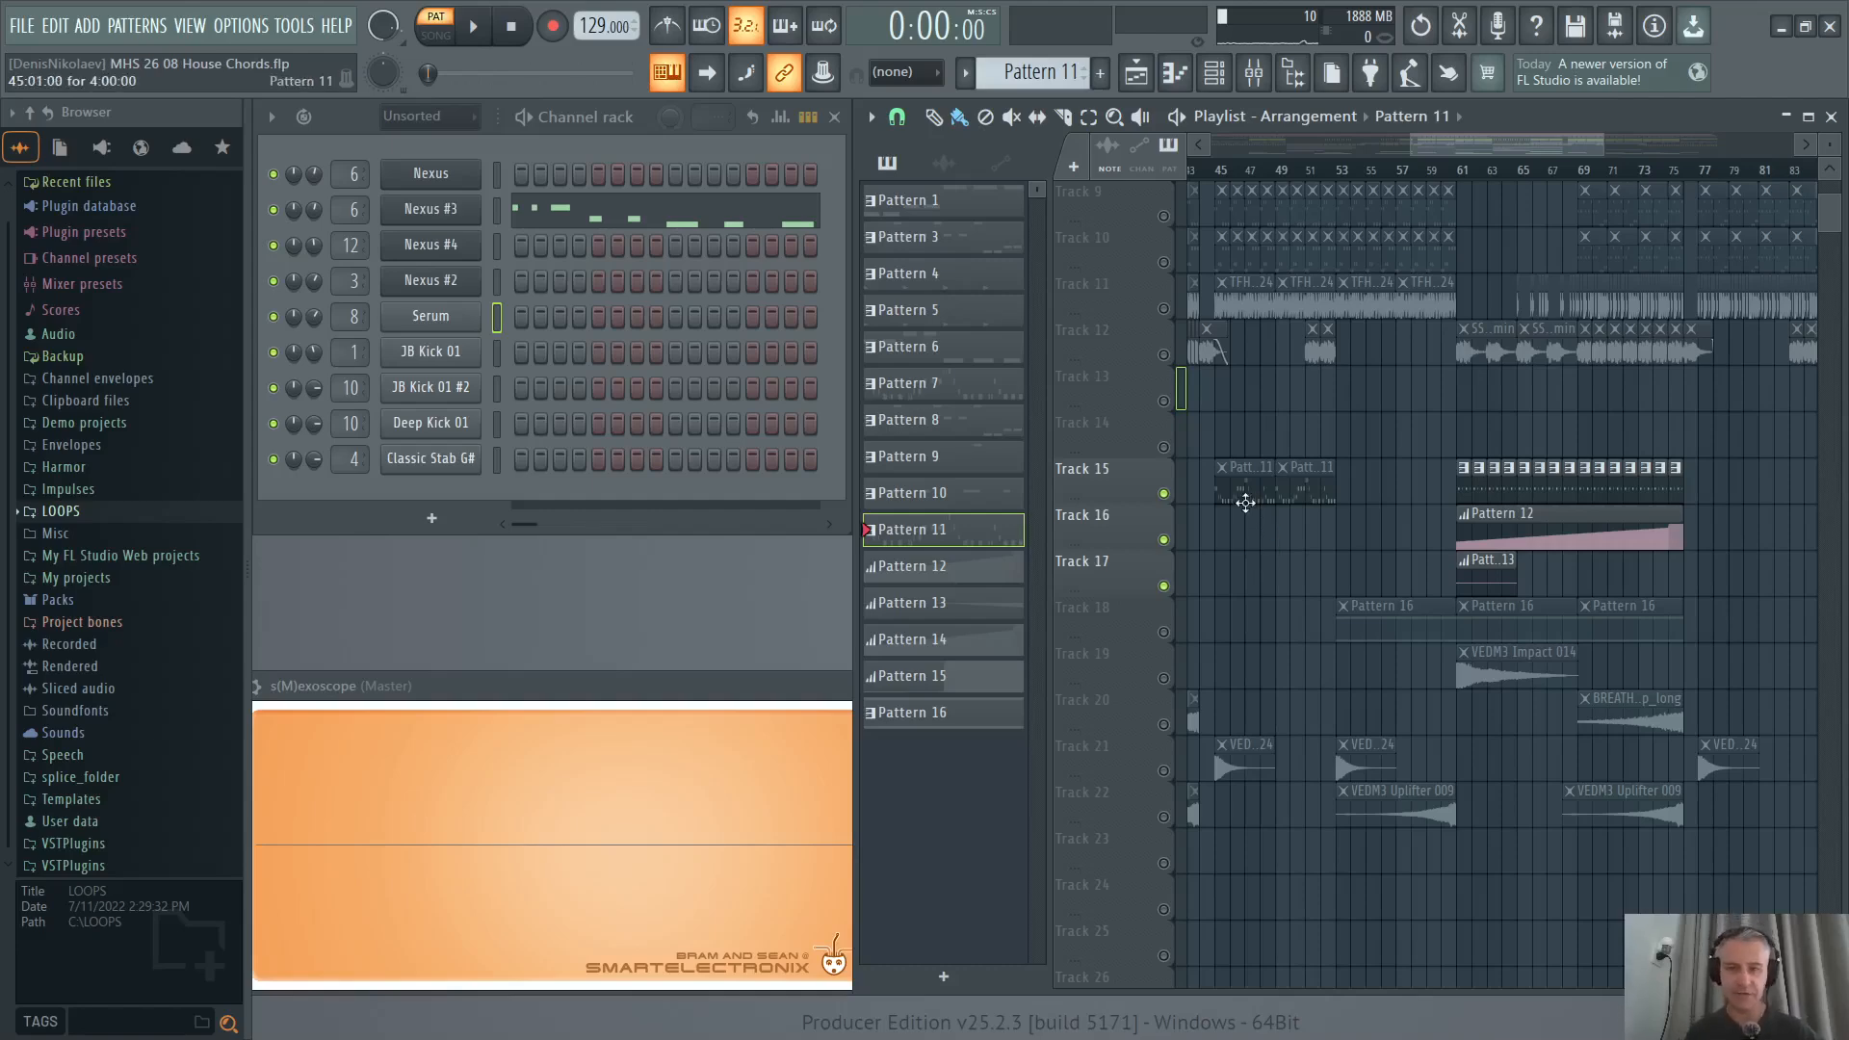
Open Pattern 11's Nexus #3 notes in the piano roll, play the melody, stop it and close the piano roll.
{"action": "left_click", "coordinate": [663, 209]}
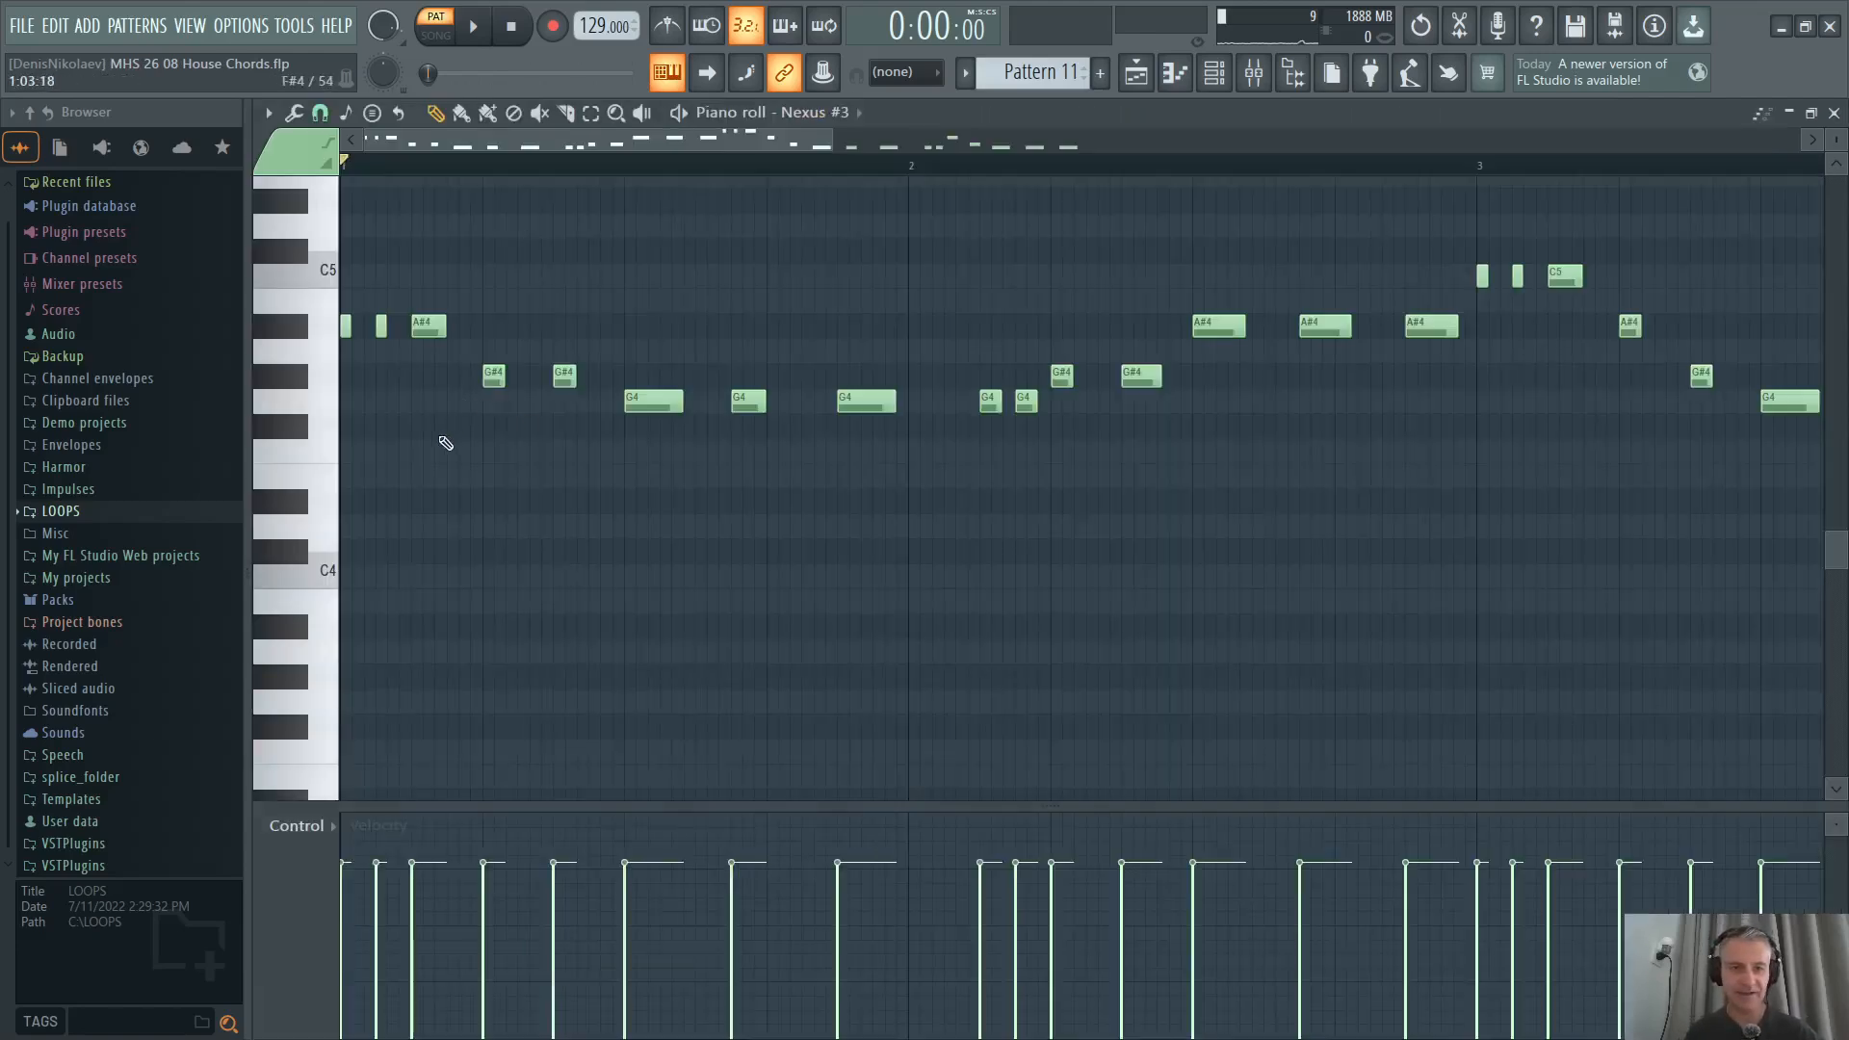
{"action": "key", "text": "space"}
{"action": "scroll", "coordinate": [446, 443], "scroll_direction": "down", "scroll_amount": 2, "text": "ctrl"}
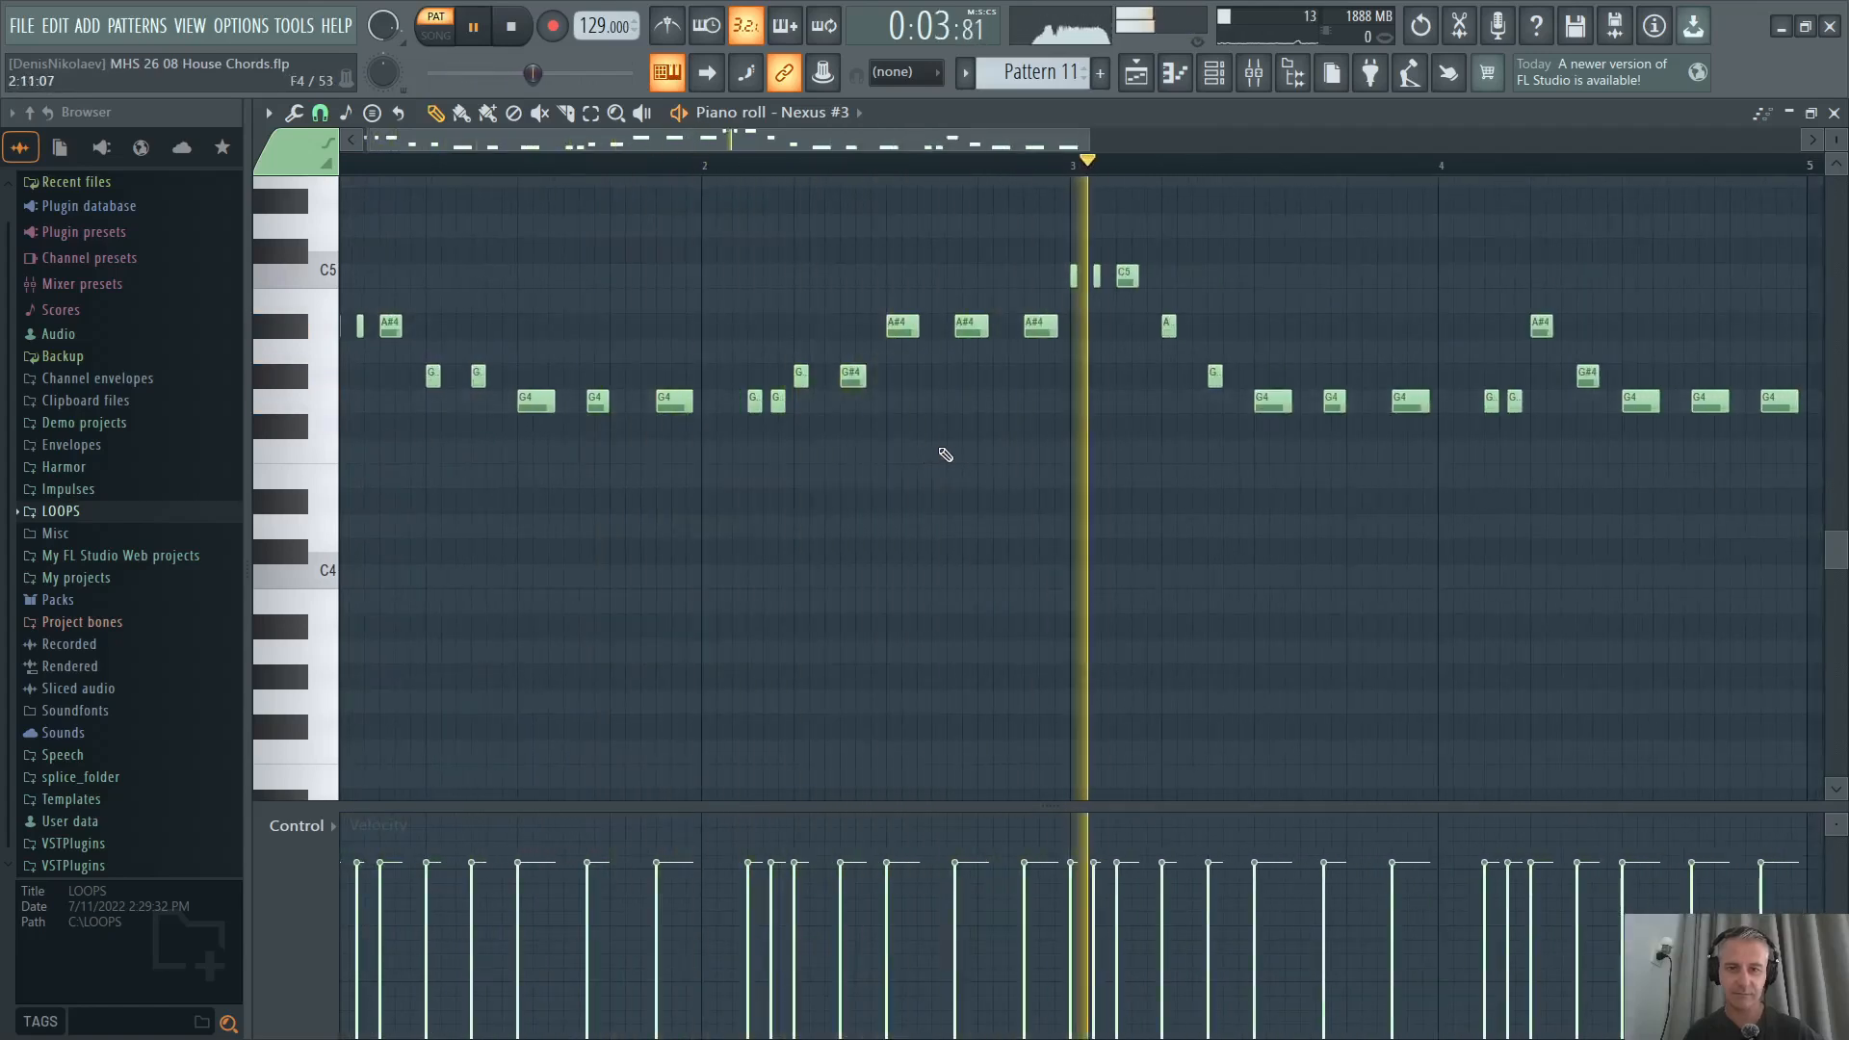
{"action": "key", "text": "F7"}
{"action": "key", "text": "space"}
Open the Nexus #3 plugin, view The Parade preset in the EDM 10 expansion and close the plugin.
{"action": "left_click", "coordinate": [414, 210]}
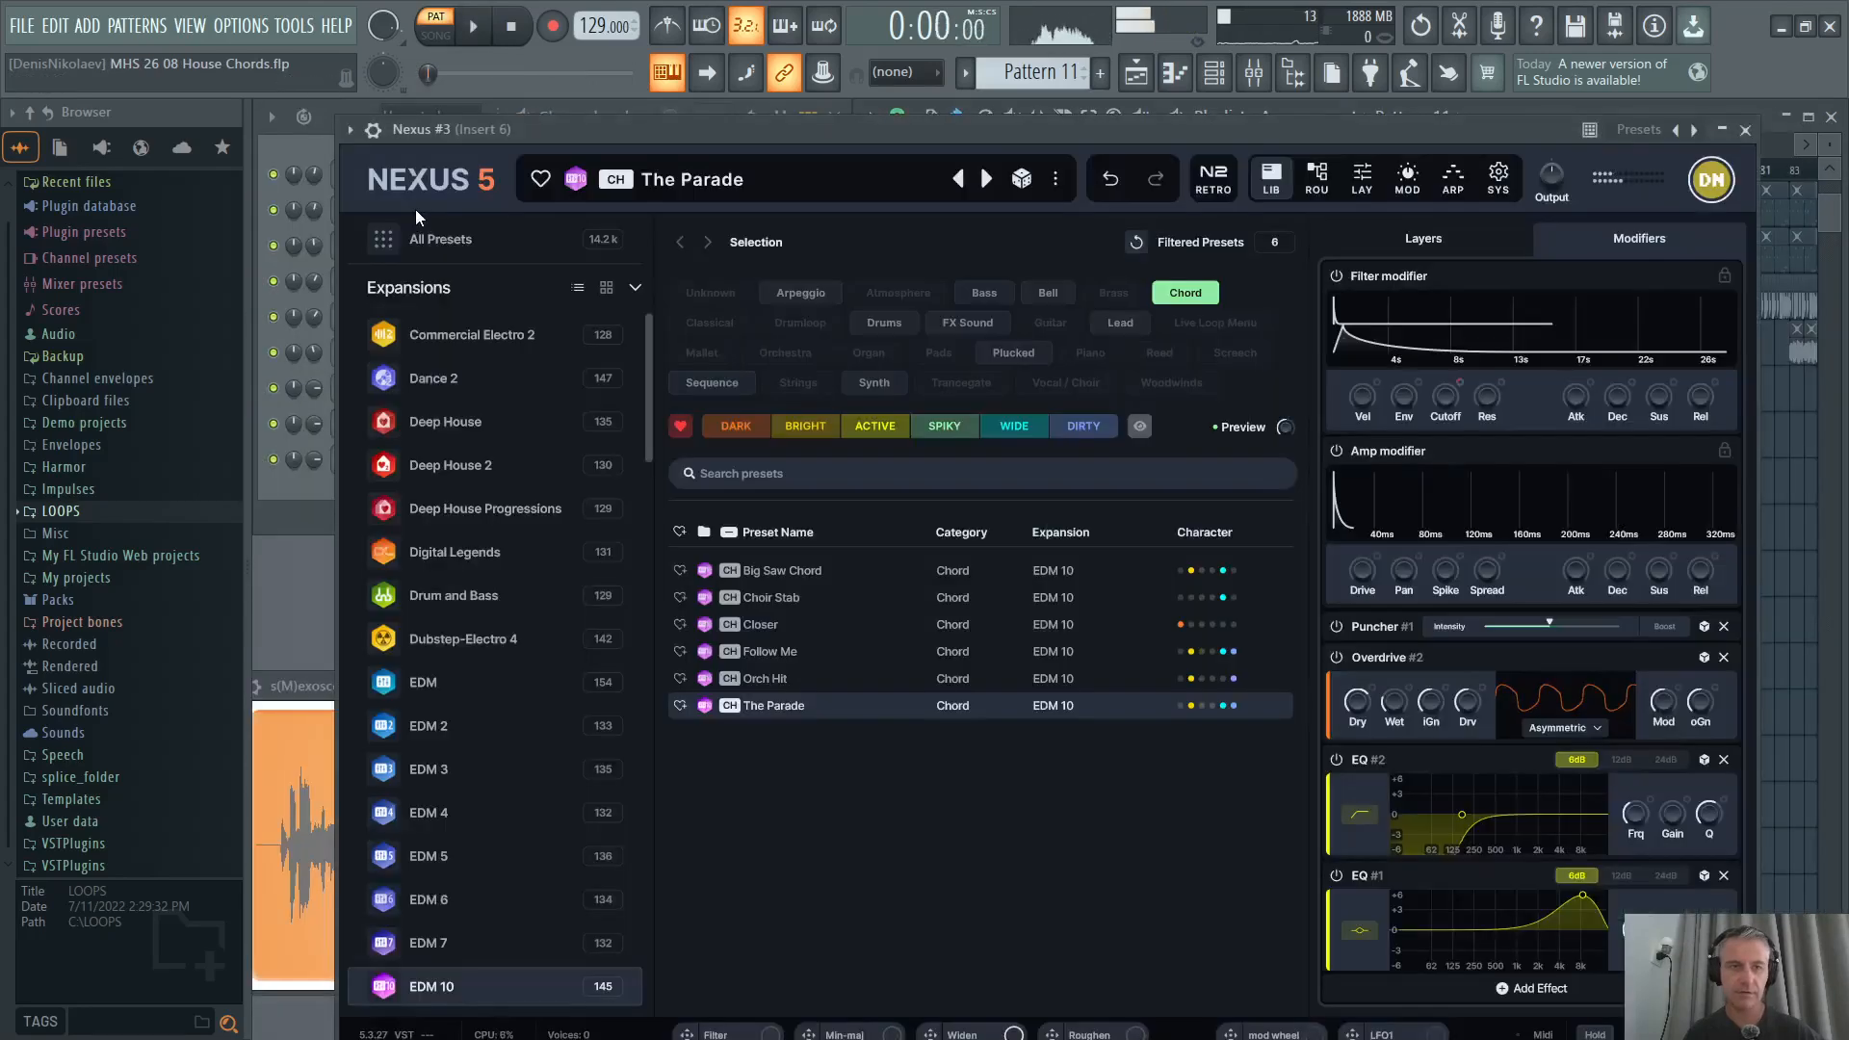
{"action": "scroll", "coordinate": [500, 777], "scroll_direction": "down", "scroll_amount": 3}
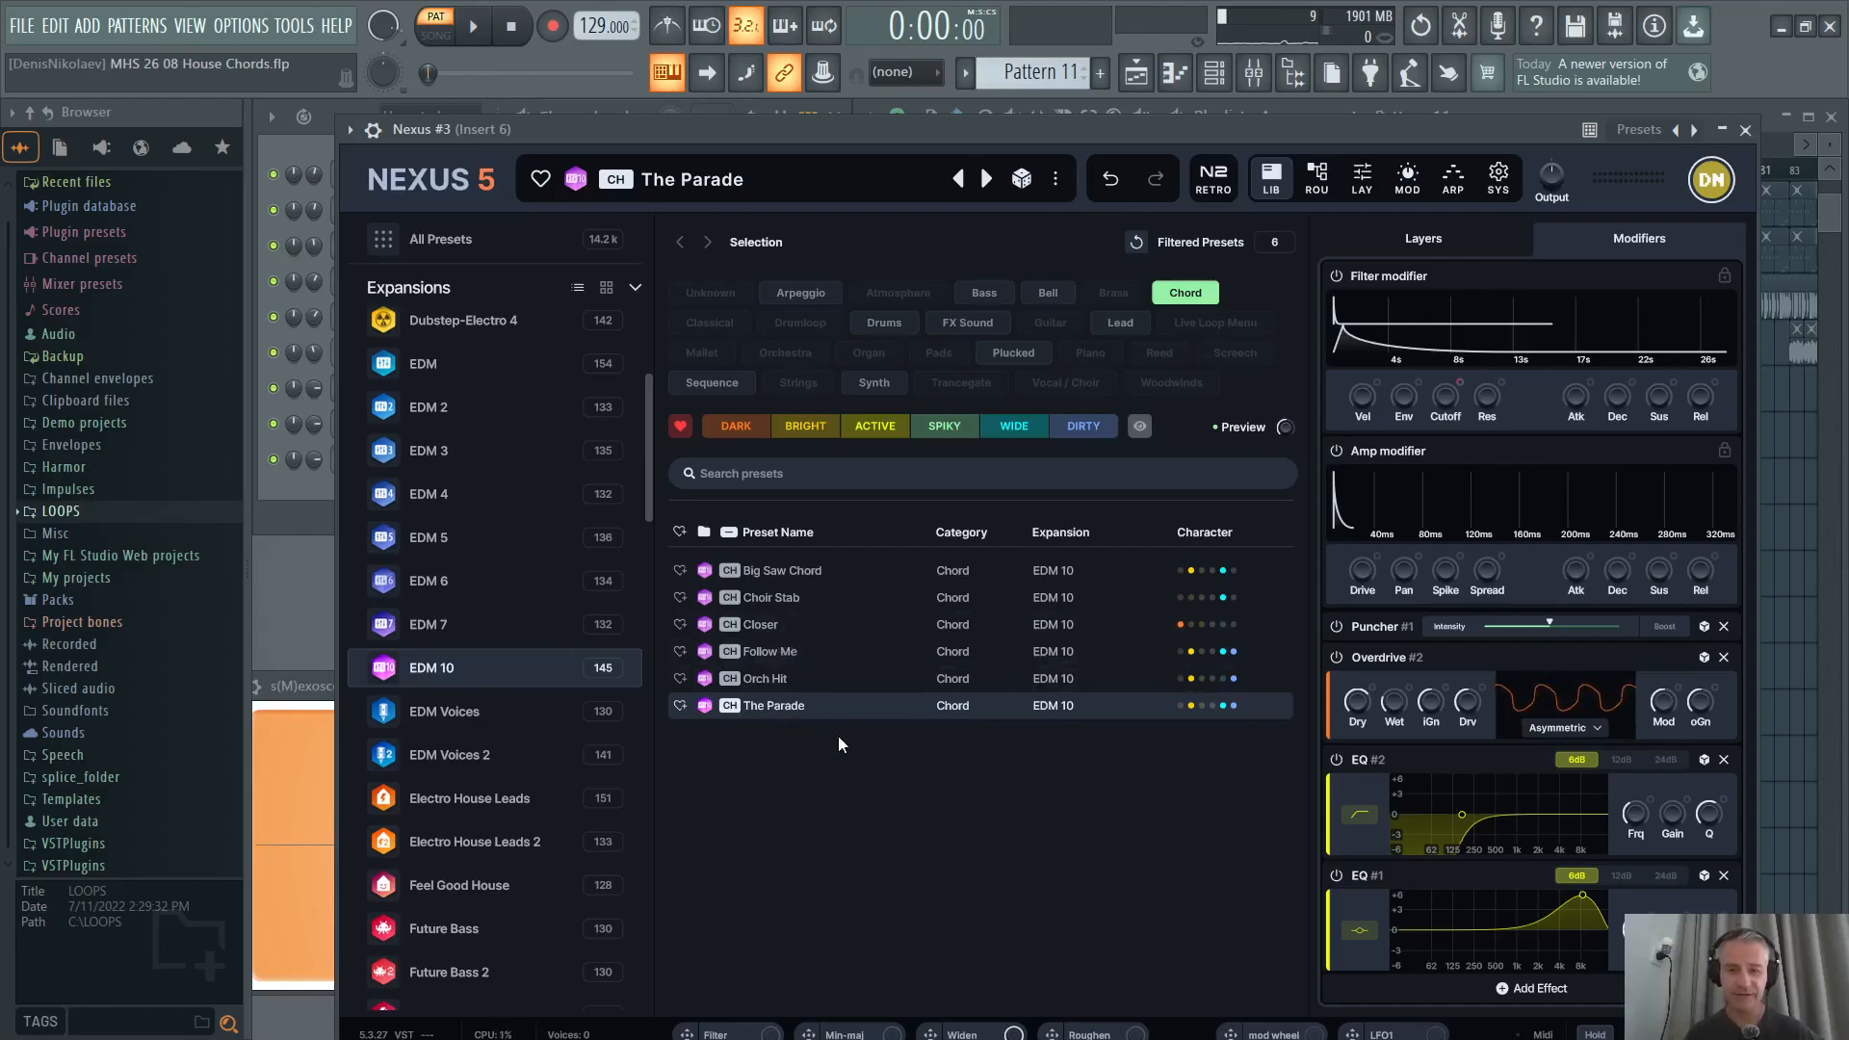
{"action": "key", "text": "Escape"}
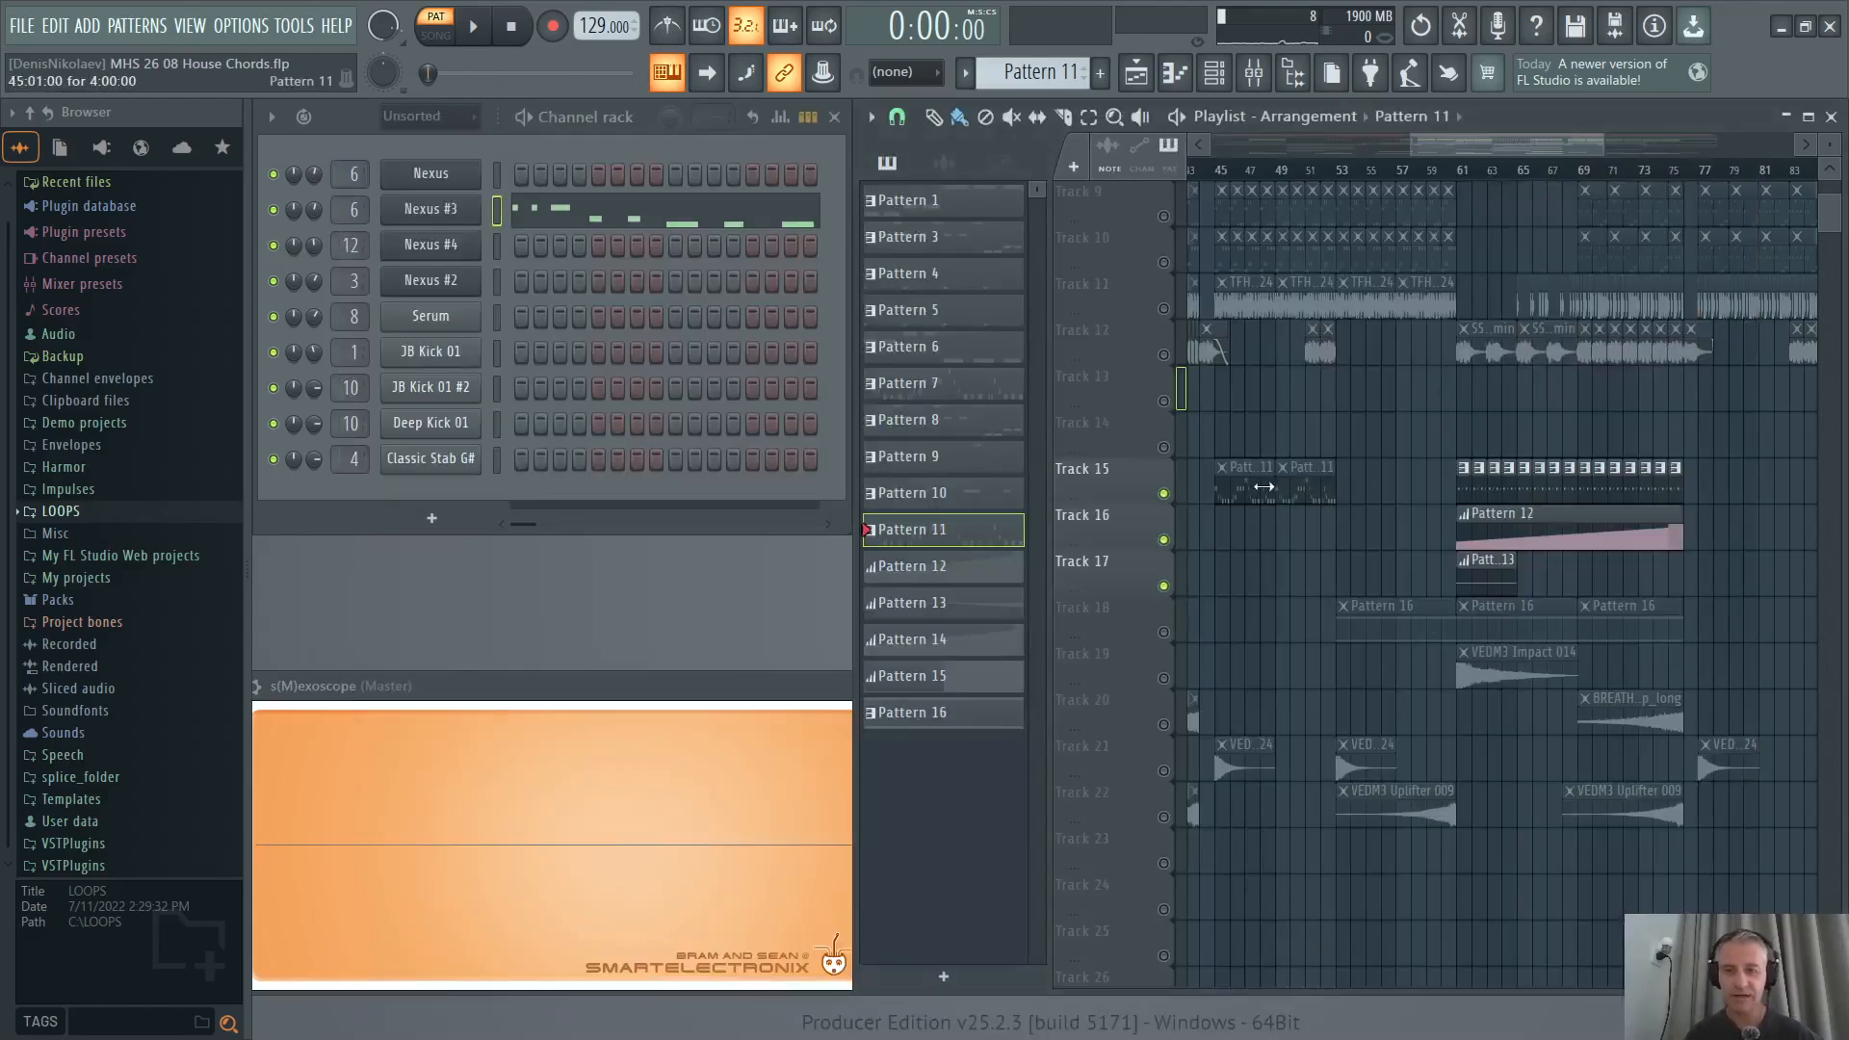
Solo Track 18 and place the playback position at bar 53 in song mode, where its first visible Pattern 16 clip starts.
{"action": "scroll", "coordinate": [1252, 496], "scroll_direction": "down", "scroll_amount": 2}
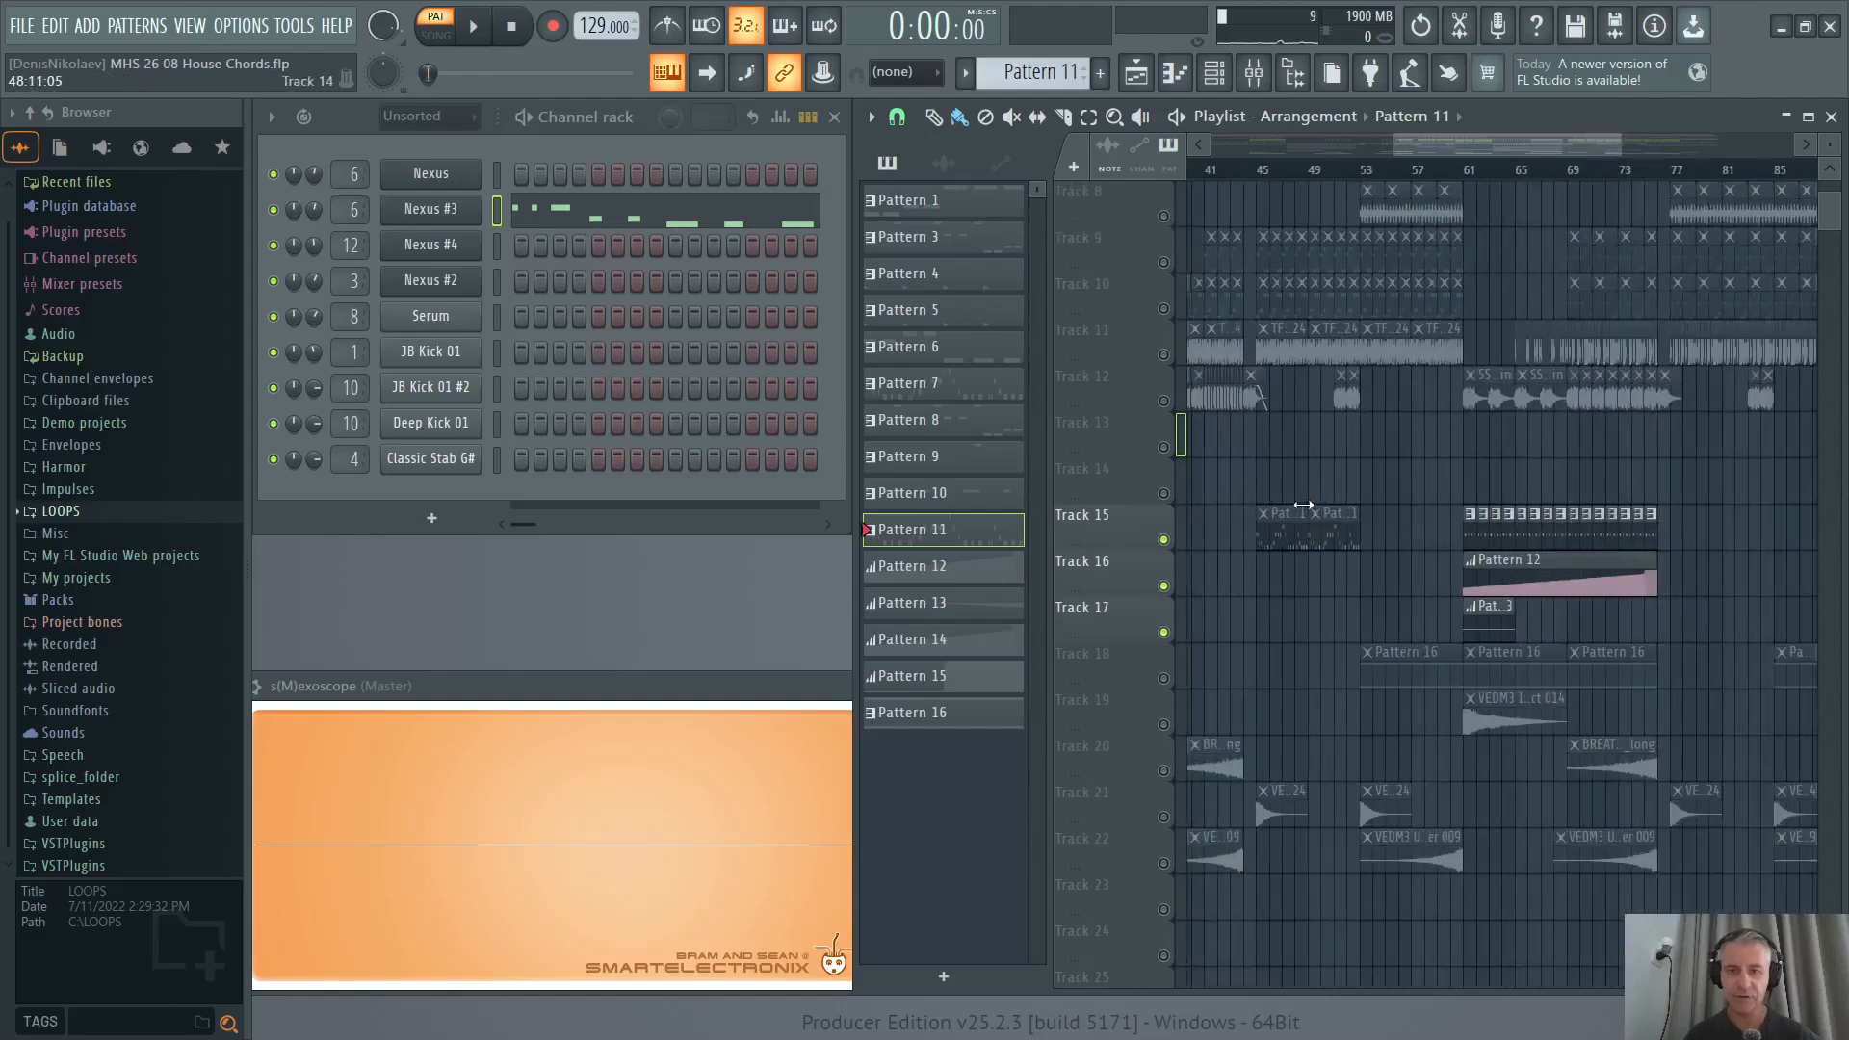
{"action": "scroll", "coordinate": [1305, 520], "scroll_direction": "down", "scroll_amount": 2}
{"action": "scroll", "coordinate": [1387, 460], "scroll_direction": "down", "scroll_amount": 2}
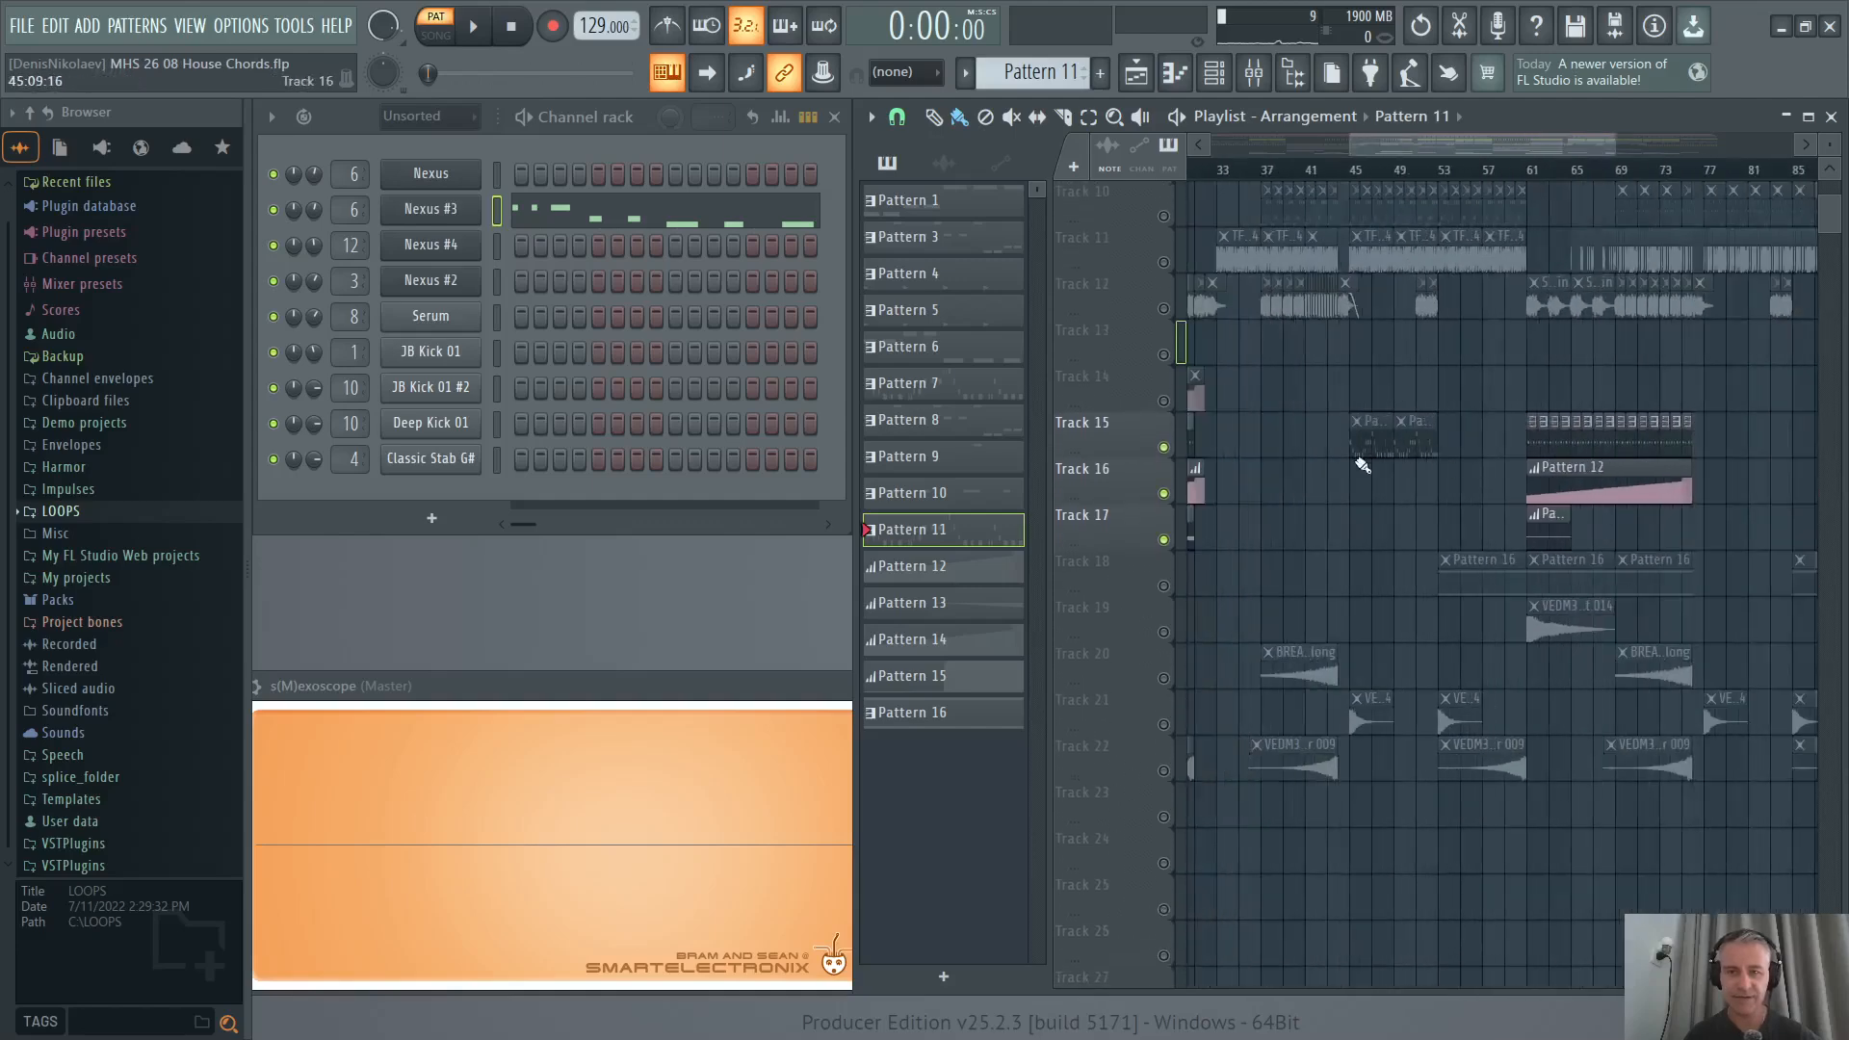
{"action": "scroll", "coordinate": [1363, 466], "scroll_direction": "down", "scroll_amount": 2}
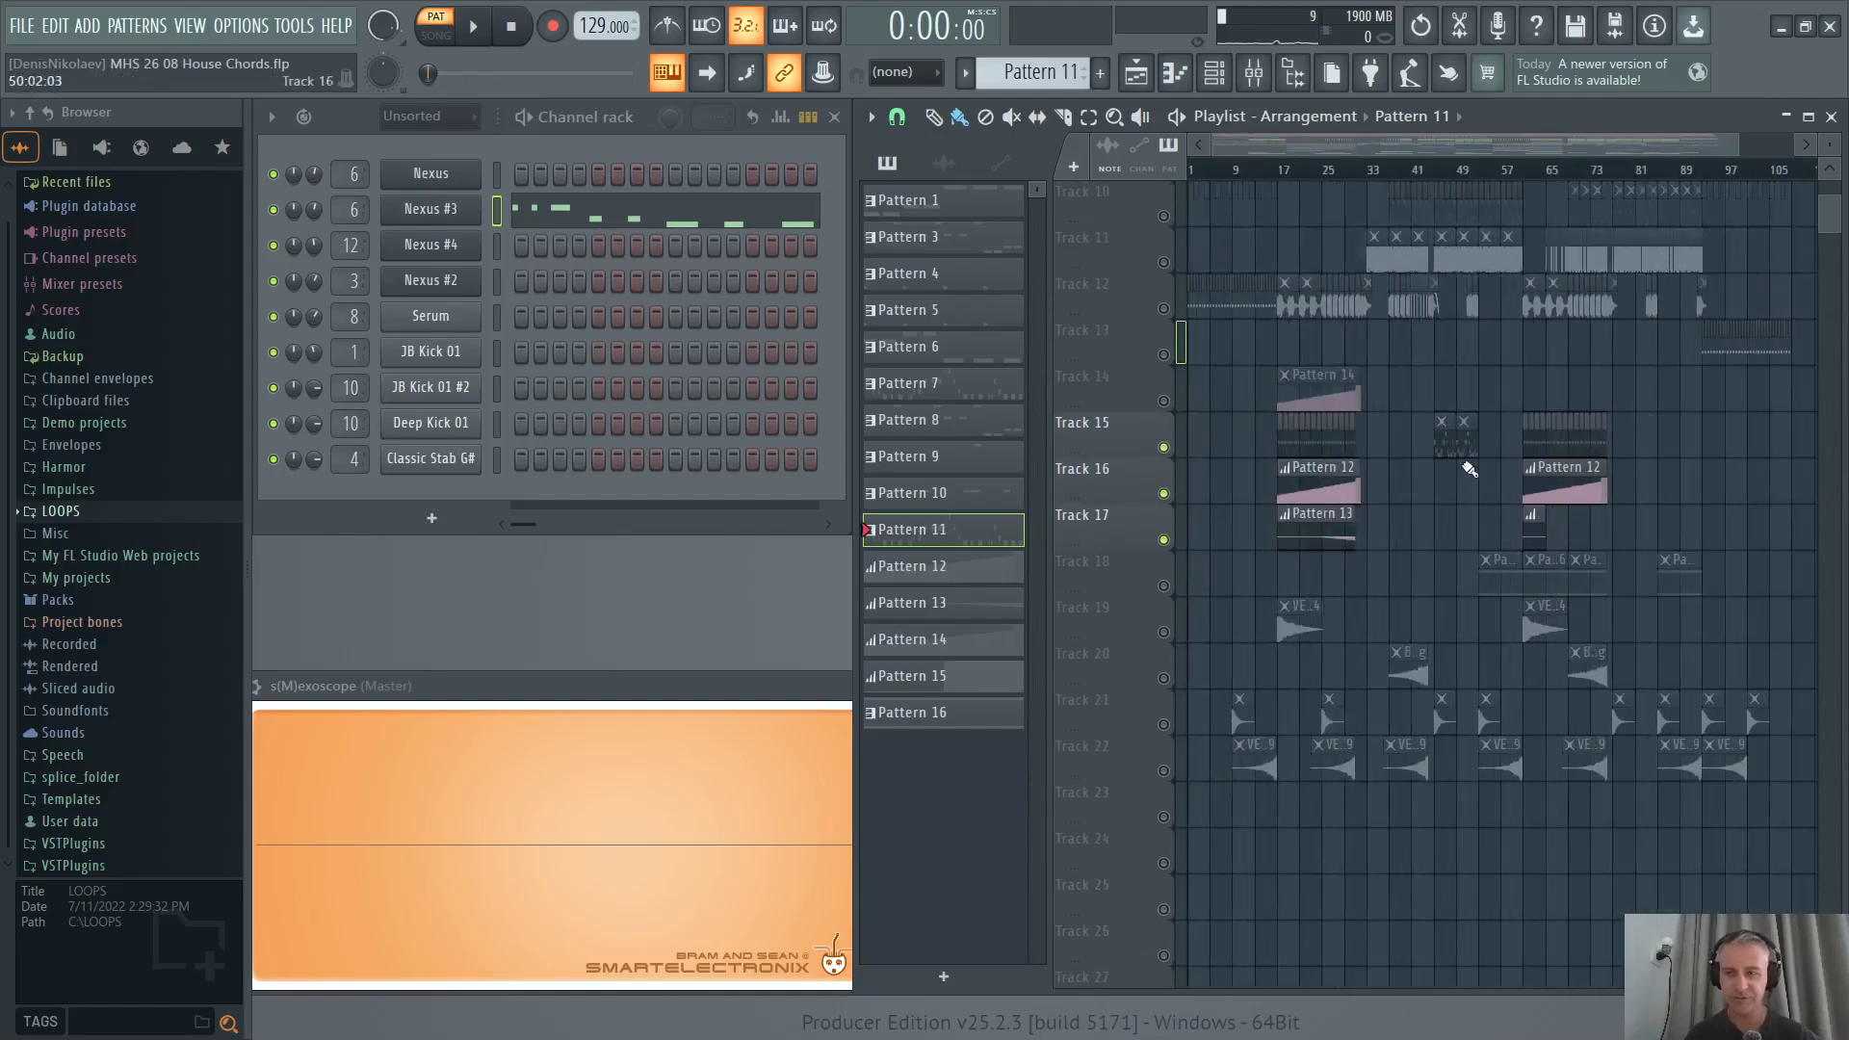
{"action": "scroll", "coordinate": [1450, 442], "scroll_direction": "up", "scroll_amount": 3}
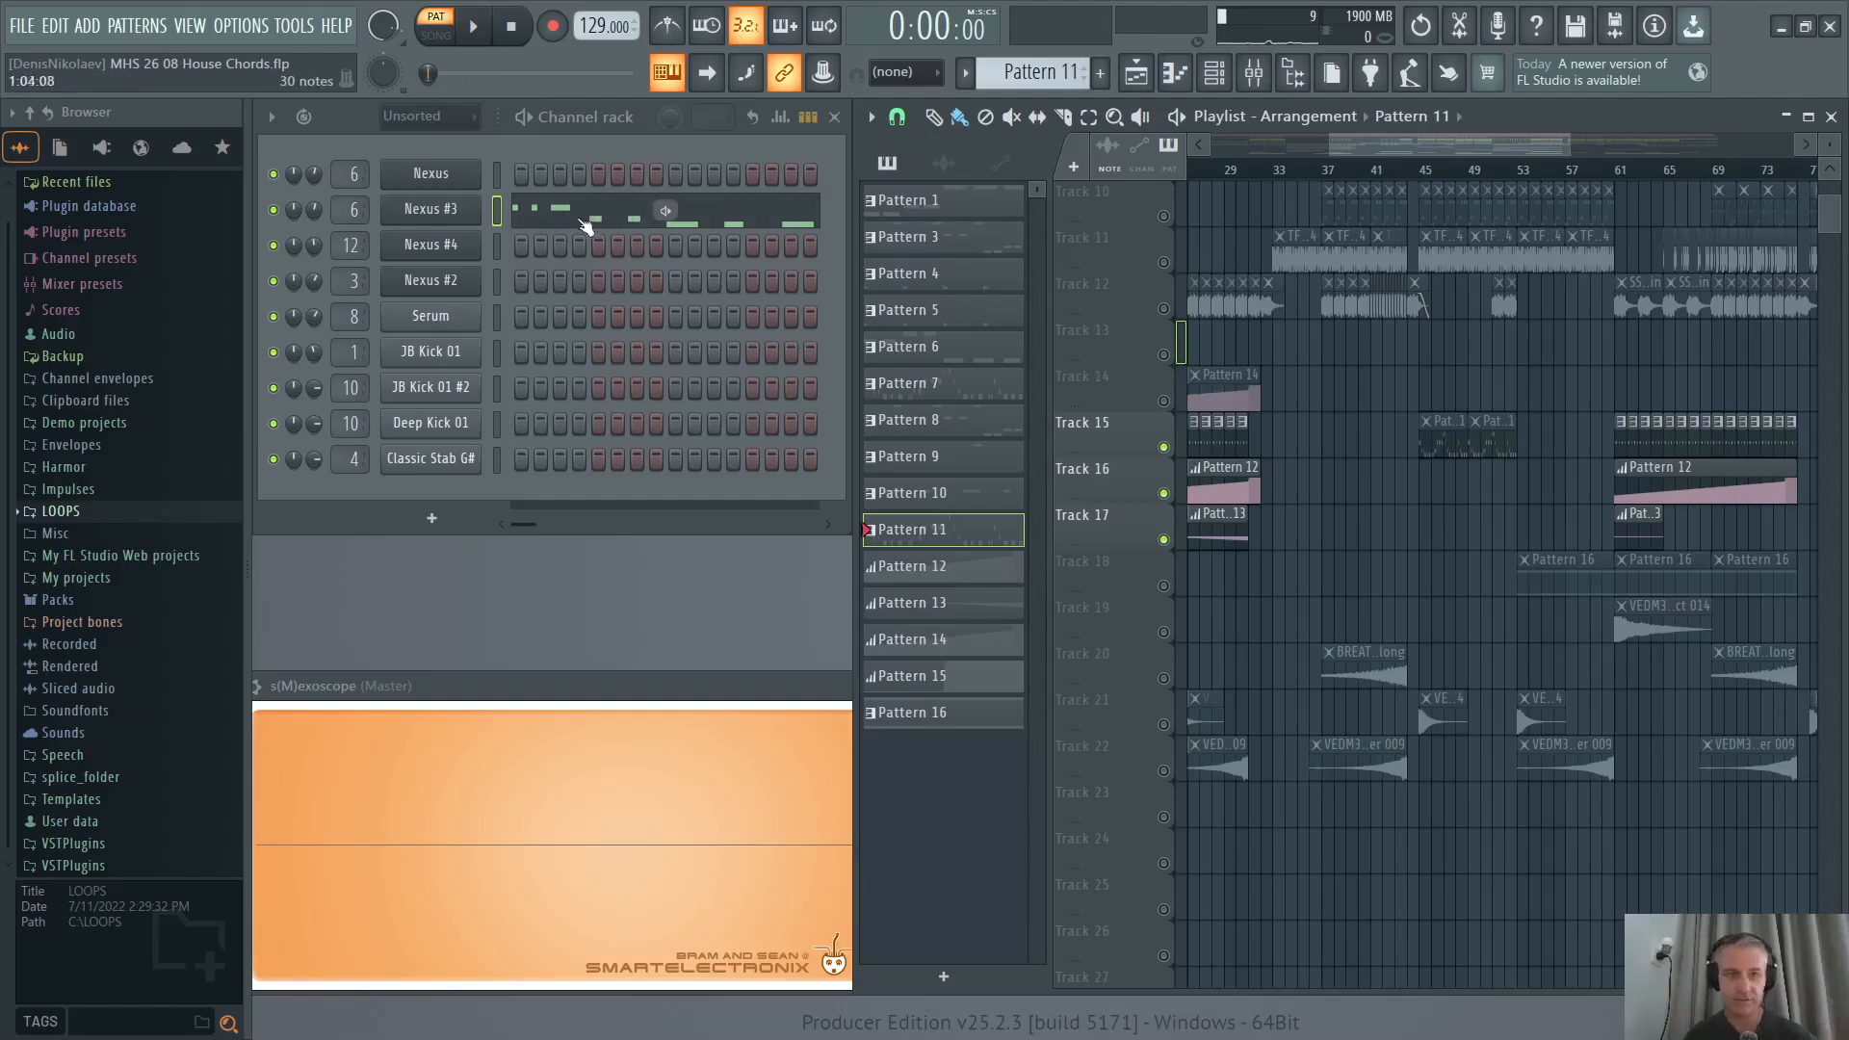
{"action": "scroll", "coordinate": [1515, 582], "scroll_direction": "up", "scroll_amount": 6}
{"action": "scroll", "coordinate": [1273, 621], "scroll_direction": "down", "scroll_amount": 7}
{"action": "right_click", "coordinate": [1164, 587]}
{"action": "scroll", "coordinate": [1456, 594], "scroll_direction": "up", "scroll_amount": 4}
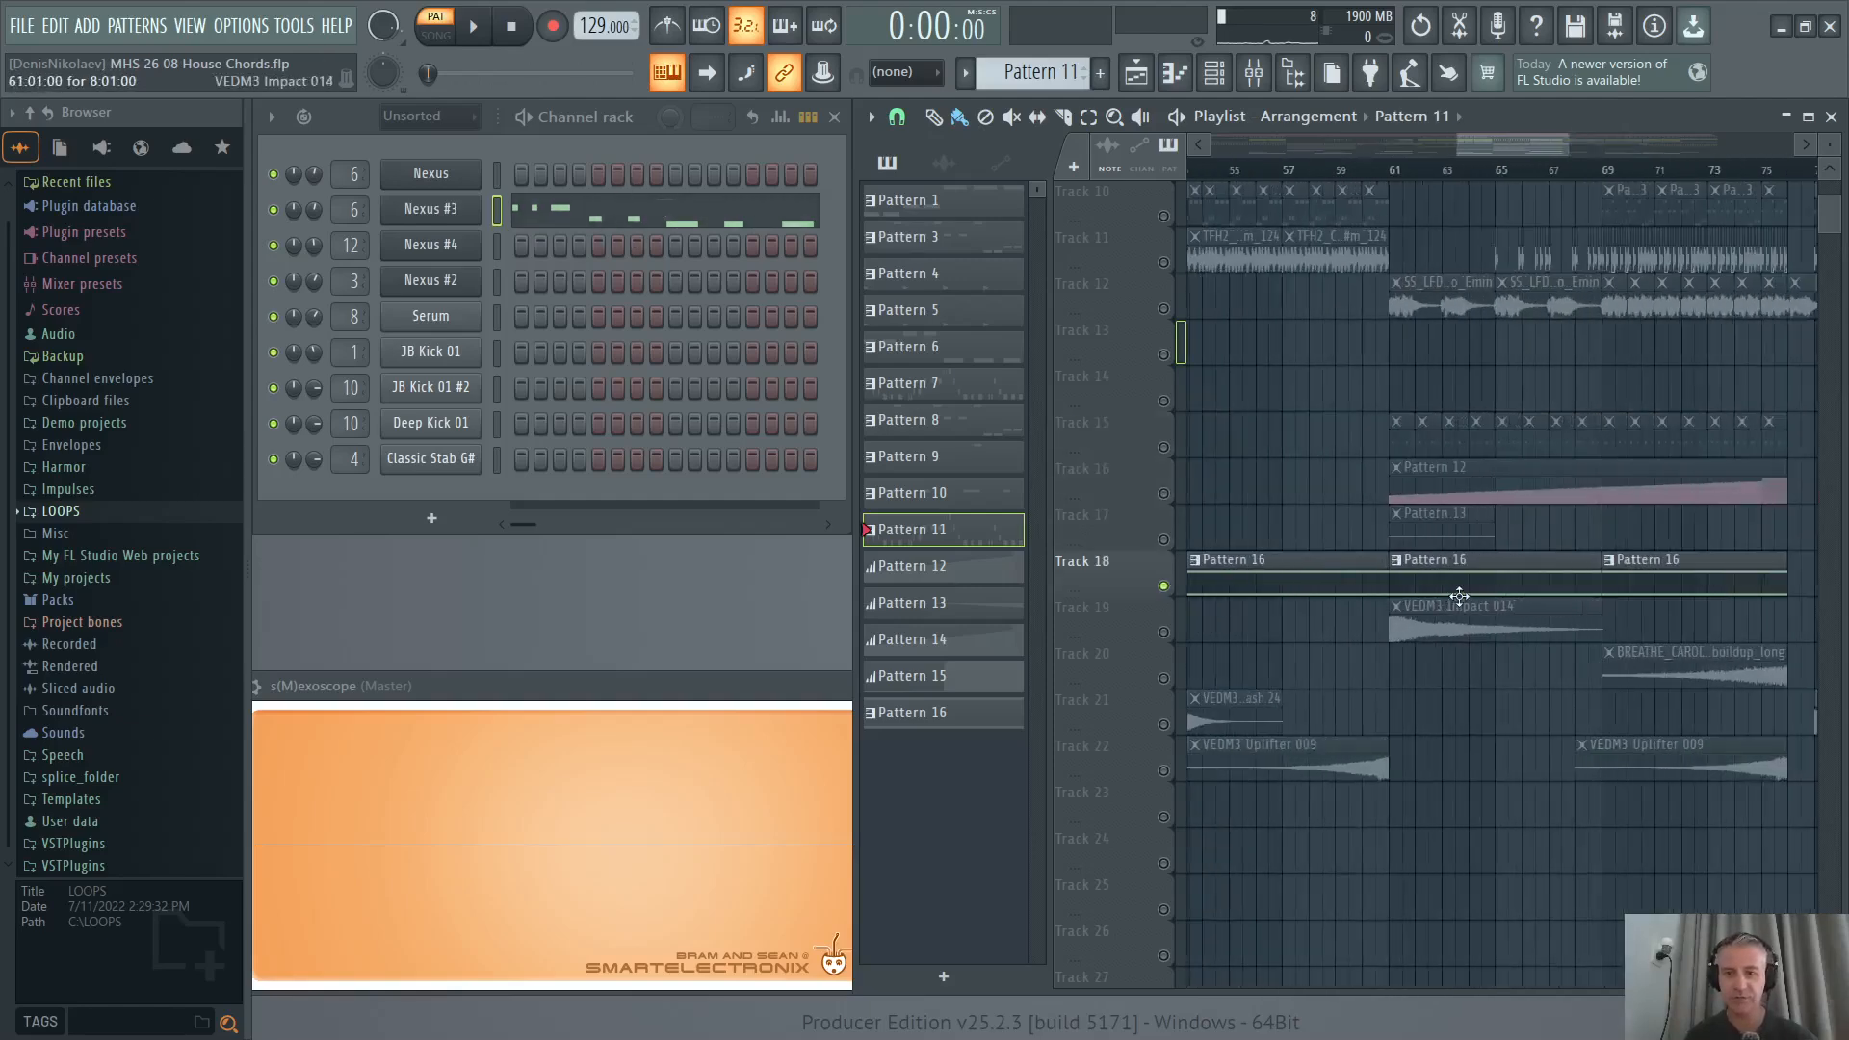
{"action": "scroll", "coordinate": [1454, 591], "scroll_direction": "down", "scroll_amount": 1}
{"action": "left_click", "coordinate": [1257, 171]}
{"action": "scroll", "coordinate": [1242, 626], "scroll_direction": "down", "scroll_amount": 1}
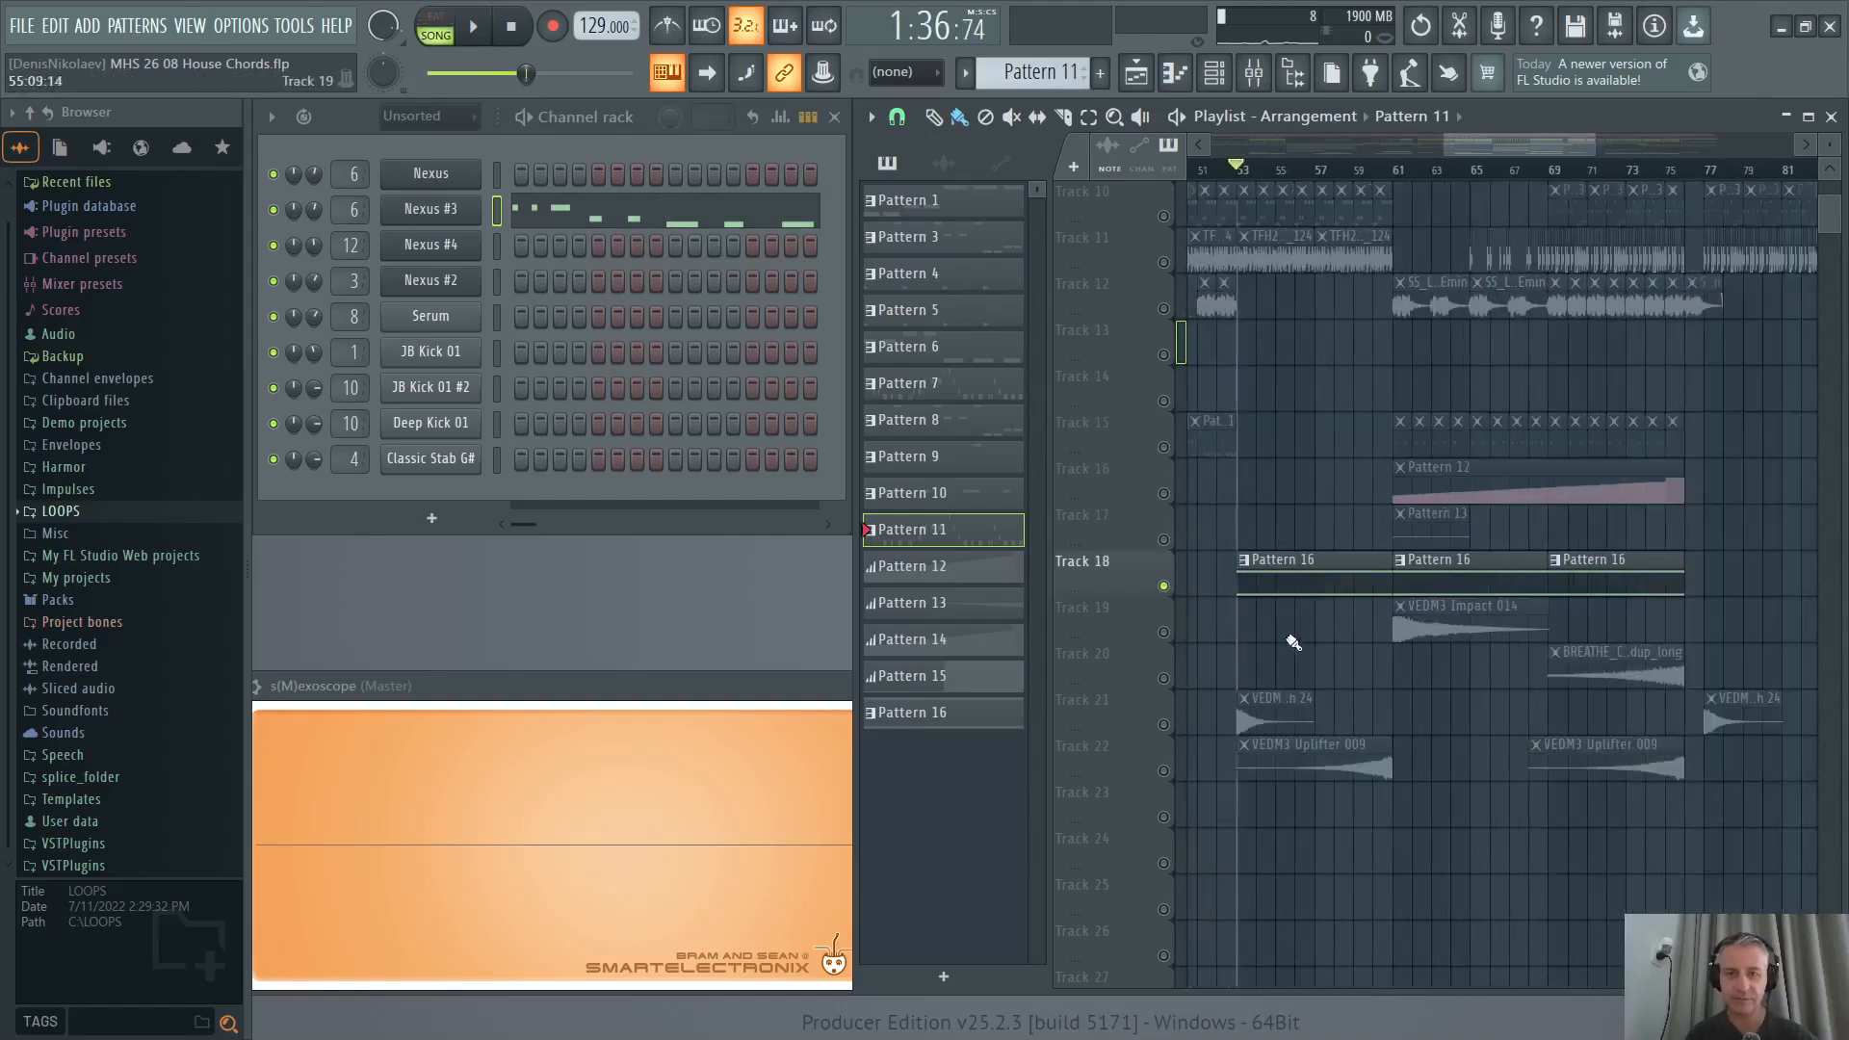
Select Pattern 16, open its Nexus #4 notes in the piano roll and briefly play them.
{"action": "left_click", "coordinate": [1300, 578]}
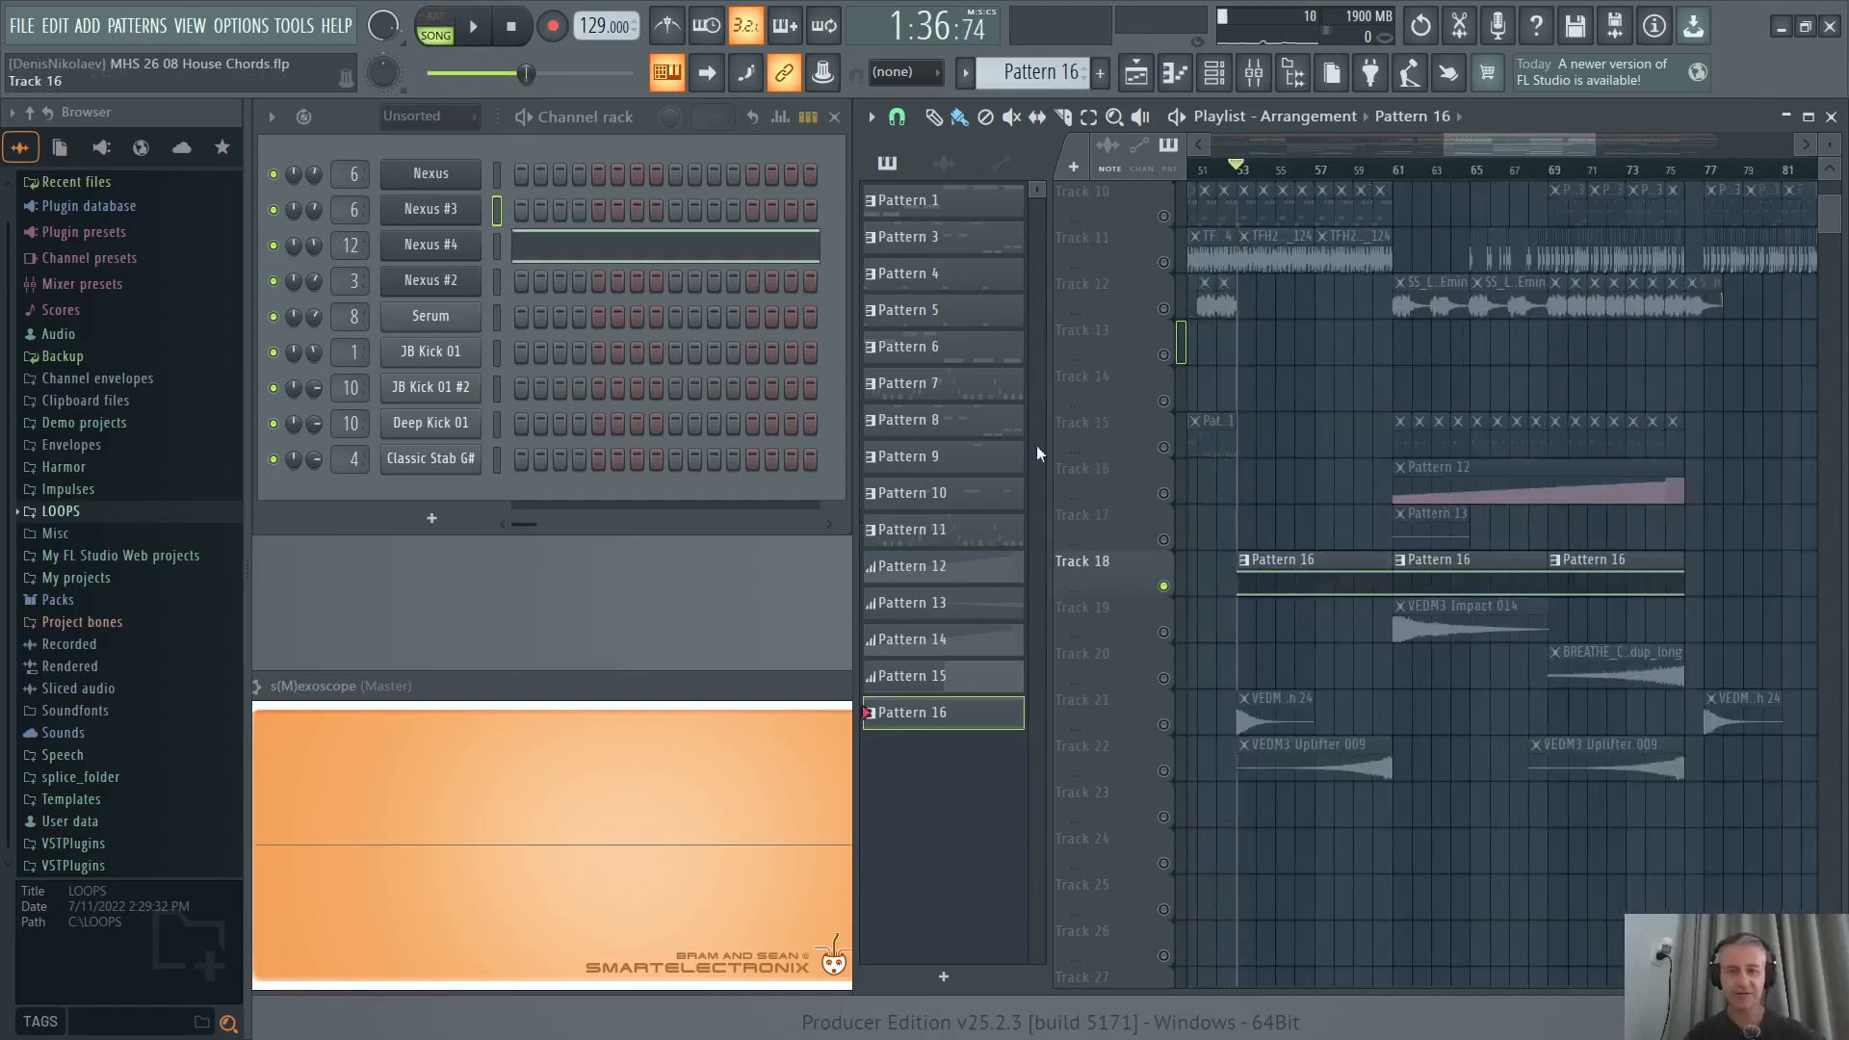
{"action": "left_click", "coordinate": [541, 257]}
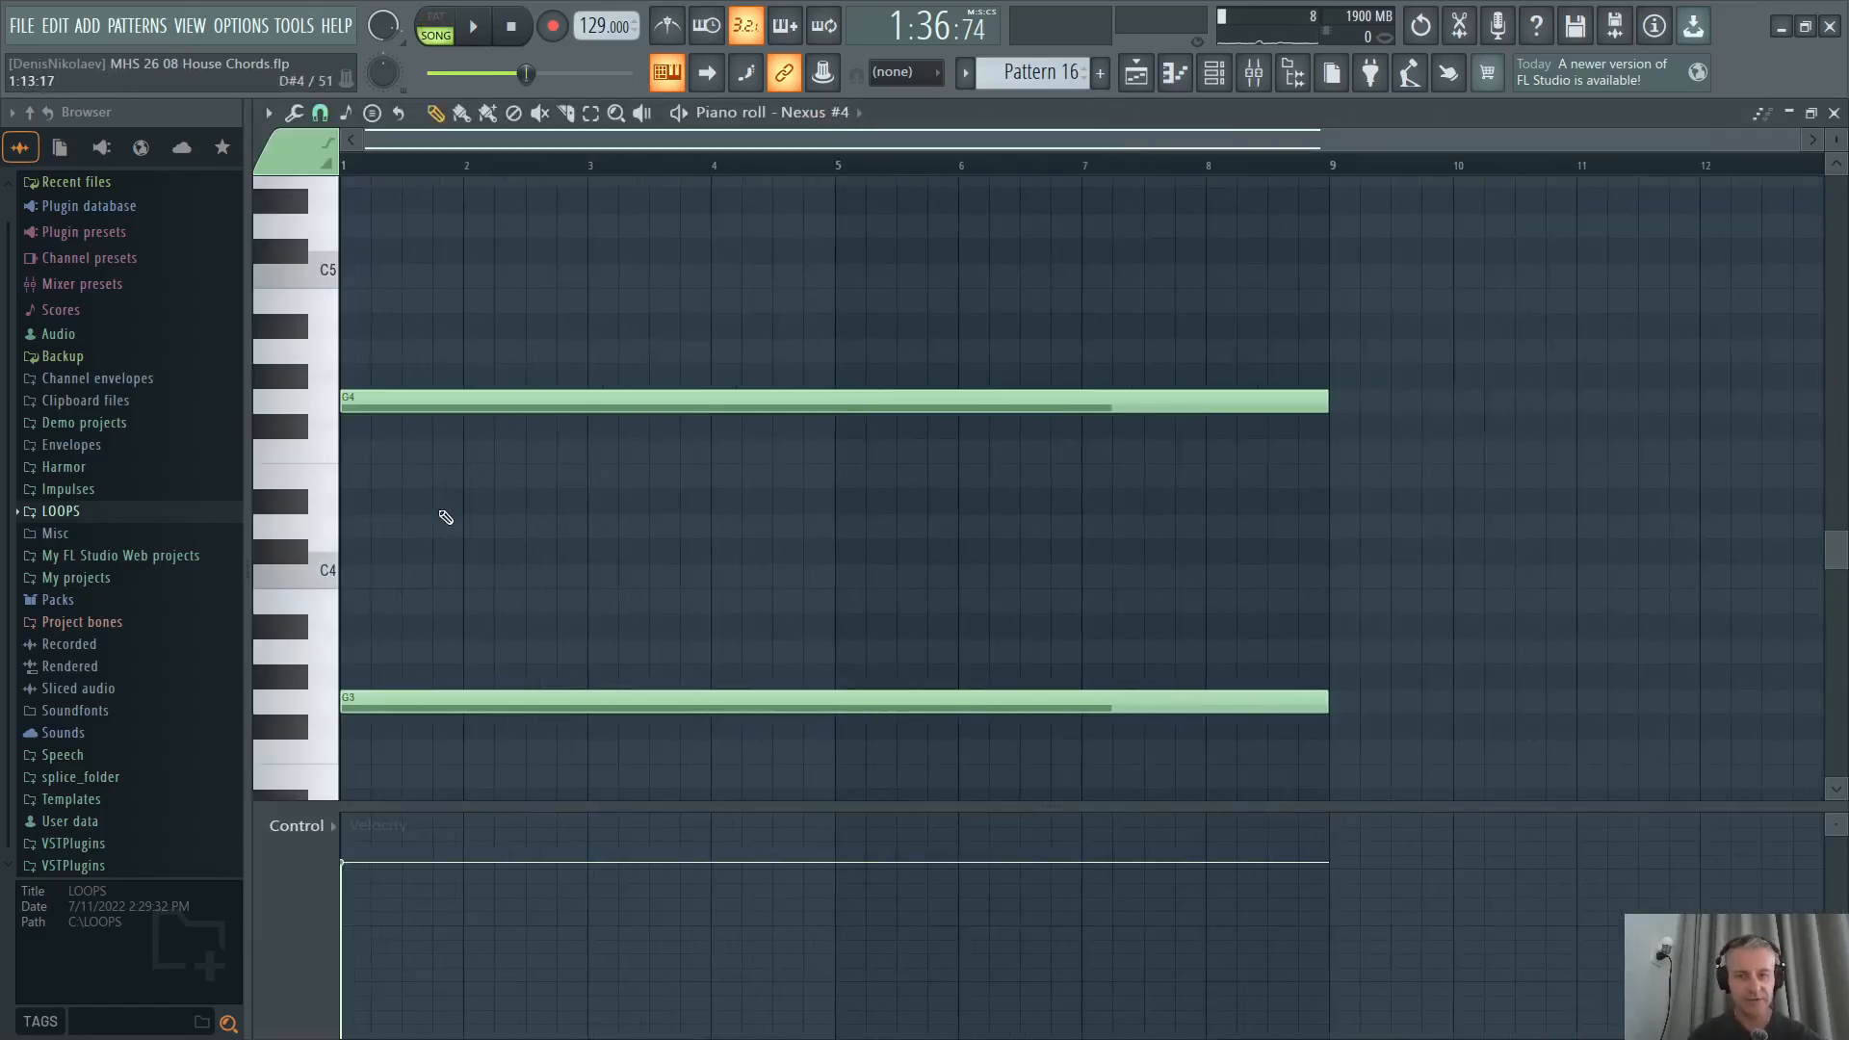
{"action": "key", "text": "space"}
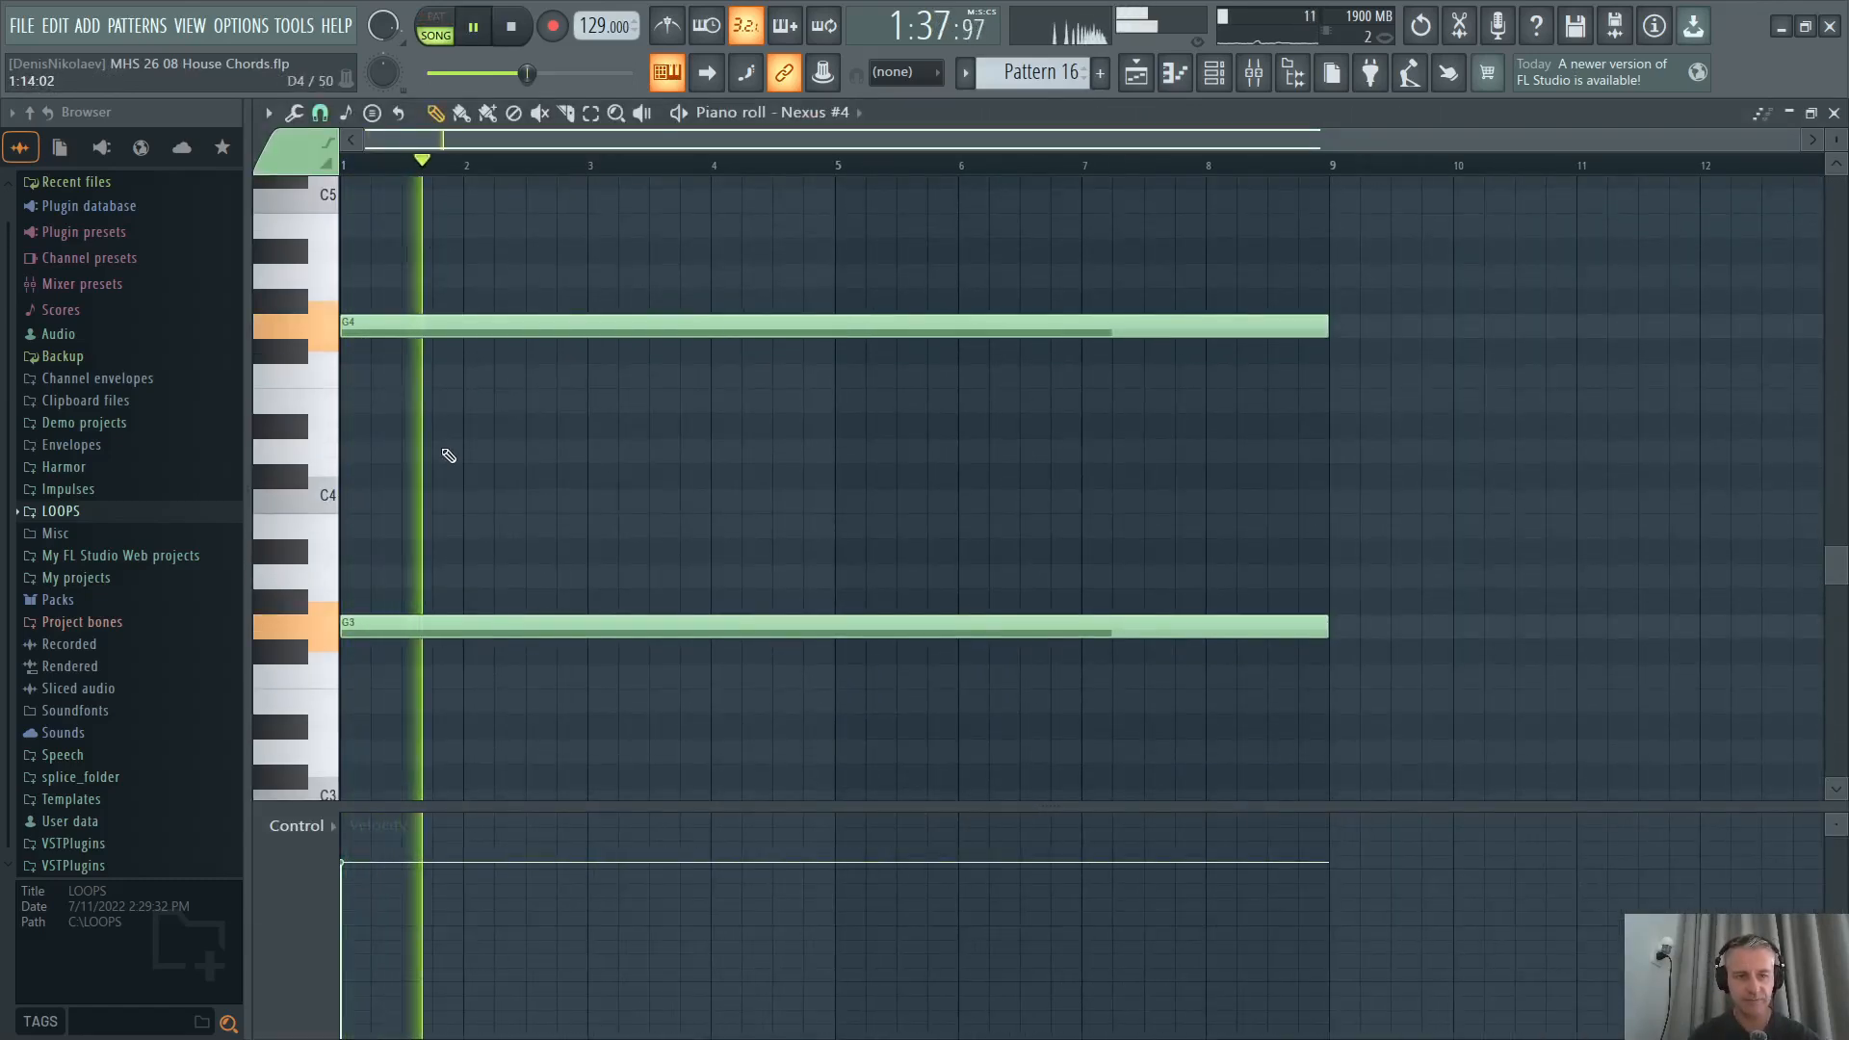
{"action": "key", "text": "space"}
Close the piano roll, view the Nexus #4 plugin's Dark Cellos preset in the Old Factory Presets folder and close the plugin.
{"action": "key", "text": "F7"}
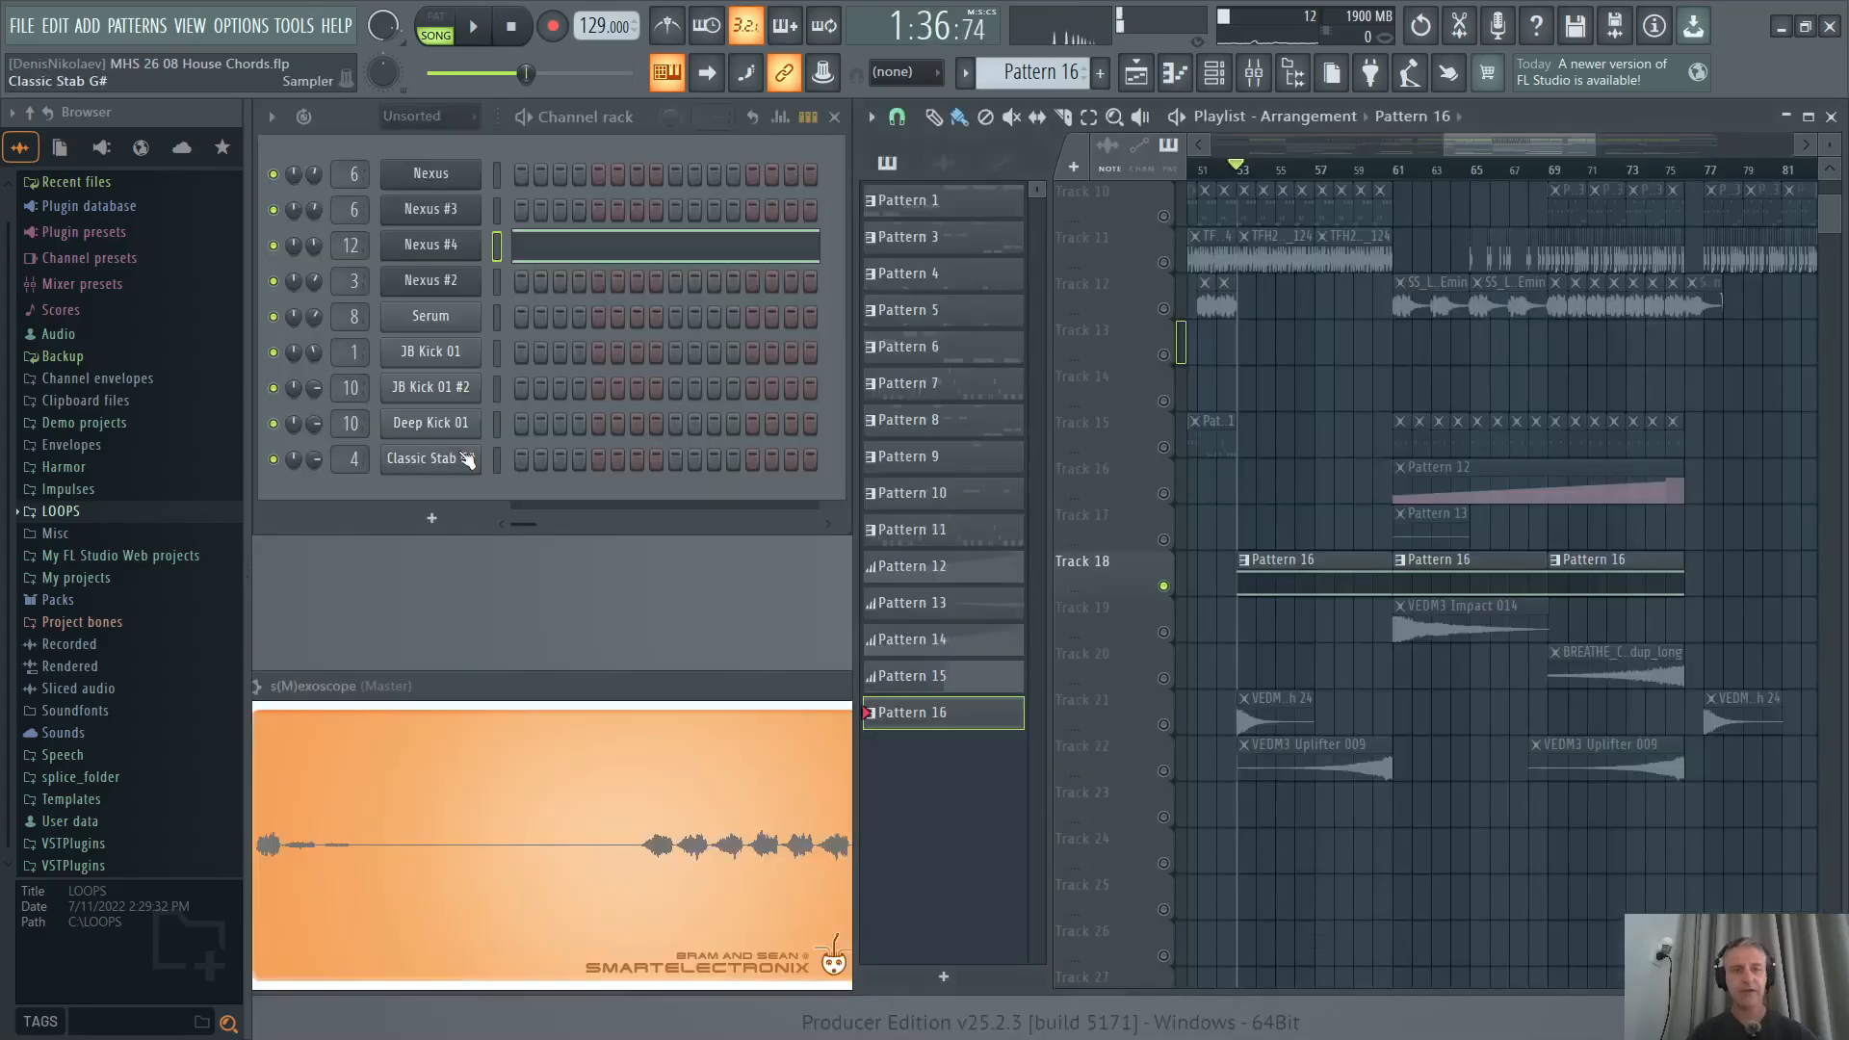
{"action": "left_click", "coordinate": [424, 246]}
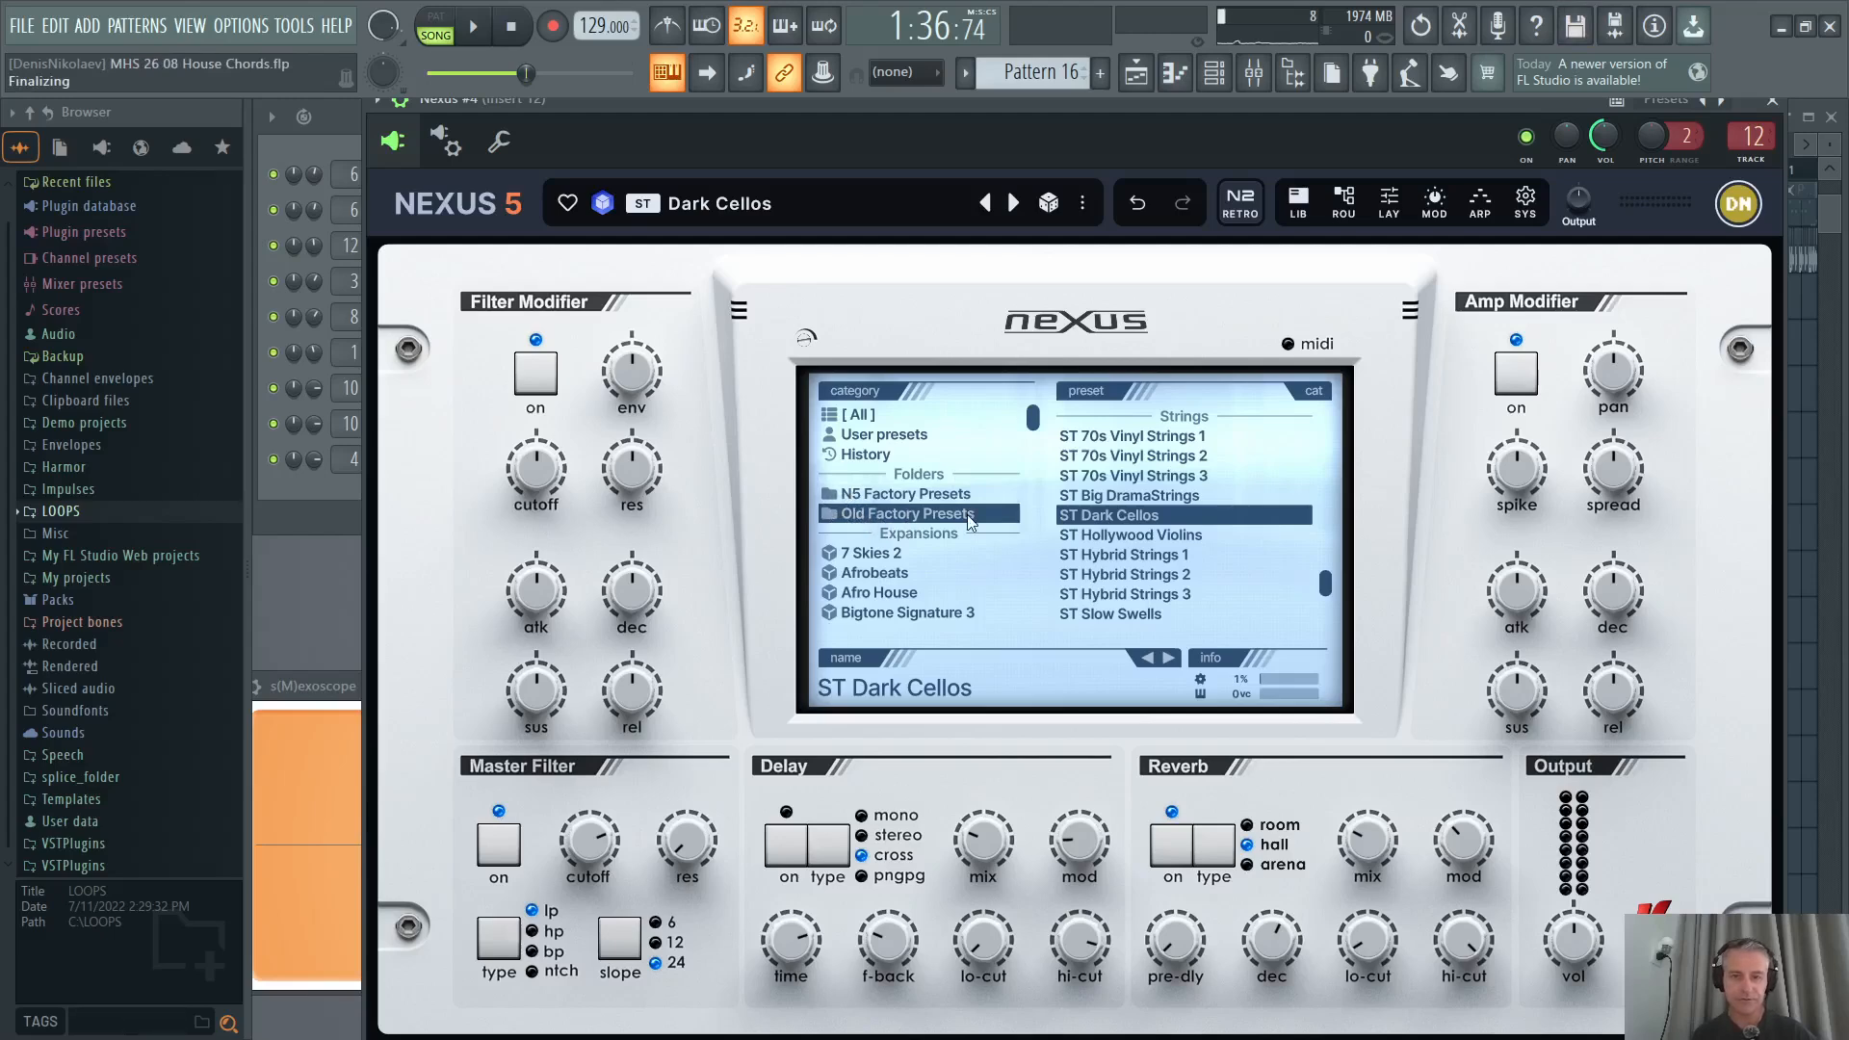
{"action": "key", "text": "Escape"}
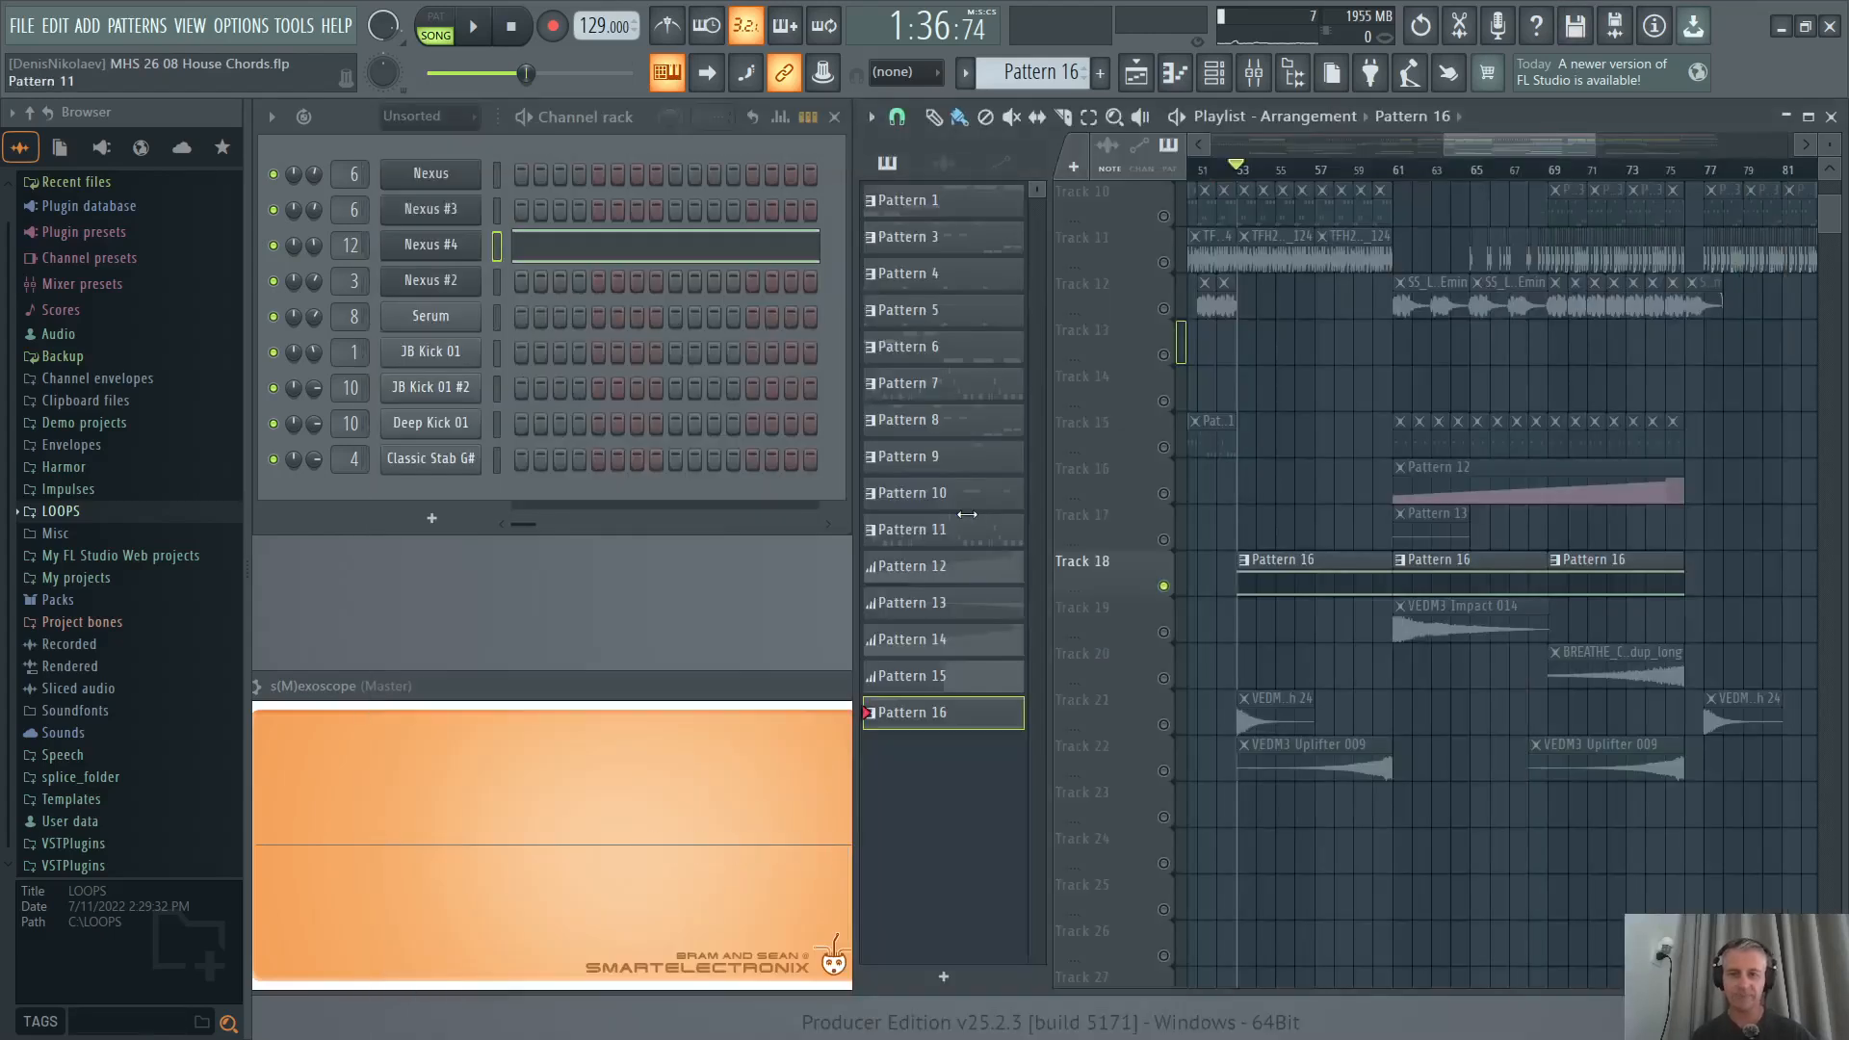
Solo Track 19 and enable Tracks 20, 21 and 22 with it.
{"action": "right_click", "coordinate": [1165, 633]}
{"action": "scroll", "coordinate": [1240, 659], "scroll_direction": "down", "scroll_amount": 3}
{"action": "left_click", "coordinate": [1164, 678]}
{"action": "left_click", "coordinate": [1164, 723]}
{"action": "left_click", "coordinate": [1164, 769]}
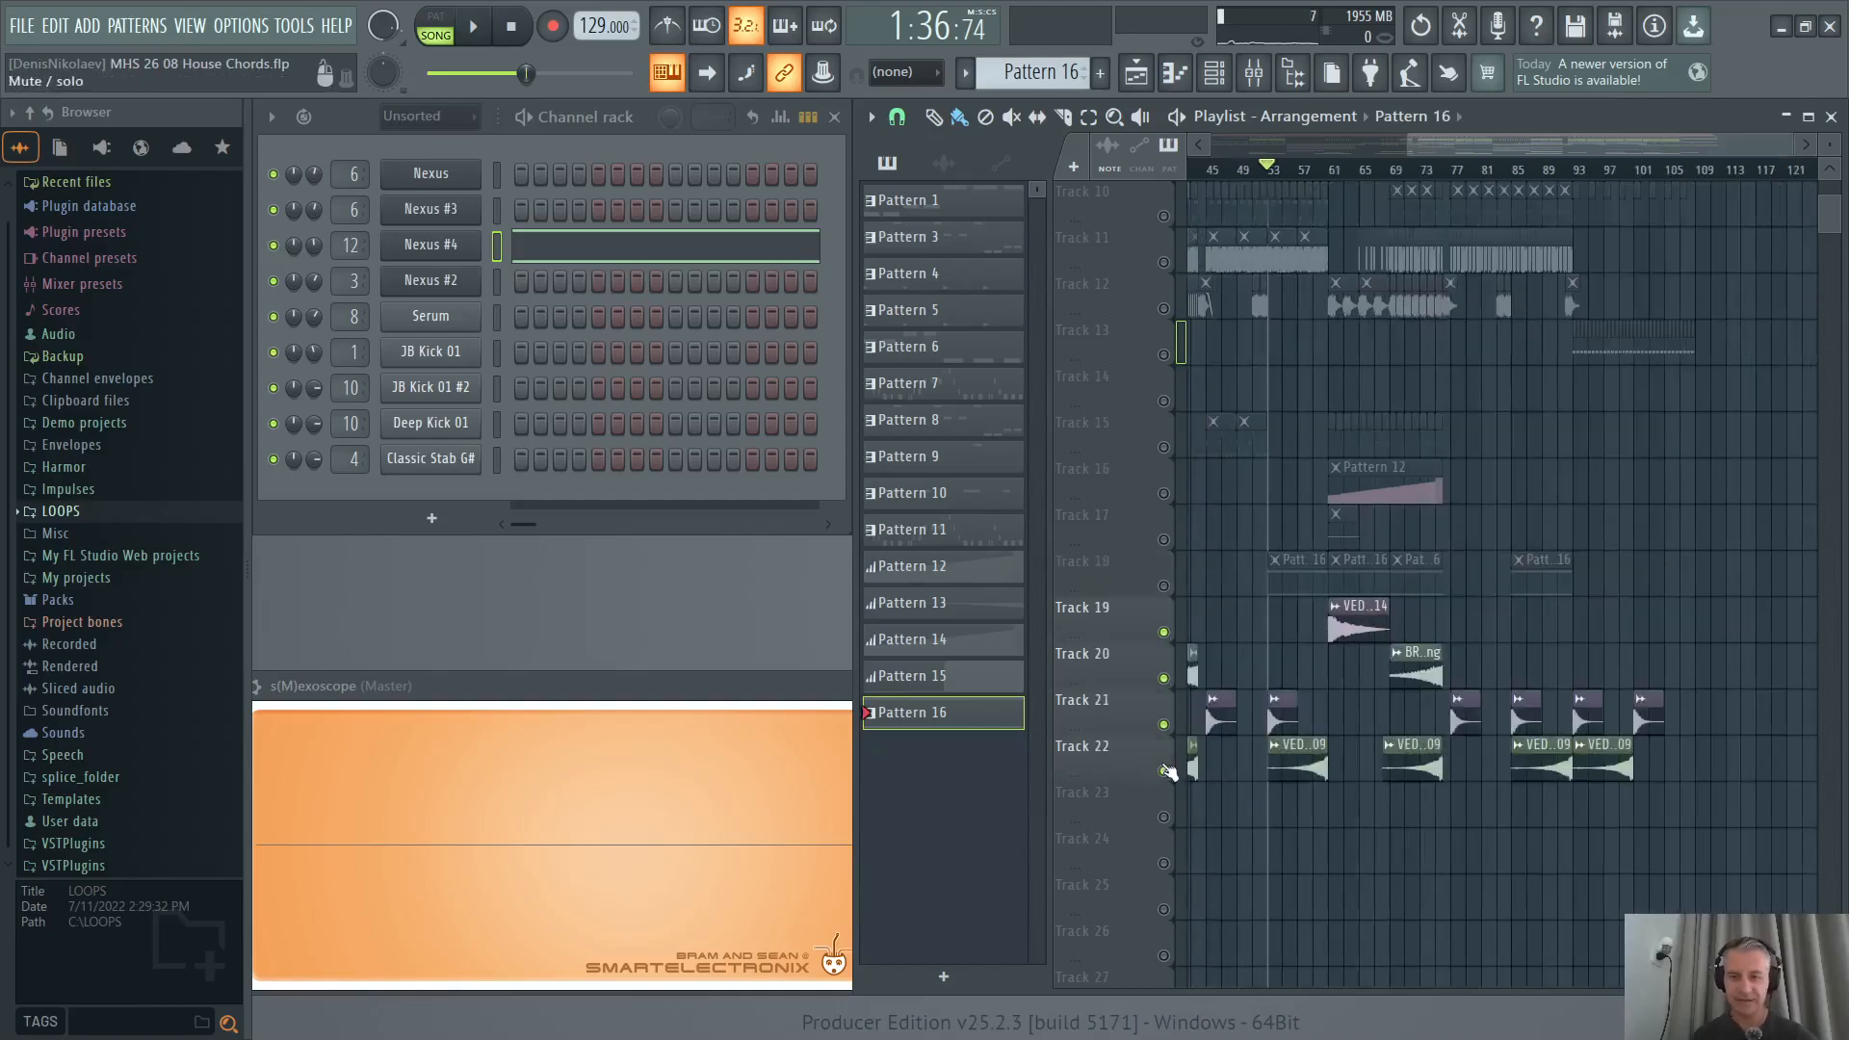
Play the uplifter before bar 17, jump to the VEDM3 Impact 014 clip at bar 17 and stop playback.
{"action": "scroll", "coordinate": [1210, 753], "scroll_direction": "up", "scroll_amount": 3}
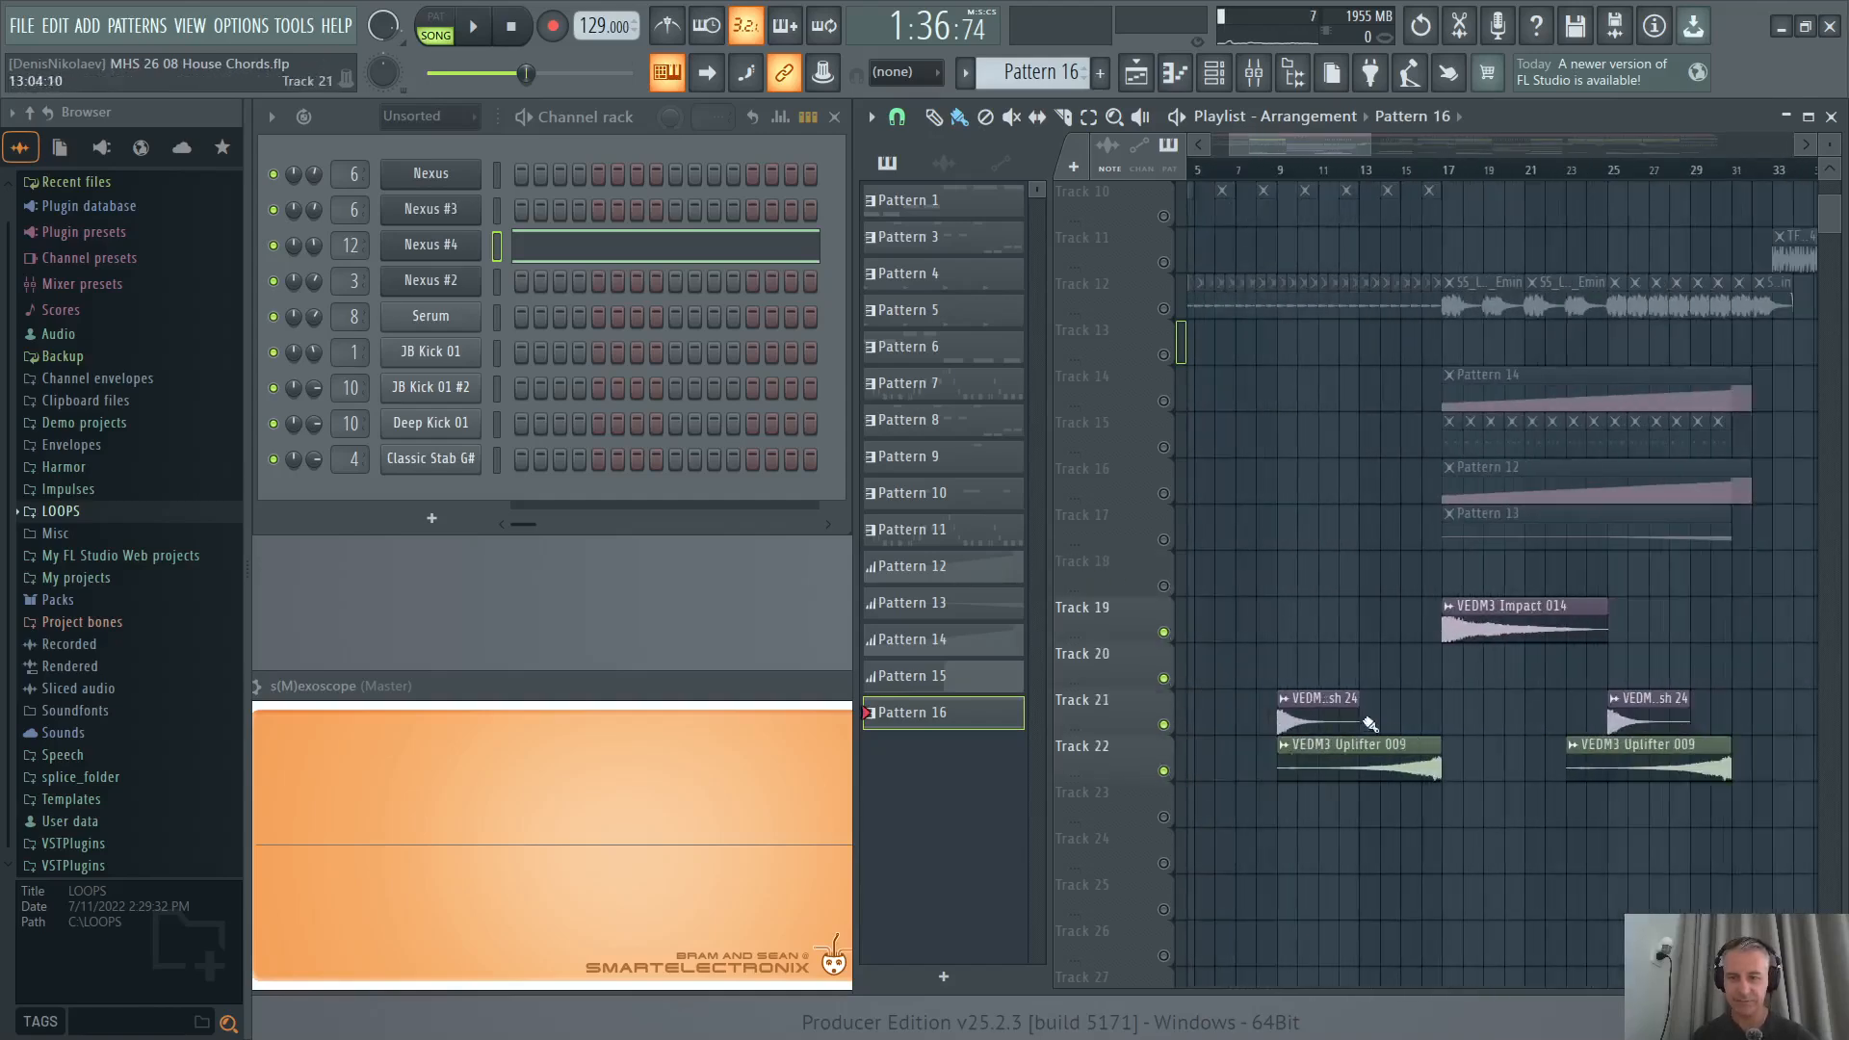
{"action": "left_click", "coordinate": [1283, 167]}
{"action": "scroll", "coordinate": [1335, 667], "scroll_direction": "up", "scroll_amount": 3}
{"action": "key", "text": "space"}
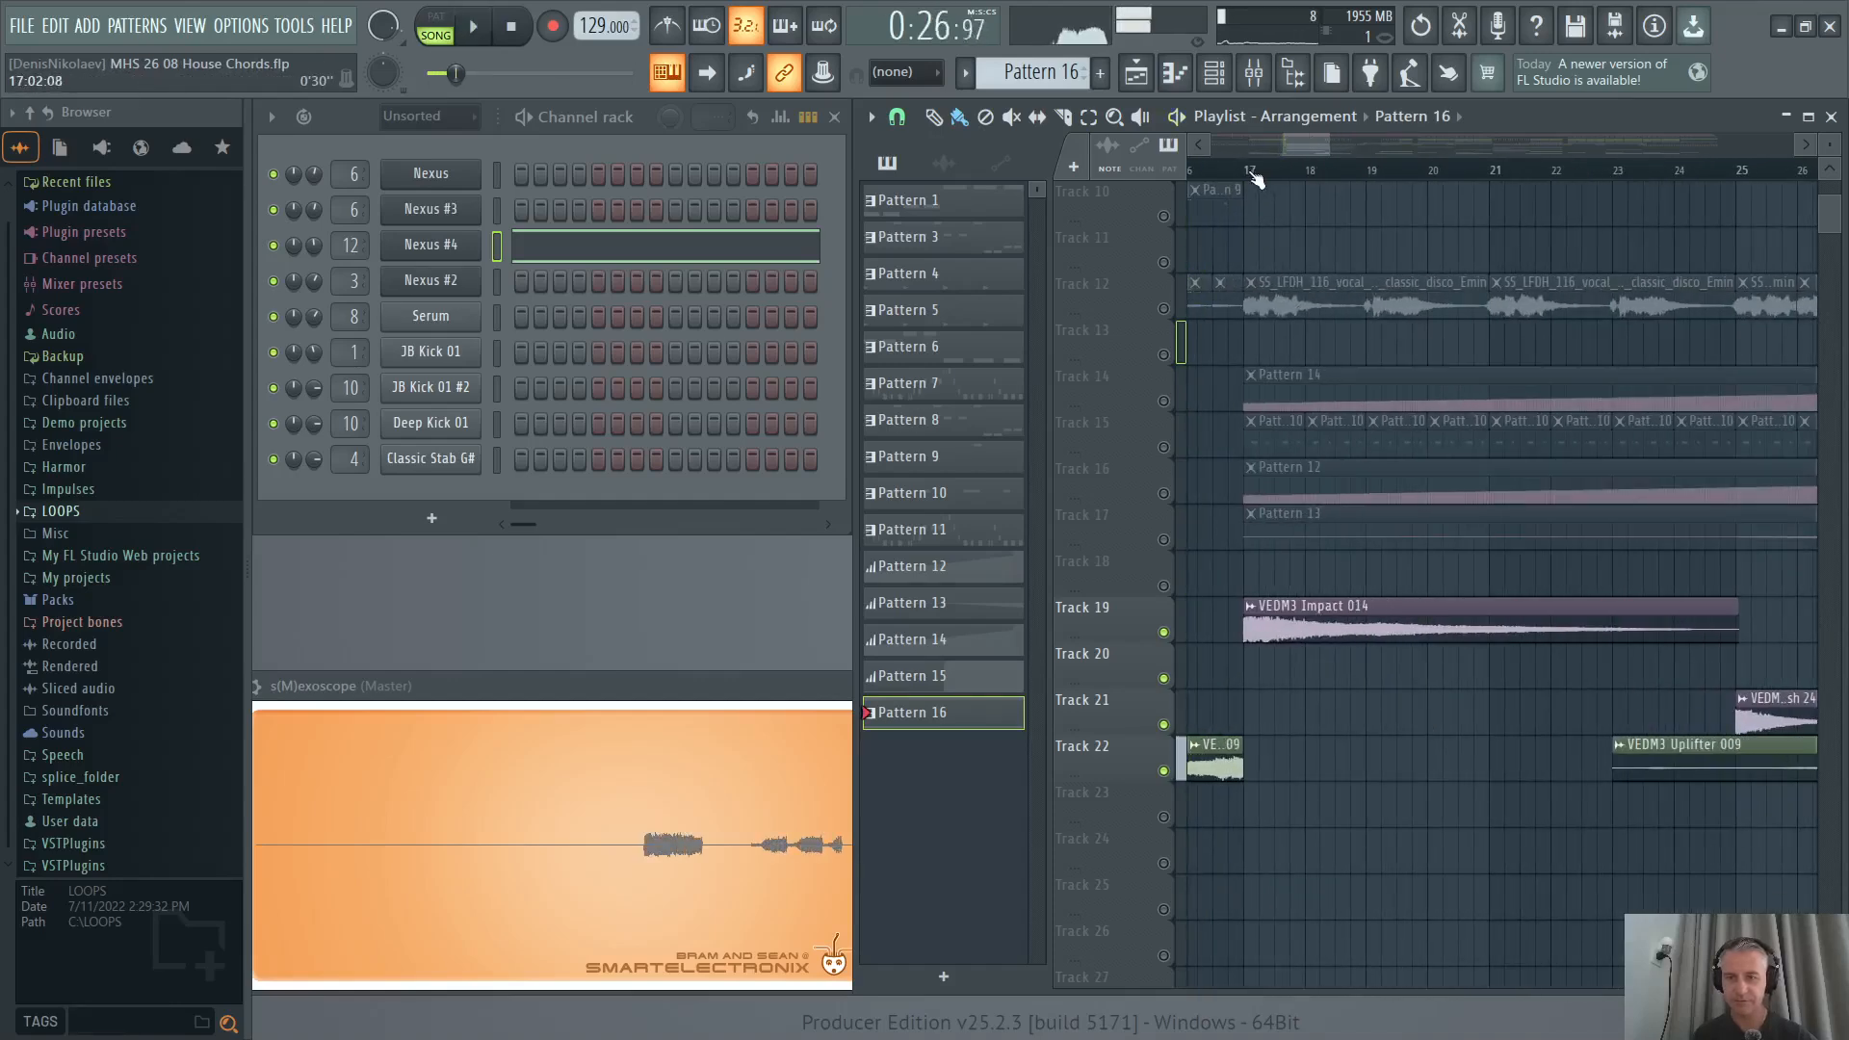
{"action": "left_click", "coordinate": [1251, 171]}
{"action": "scroll", "coordinate": [1260, 631], "scroll_direction": "down", "scroll_amount": 3}
{"action": "key", "text": "space"}
Play the snare loop build-up on Track 20 with the uplifter from about bar 73 and stop playback.
{"action": "scroll", "coordinate": [1502, 747], "scroll_direction": "down", "scroll_amount": 3}
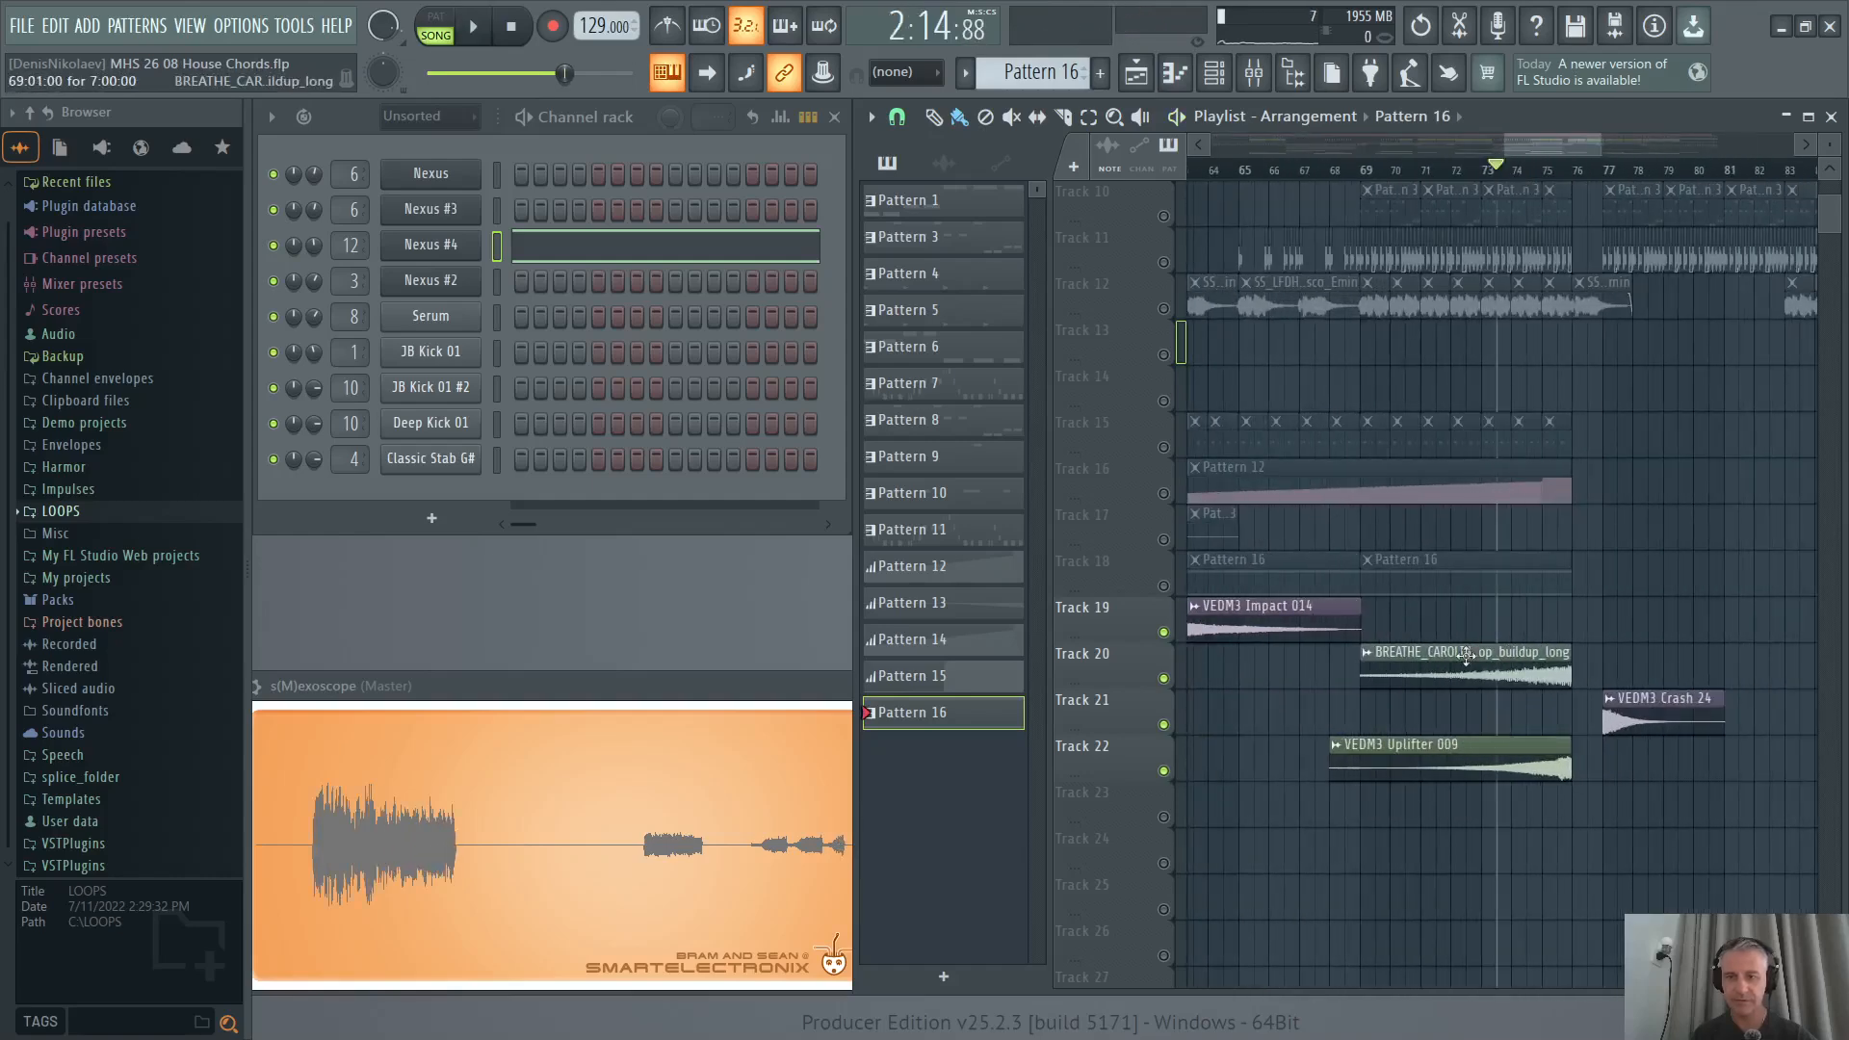
{"action": "scroll", "coordinate": [1577, 673], "scroll_direction": "up", "scroll_amount": 3}
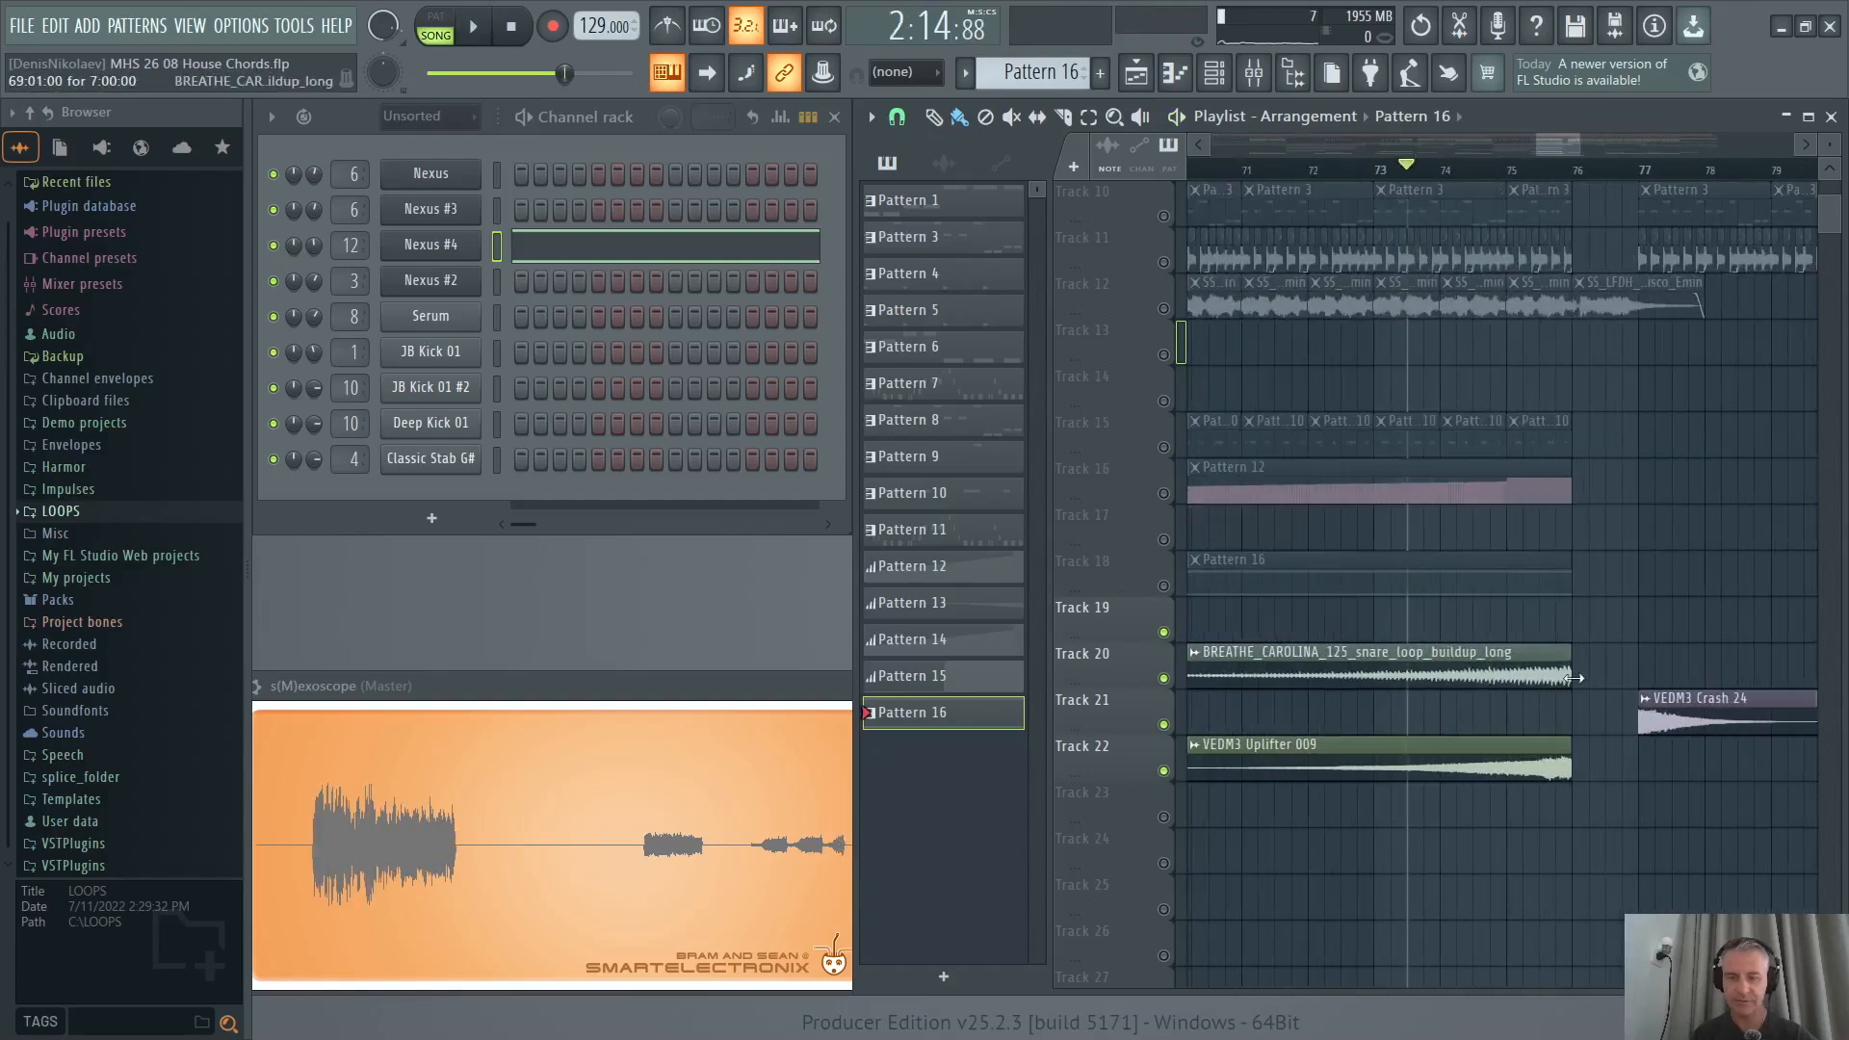
{"action": "key", "text": "space"}
{"action": "scroll", "coordinate": [1481, 690], "scroll_direction": "down", "scroll_amount": 6}
{"action": "scroll", "coordinate": [1471, 694], "scroll_direction": "down", "scroll_amount": 2}
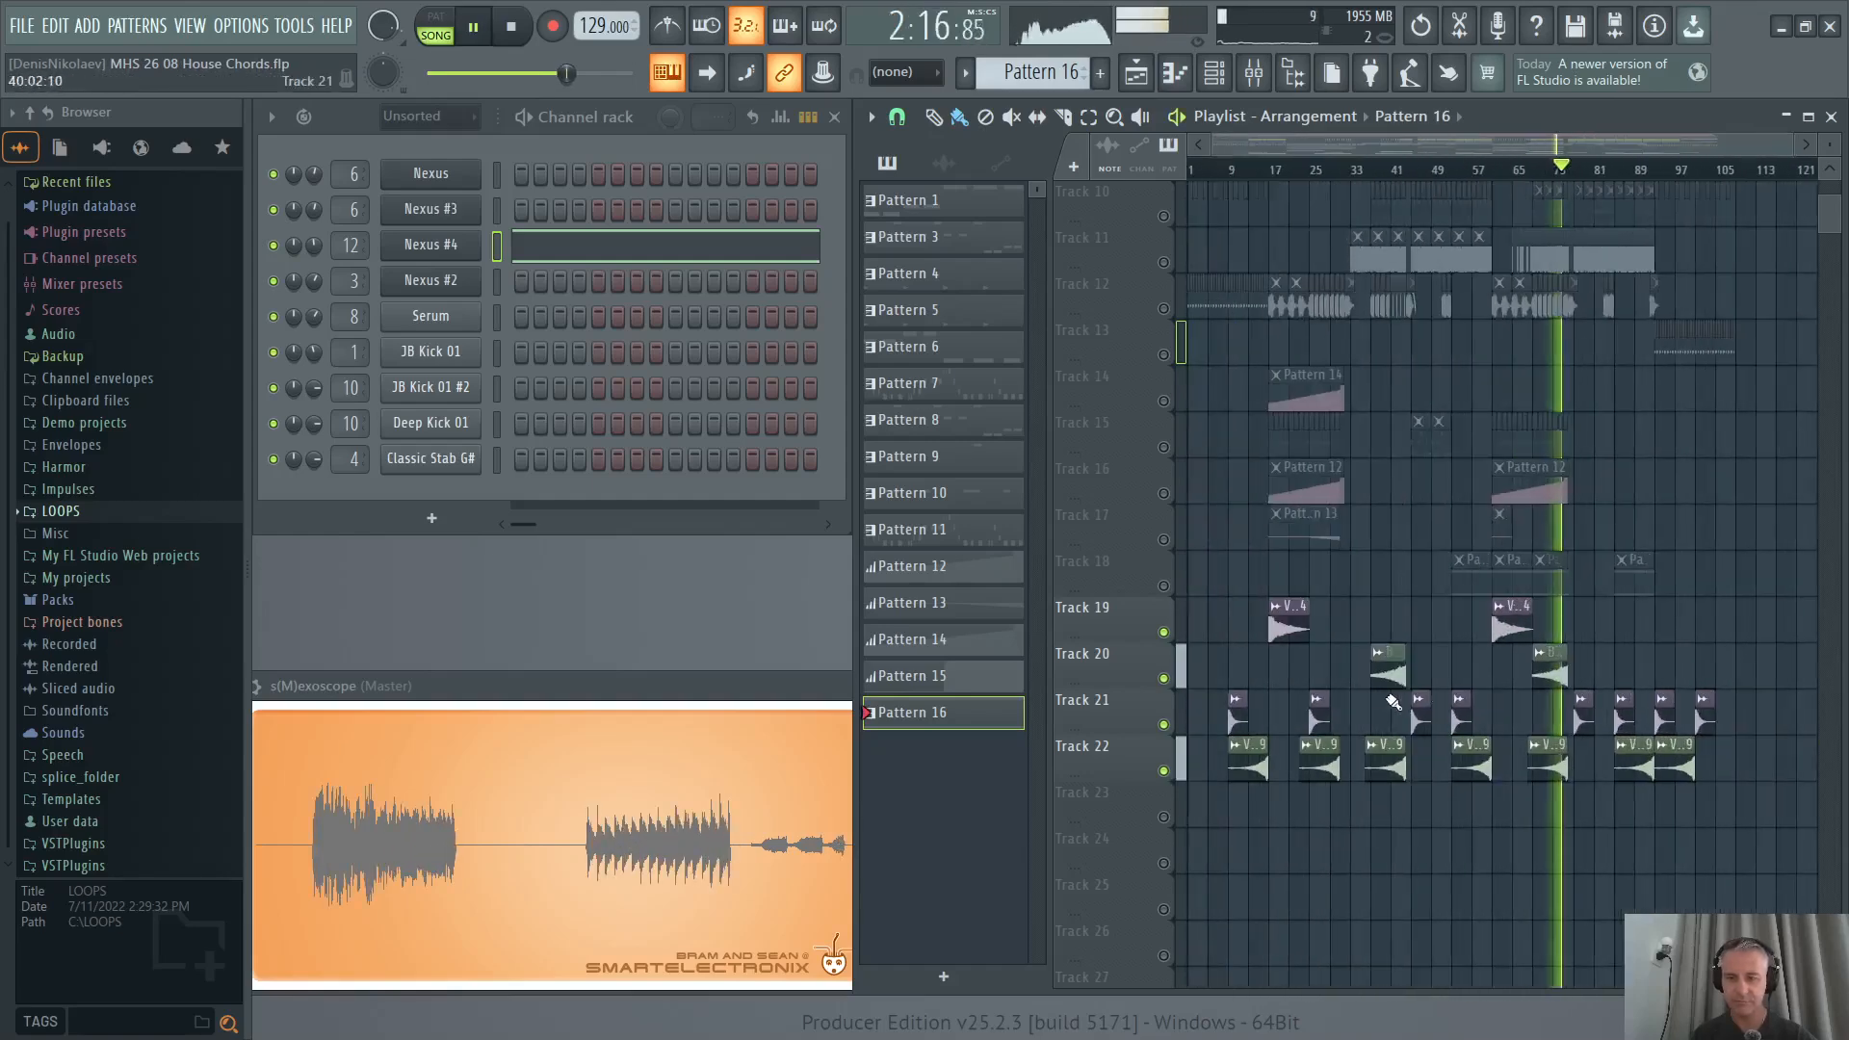
{"action": "key", "text": "space"}
Cancel the effects solo so that all playlist tracks are enabled again, and show the arrangement from Track 1.
{"action": "right_click", "coordinate": [1164, 633]}
{"action": "right_click", "coordinate": [1164, 633]}
{"action": "scroll", "coordinate": [1541, 626], "scroll_direction": "up", "scroll_amount": 5}
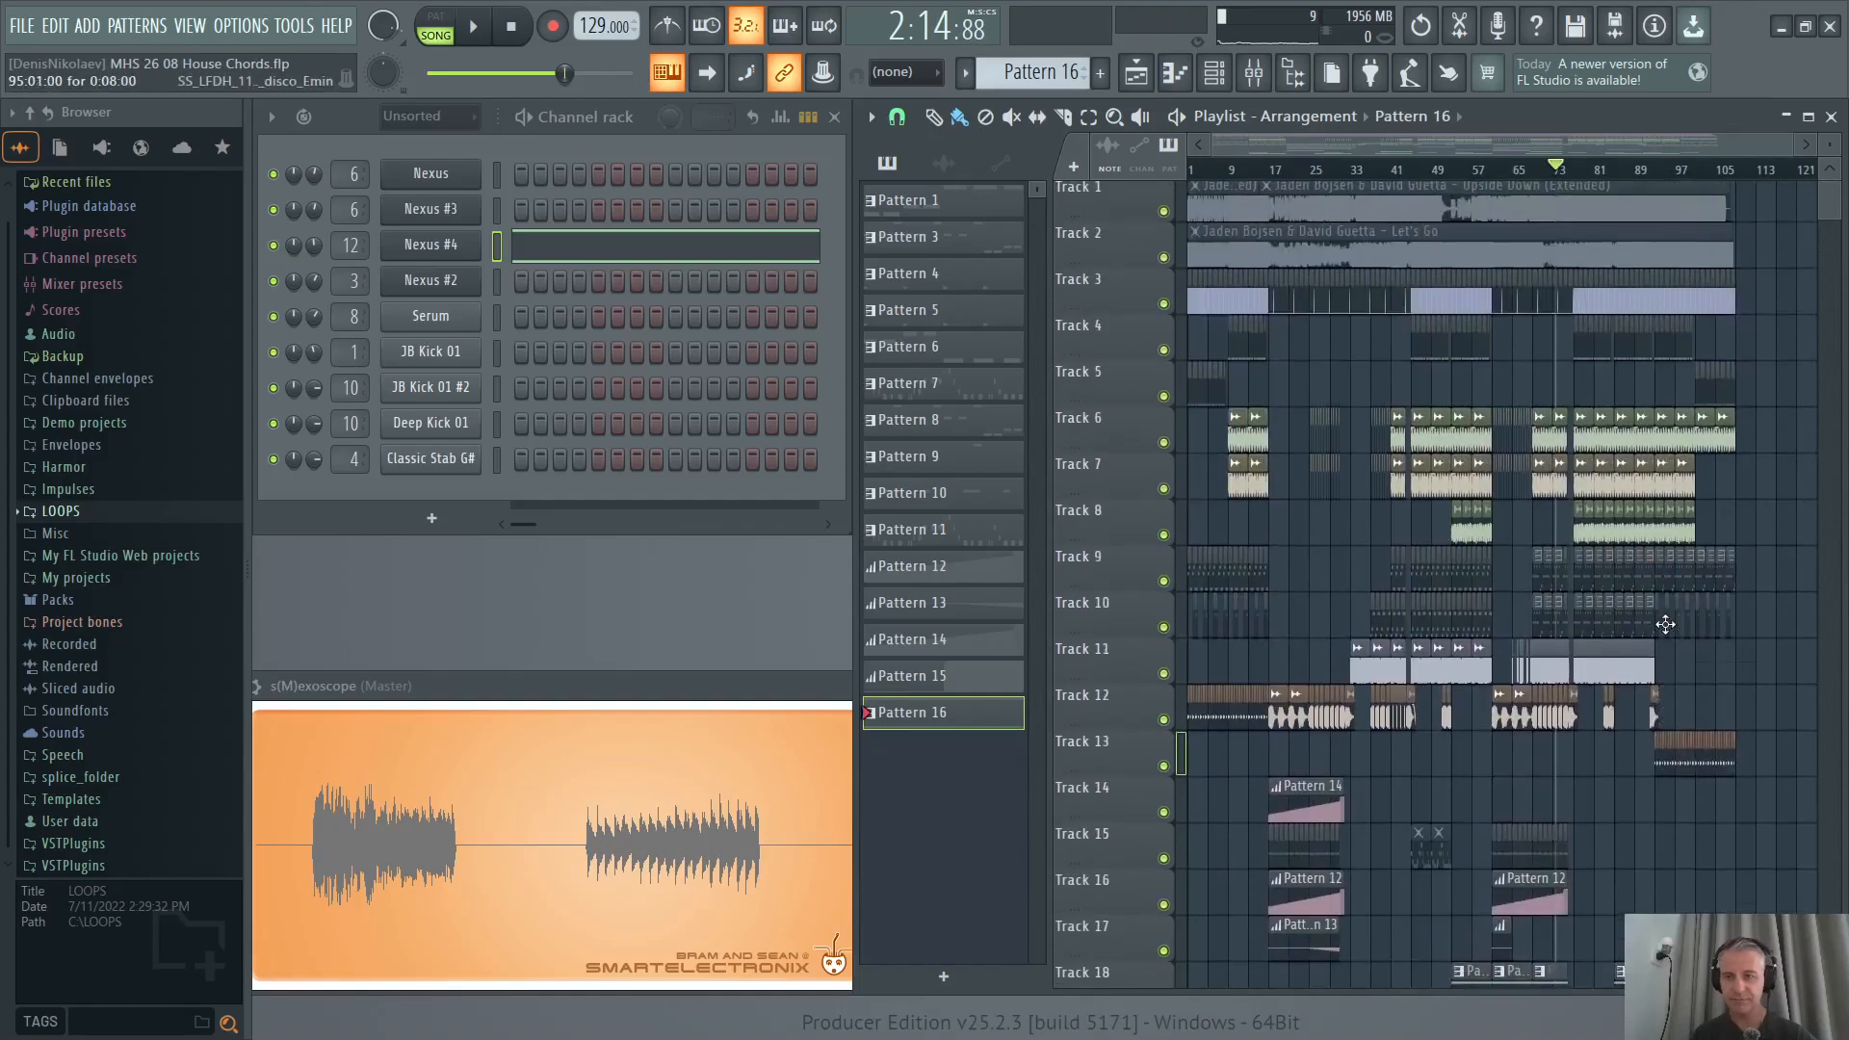
Maximize the playlist, return the song position to the start and show the whole arrangement from Track 1.
{"action": "left_click", "coordinate": [1808, 115]}
{"action": "left_click", "coordinate": [512, 26]}
{"action": "scroll", "coordinate": [1002, 770], "scroll_direction": "down", "scroll_amount": 3}
{"action": "scroll", "coordinate": [1006, 787], "scroll_direction": "up", "scroll_amount": 3}
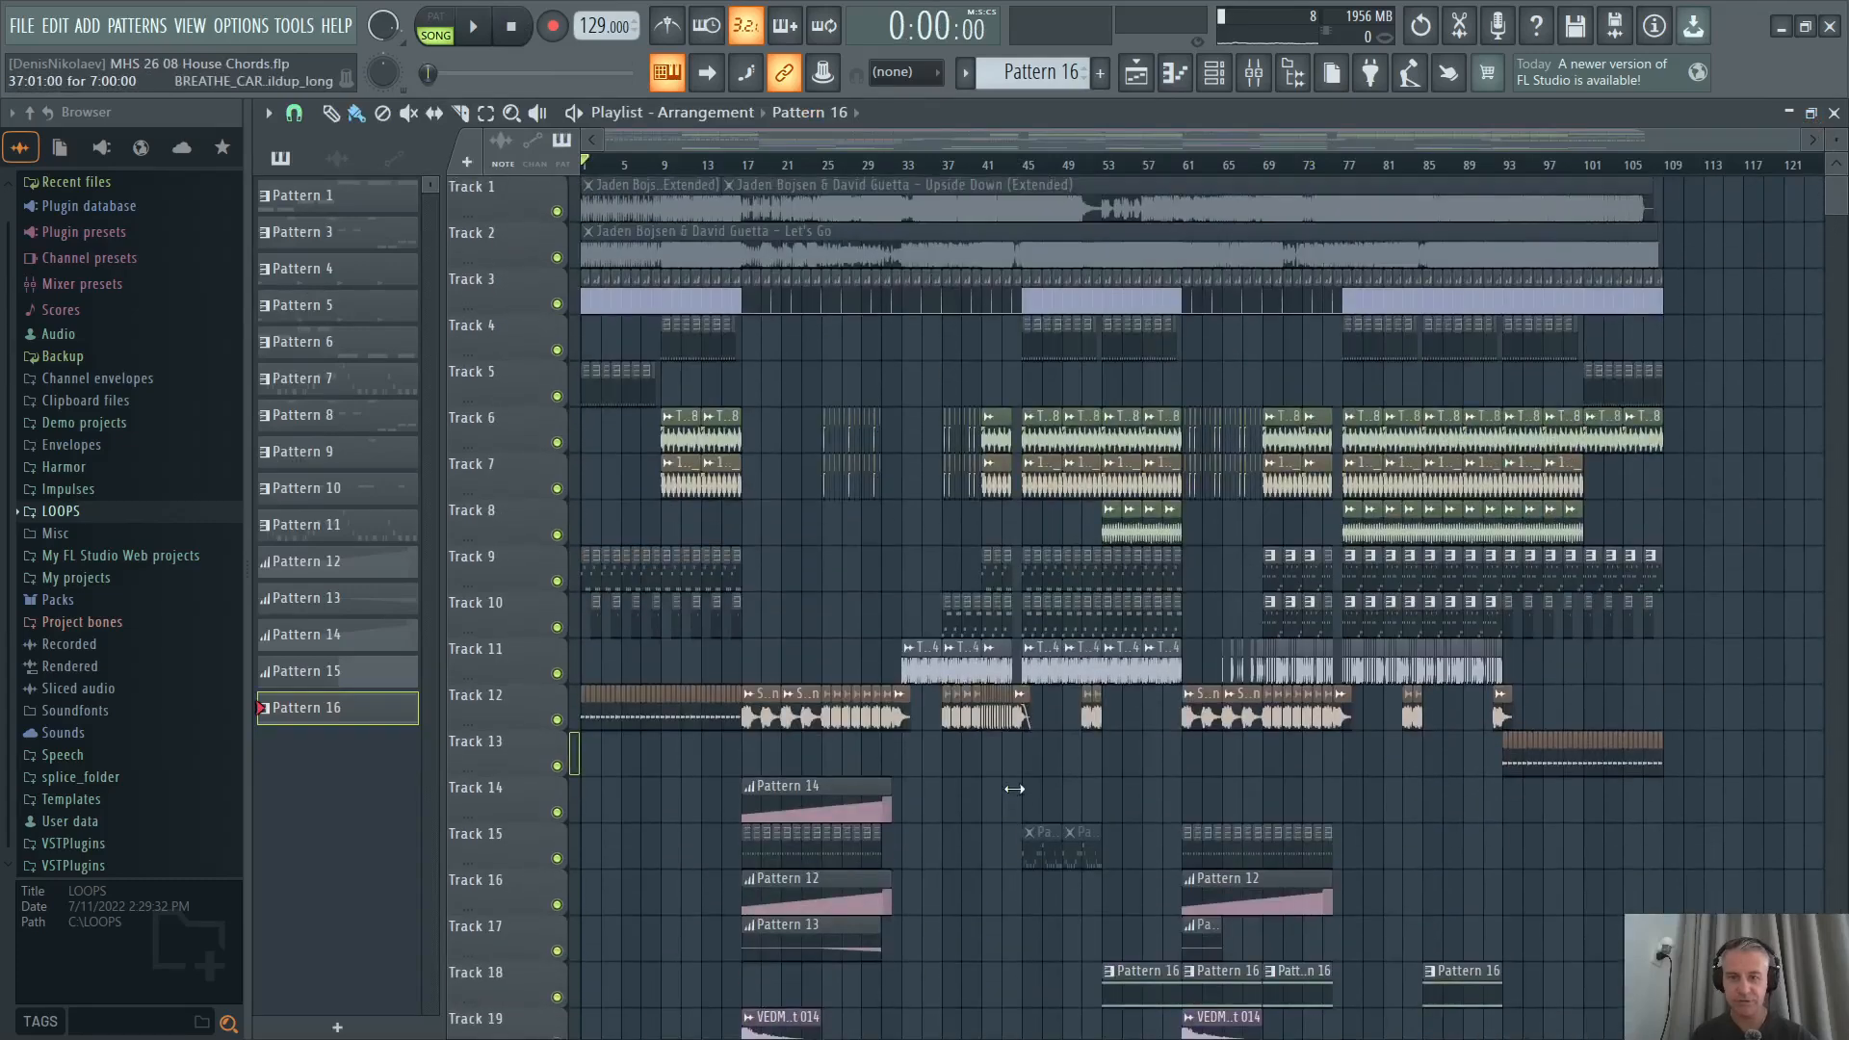
{"action": "scroll", "coordinate": [1015, 788], "scroll_direction": "down", "scroll_amount": 4}
{"action": "scroll", "coordinate": [492, 776], "scroll_direction": "up", "scroll_amount": 4}
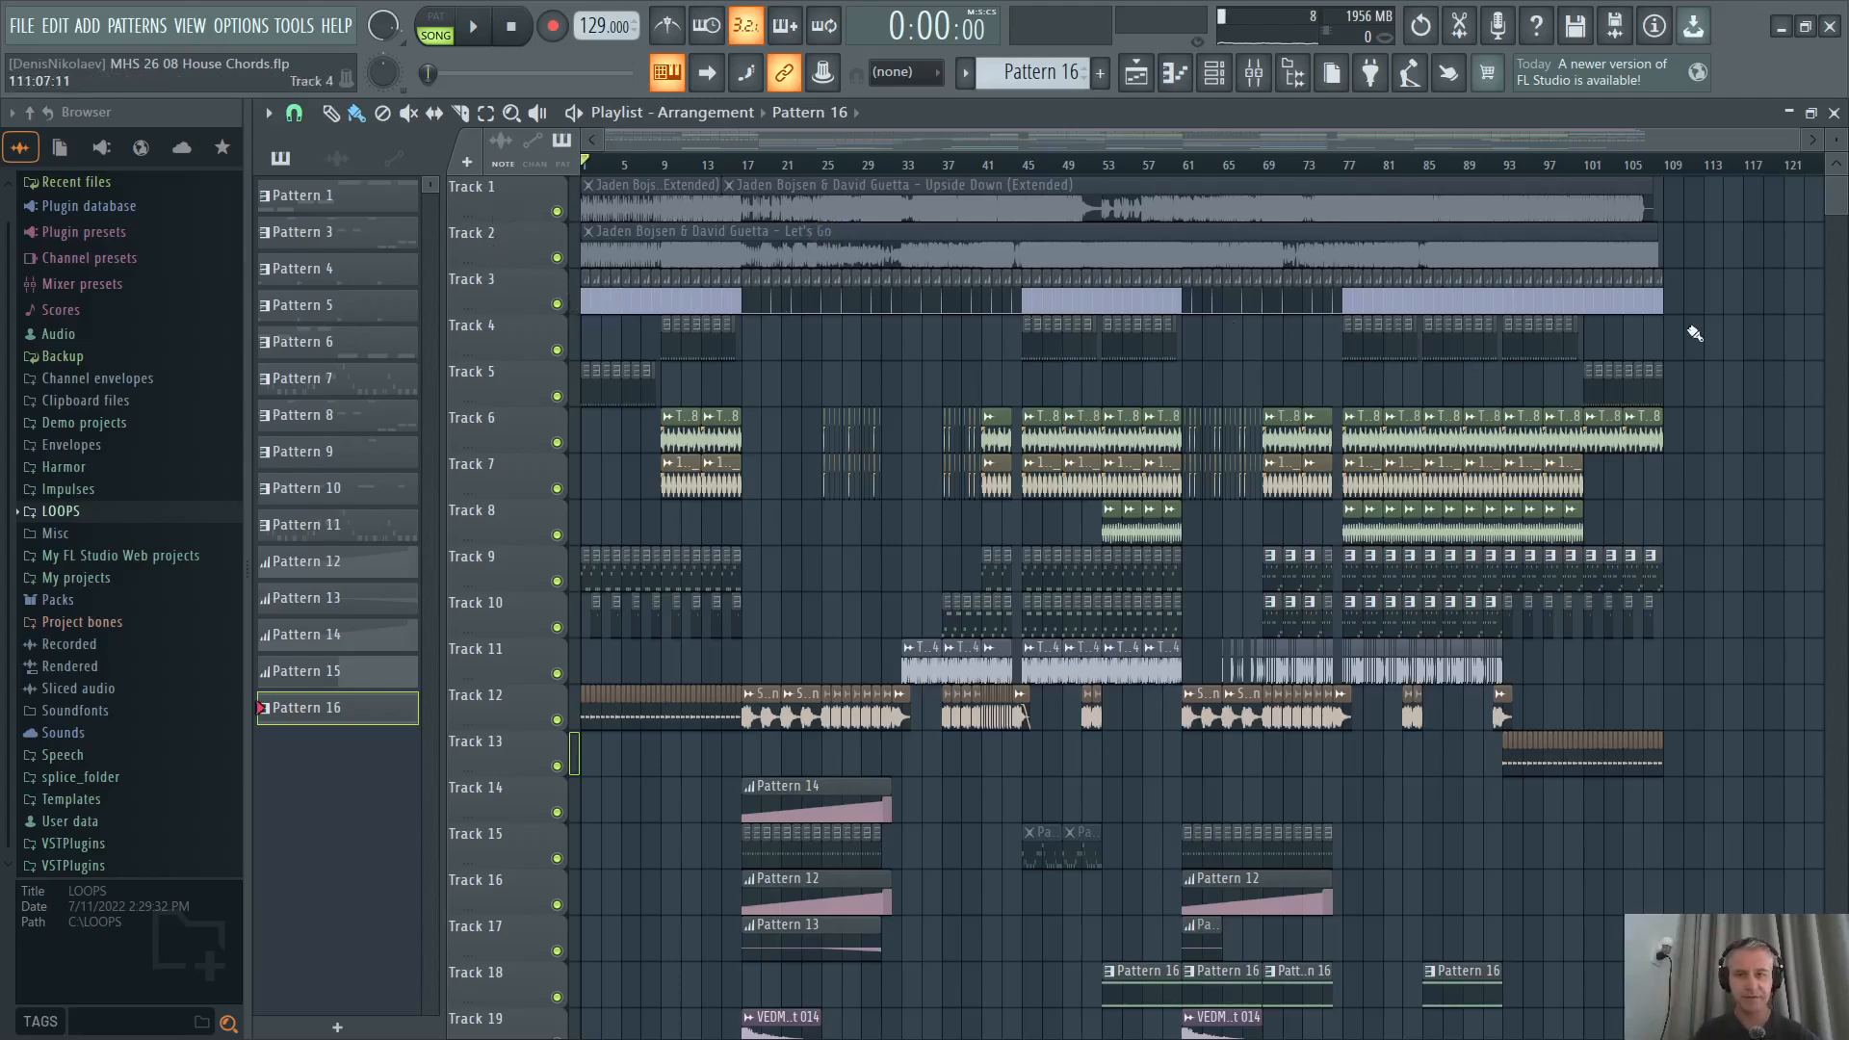
Examine the arrangement's layers from the reference songs on Tracks 1 and 2 down to the effects on Tracks 19 to 22.
{"action": "scroll", "coordinate": [1695, 333], "scroll_direction": "down", "scroll_amount": 8}
{"action": "left_click_drag", "start_coordinate": [1505, 389], "coordinate": [1684, 405]}
{"action": "scroll", "coordinate": [1581, 401], "scroll_direction": "up", "scroll_amount": 4}
{"action": "scroll", "coordinate": [1519, 429], "scroll_direction": "down", "scroll_amount": 4}
{"action": "left_click", "coordinate": [1547, 517]}
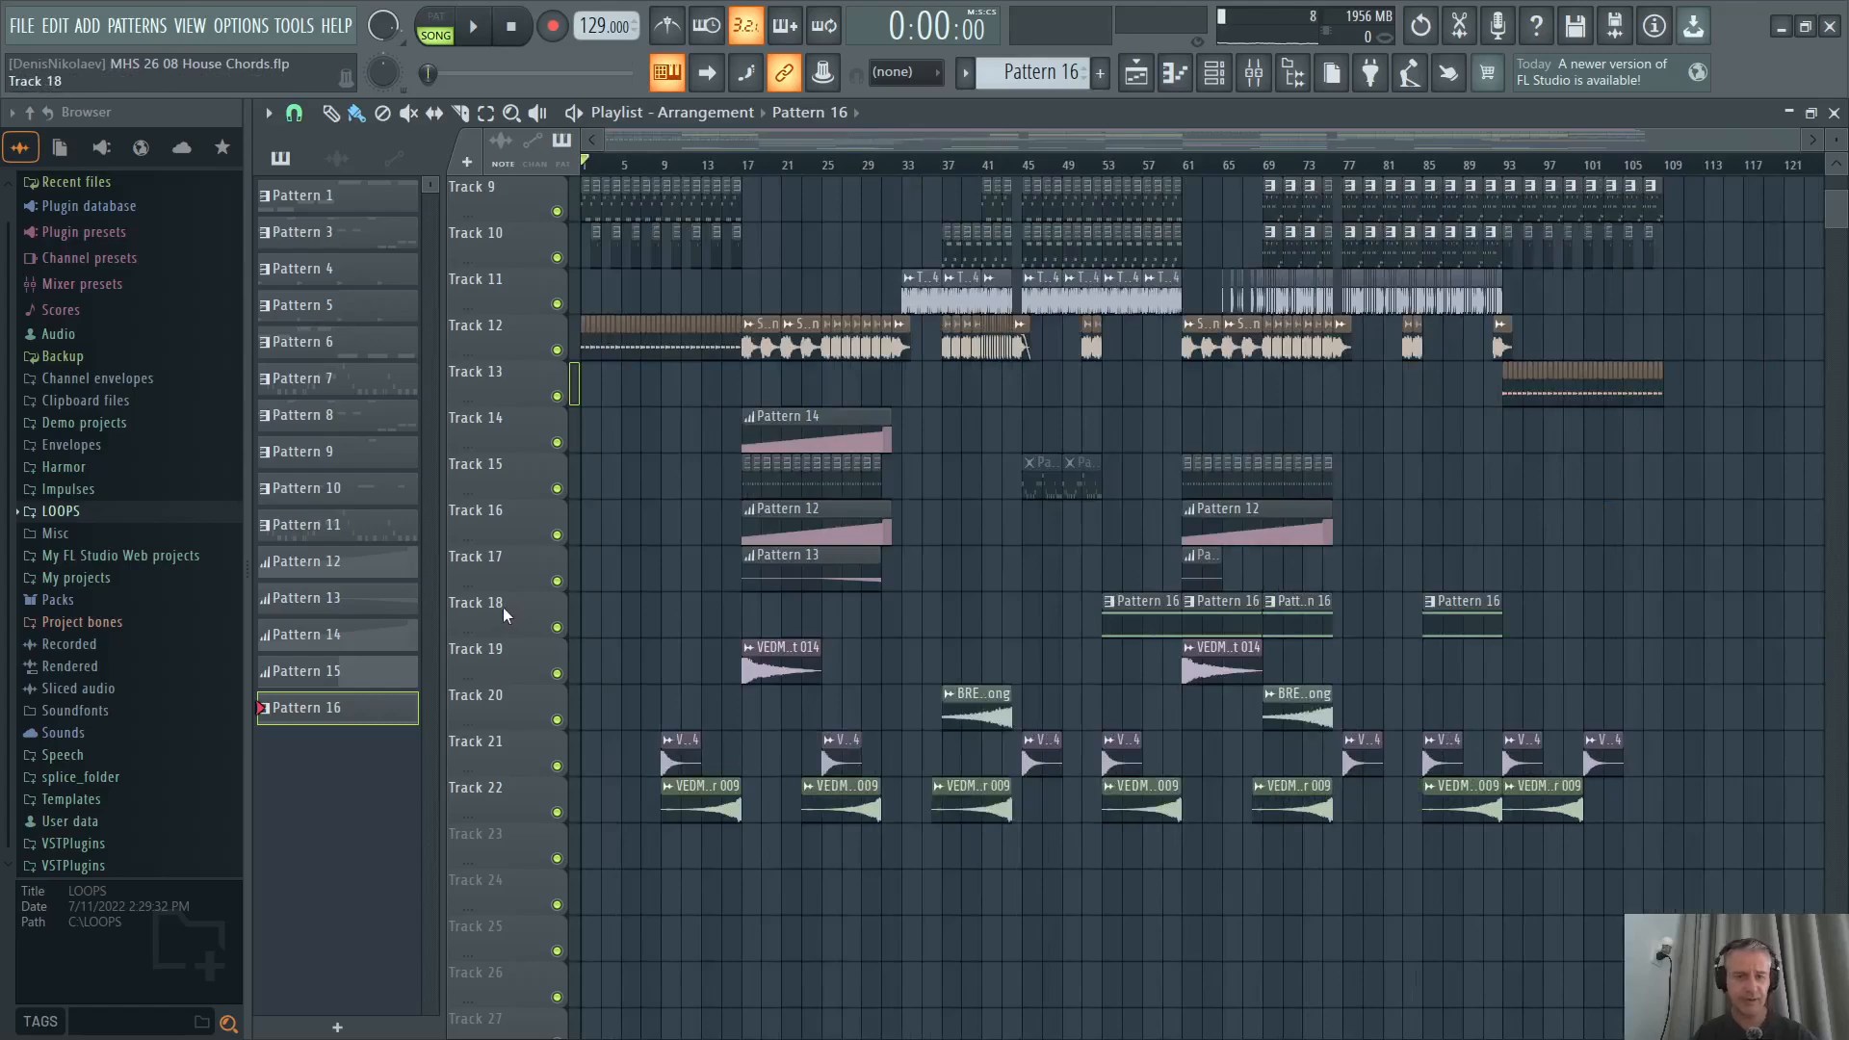
{"action": "scroll", "coordinate": [503, 607], "scroll_direction": "up", "scroll_amount": 8}
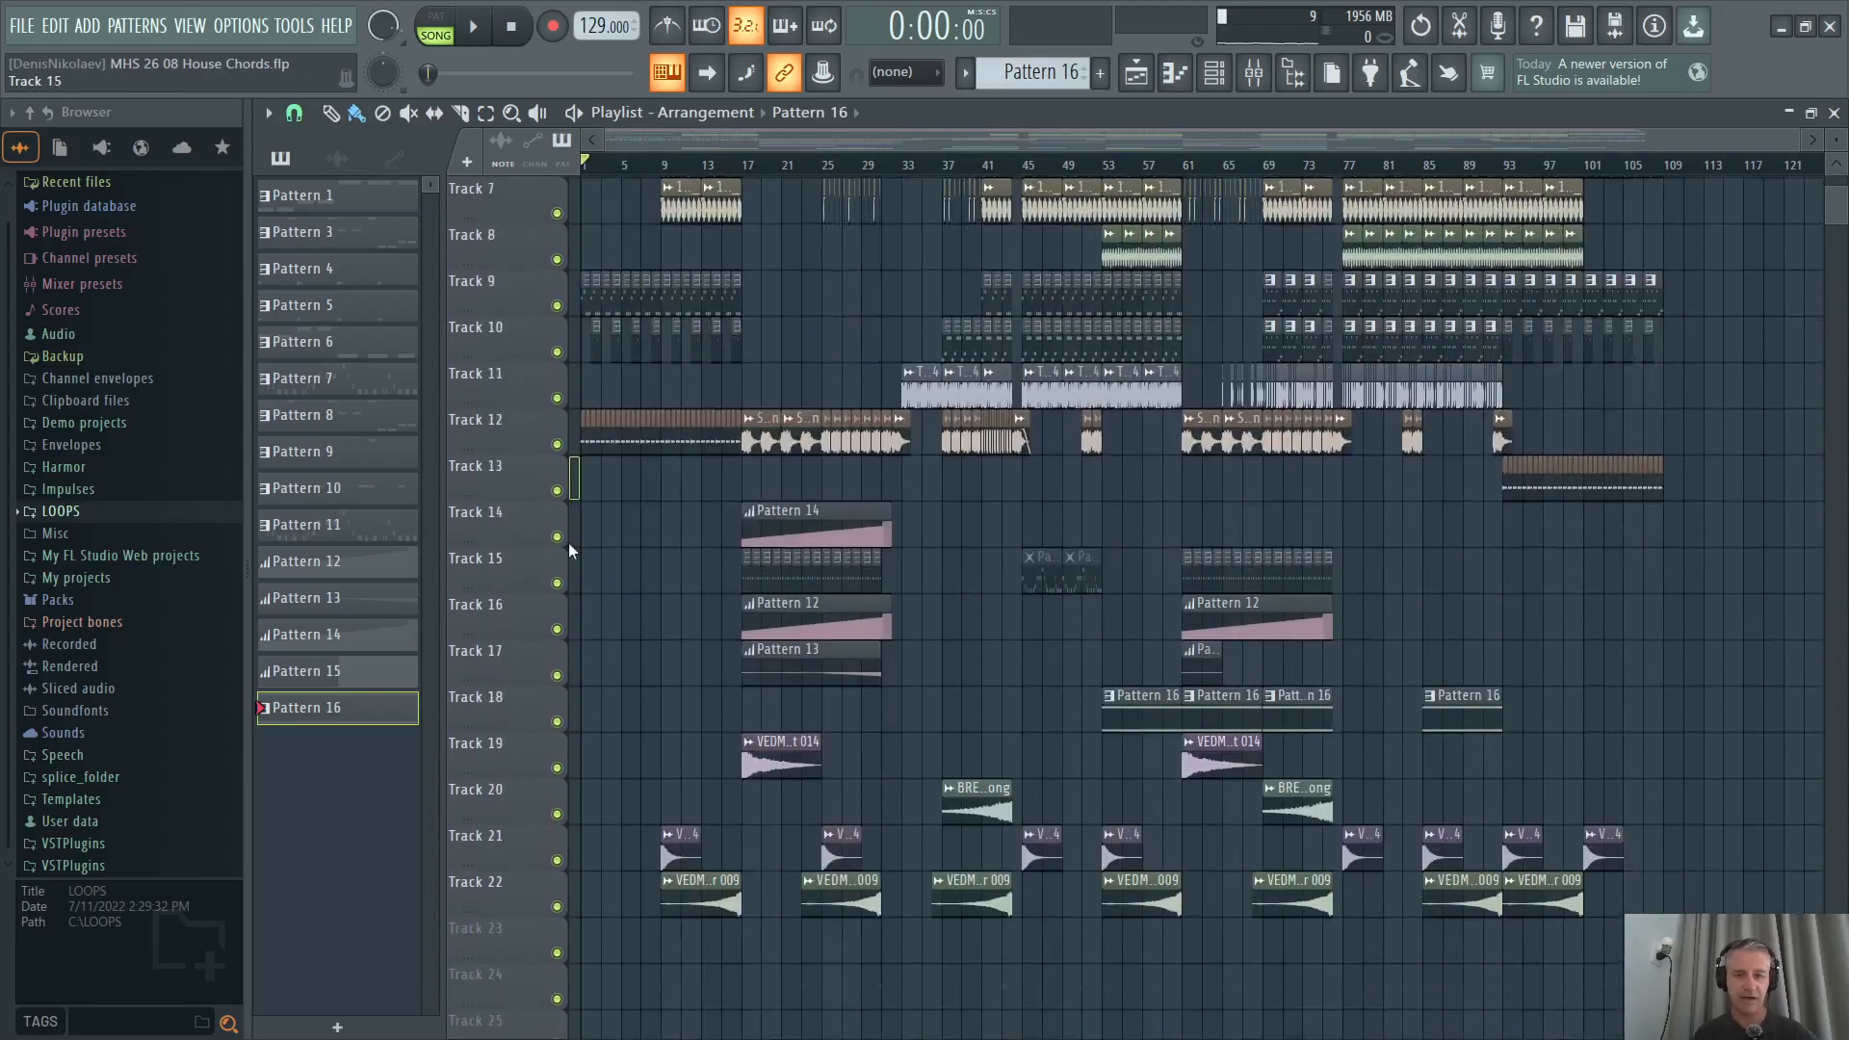
{"action": "scroll", "coordinate": [510, 383], "scroll_direction": "up", "scroll_amount": 2}
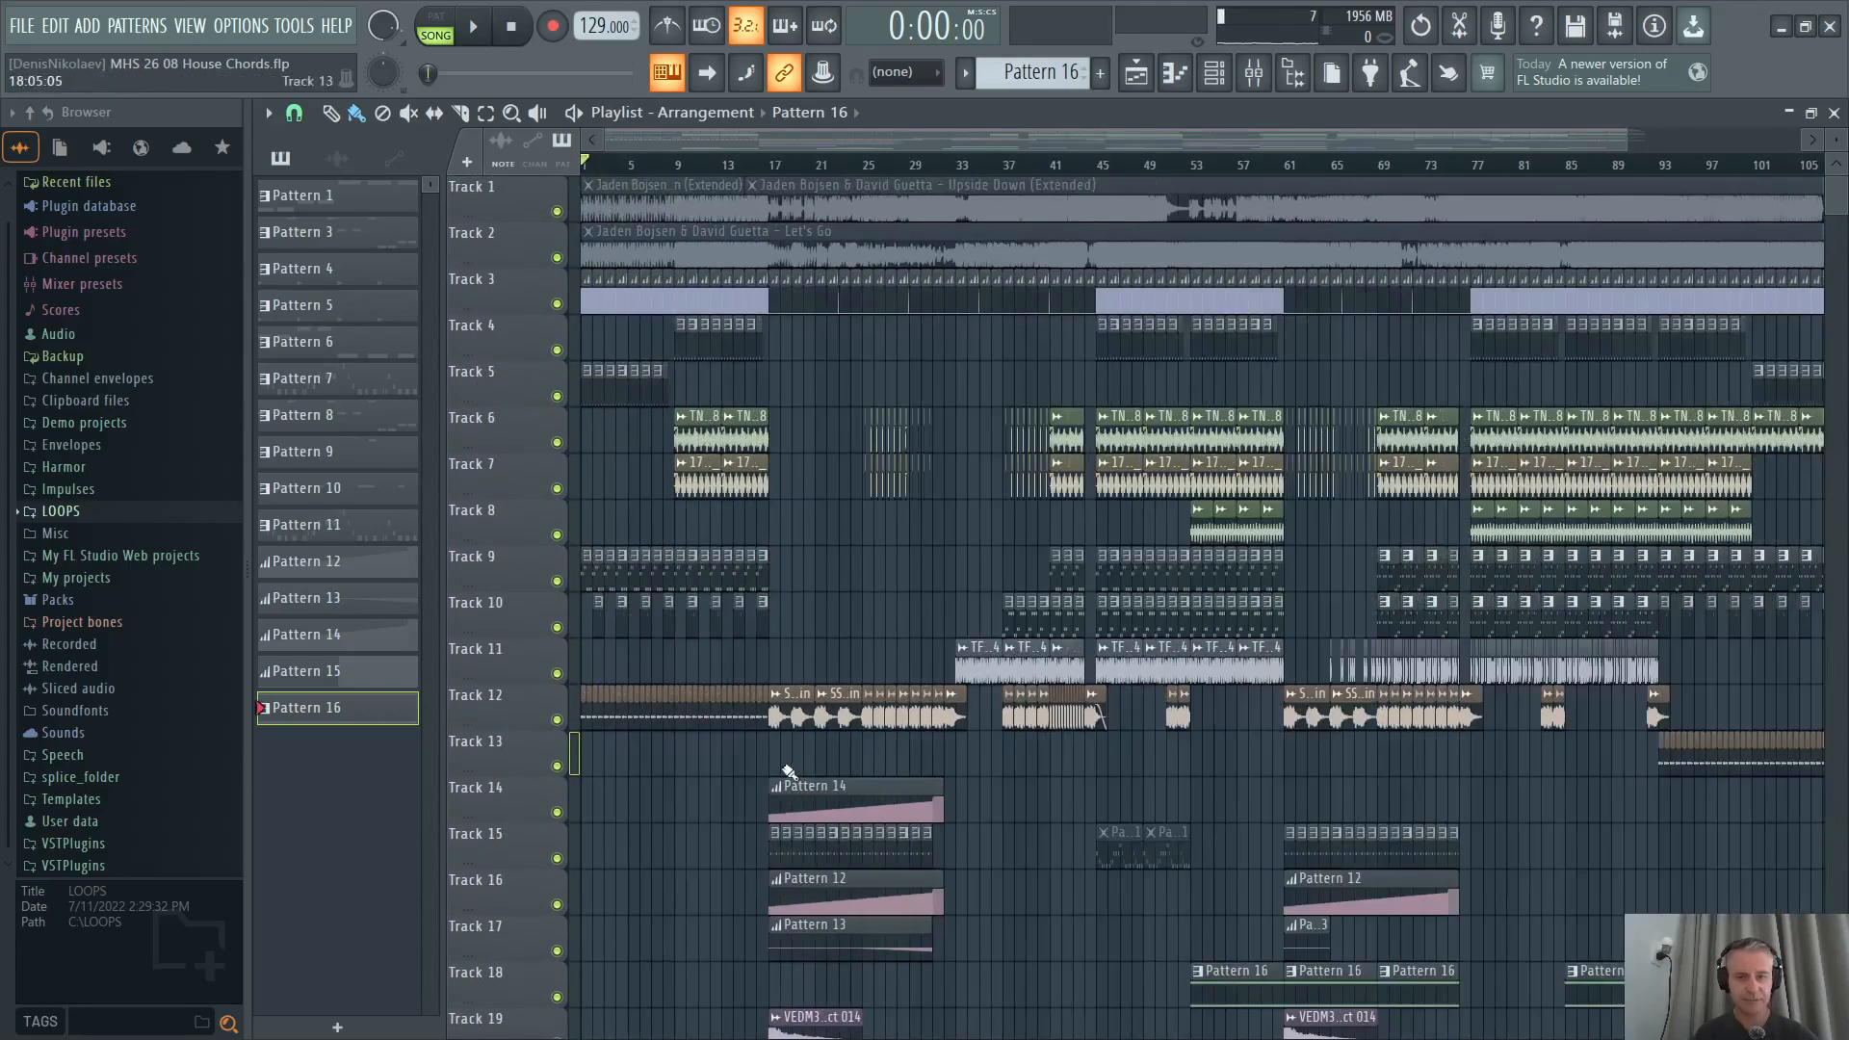
{"action": "scroll", "coordinate": [797, 804], "scroll_direction": "down", "scroll_amount": 4}
{"action": "scroll", "coordinate": [788, 724], "scroll_direction": "up", "scroll_amount": 4}
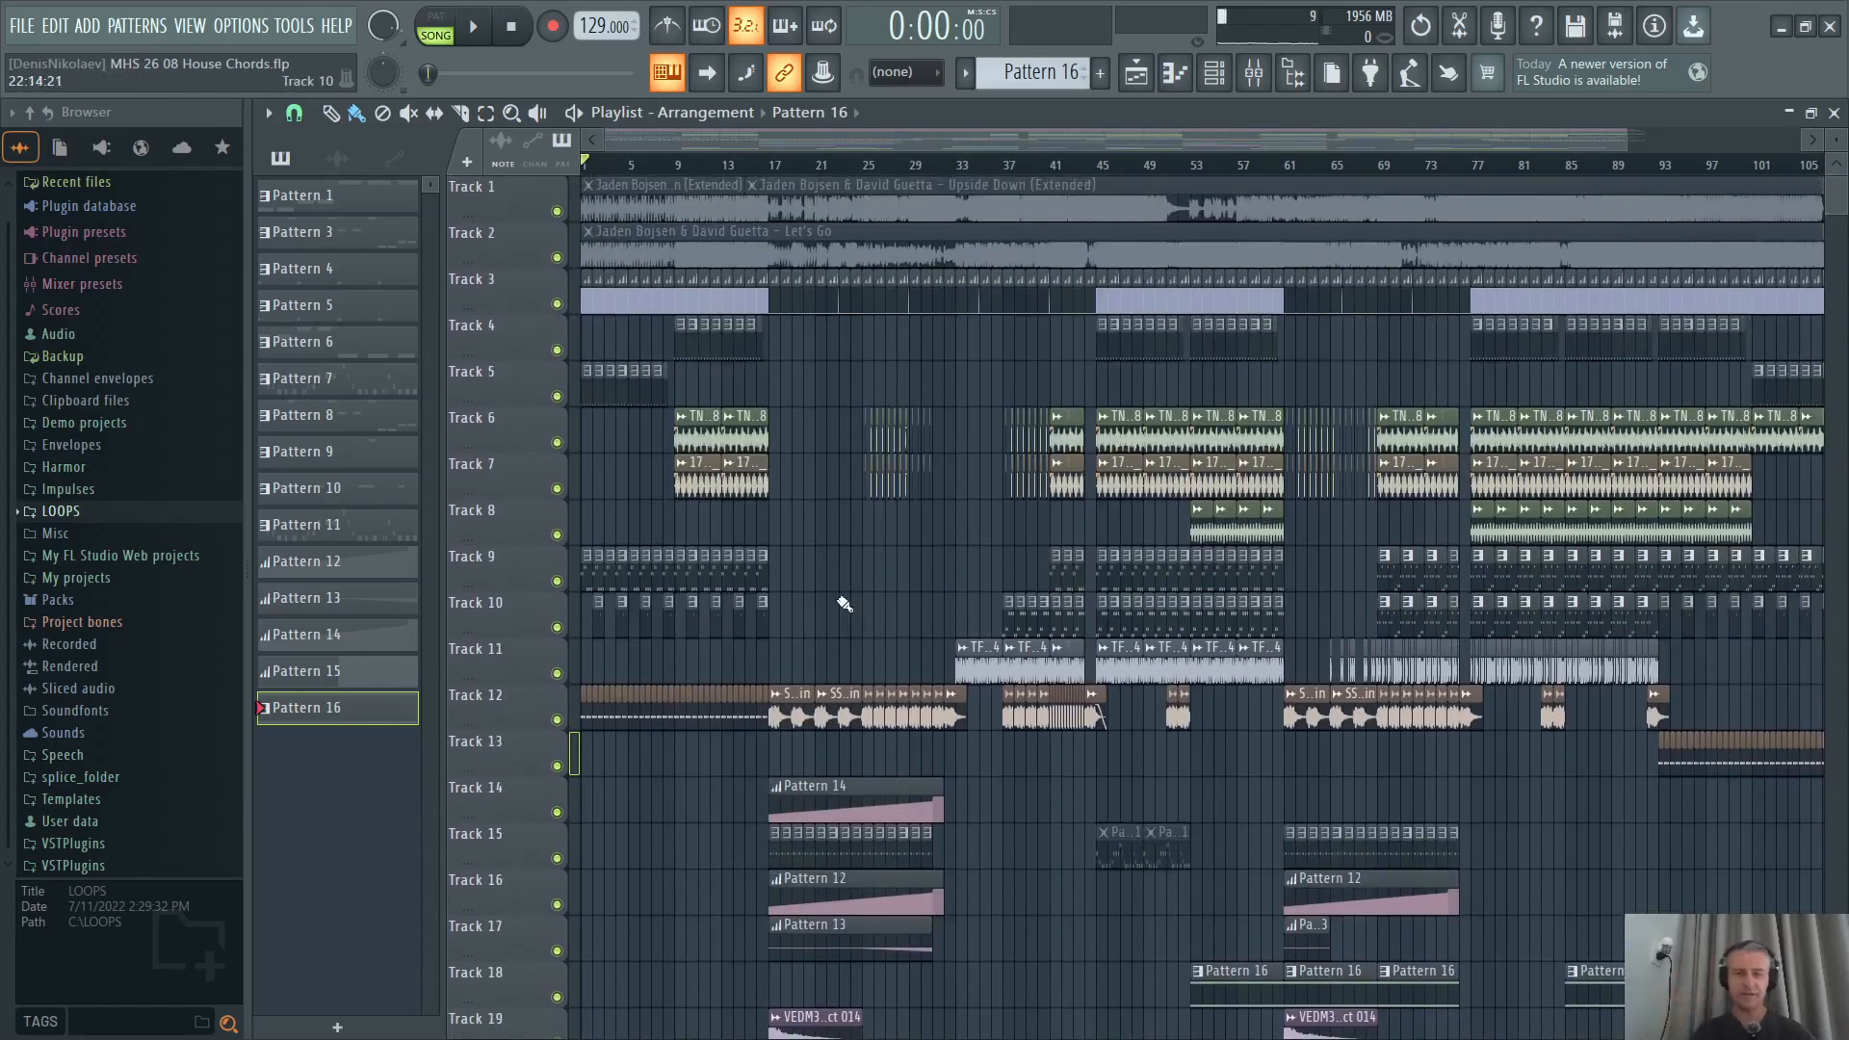
{"action": "scroll", "coordinate": [877, 571], "scroll_direction": "up", "scroll_amount": 4}
{"action": "scroll", "coordinate": [877, 571], "scroll_direction": "down", "scroll_amount": 2}
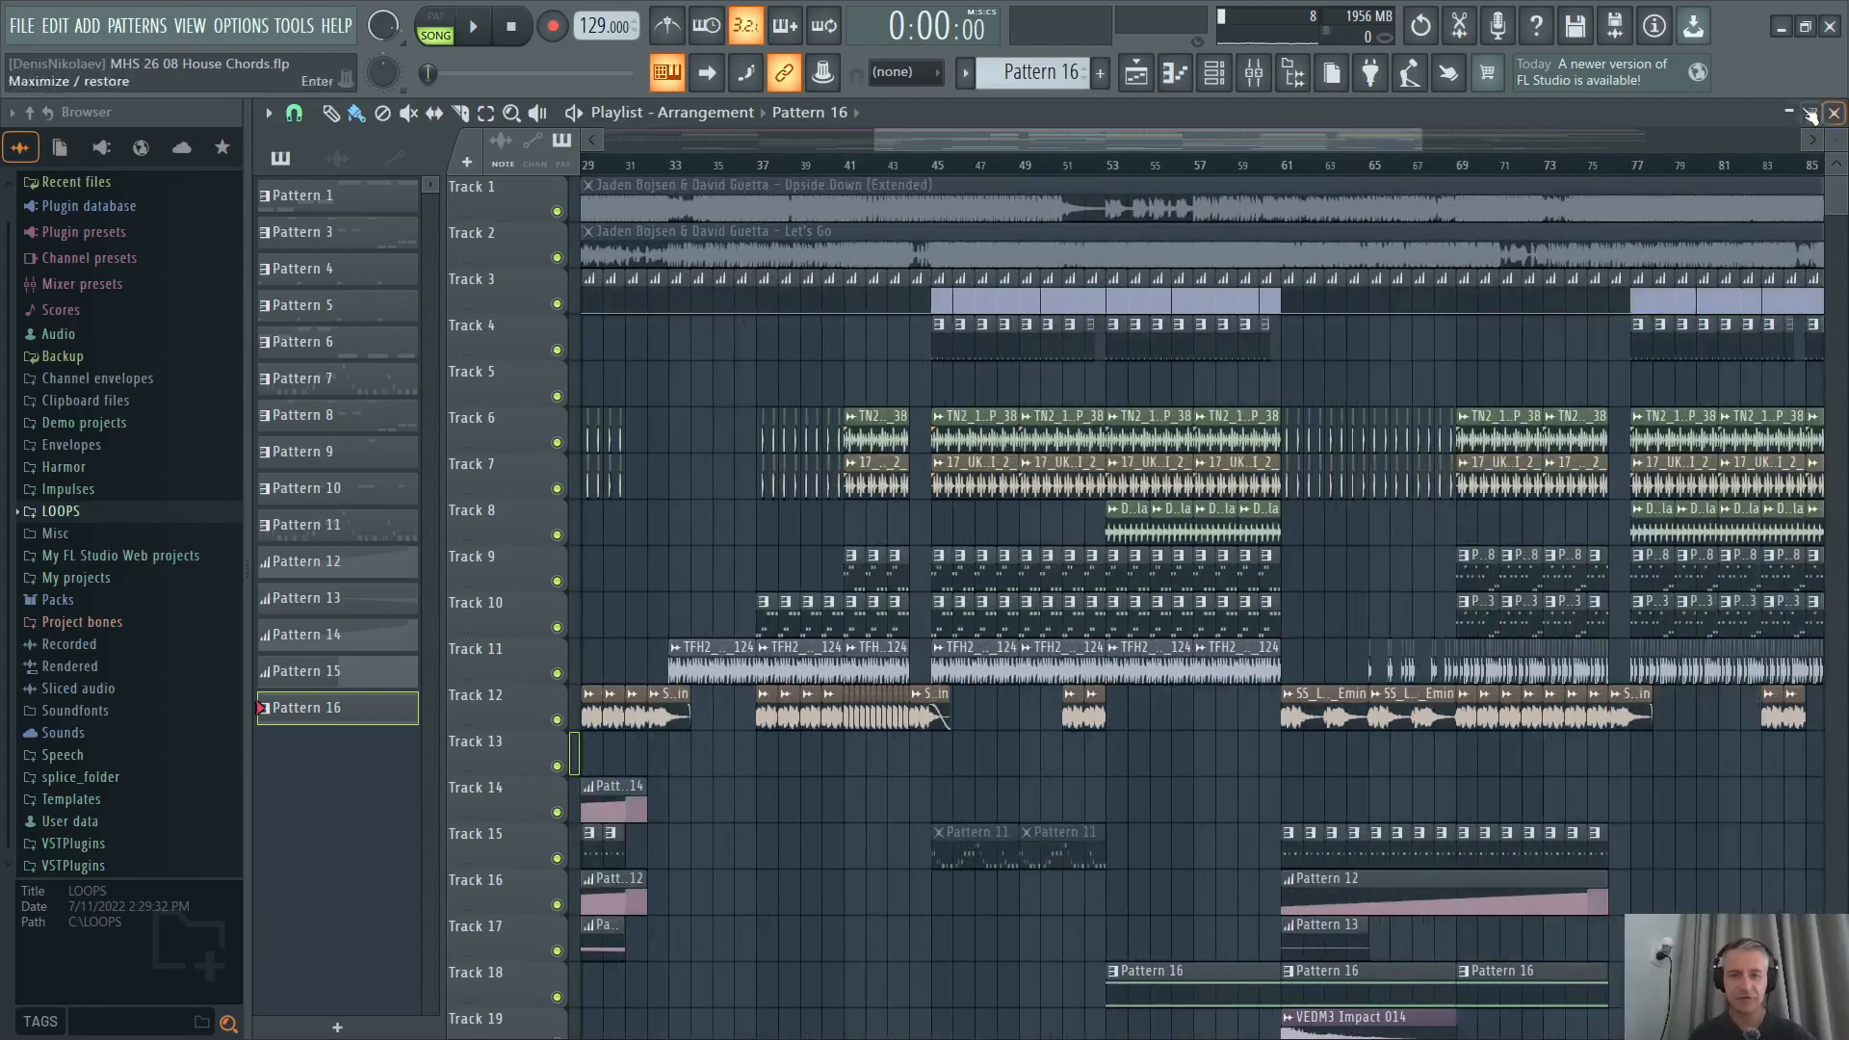
{"action": "double_click", "coordinate": [1714, 114]}
{"action": "scroll", "coordinate": [1424, 550], "scroll_direction": "up", "scroll_amount": 2}
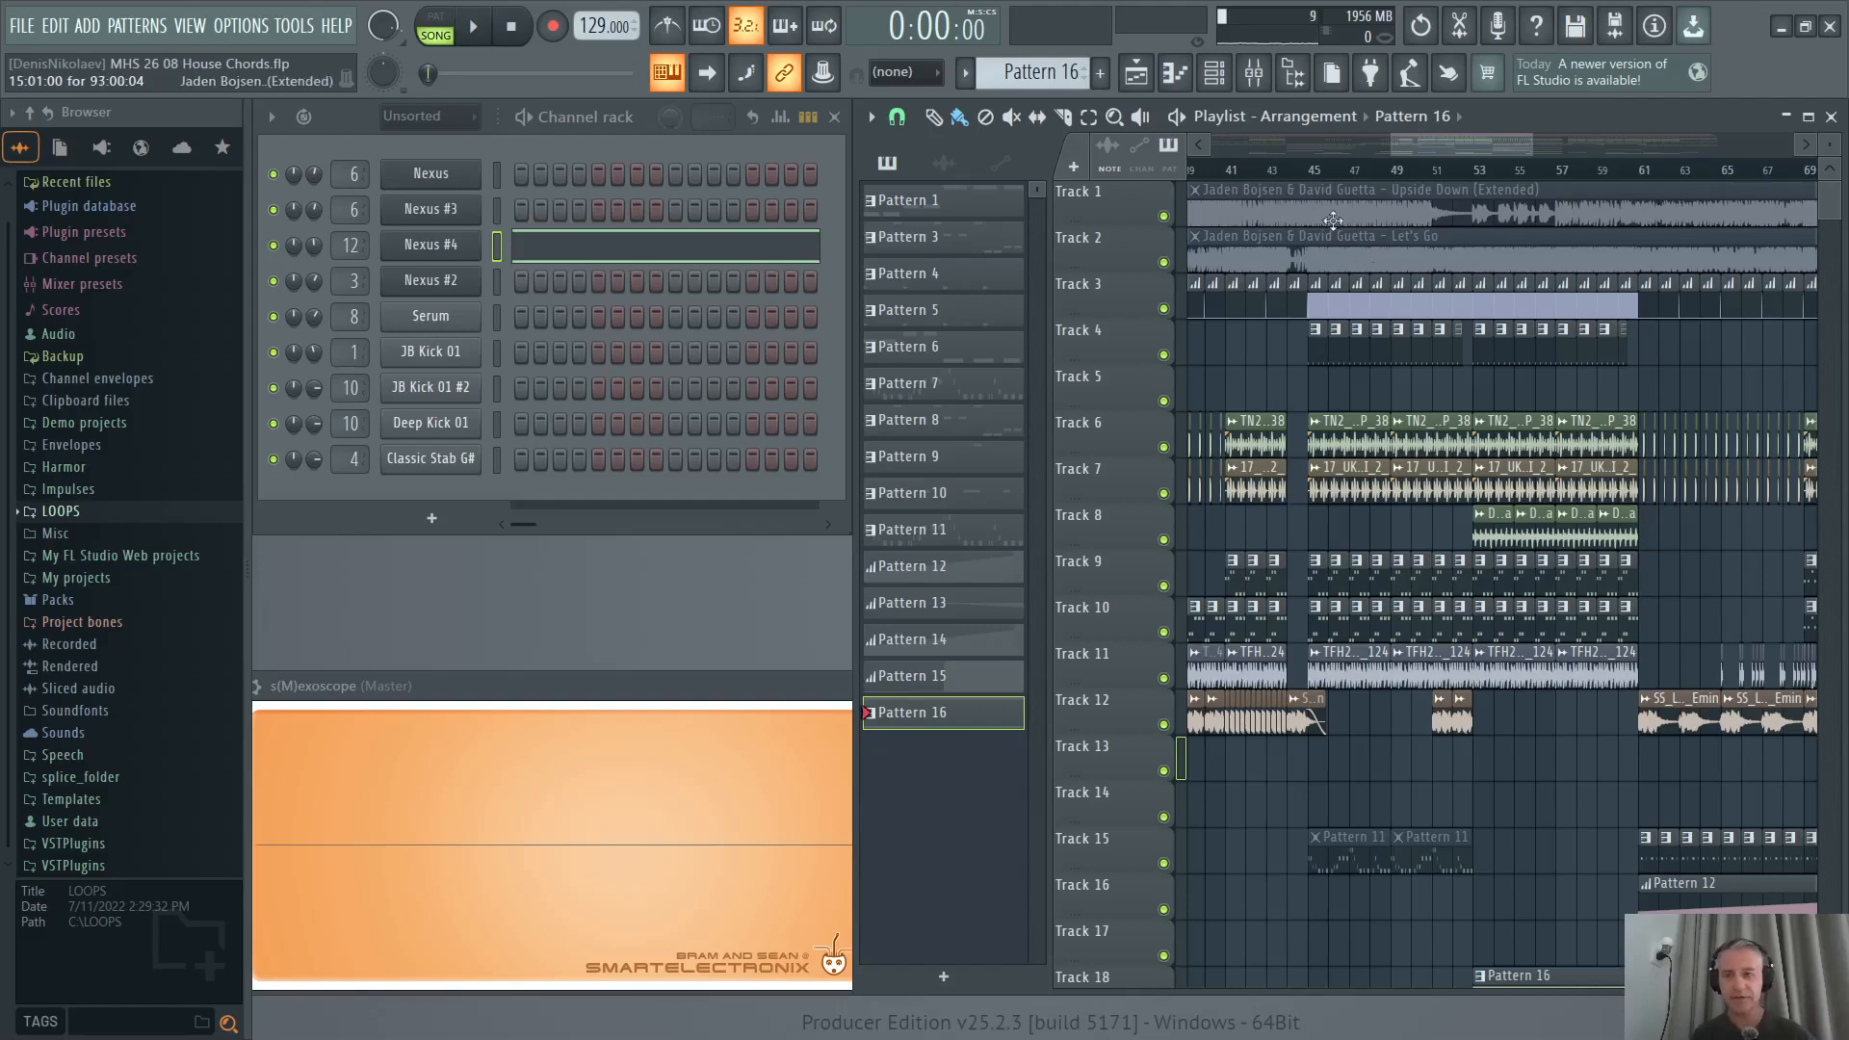
{"action": "left_click", "coordinate": [1815, 116]}
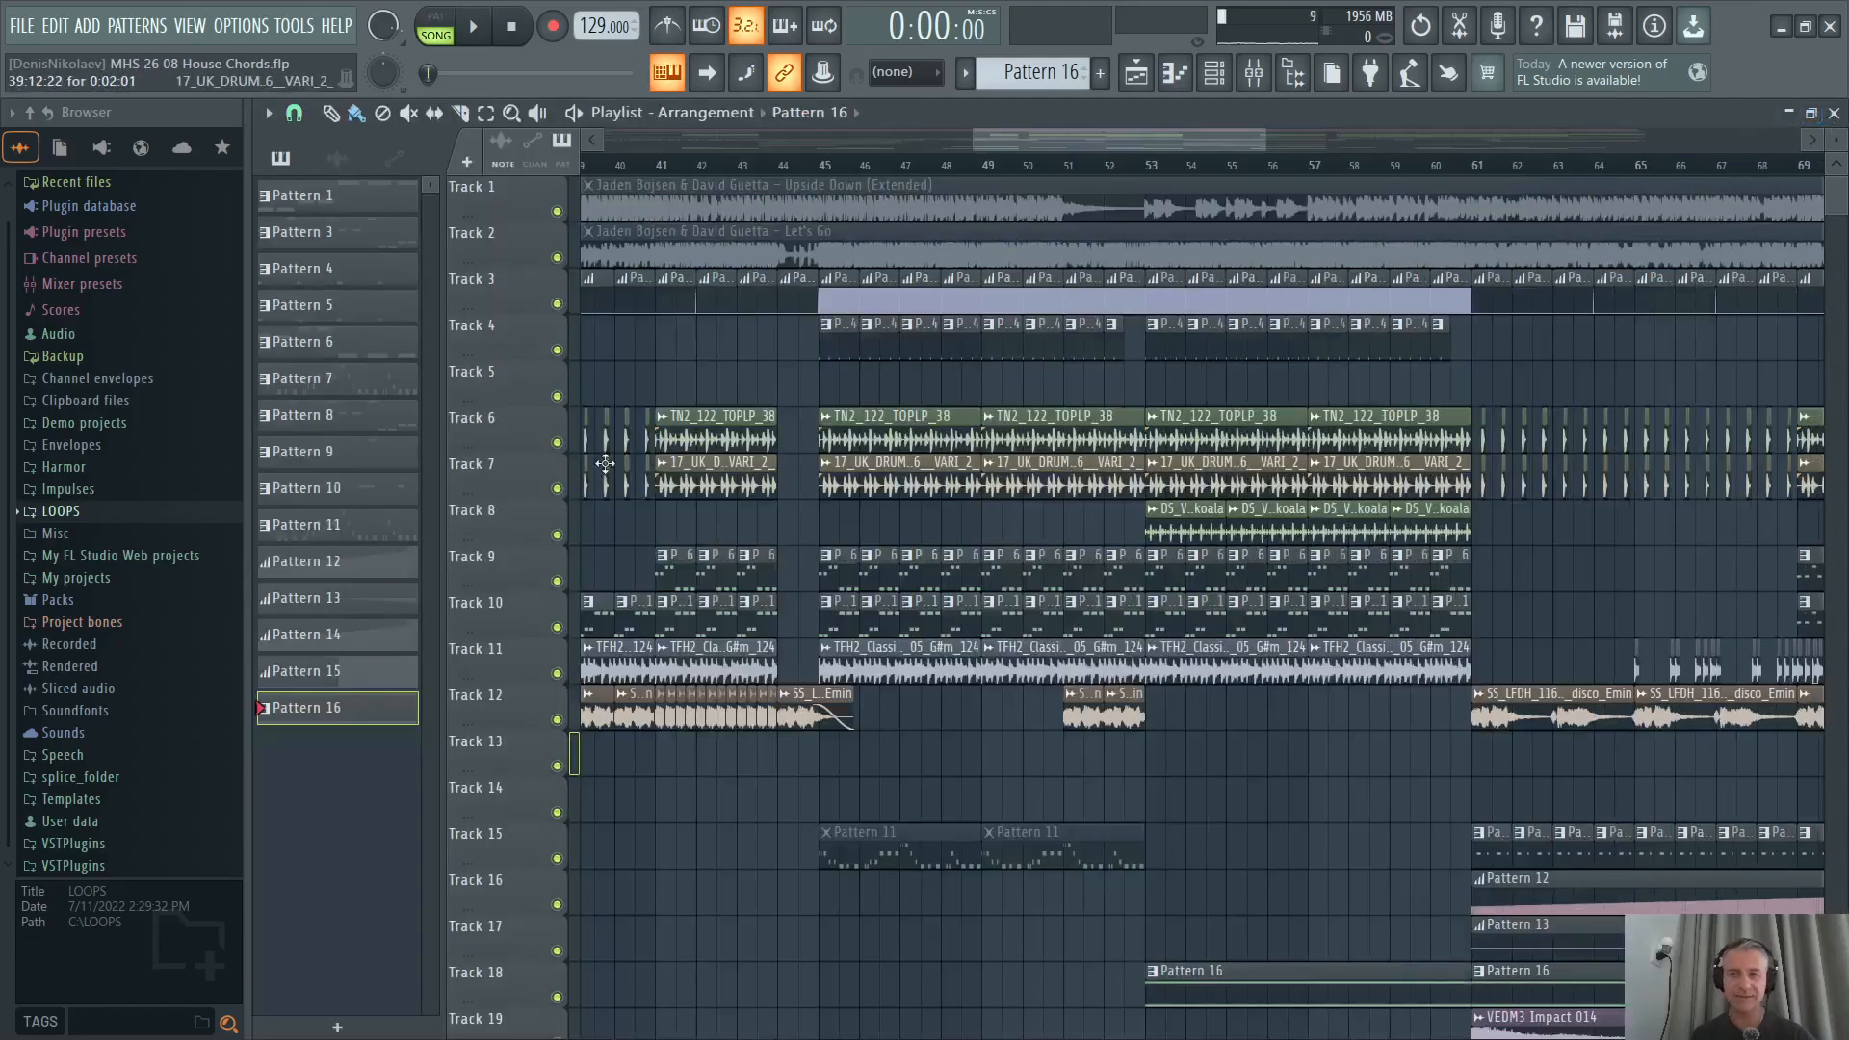
{"action": "scroll", "coordinate": [632, 504], "scroll_direction": "down", "scroll_amount": 6}
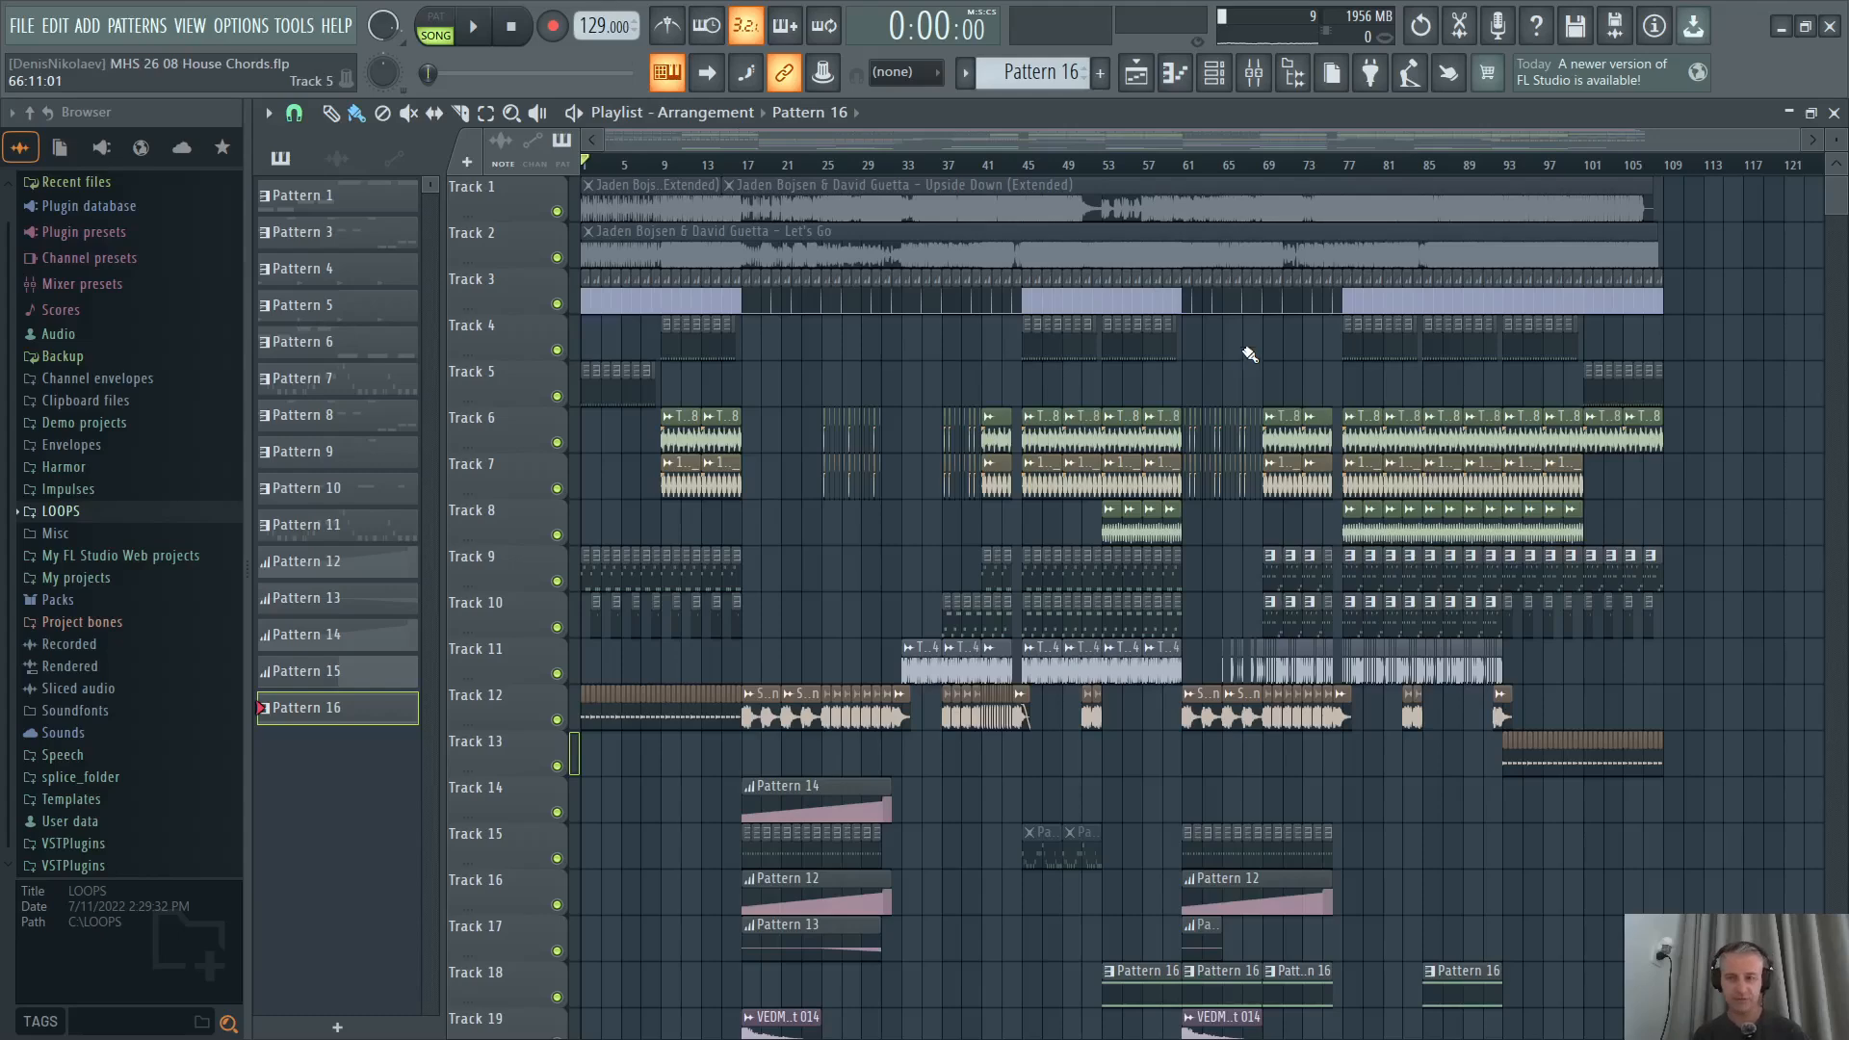
{"action": "left_click", "coordinate": [1811, 112]}
{"action": "scroll", "coordinate": [1611, 668], "scroll_direction": "up", "scroll_amount": 1}
{"action": "scroll", "coordinate": [1461, 242], "scroll_direction": "down", "scroll_amount": 3}
{"action": "scroll", "coordinate": [1438, 552], "scroll_direction": "up", "scroll_amount": 1}
{"action": "scroll", "coordinate": [1438, 552], "scroll_direction": "up", "scroll_amount": 3}
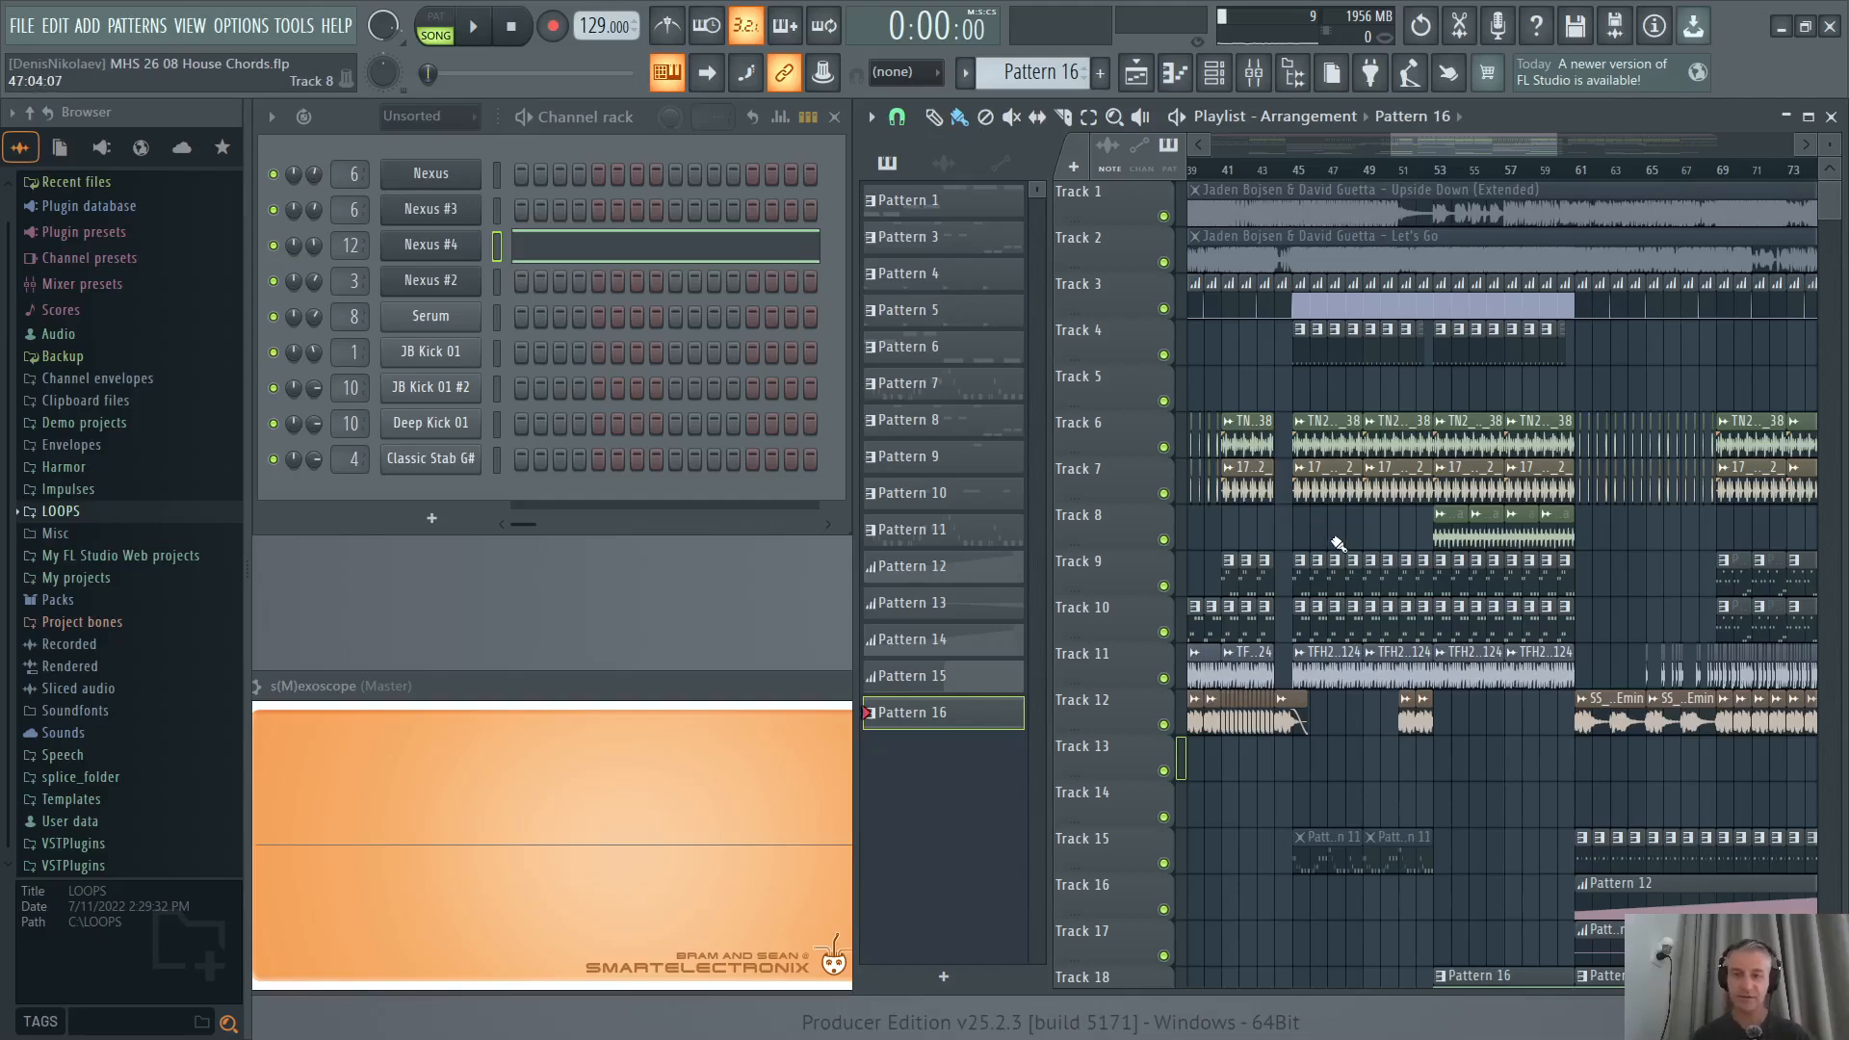
{"action": "left_click", "coordinate": [1809, 115]}
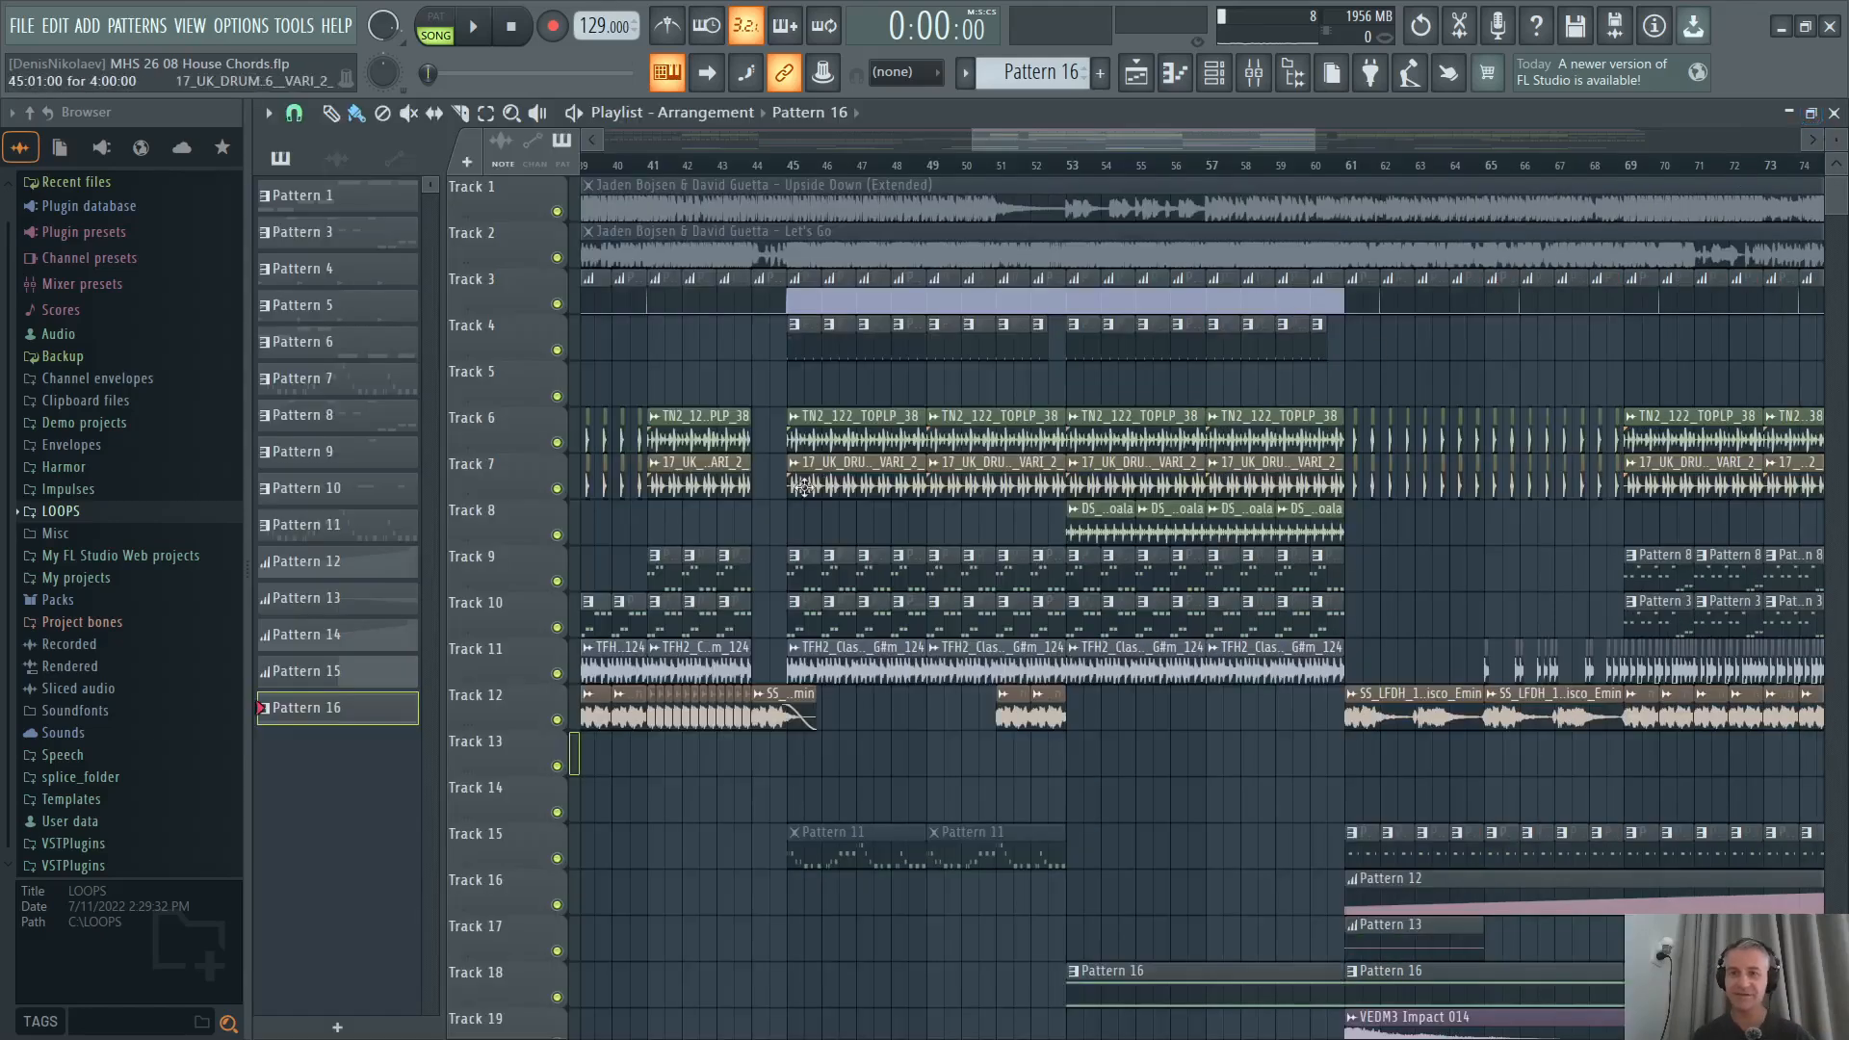
{"action": "scroll", "coordinate": [944, 558], "scroll_direction": "down", "scroll_amount": 4}
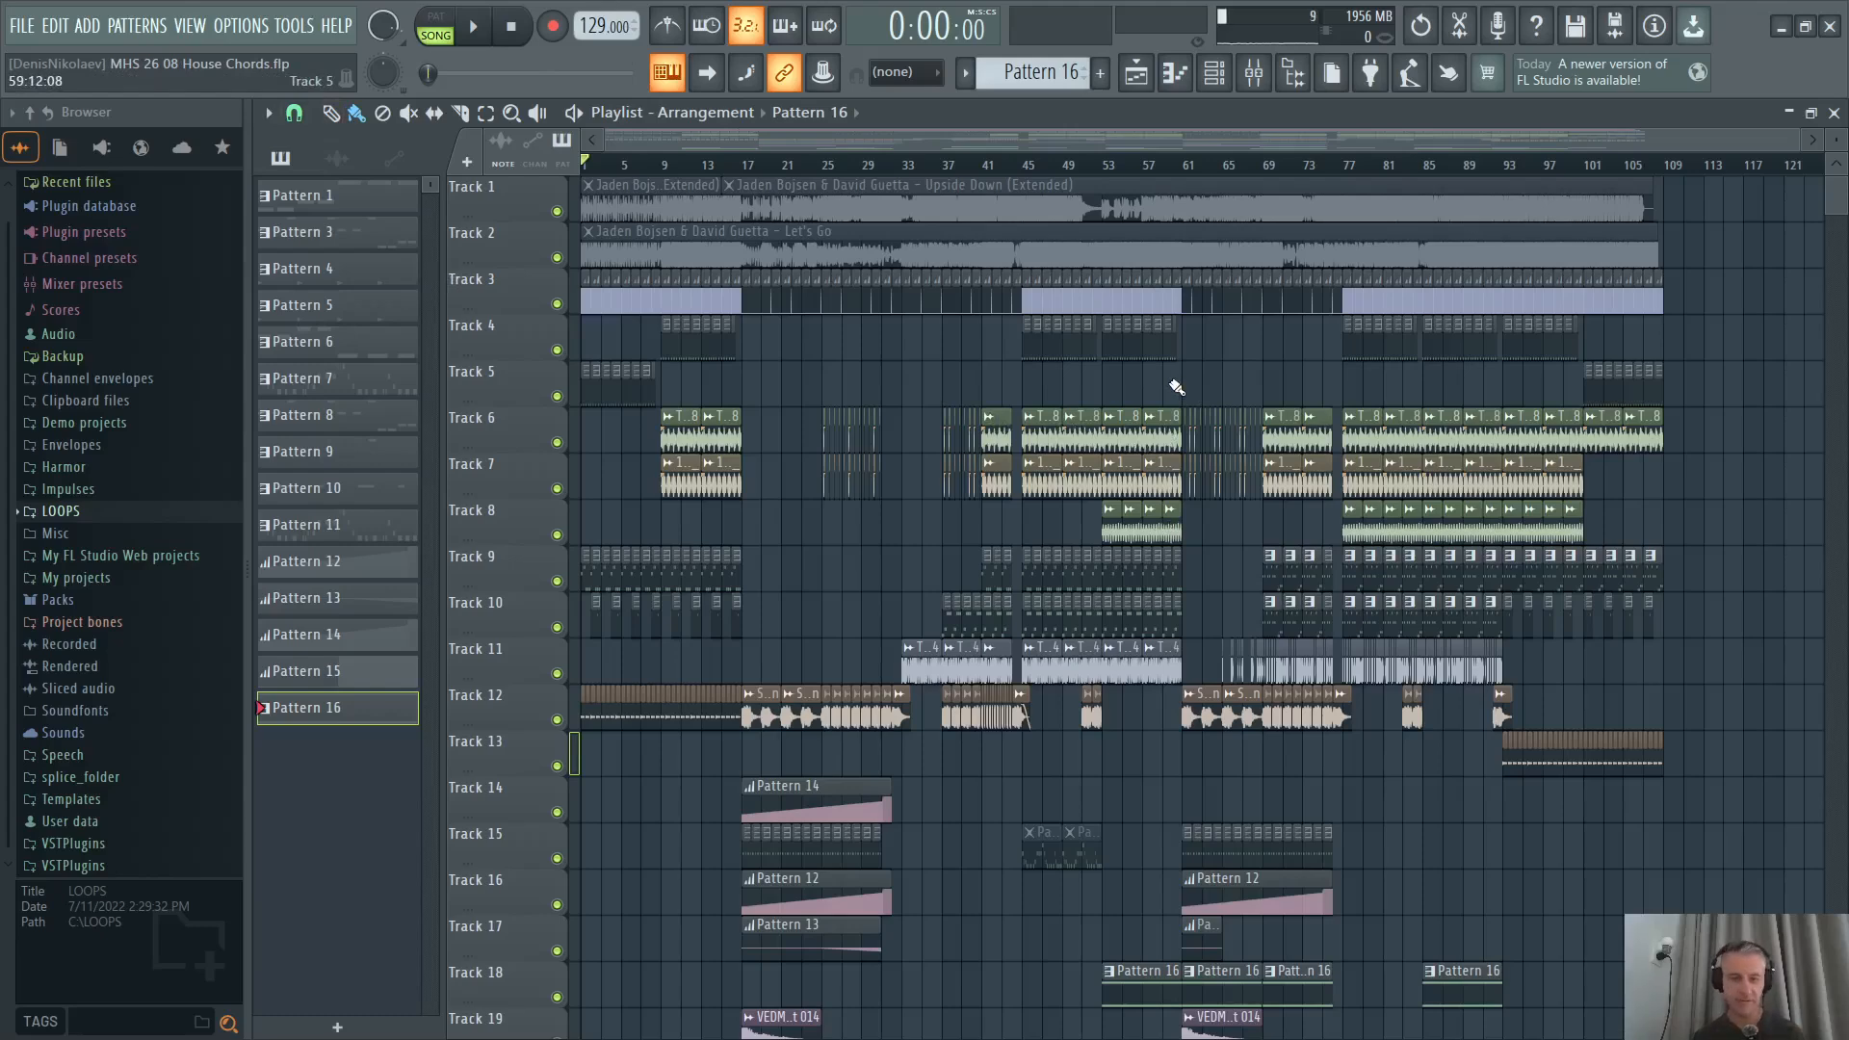
{"action": "scroll", "coordinate": [805, 379], "scroll_direction": "up", "scroll_amount": 3}
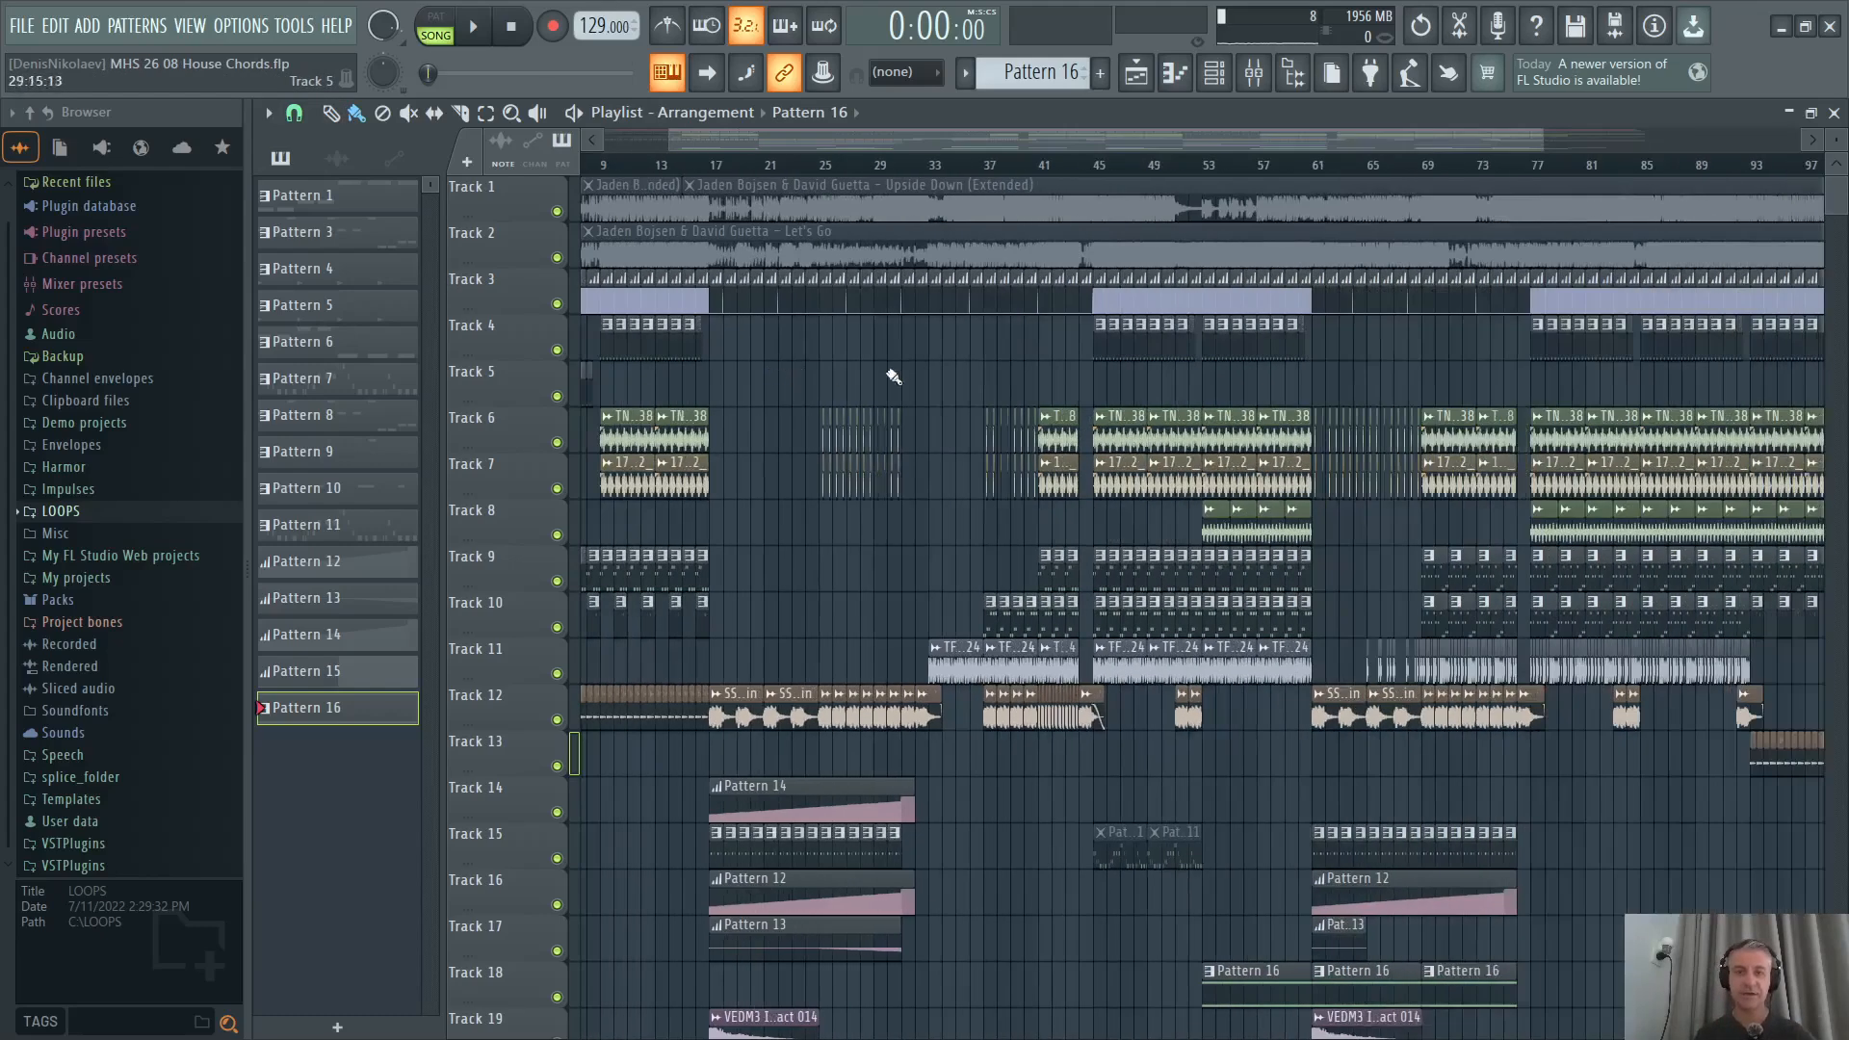
{"action": "scroll", "coordinate": [963, 372], "scroll_direction": "down", "scroll_amount": 3}
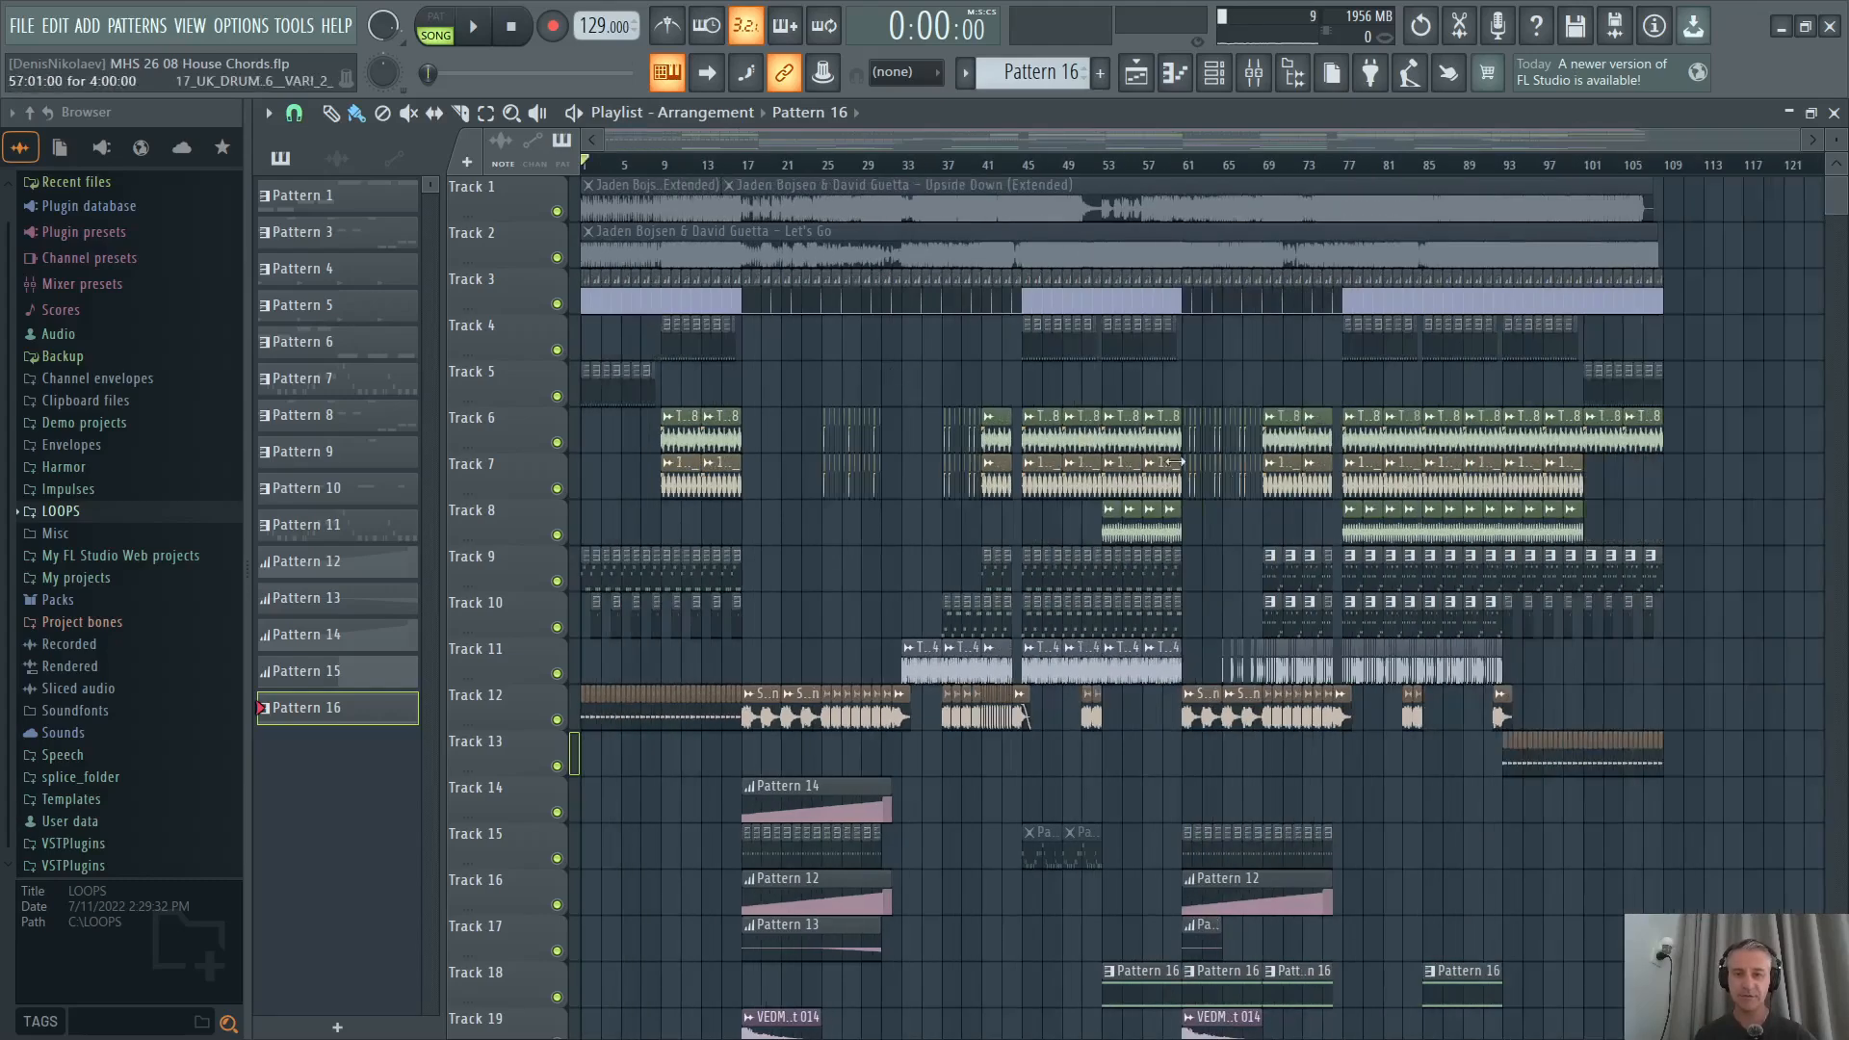
Restore the playlist to its smaller size beside the channel rack and show the arrangement from about bar 25.
{"action": "left_click", "coordinate": [1812, 112]}
{"action": "scroll", "coordinate": [1444, 577], "scroll_direction": "up", "scroll_amount": 2}
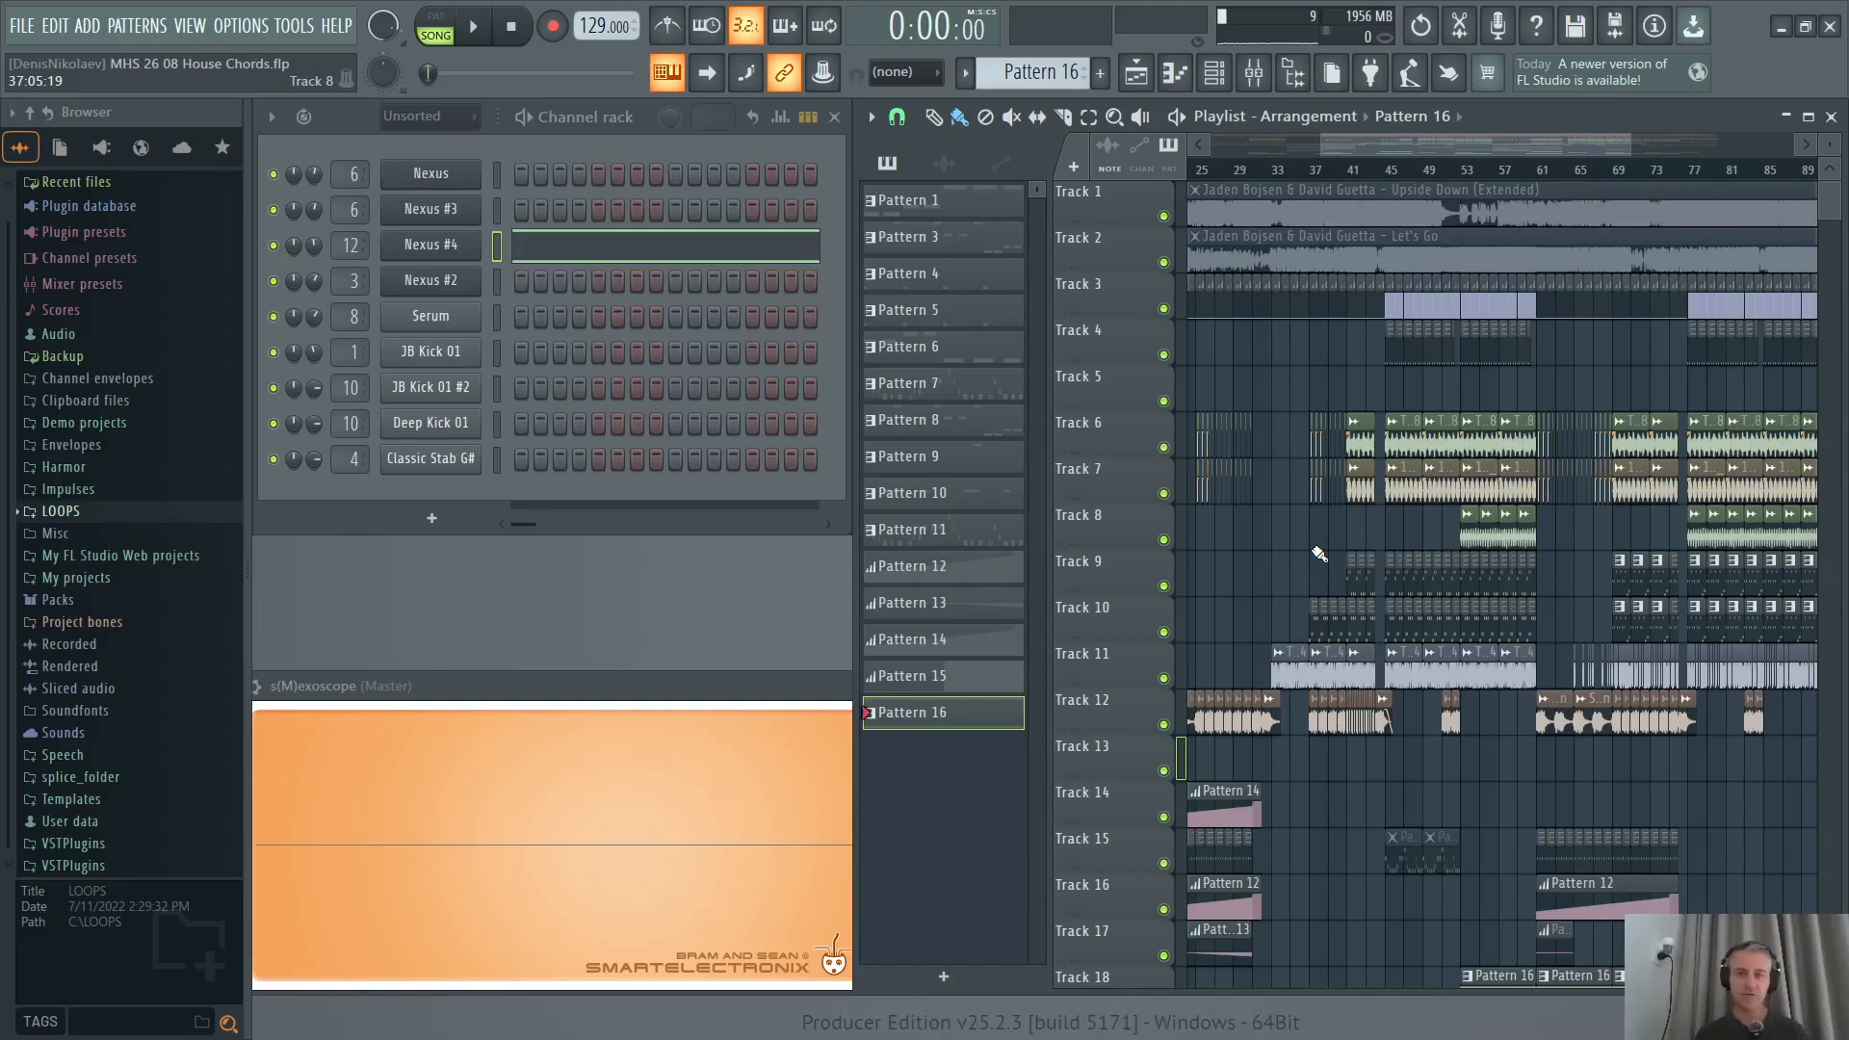
{"action": "scroll", "coordinate": [1284, 384], "scroll_direction": "down", "scroll_amount": 3, "text": "ctrl"}
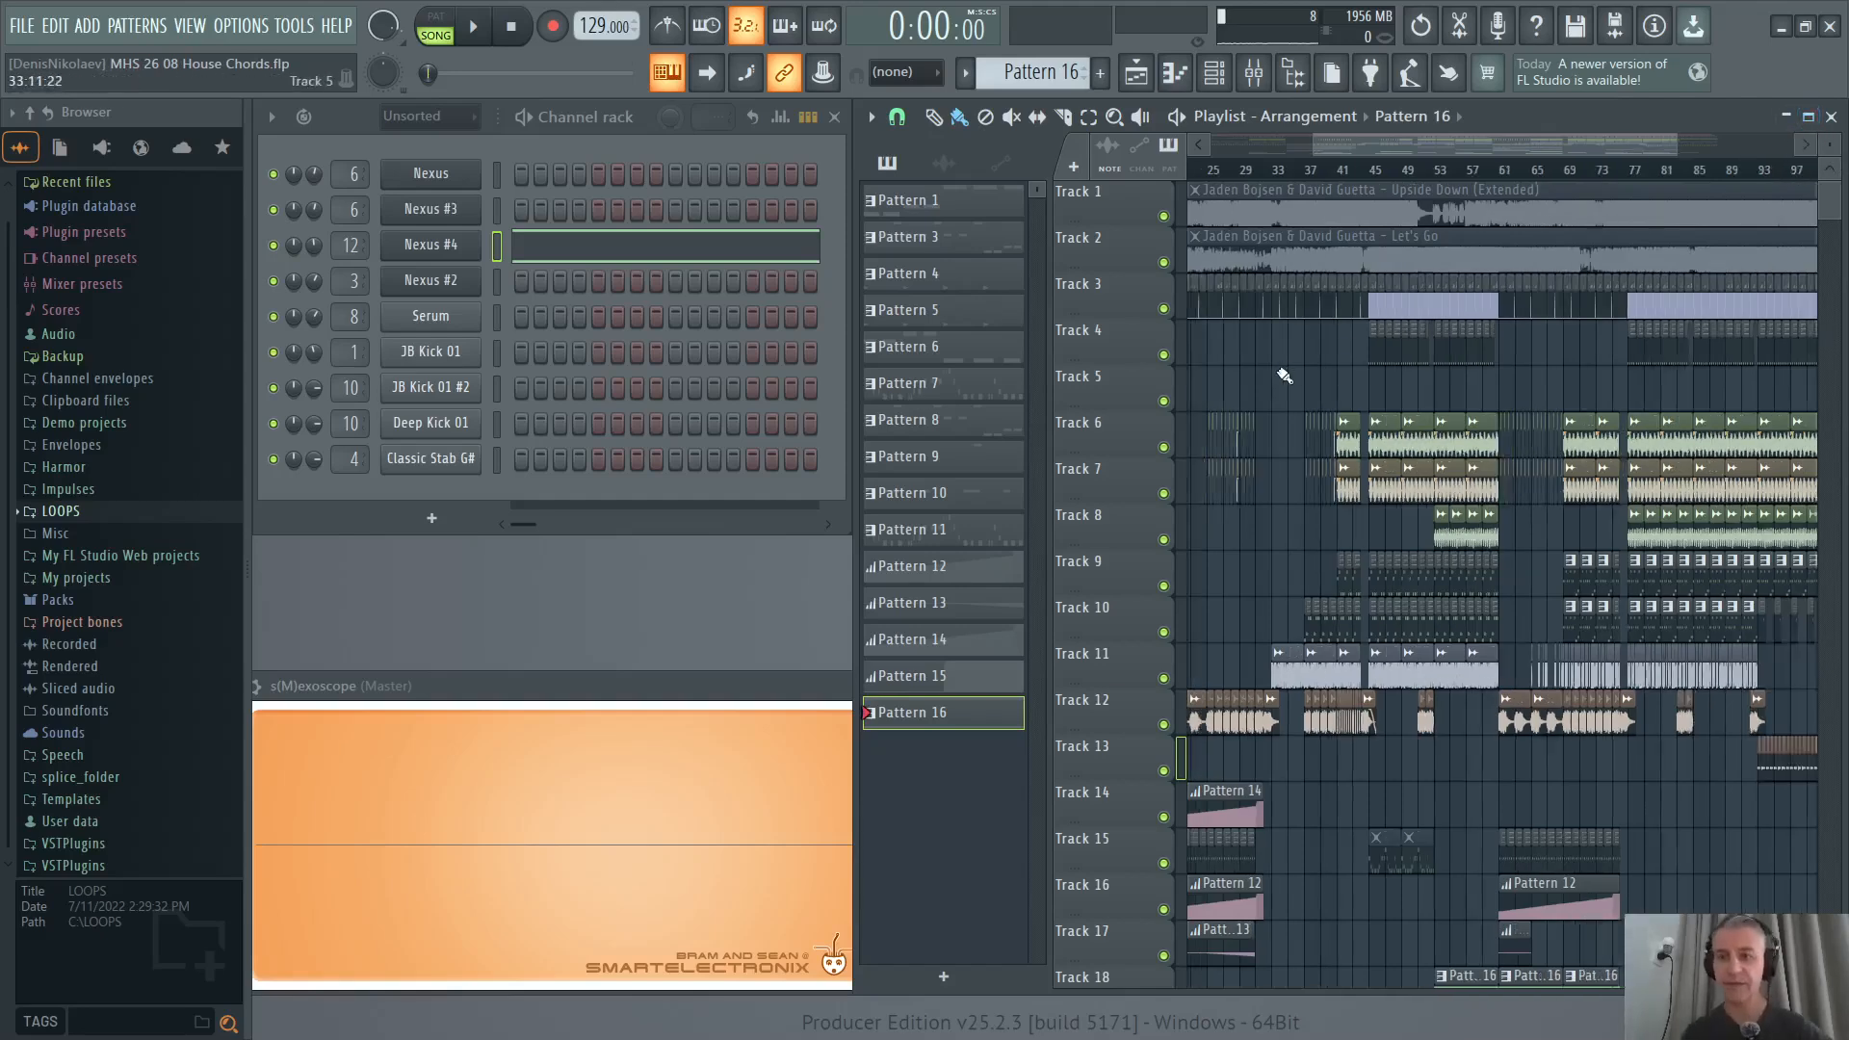